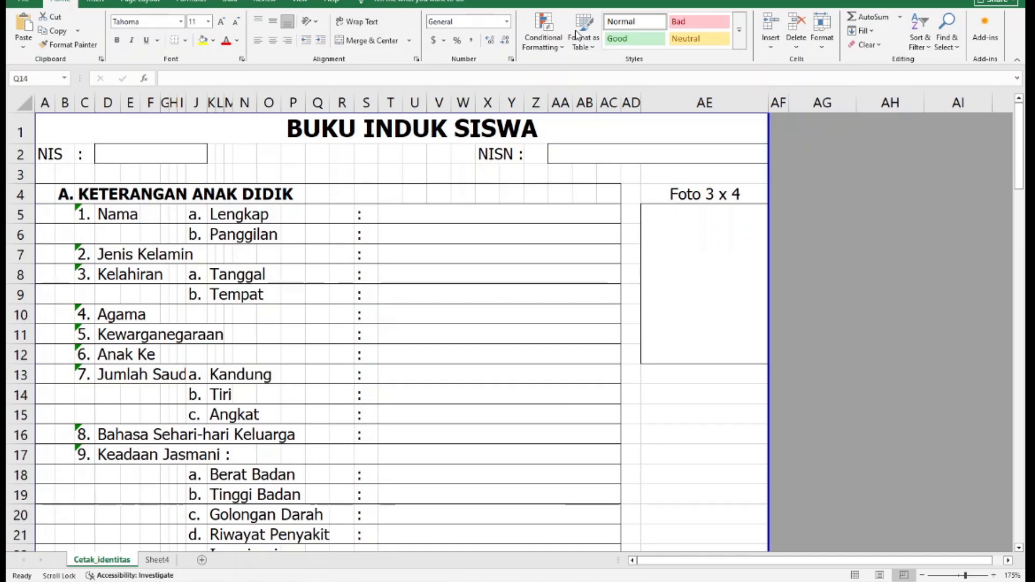
# Step: Review the empty NIS field and the section A answer fields of the BUKU INDUK SISWA form
pyautogui.click(539, 235)
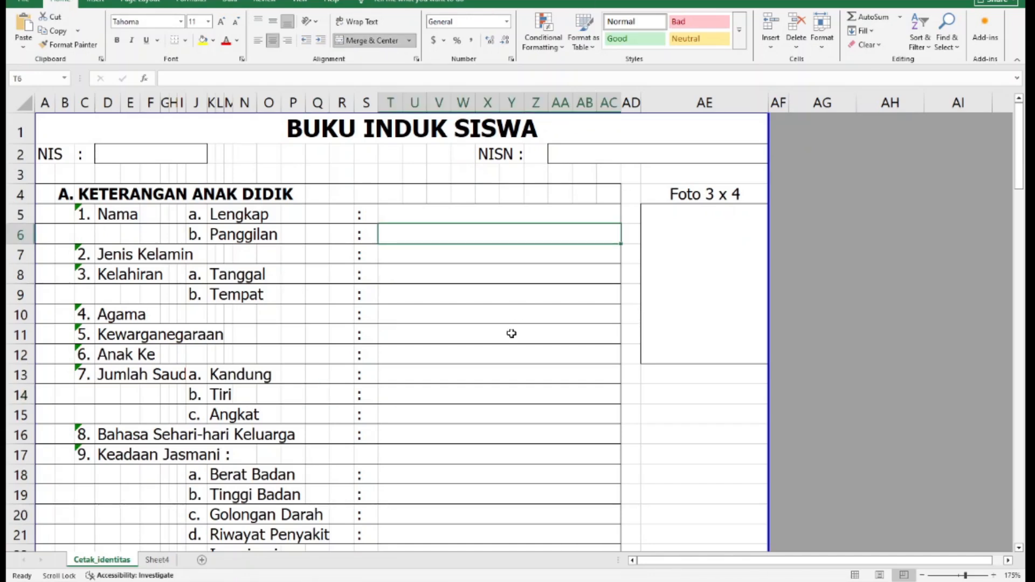
pyautogui.click(532, 210)
pyautogui.click(452, 241)
pyautogui.click(468, 392)
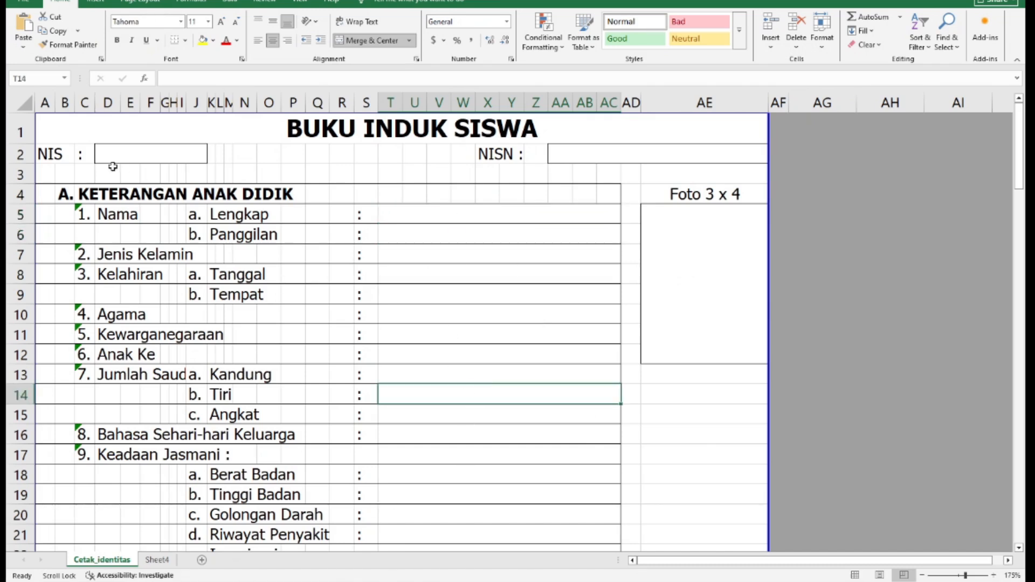
pyautogui.click(128, 157)
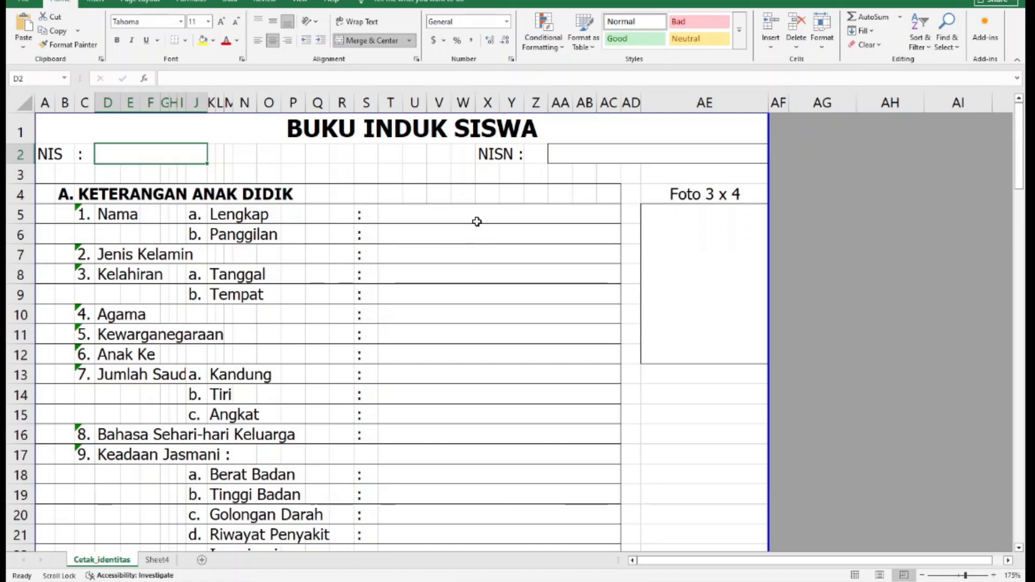
pyautogui.click(479, 252)
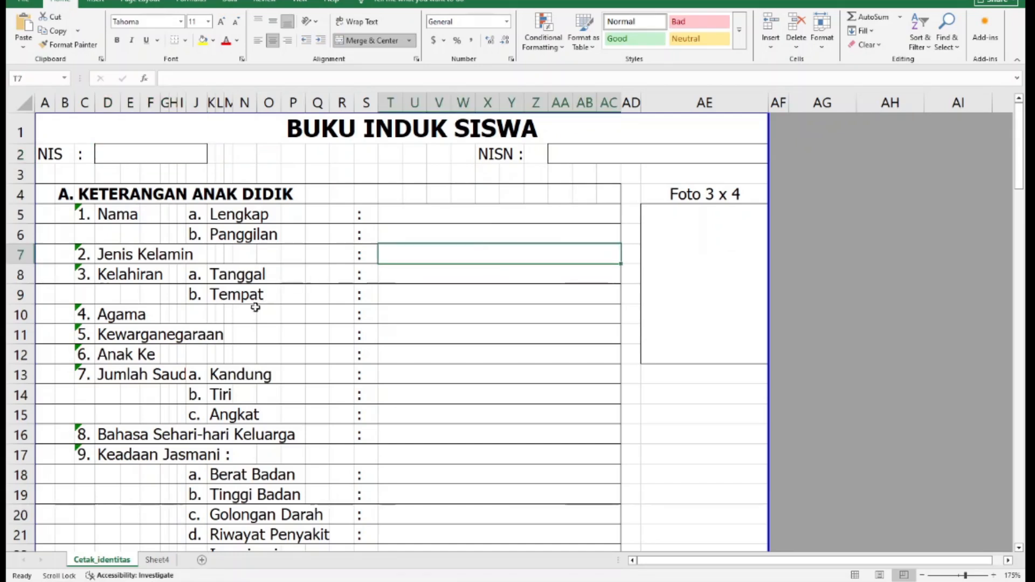
# Step: Rename Sheet4 as db_identitas_siswa
pyautogui.click(168, 560)
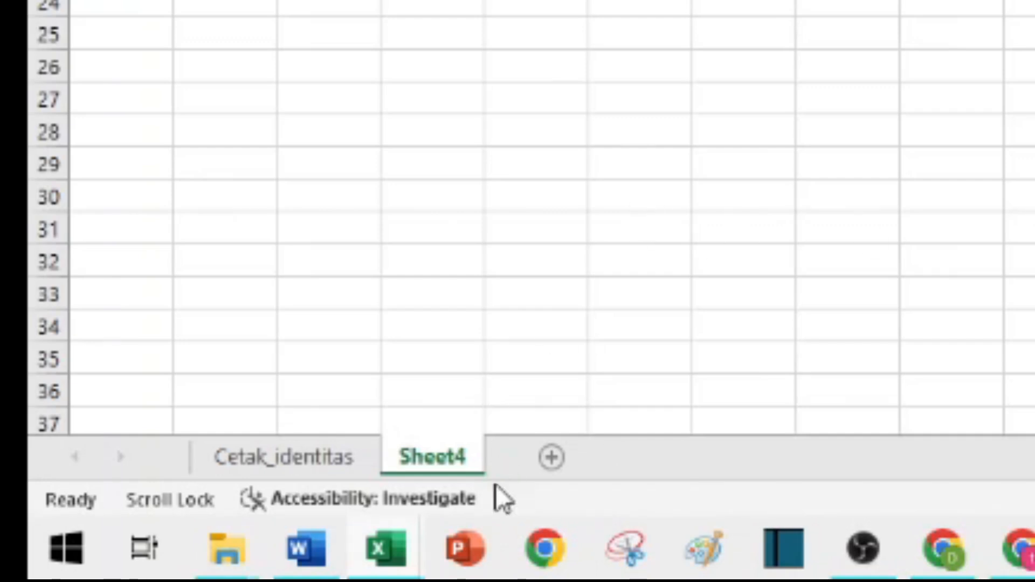
pyautogui.rightClick(170, 559)
pyautogui.click(578, 149)
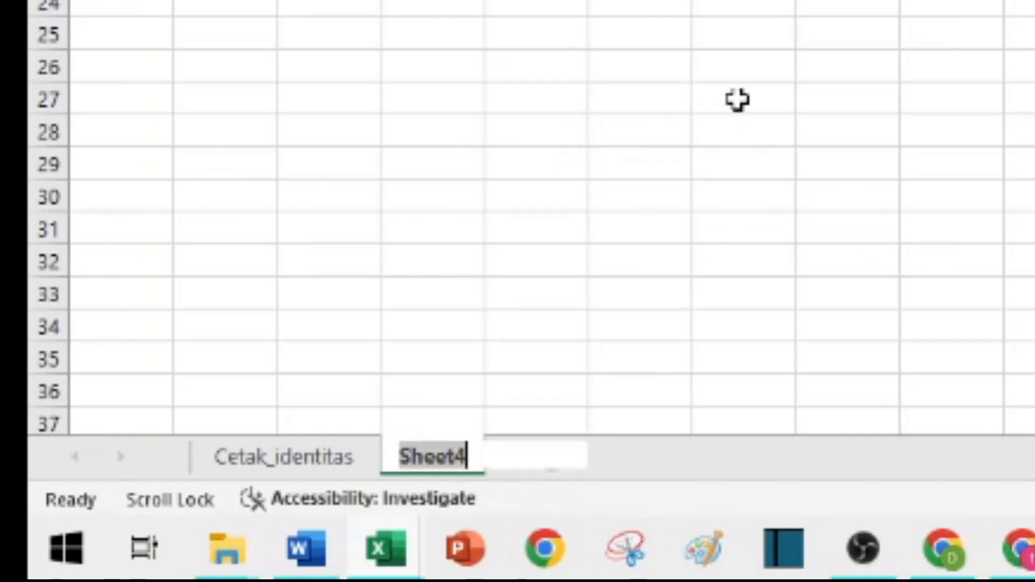
pyautogui.write('db_identitas_siswa')
pyautogui.press('Return')
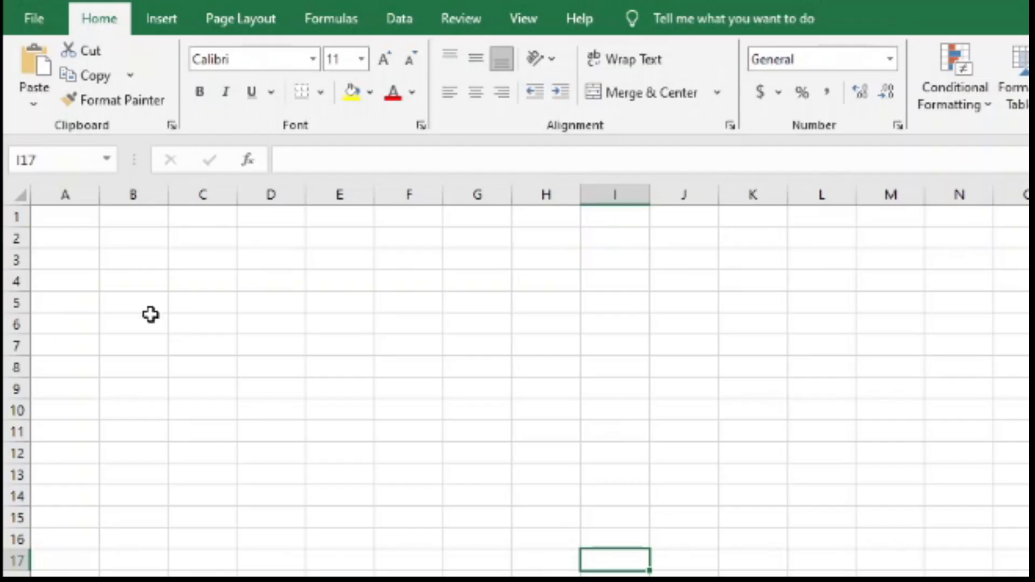
# Step: Paste the copied student data headings as values only into row 1 of db_identitas_siswa, starting at cell A1
pyautogui.click(114, 264)
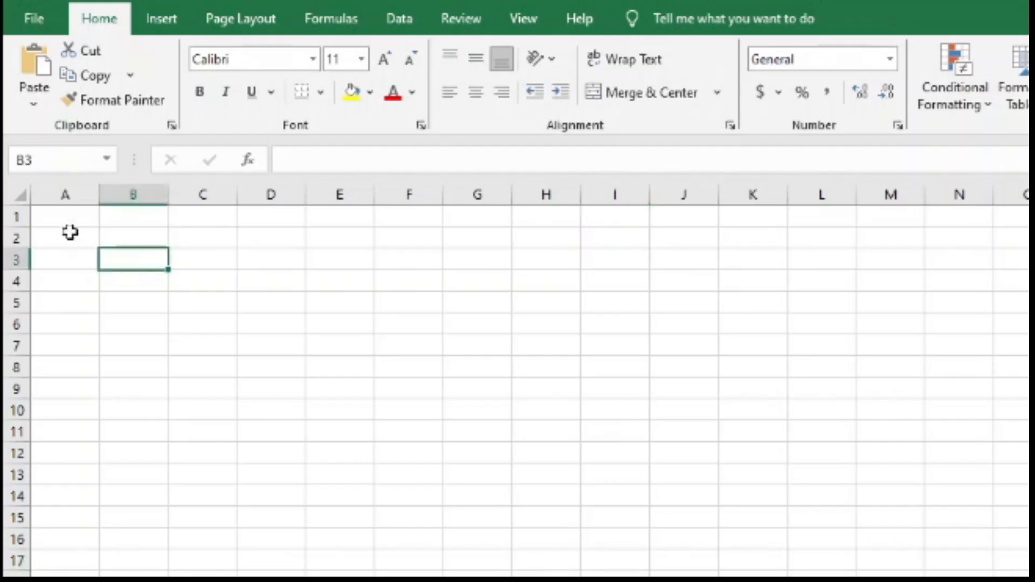
pyautogui.click(70, 218)
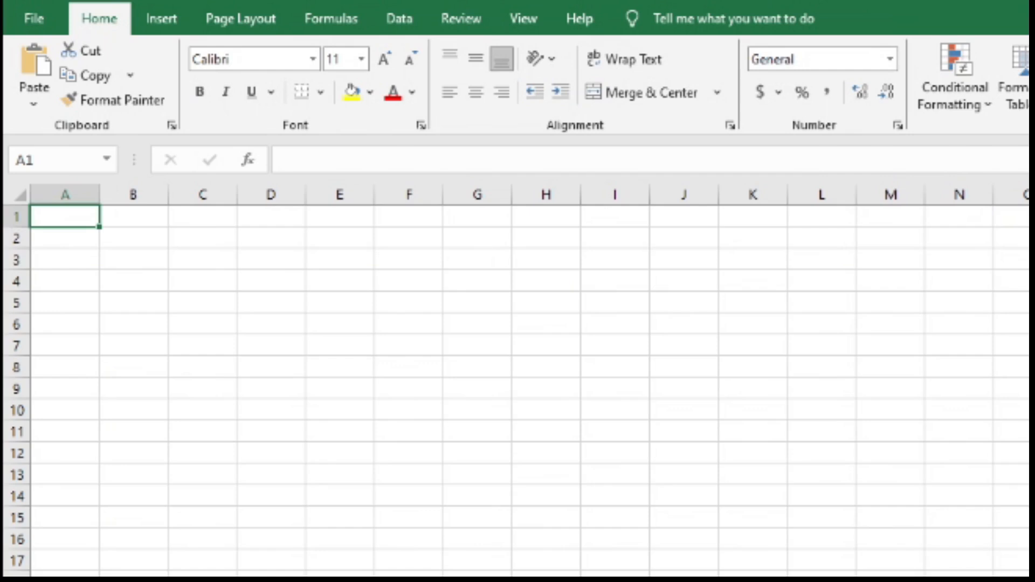
pyautogui.hotkey('ctrl', 'Down')
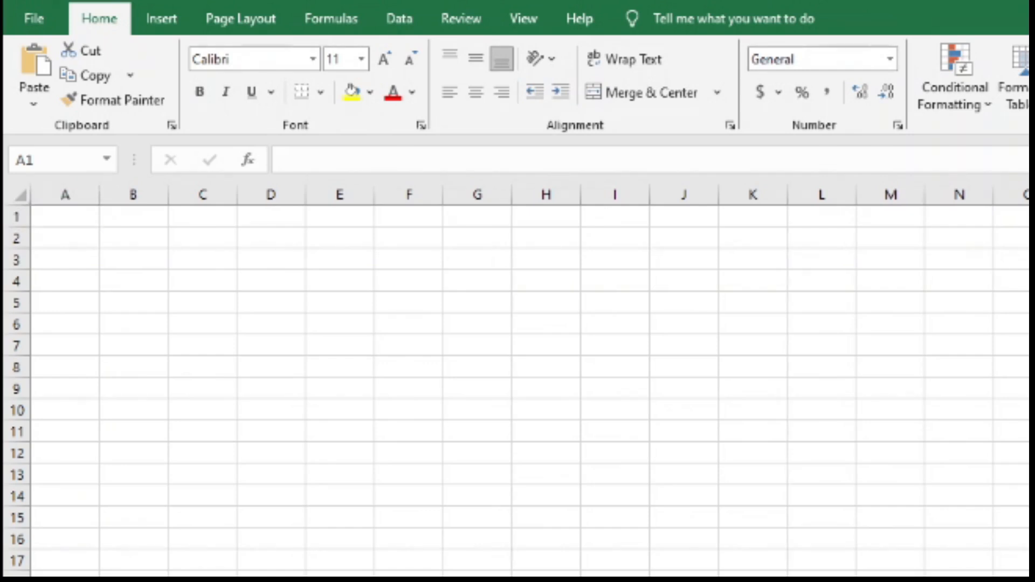
pyautogui.click(67, 214)
pyautogui.click(24, 103)
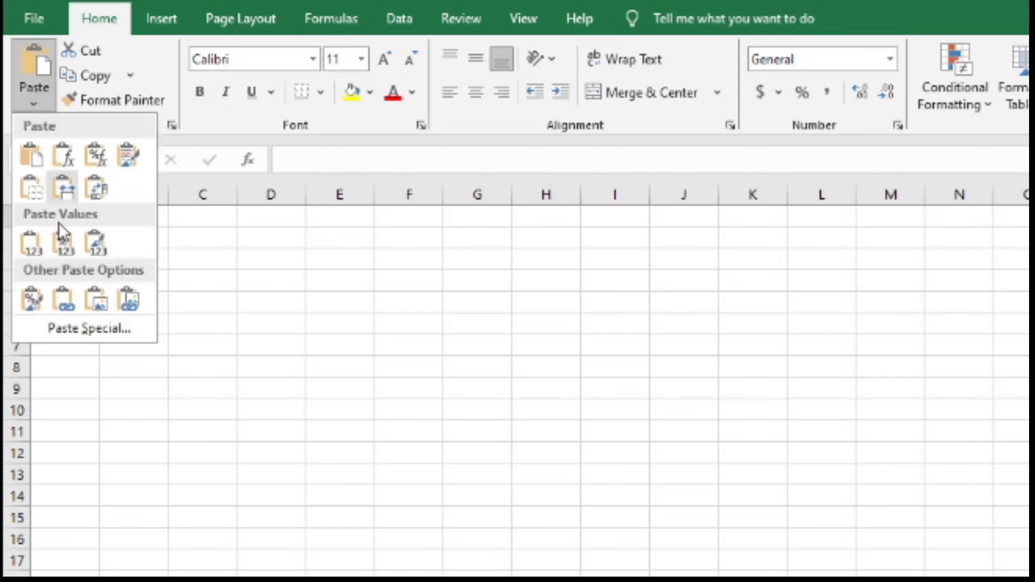
pyautogui.click(36, 244)
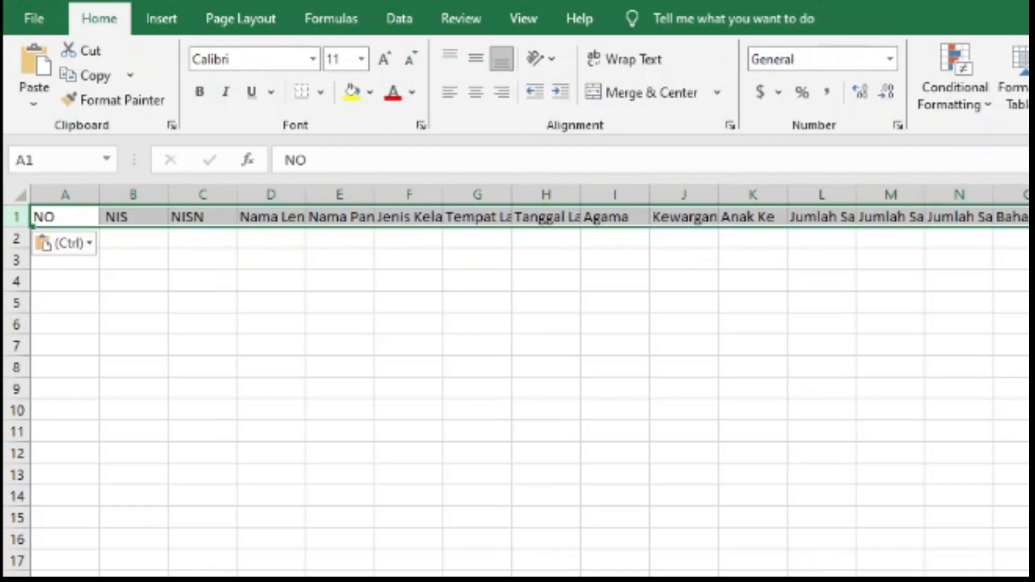
# Step: Format the headings in row 1 as bold, wrapped and vertically centred text in a taller row
pyautogui.hotkey('alt', 'Tab')
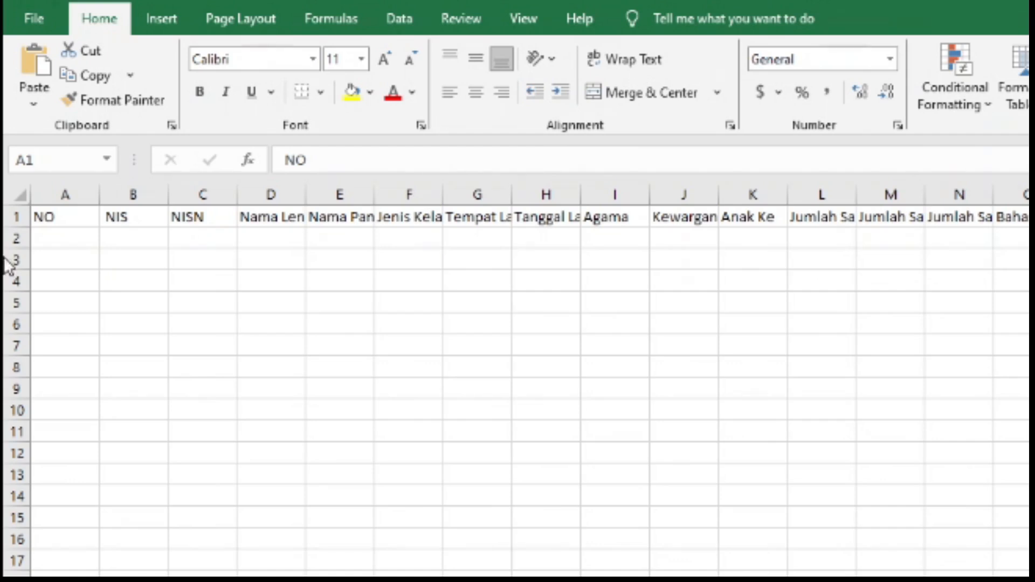
pyautogui.click(26, 210)
pyautogui.click(16, 215)
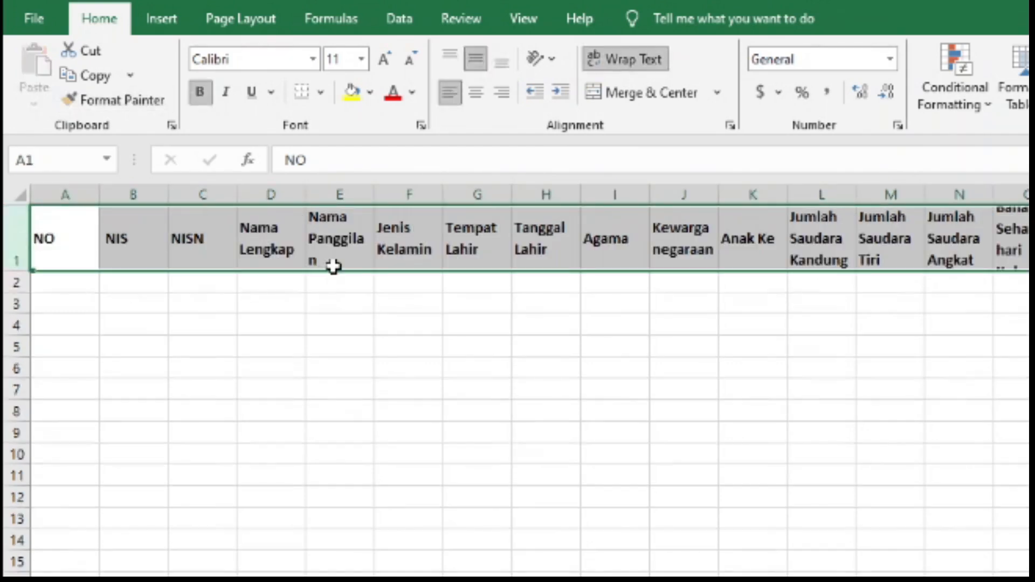
pyautogui.click(70, 246)
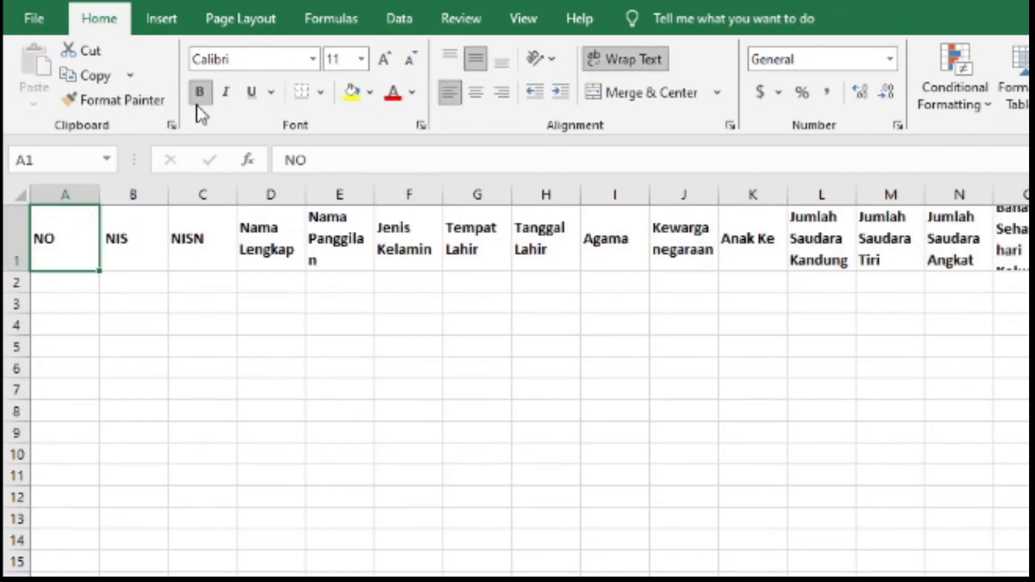
pyautogui.click(308, 349)
pyautogui.click(16, 238)
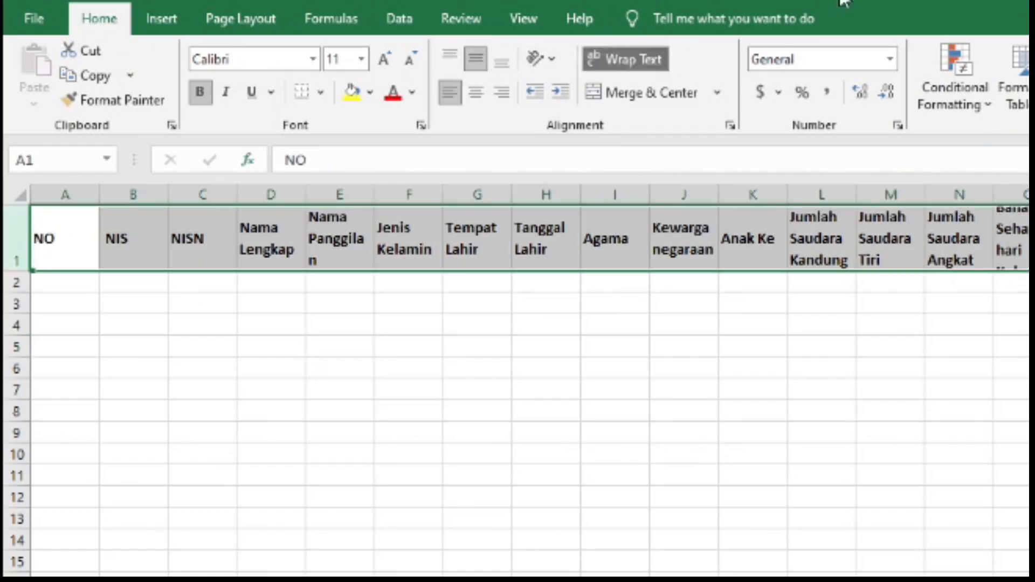
pyautogui.click(631, 70)
pyautogui.click(631, 70)
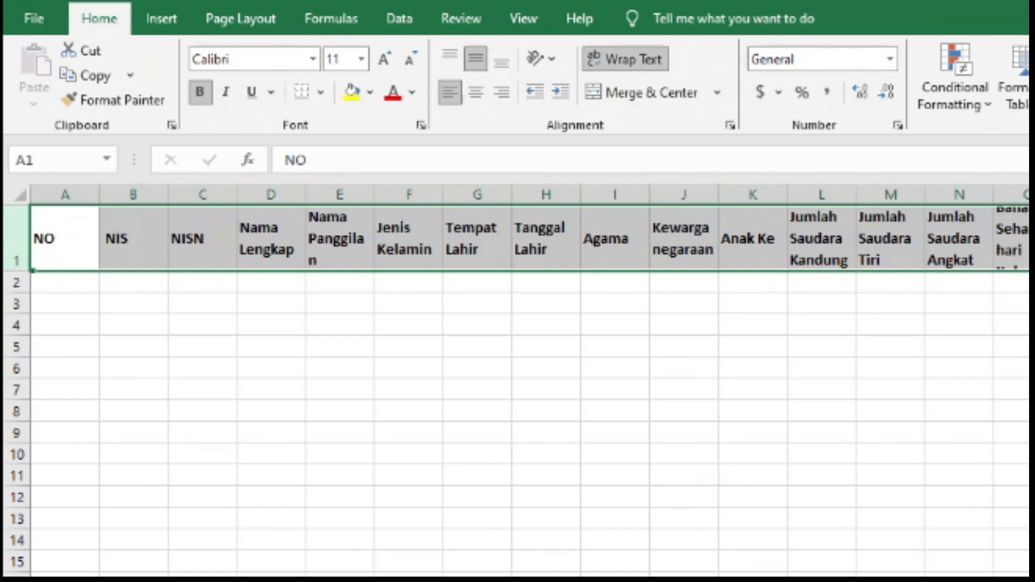
# Step: Narrow the NO column and widen the columns from NISN onwards to fit their headings
pyautogui.click(477, 347)
pyautogui.moveTo(99, 195); pyautogui.dragTo(67, 208)
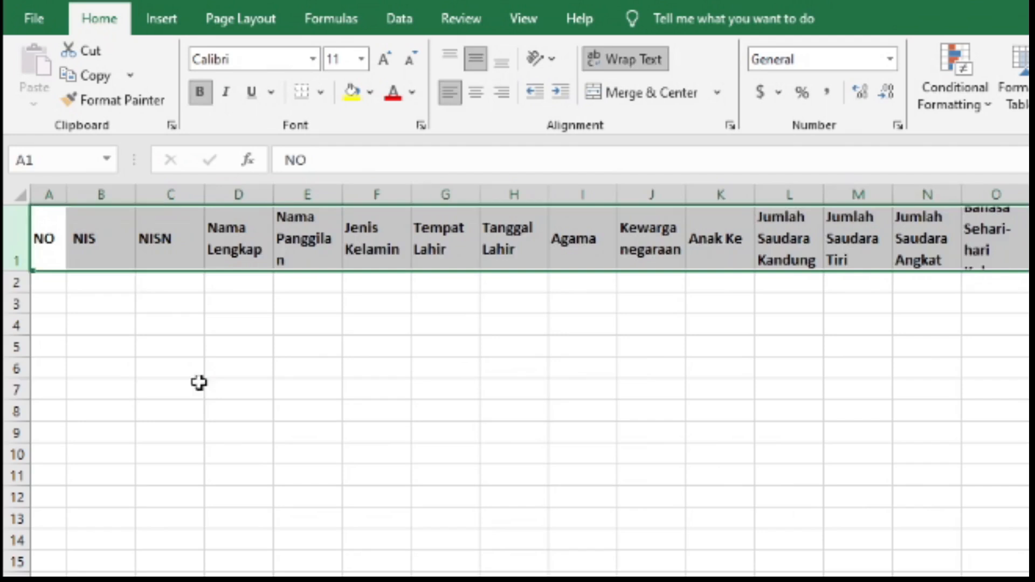
pyautogui.click(199, 386)
pyautogui.hotkey('alt', 'Tab')
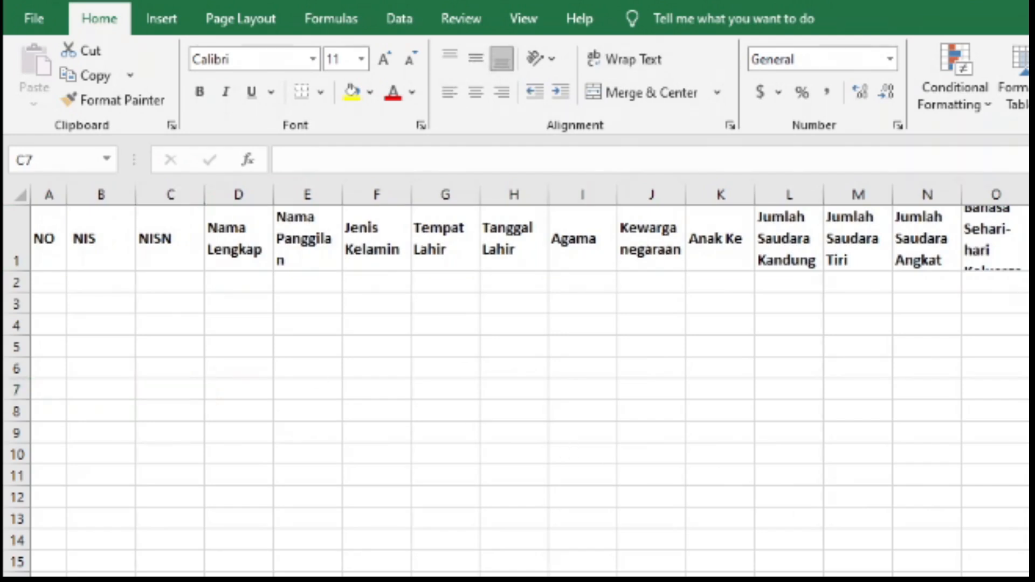
pyautogui.click(16, 192)
pyautogui.click(1022, 390)
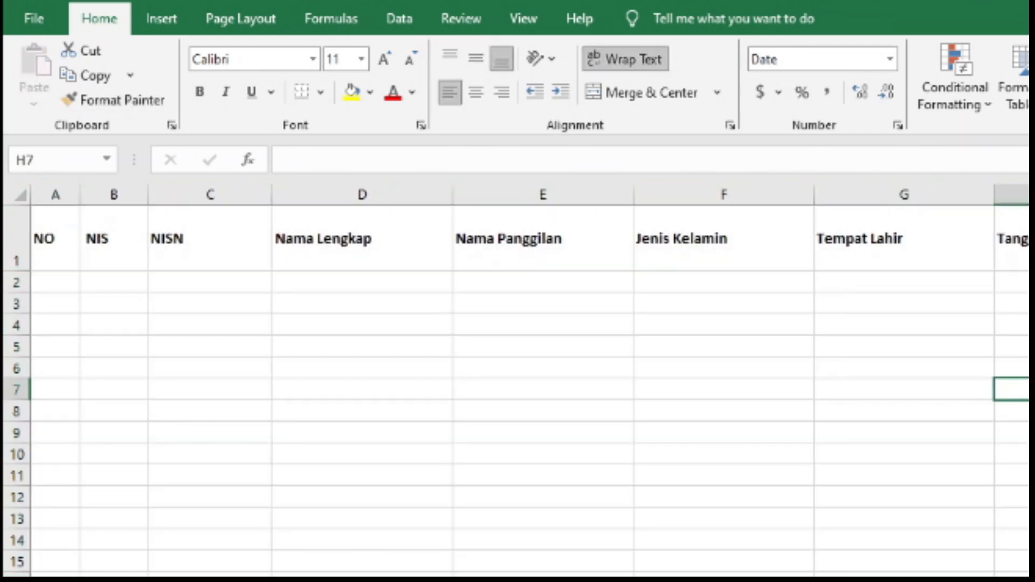
# Step: Check the database headings from NO through Tanggal Lahir in columns A to H
pyautogui.click(1022, 238)
pyautogui.scroll(5, 633, 163)
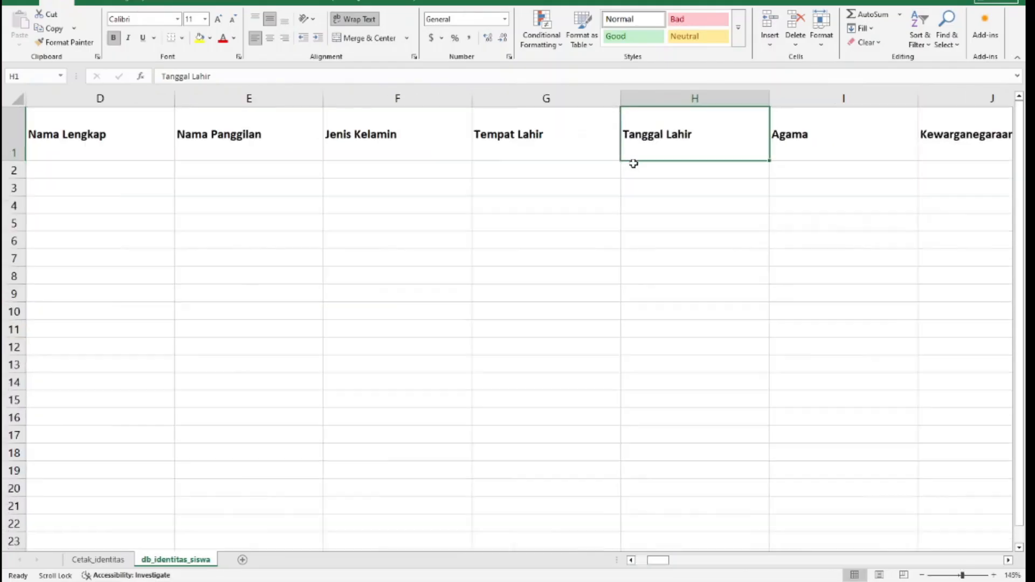
pyautogui.moveTo(657, 561); pyautogui.dragTo(645, 565)
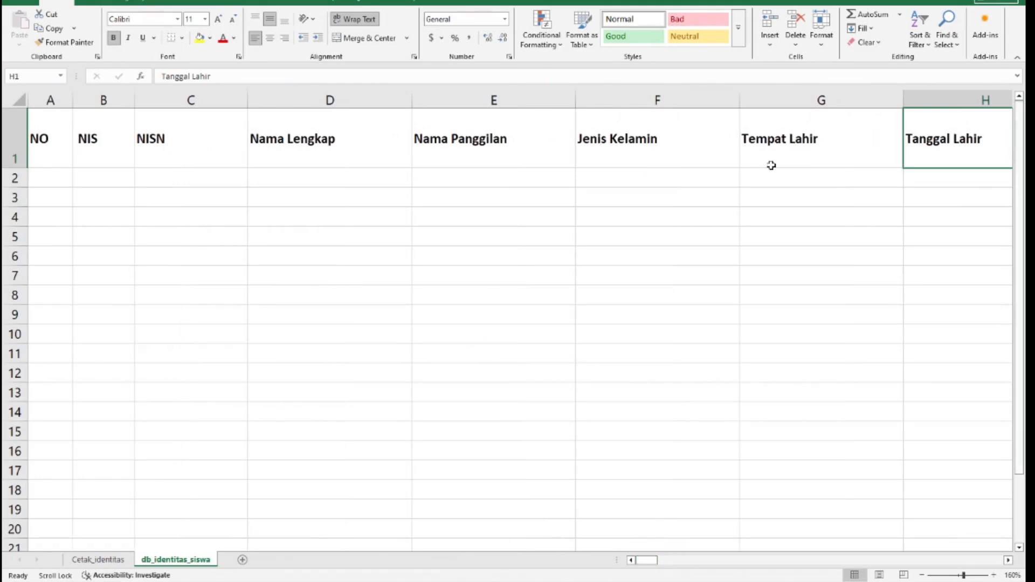
pyautogui.click(41, 140)
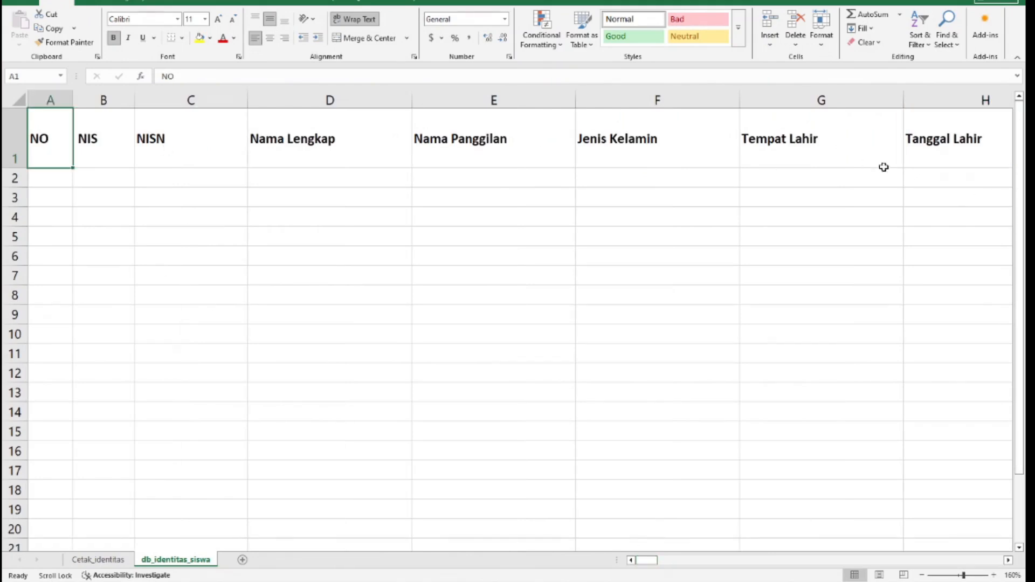
pyautogui.click(971, 133)
pyautogui.click(42, 129)
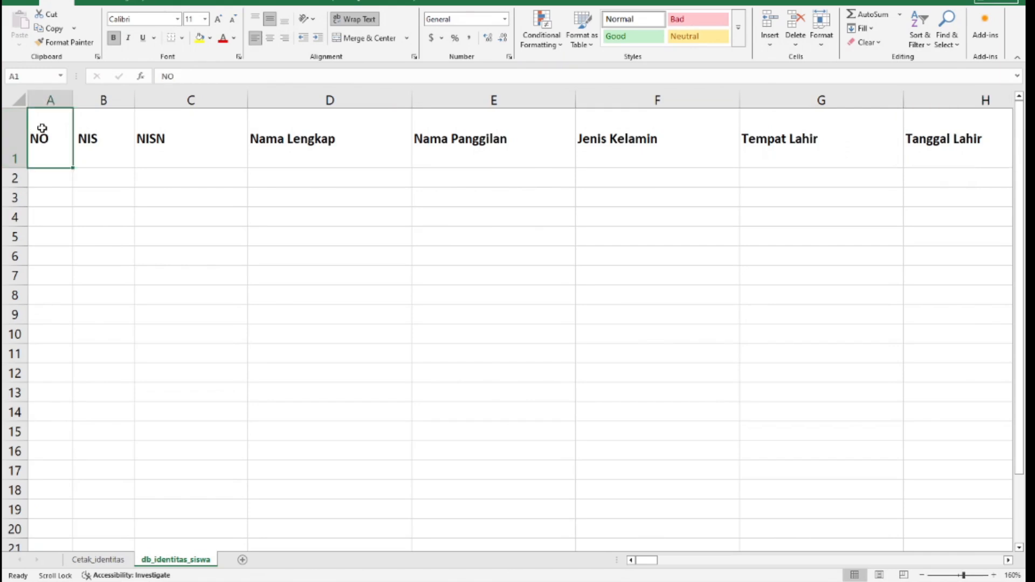
pyautogui.click(116, 137)
pyautogui.click(214, 132)
pyautogui.click(294, 133)
pyautogui.click(485, 134)
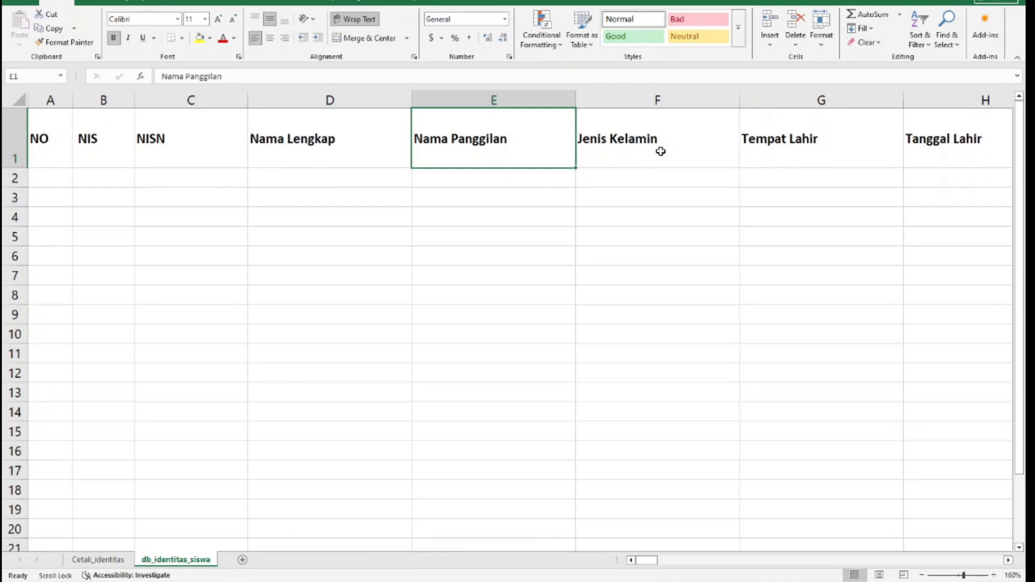
pyautogui.click(661, 152)
pyautogui.click(870, 143)
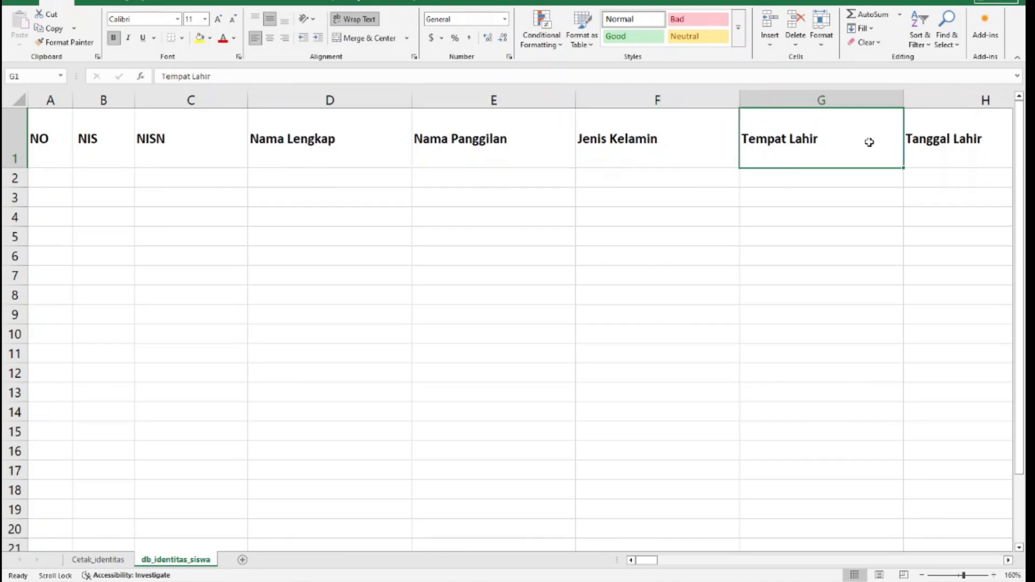
pyautogui.click(979, 150)
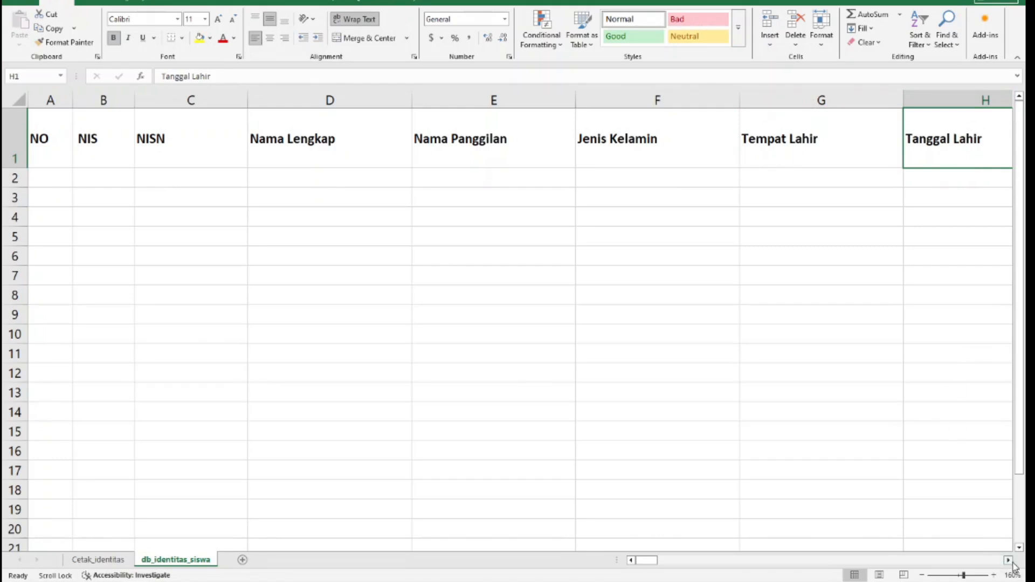
# Step: Check the remaining pupil headings from Agama through Keadaan Jasmani : Imunisasi yang pernah diterima in columns I to T
pyautogui.moveTo(649, 562); pyautogui.dragTo(680, 569)
pyautogui.click(110, 127)
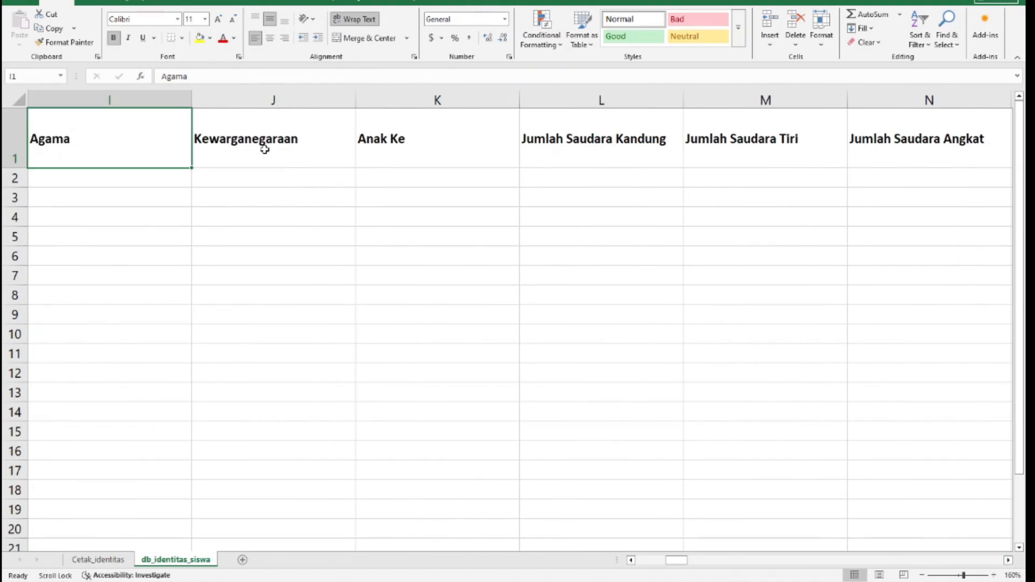
pyautogui.click(478, 139)
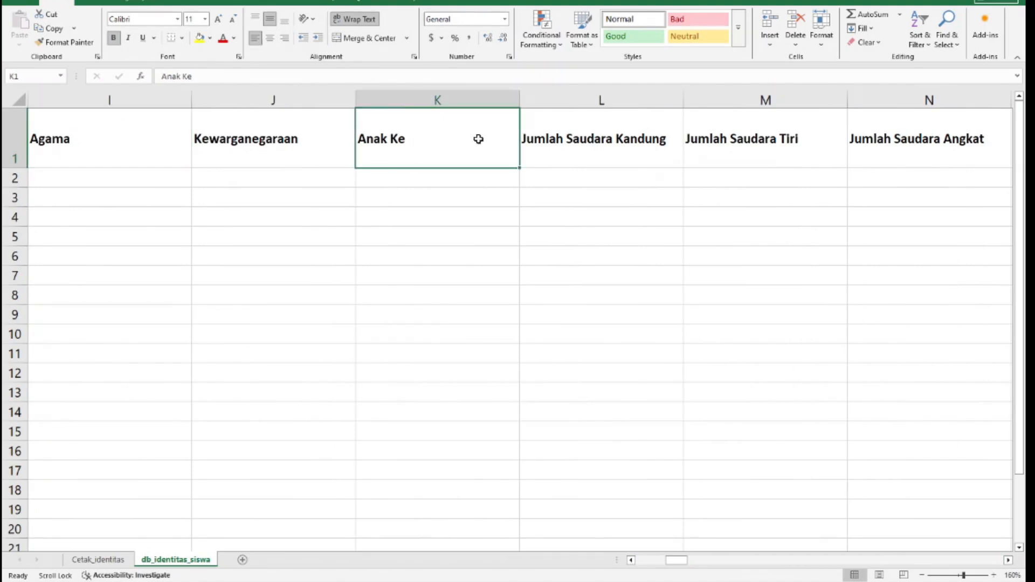
pyautogui.click(642, 138)
pyautogui.click(760, 131)
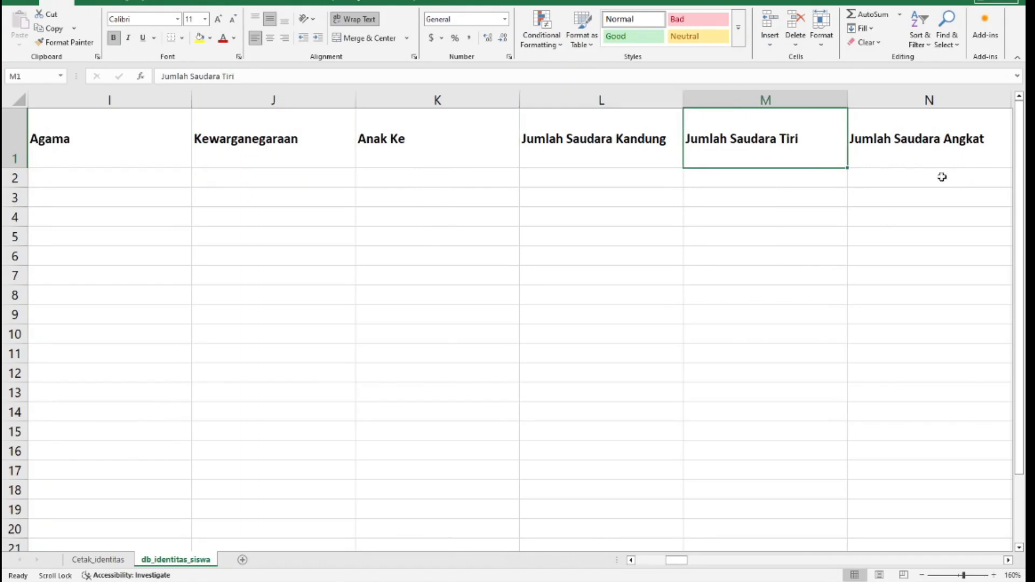
pyautogui.click(923, 134)
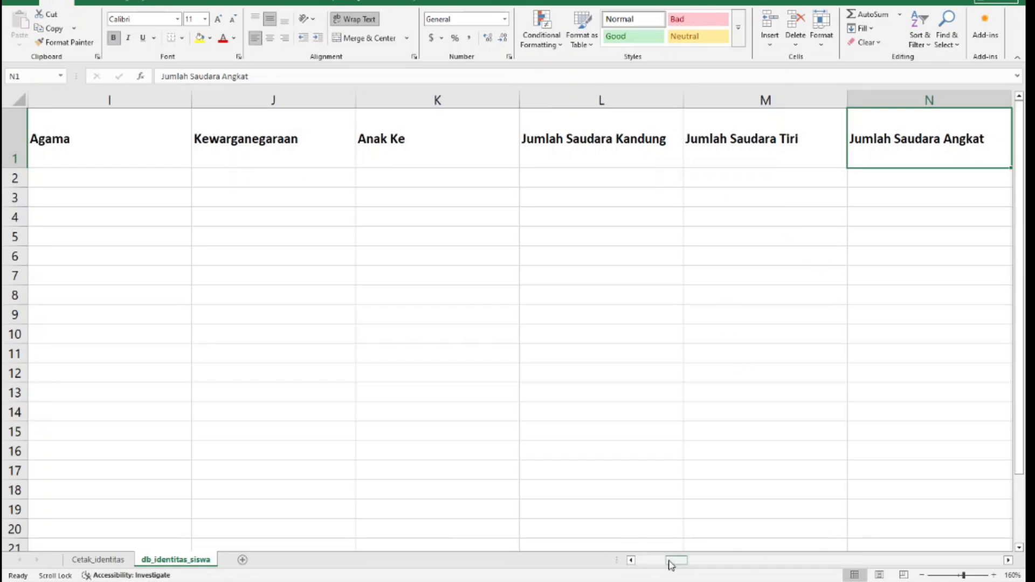
pyautogui.hotkey('ctrl', 'shift', 'Down')
pyautogui.moveTo(682, 563); pyautogui.dragTo(706, 563)
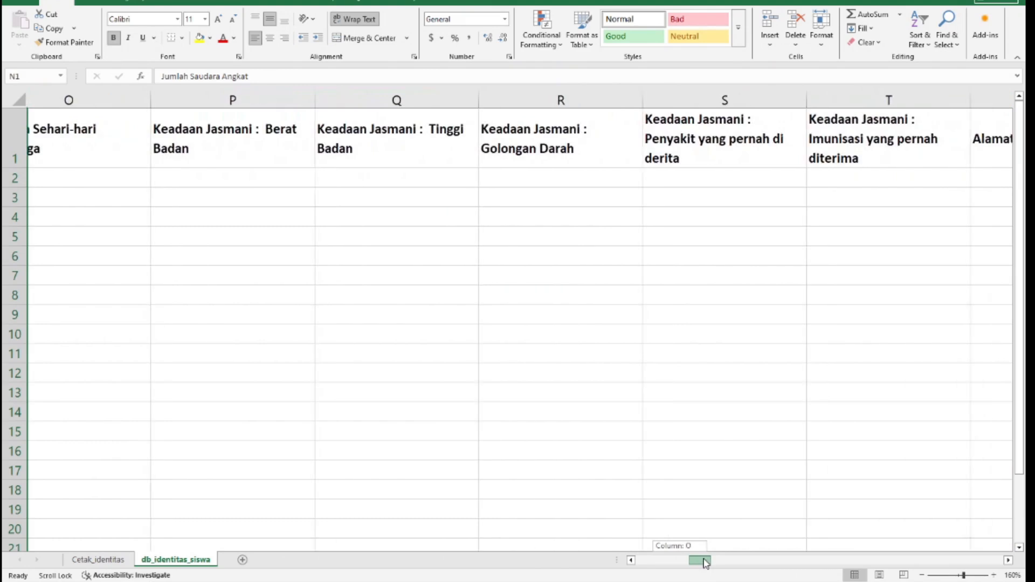
pyautogui.click(133, 131)
pyautogui.hotkey('ctrl', 'shift', 'Down')
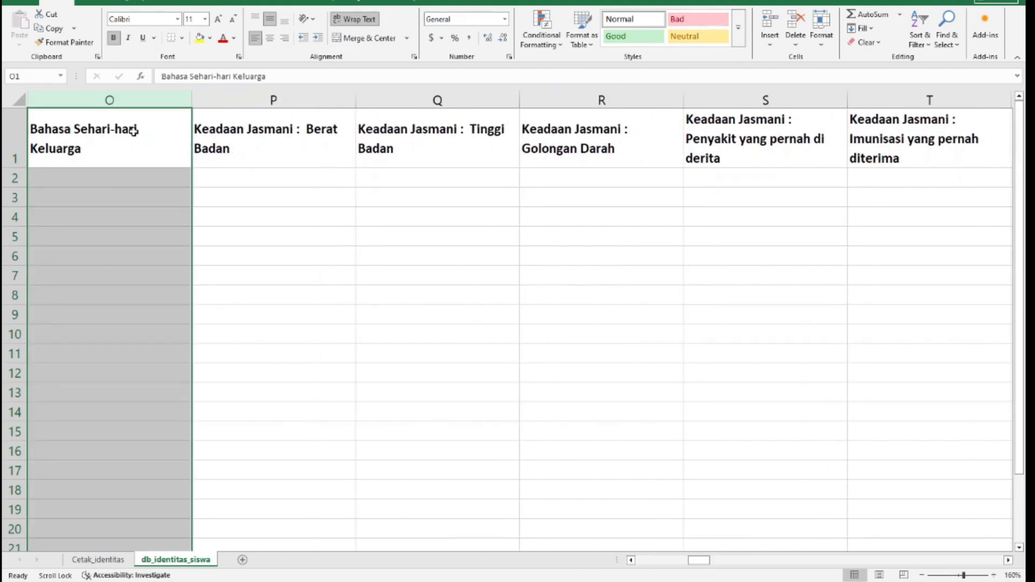
pyautogui.click(939, 137)
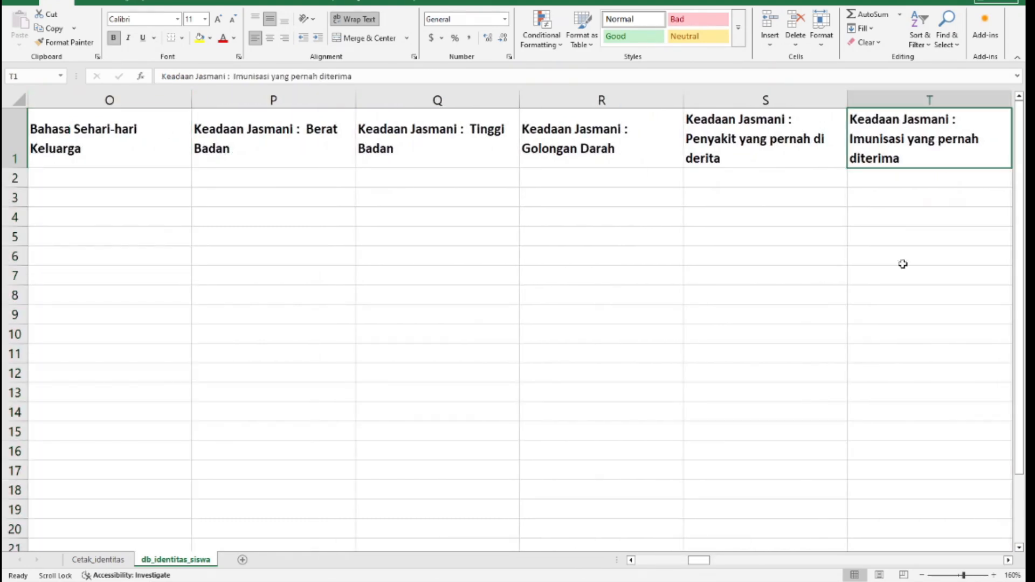
pyautogui.click(116, 142)
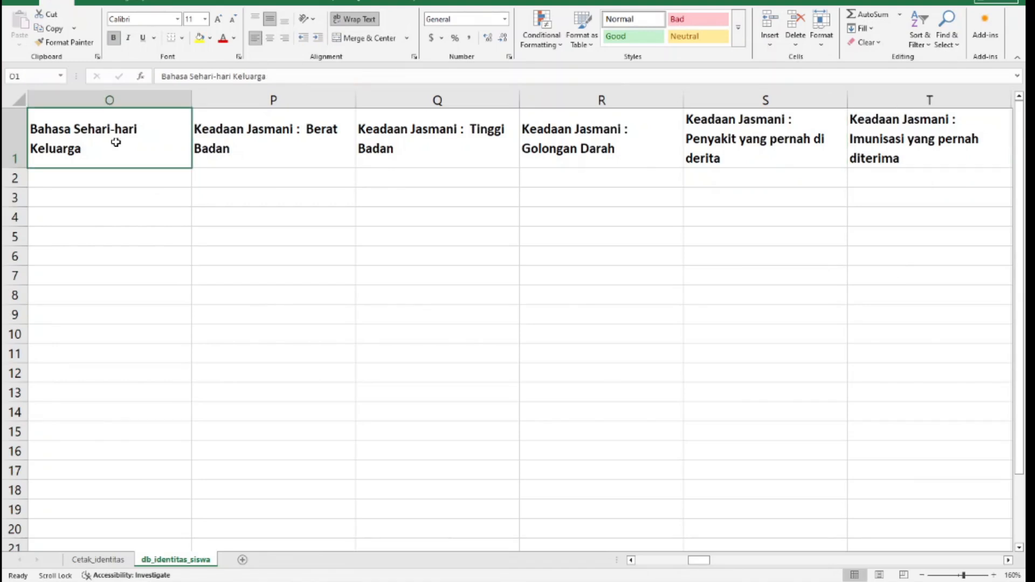
# Step: Go through the Keadaan Jasmani headings one by one, from Berat Badan to Imunisasi yang pernah diterima in columns P to T
pyautogui.click(334, 147)
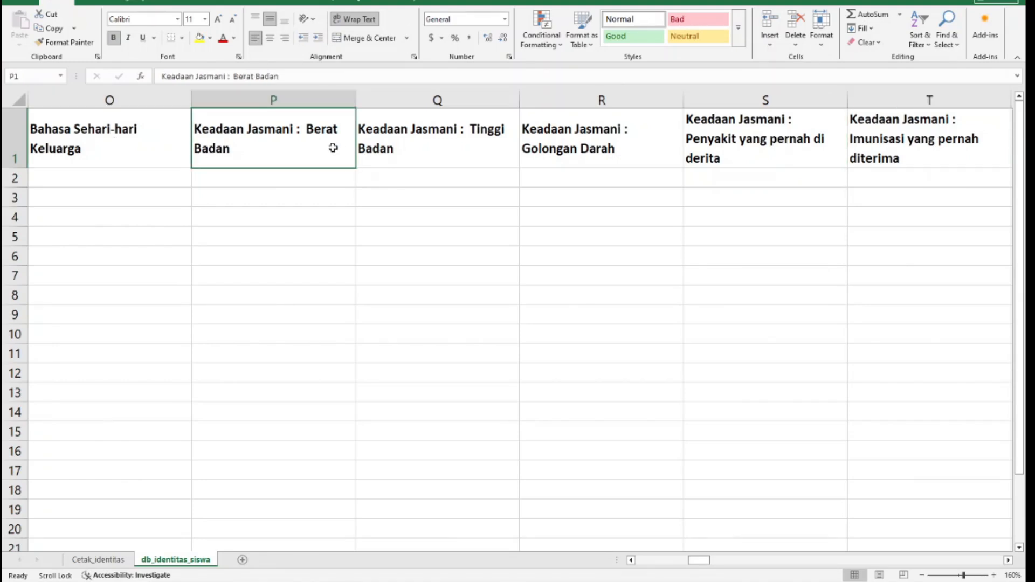
pyautogui.click(491, 148)
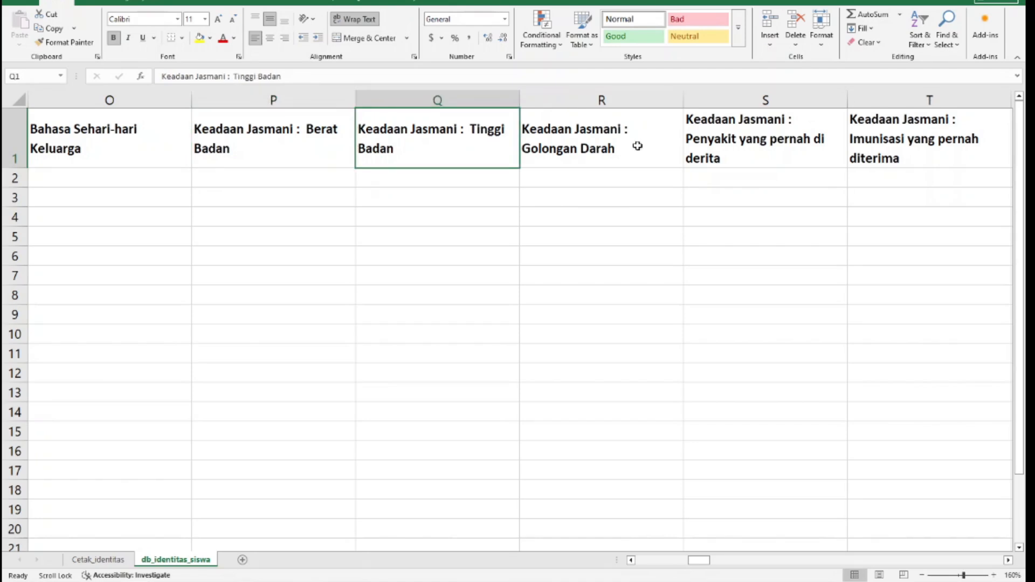
pyautogui.click(637, 146)
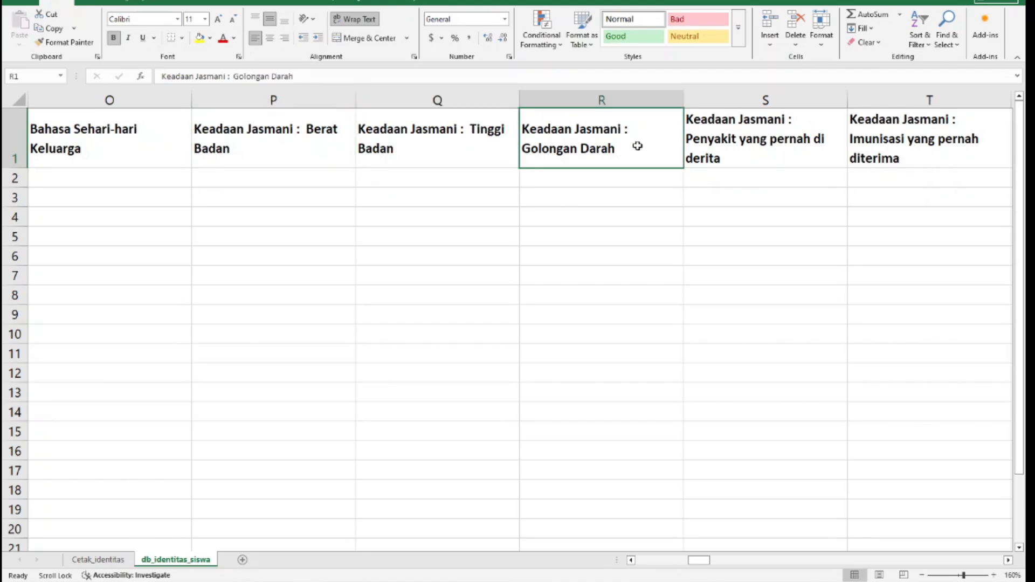
pyautogui.click(800, 147)
pyautogui.click(925, 142)
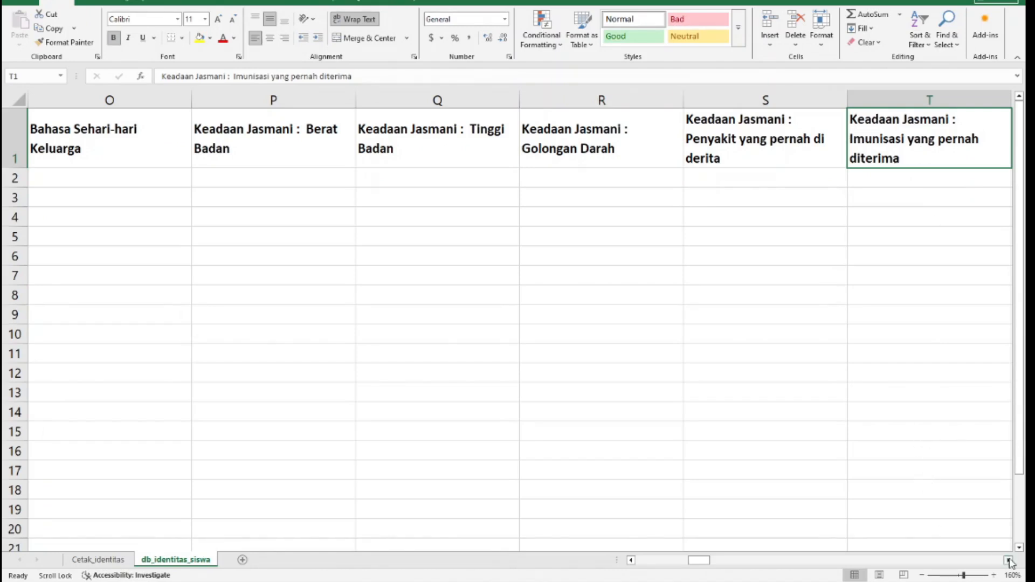
# Step: Check the Alamat Rumah headings from Jalan through KAB/KOTA in columns U to Z
pyautogui.moveTo(703, 562); pyautogui.dragTo(729, 564)
pyautogui.click(115, 104)
pyautogui.click(123, 141)
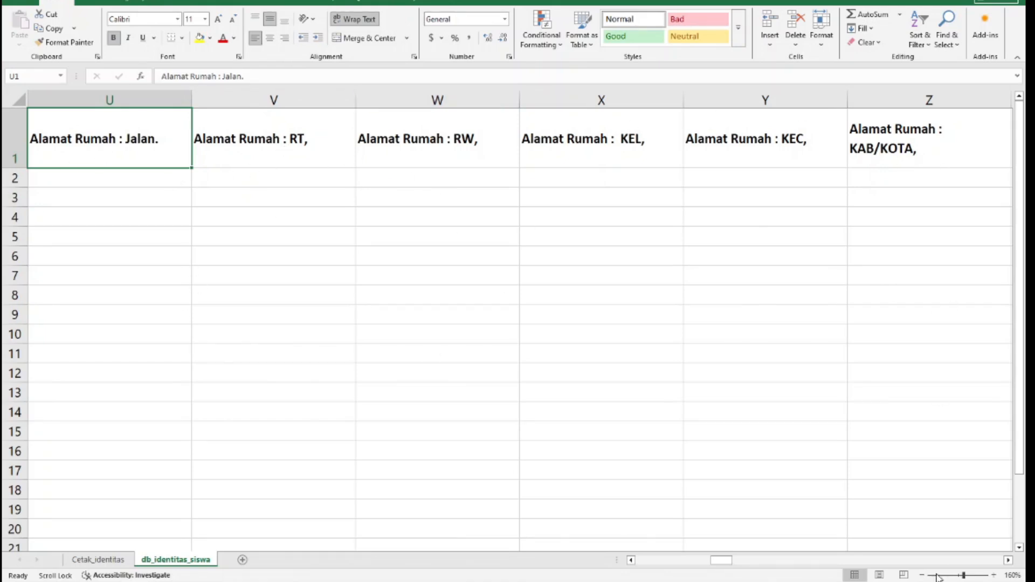
pyautogui.click(123, 103)
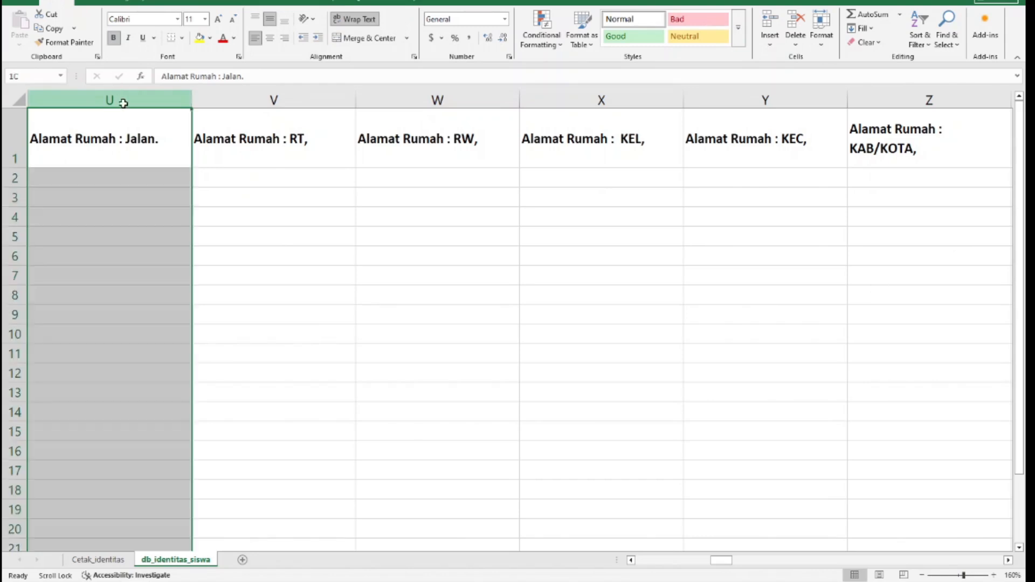
pyautogui.click(936, 100)
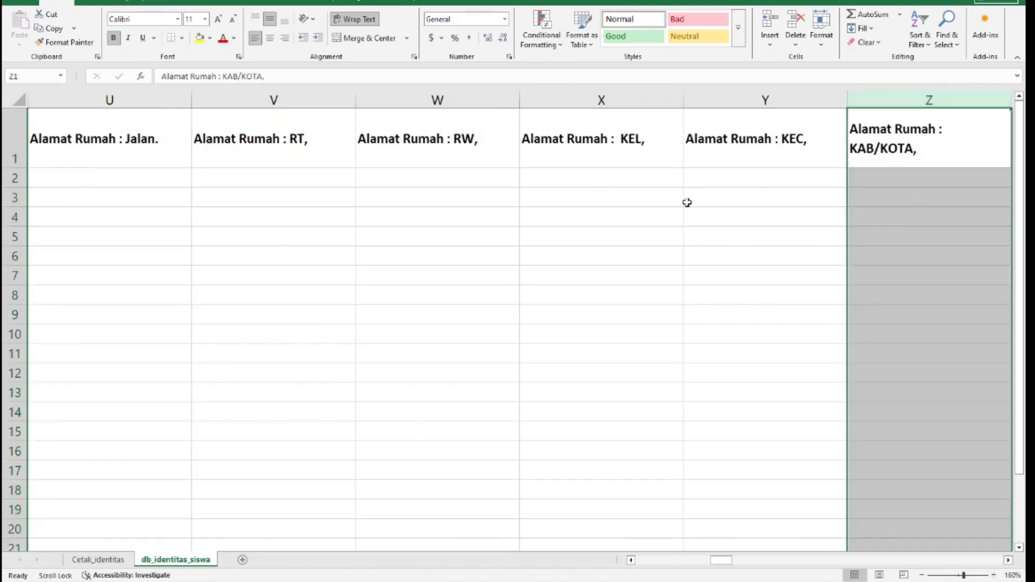
pyautogui.click(737, 155)
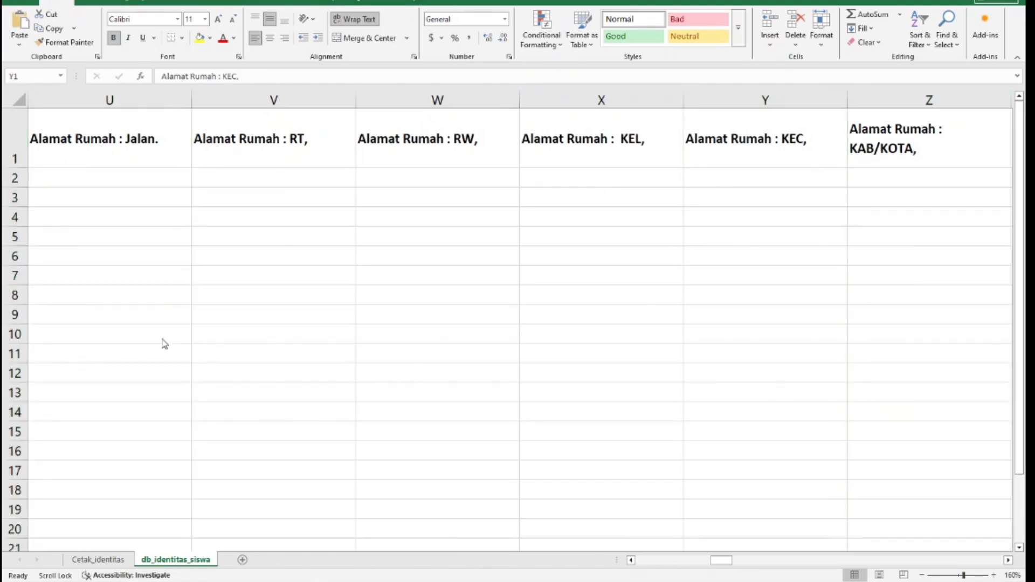
# Step: Check the headings from Alamat Rumah : PROP through Tempat / tanggal lahir Ayah in columns AA to AF
pyautogui.click(1007, 560)
pyautogui.click(1007, 561)
pyautogui.click(1007, 560)
pyautogui.click(1007, 560)
pyautogui.click(1008, 561)
pyautogui.click(1007, 560)
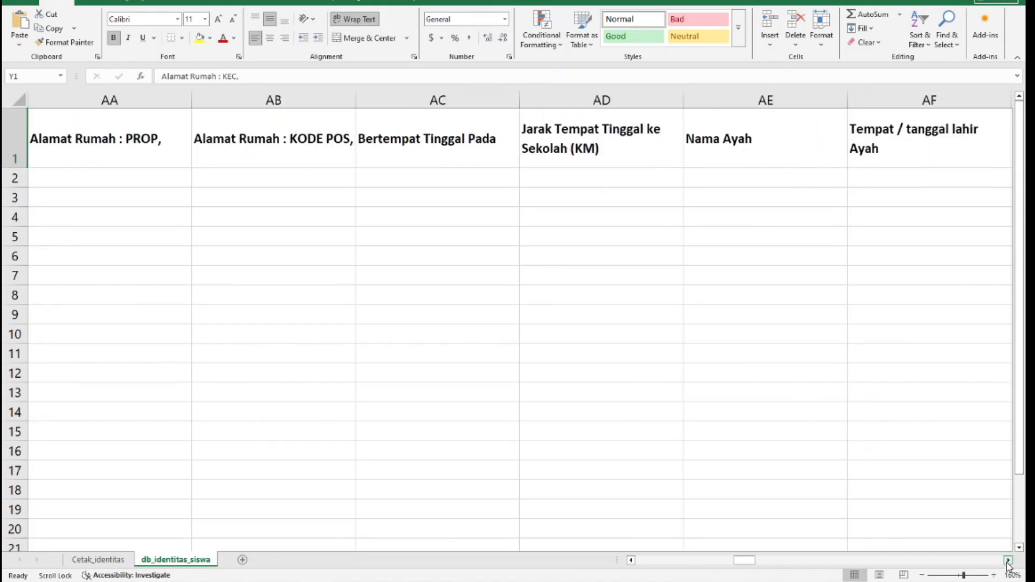
pyautogui.click(107, 143)
pyautogui.hotkey('ctrl', 'space')
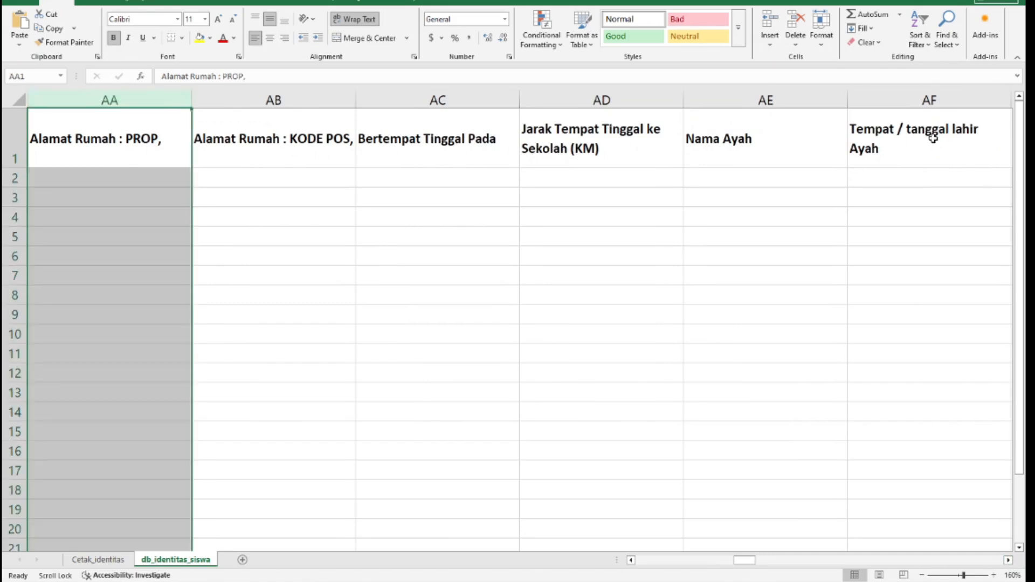
pyautogui.click(916, 138)
pyautogui.hotkey('ctrl', 'space')
# Step: Check the parent headings from Nama Ibu through Pekerjaan Ibu in columns AG to AL
pyautogui.click(1007, 561)
pyautogui.click(1008, 560)
pyautogui.click(1008, 561)
pyautogui.click(1007, 561)
pyautogui.click(1007, 561)
pyautogui.click(1007, 560)
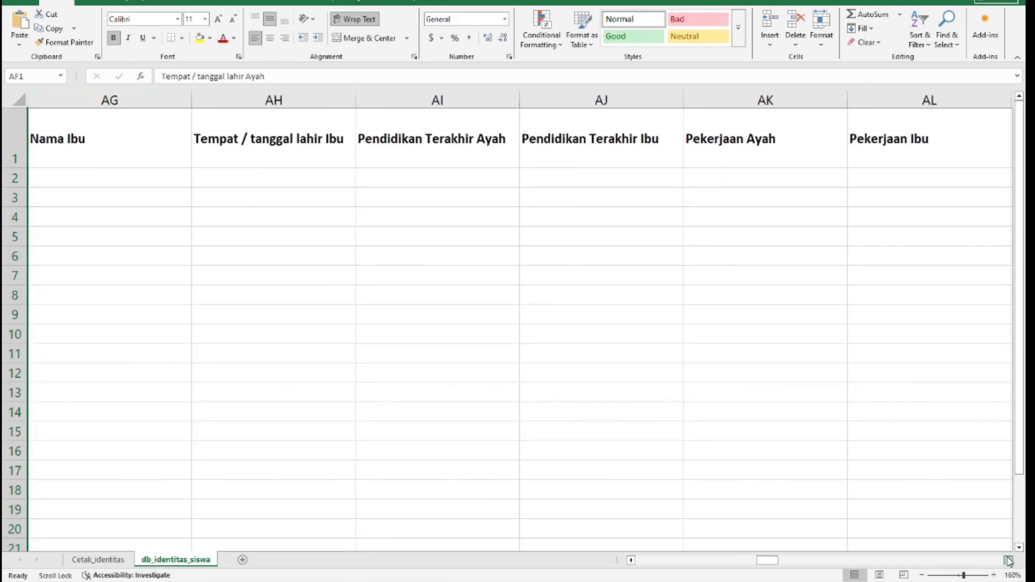
pyautogui.press('Right')
pyautogui.hotkey('ctrl', 'space')
pyautogui.click(912, 101)
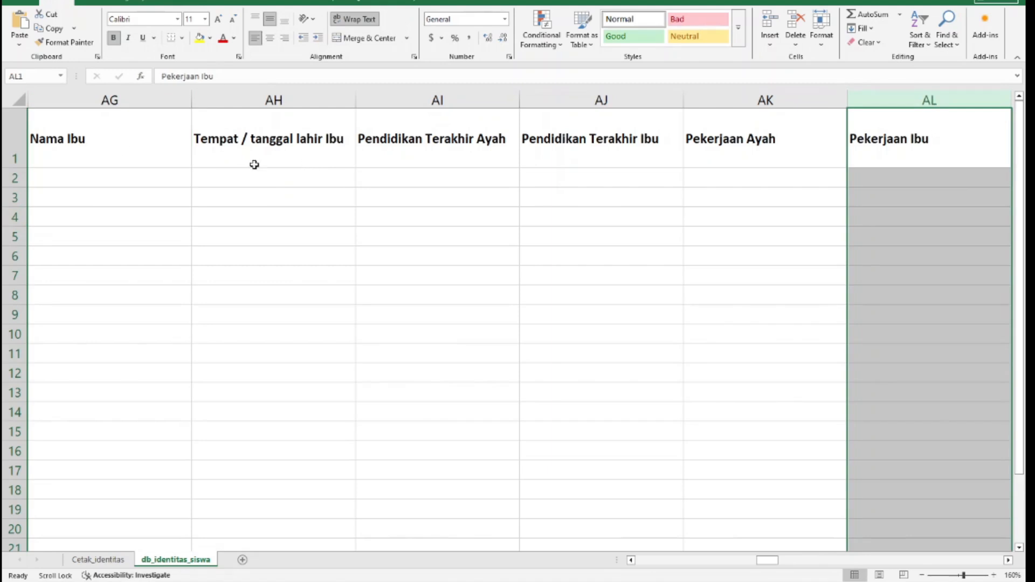
pyautogui.click(450, 144)
pyautogui.click(618, 140)
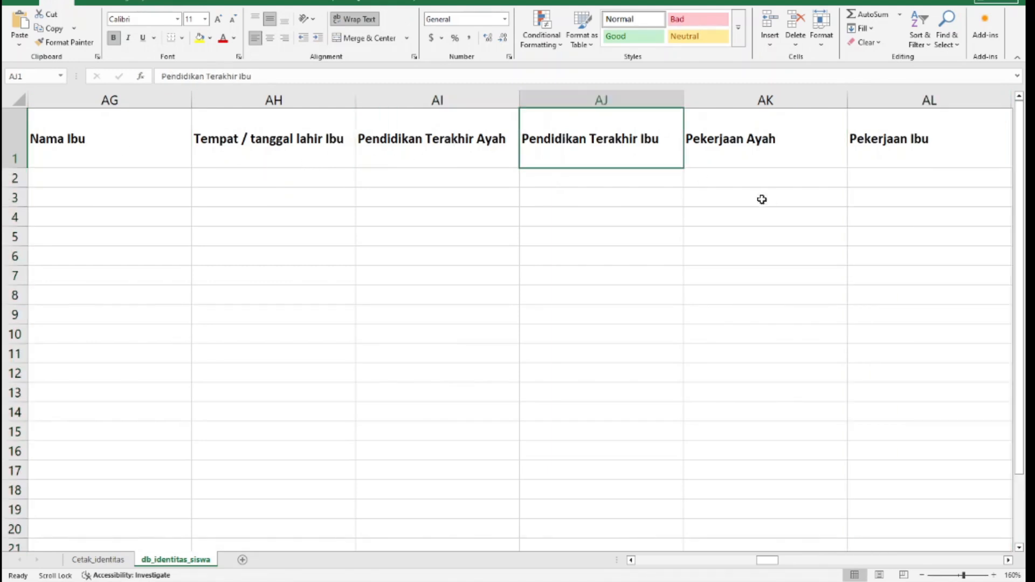
pyautogui.click(748, 145)
pyautogui.click(922, 148)
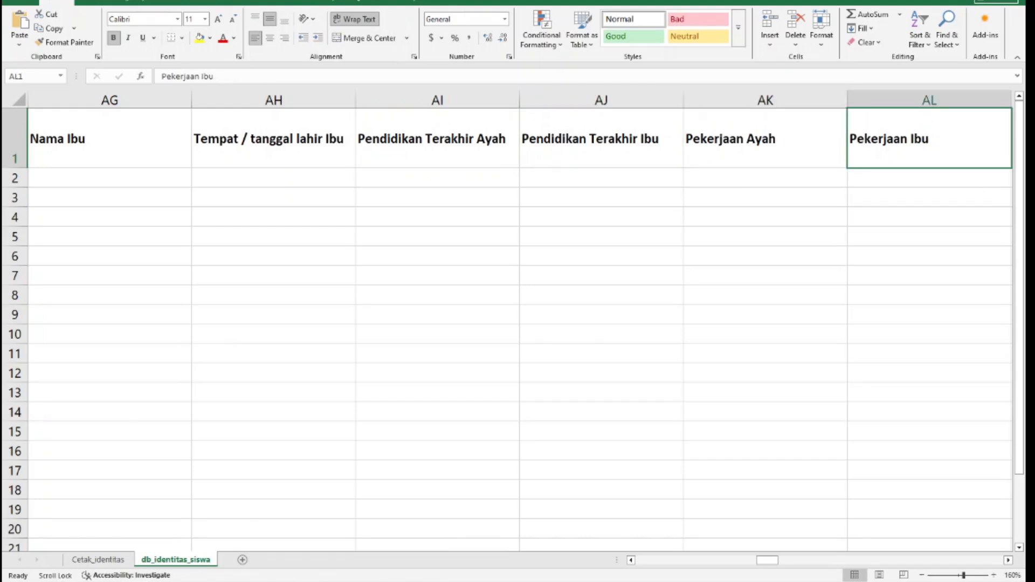
# Step: Check the parents' contact and citizenship headings from Alamat Rumah through Kewarganegaraan Ibu in columns AM to AR
pyautogui.click(1008, 560)
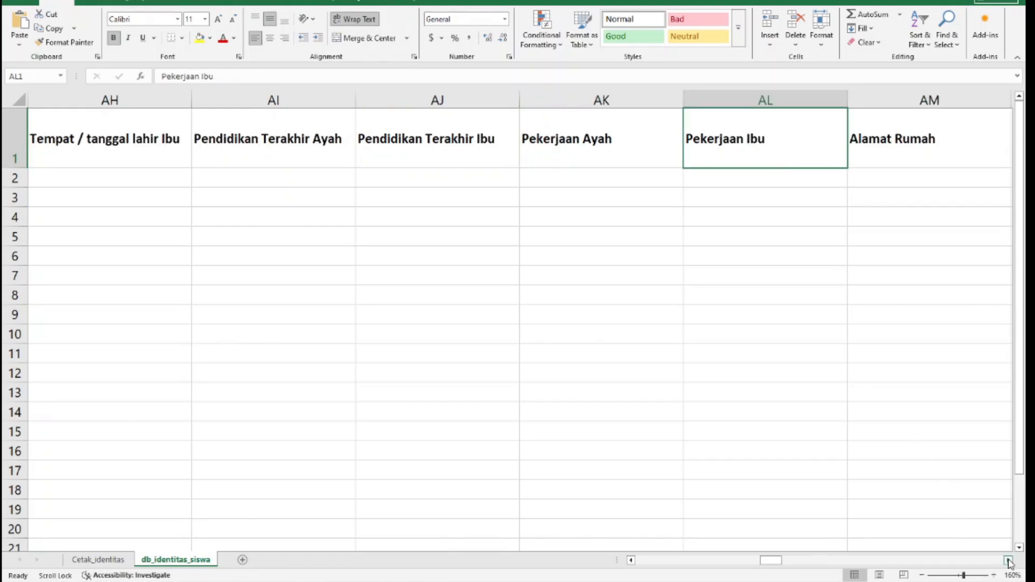
pyautogui.click(110, 100)
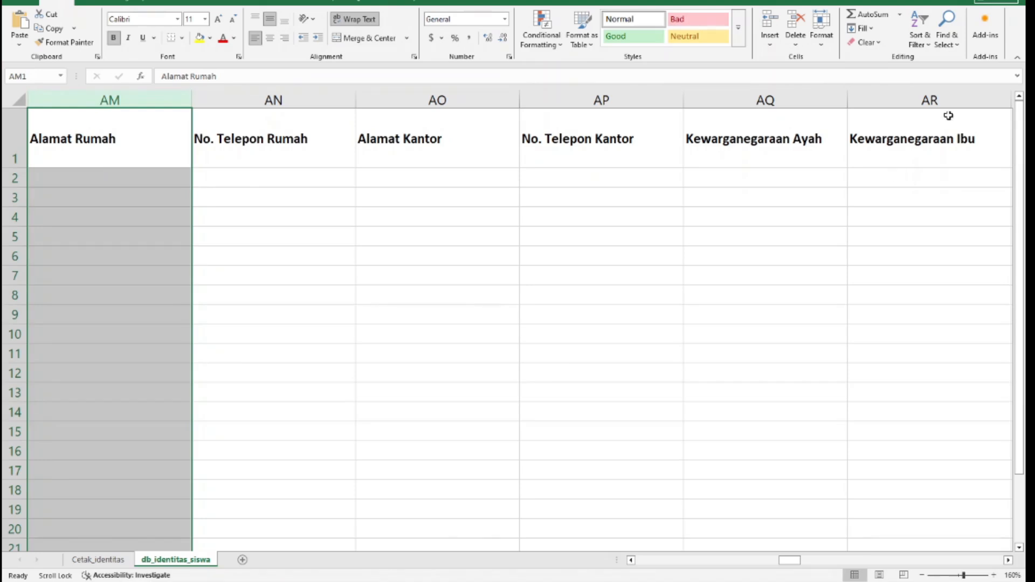
pyautogui.click(929, 100)
pyautogui.click(601, 216)
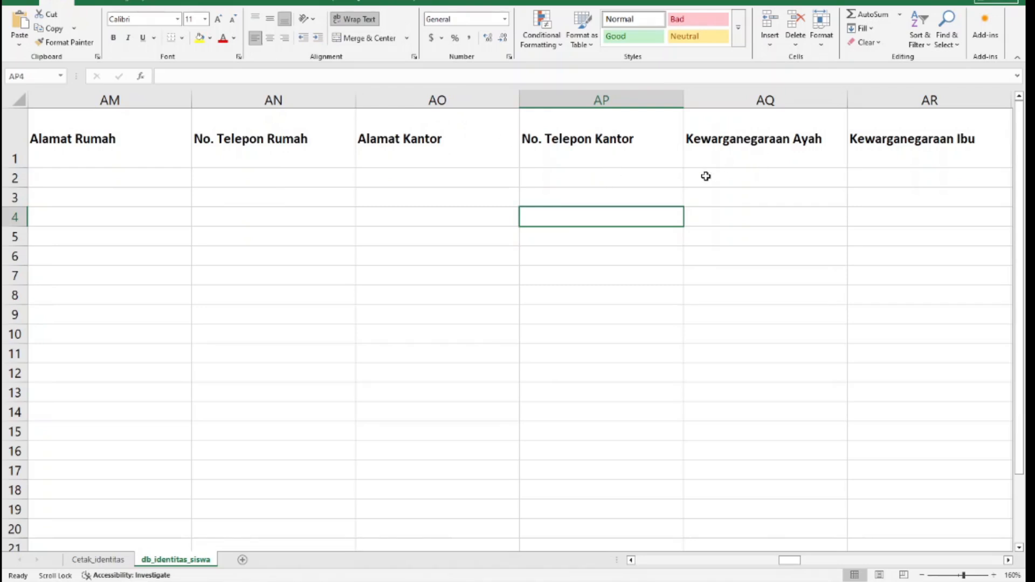
pyautogui.click(913, 137)
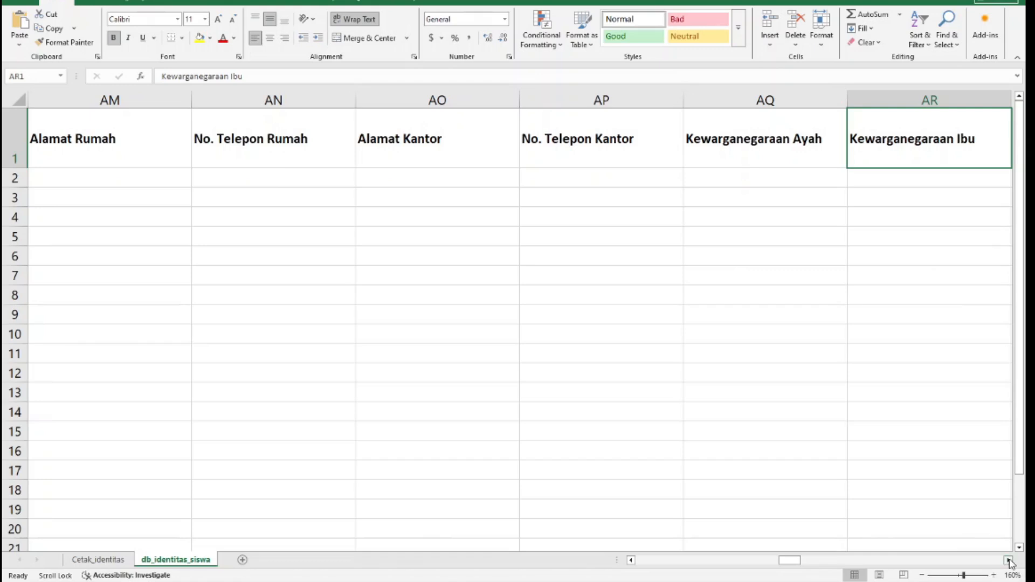
# Step: Check the guardian and previous-school headings from Nama Waki Murid through Murid Baru : Nama Lembaga Pendidikan Sebelumnya in columns AS to AX
pyautogui.click(1008, 561)
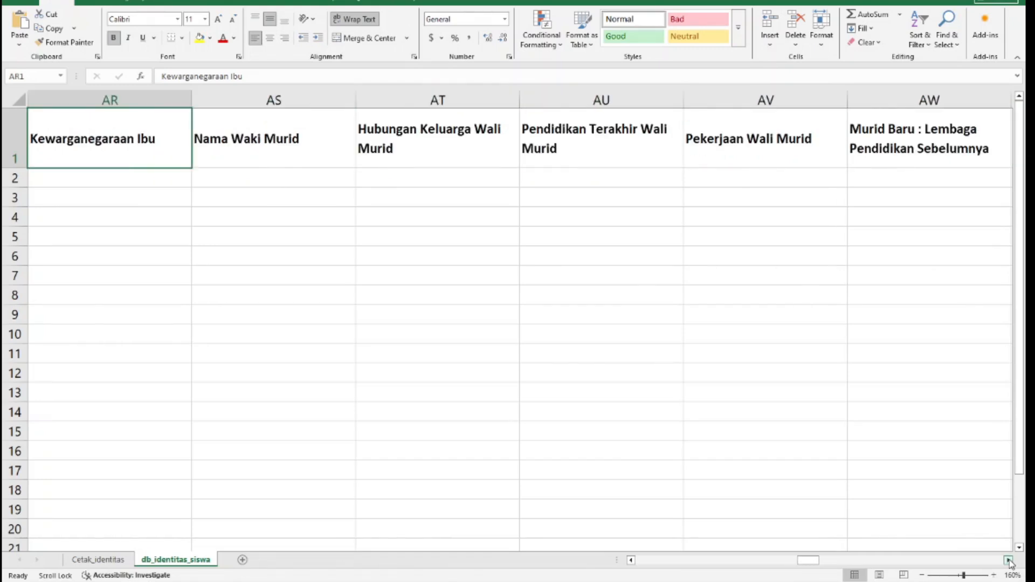
pyautogui.click(1008, 561)
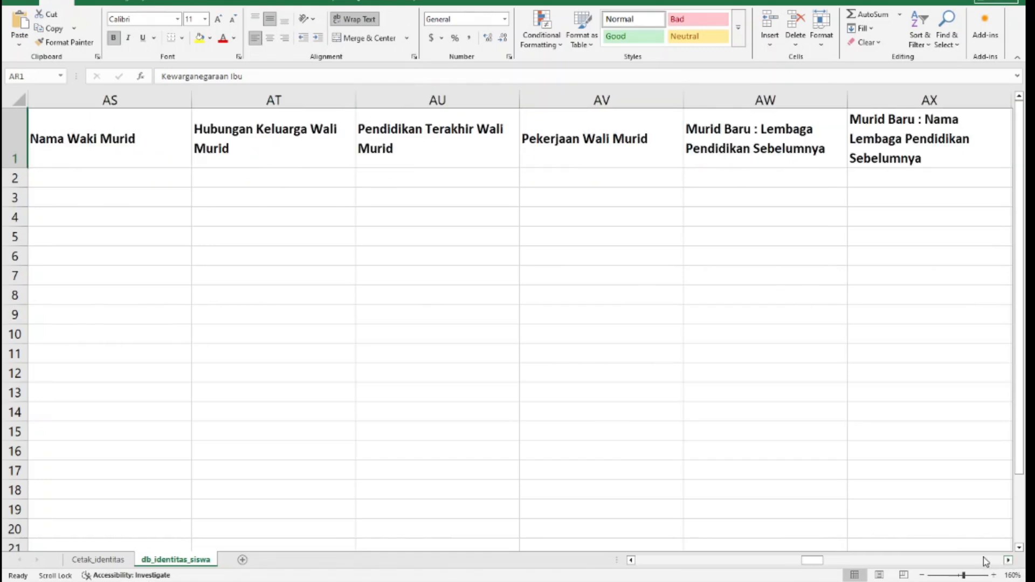
pyautogui.click(137, 99)
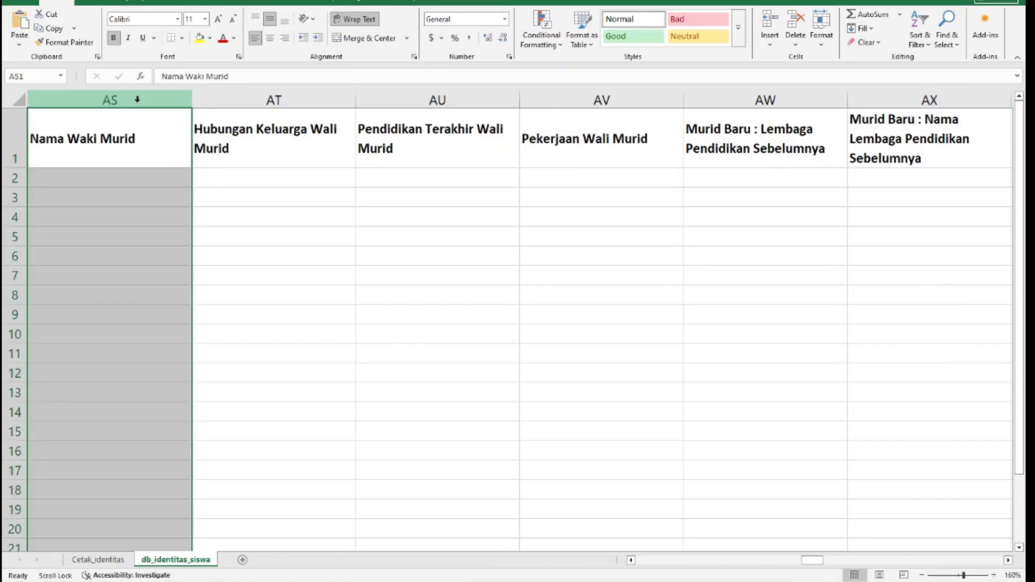
pyautogui.click(306, 97)
pyautogui.click(938, 100)
# Step: Check the admission headings from Murid Baru : Alamat Lembaga Pendidikan Sebelumnya through Diterima Di Kelas in columns AY to BD
pyautogui.click(1008, 560)
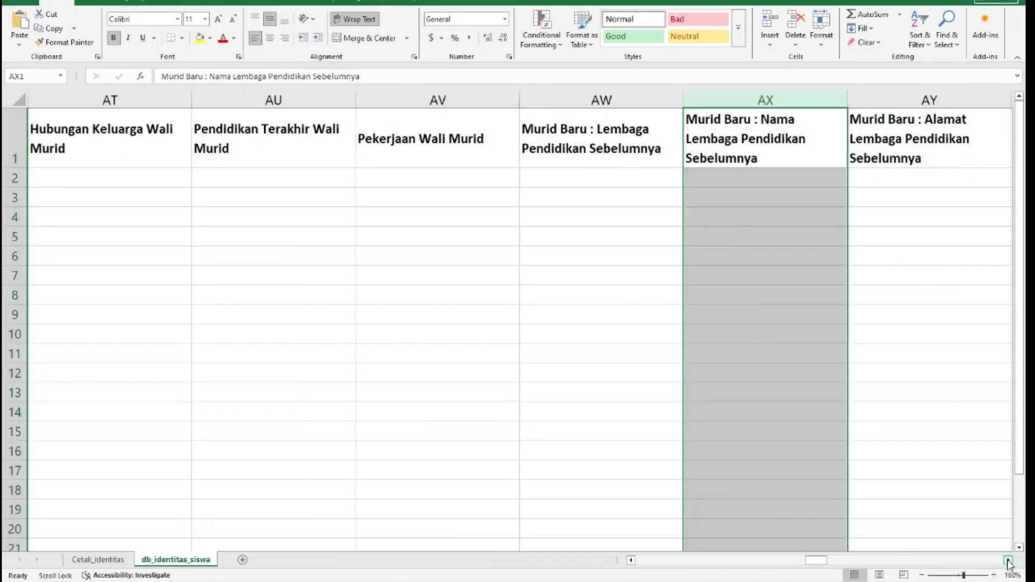
pyautogui.click(1008, 561)
pyautogui.click(1008, 561)
pyautogui.click(109, 99)
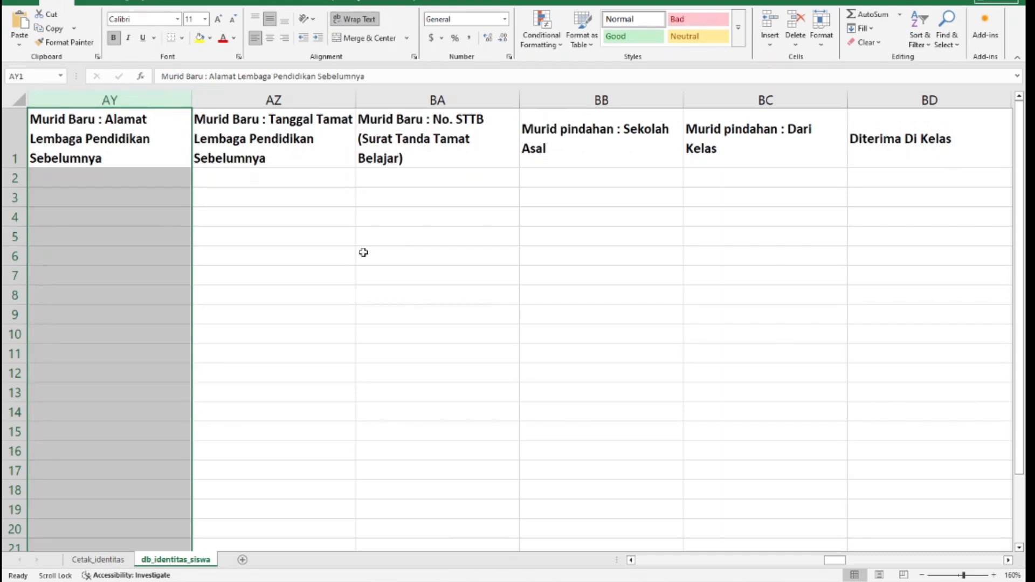
pyautogui.click(593, 262)
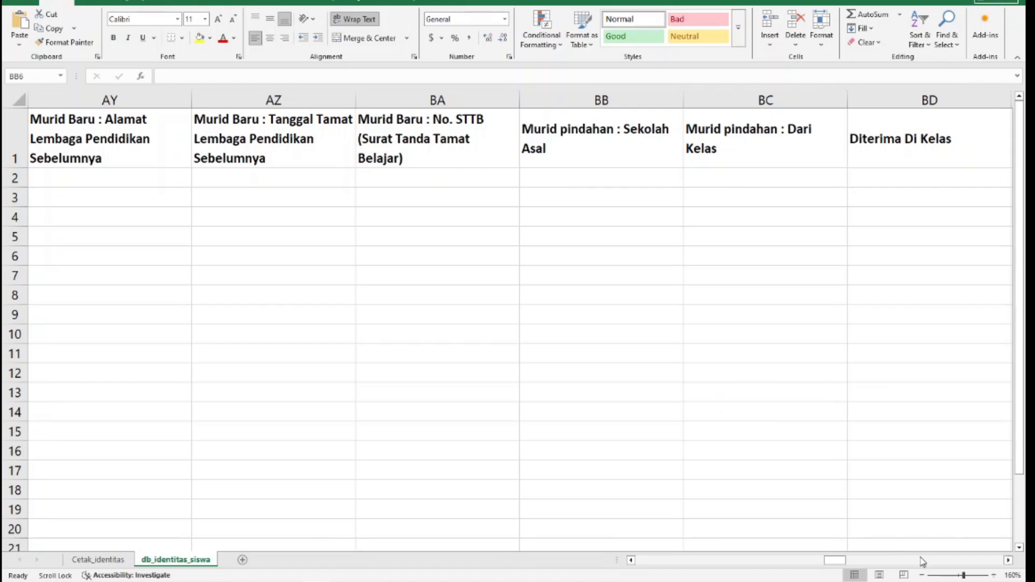
# Step: Check the Diterima Tanggal heading and the yearly BERAT BADAN headings from 2025 to 2029 in columns BE to BJ
pyautogui.click(1007, 560)
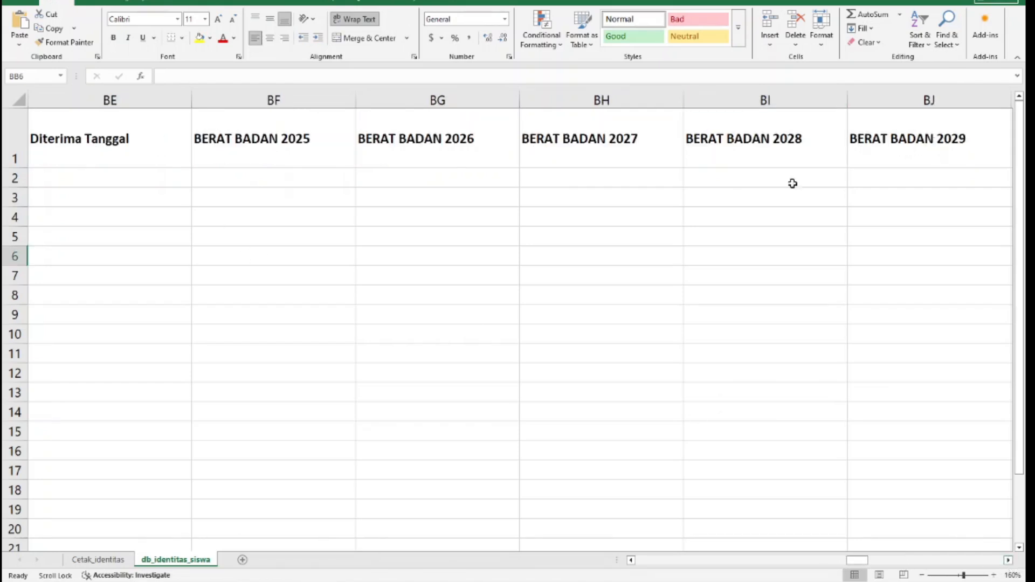
pyautogui.click(104, 137)
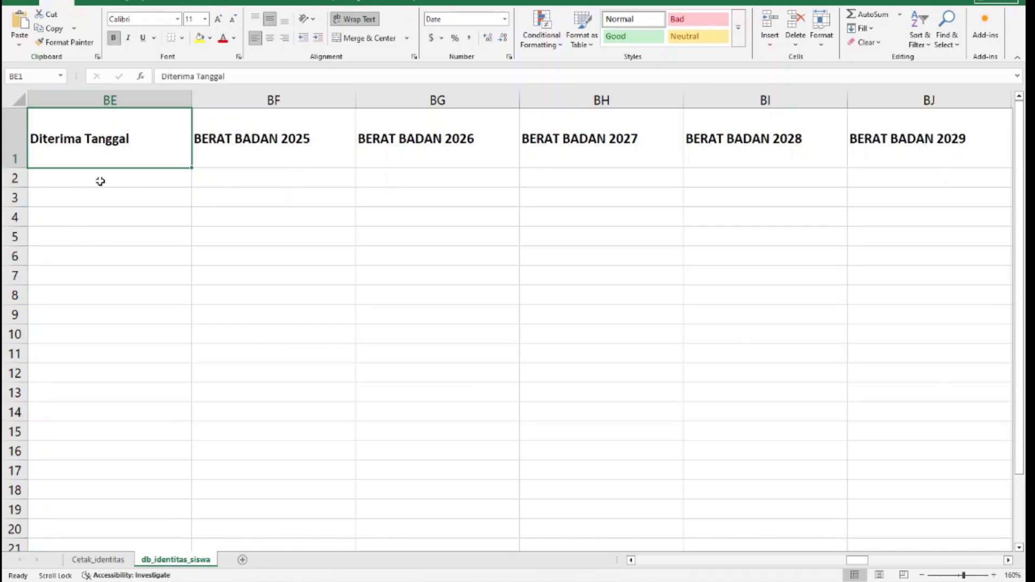
pyautogui.click(286, 100)
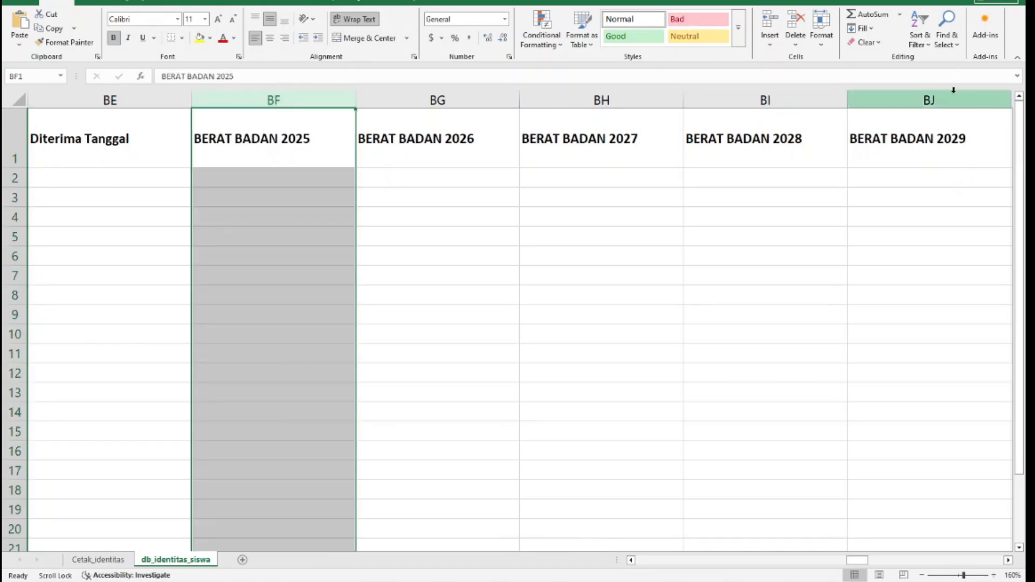
pyautogui.click(300, 145)
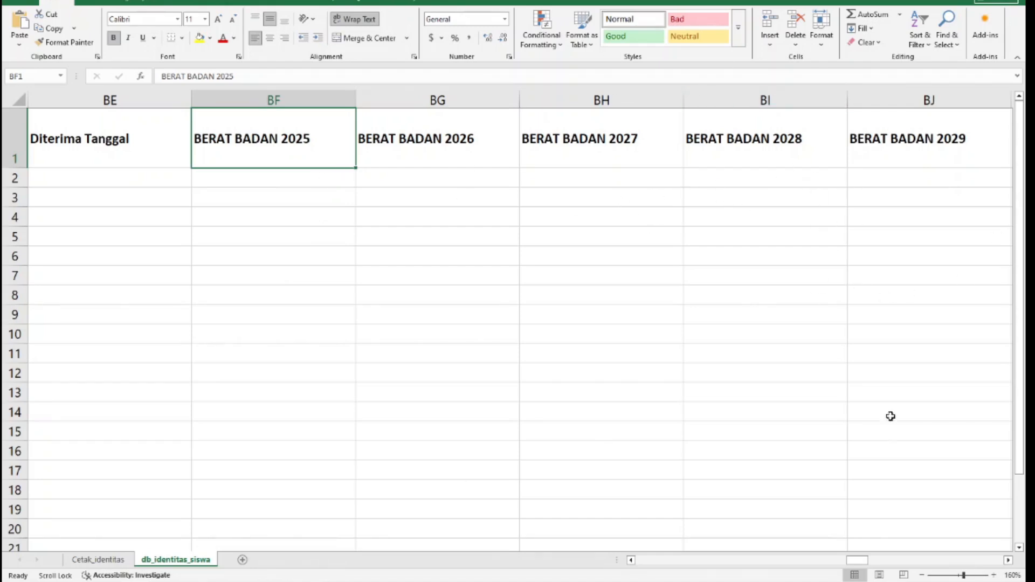
# Step: Check the yearly TINGGI BADAN headings from 2025 to 2032 in columns BN to BU
pyautogui.hscroll(3, 409, 280)
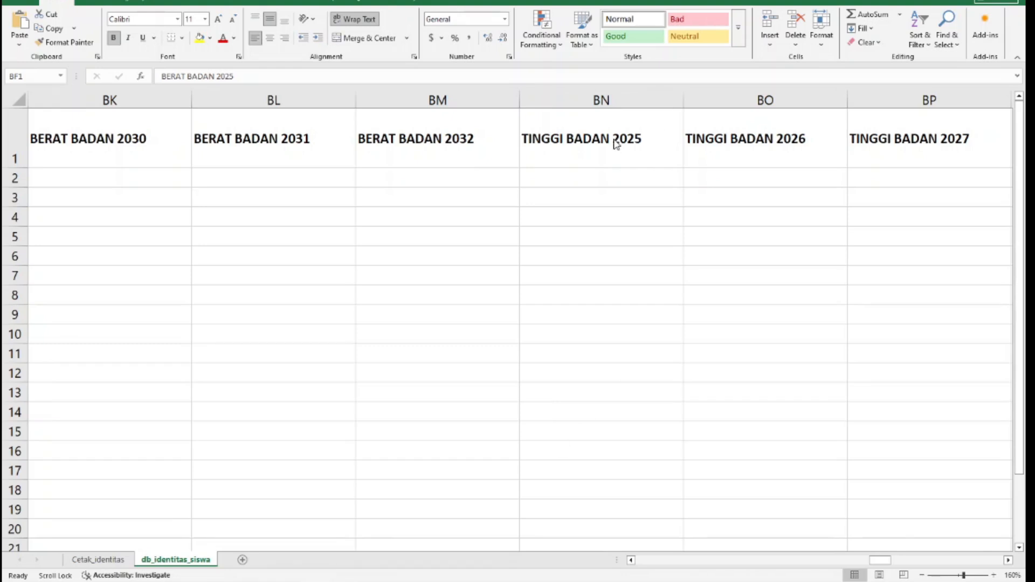
pyautogui.click(633, 100)
pyautogui.click(971, 100)
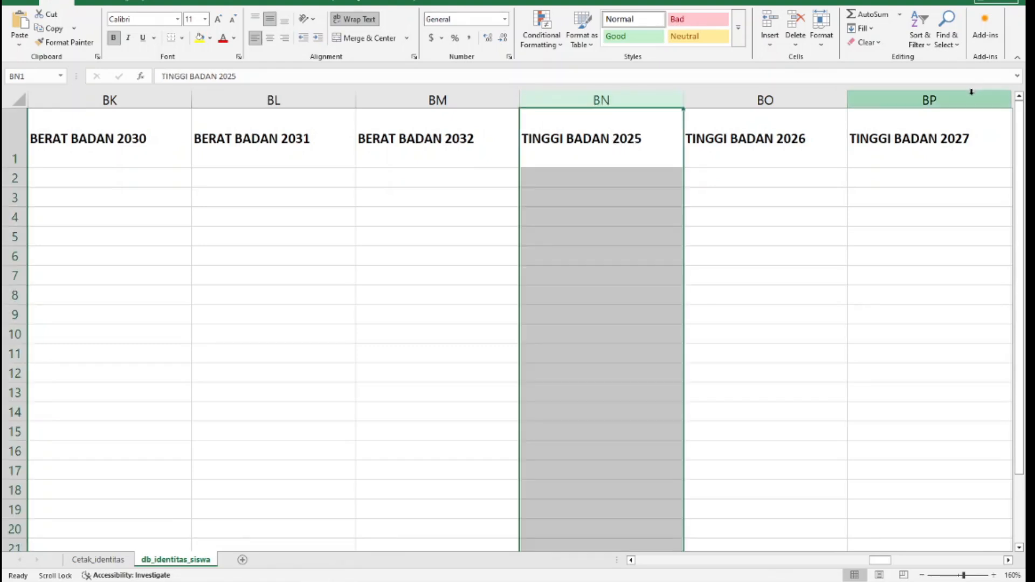
pyautogui.click(1009, 561)
pyautogui.click(121, 99)
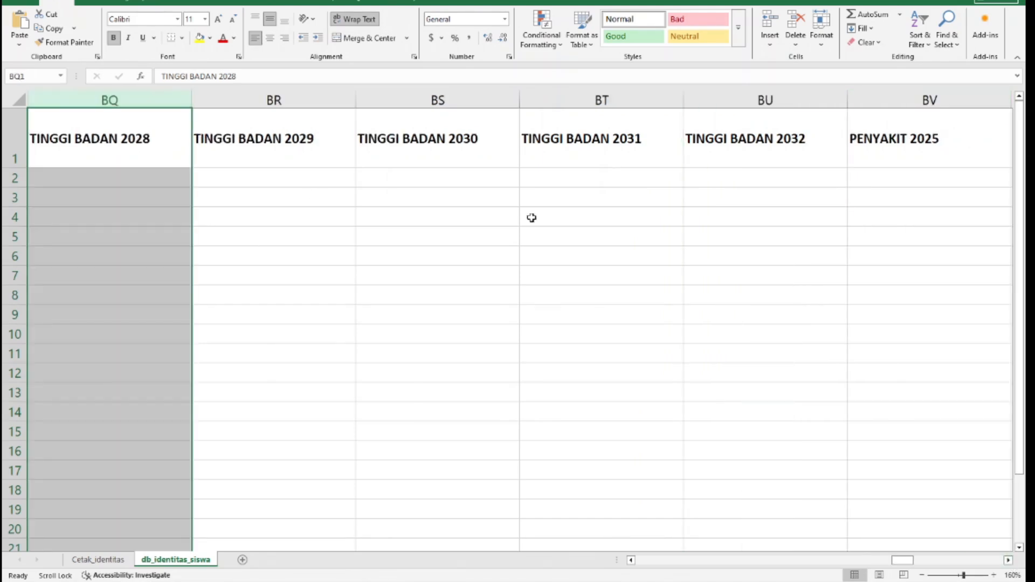
pyautogui.click(925, 100)
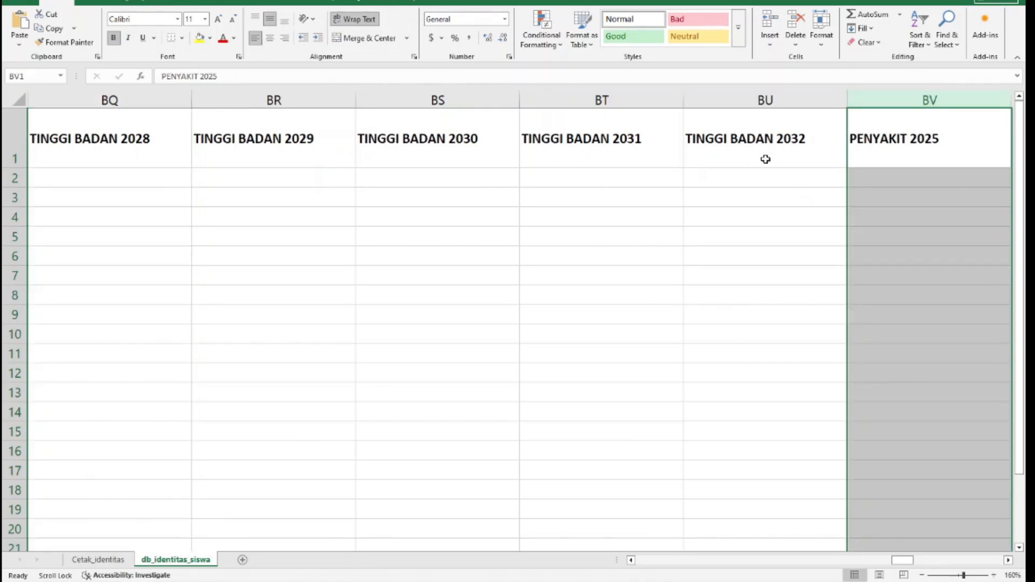
pyautogui.click(806, 147)
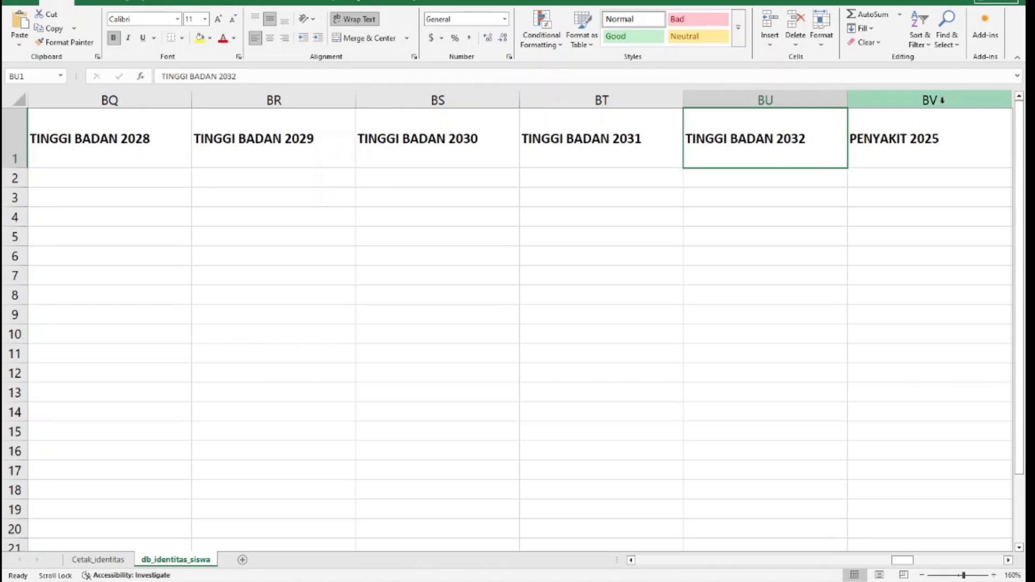
# Step: Check the yearly PENYAKIT headings from 2025 to 2031 in columns BV to CB
pyautogui.click(942, 100)
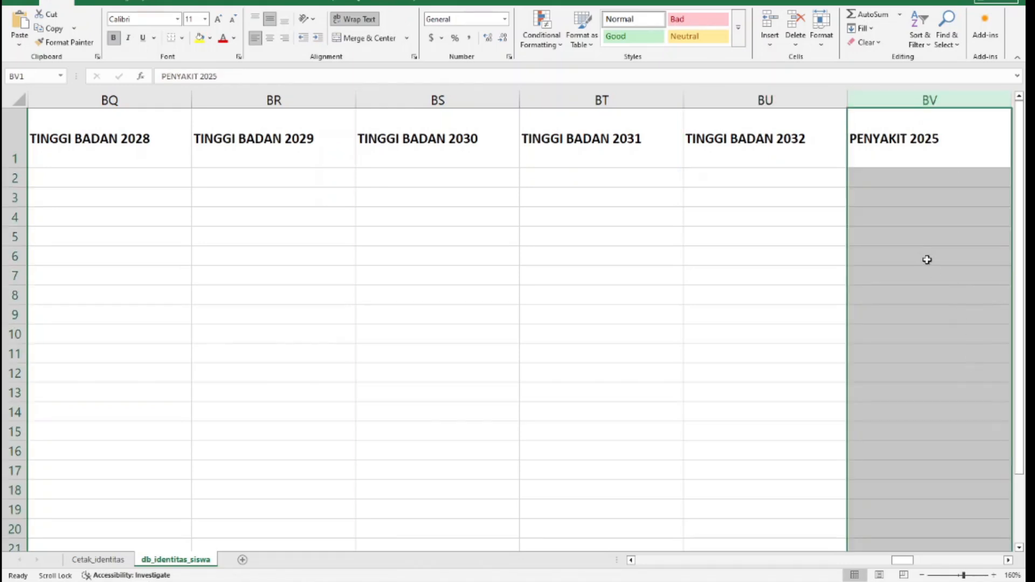
pyautogui.click(926, 184)
pyautogui.hscroll(3, 124, 160)
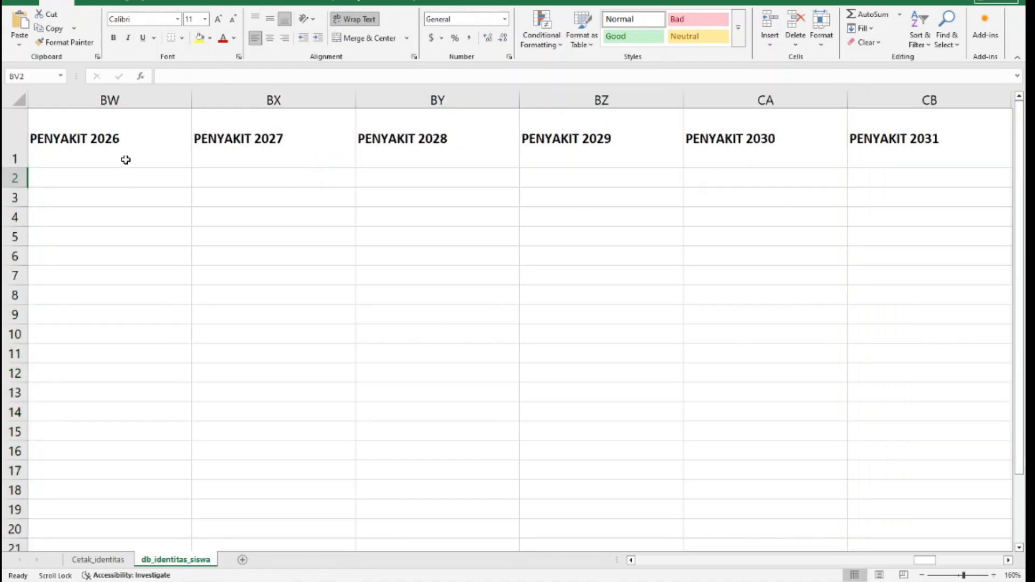
# Step: Check the remaining PENYAKIT headings from 2026 to 2032 in columns BW to CC
pyautogui.click(111, 100)
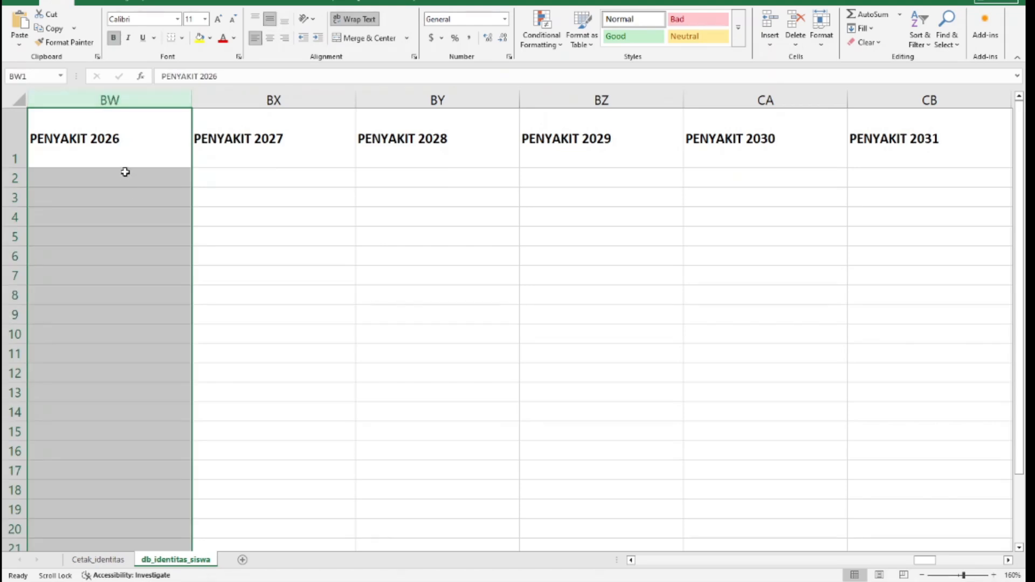
pyautogui.click(930, 100)
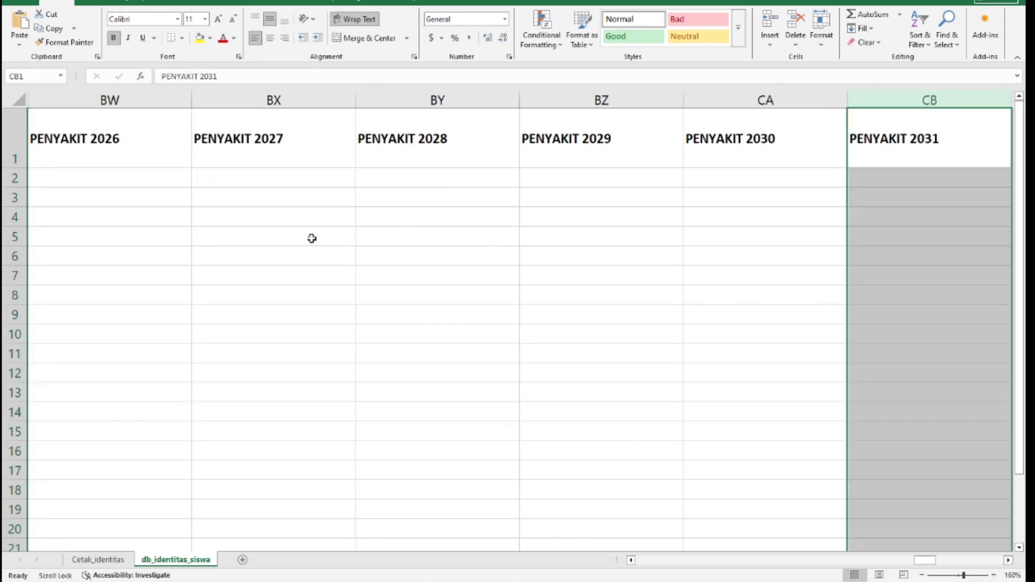
pyautogui.hscroll(3, 324, 263)
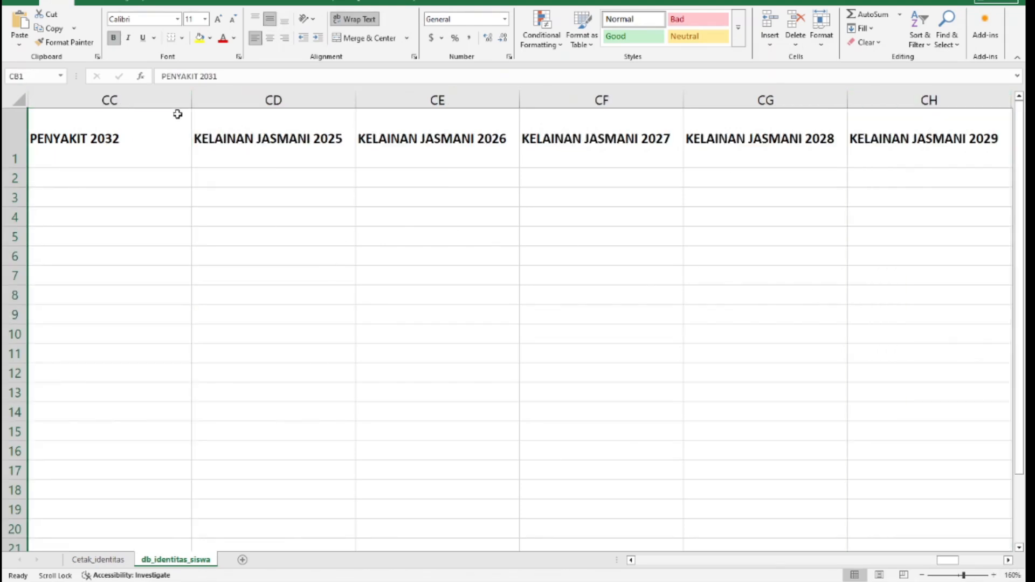
pyautogui.click(151, 101)
pyautogui.click(900, 96)
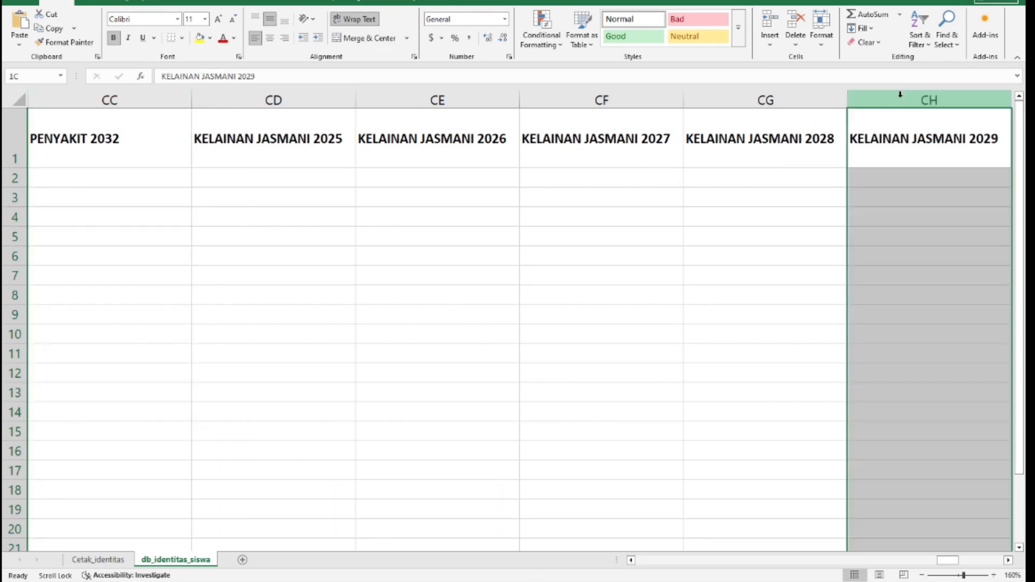
pyautogui.click(106, 144)
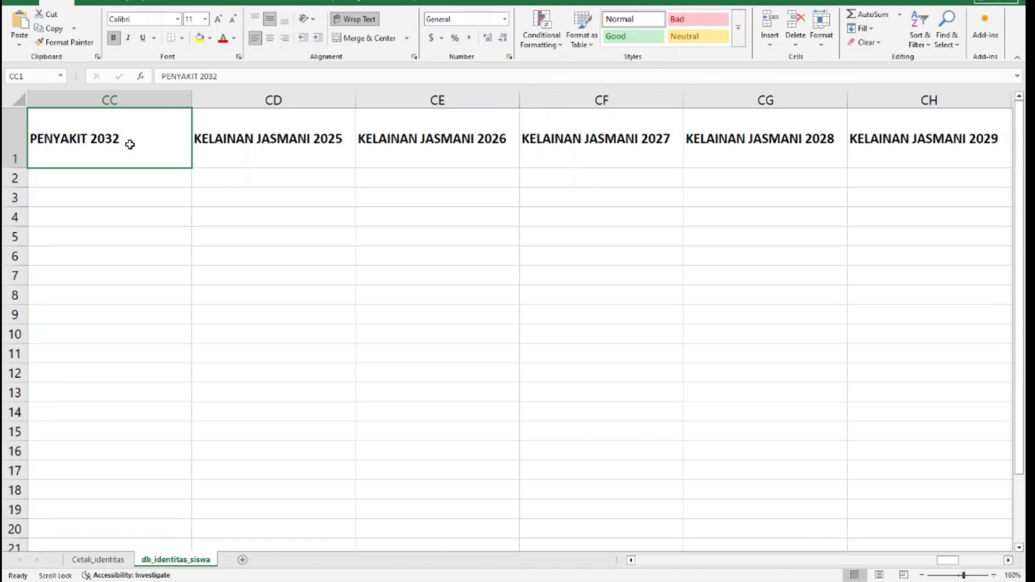
# Step: Check the yearly KELAINAN JASMANI headings from 2025 to 2032 in columns CD to CK
pyautogui.click(303, 100)
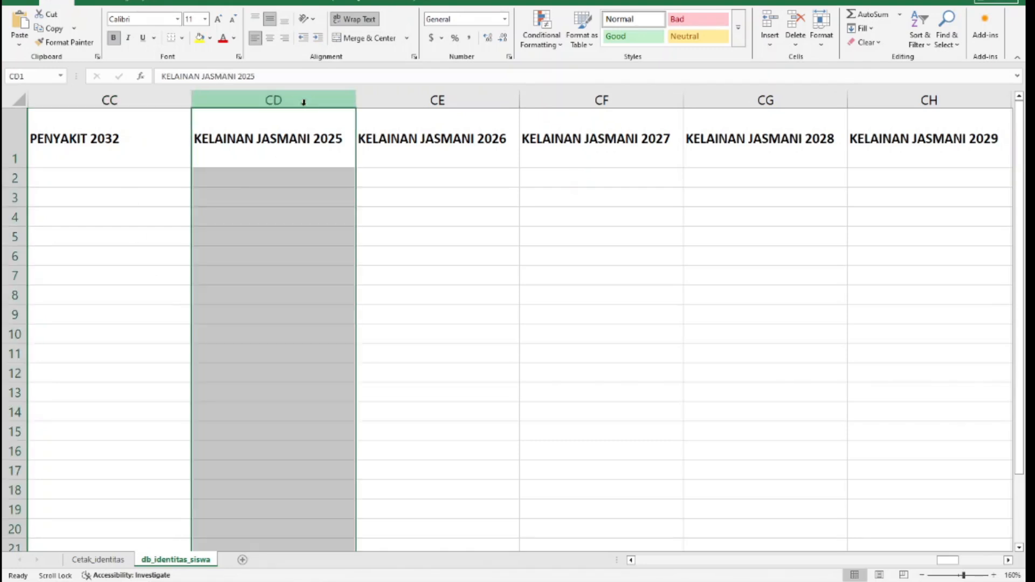
pyautogui.click(949, 100)
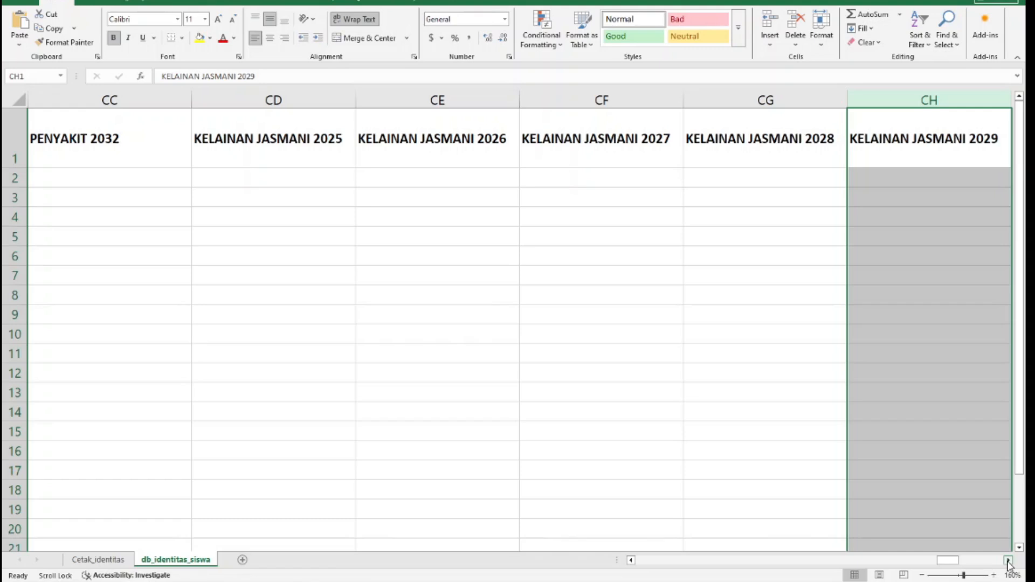
pyautogui.click(1007, 561)
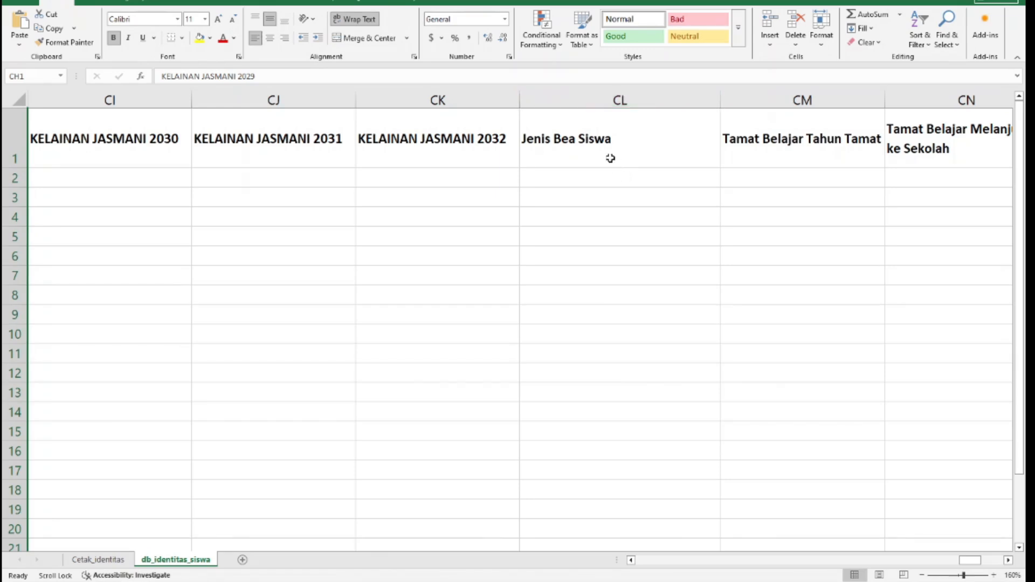
# Step: Check the graduation, transfer and leaving headings from Tamat Belajar Tahun Tamat through Keluar Sekolah Alasan in columns CM to CT
pyautogui.click(815, 146)
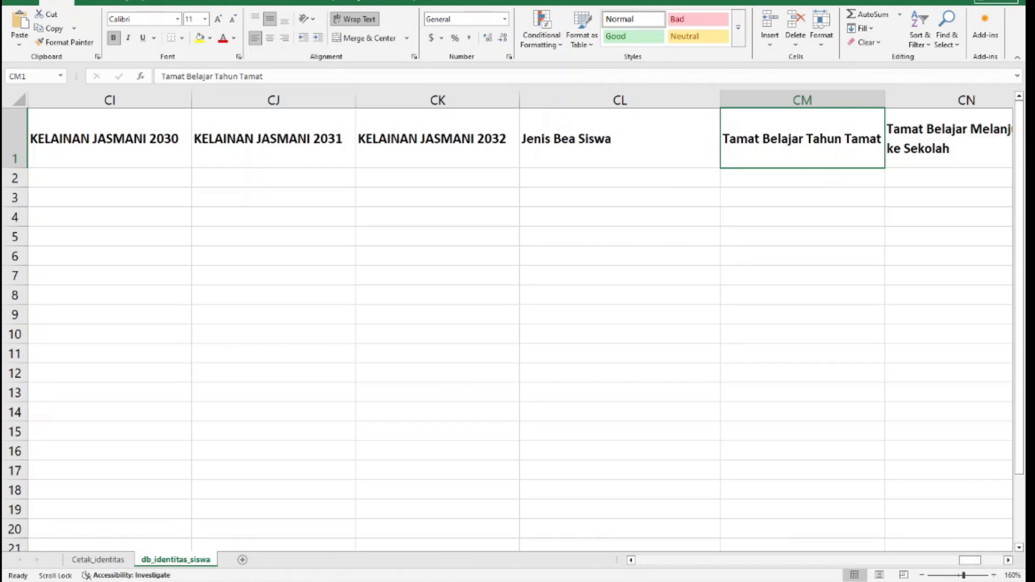
pyautogui.click(1007, 560)
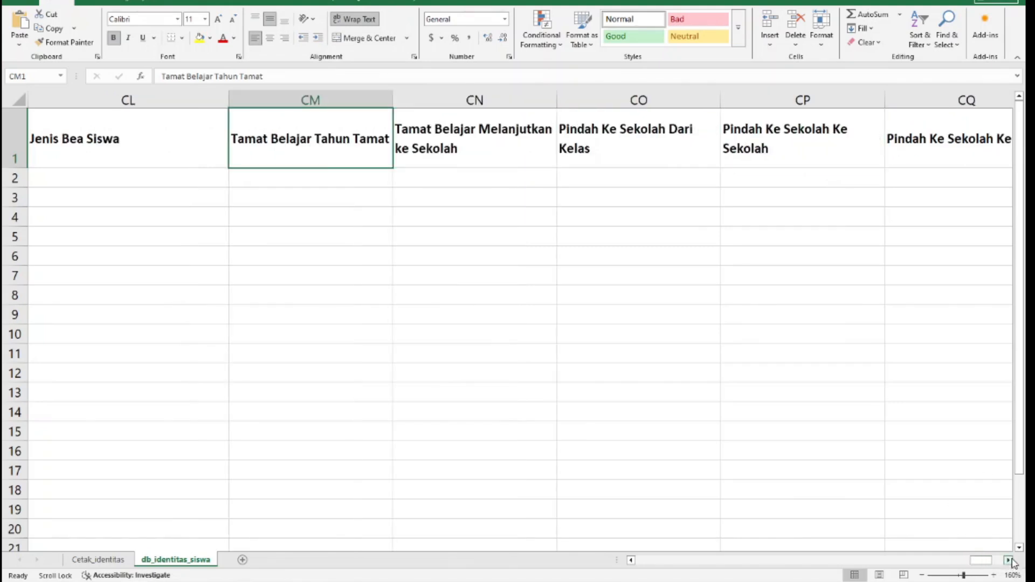
pyautogui.click(1007, 560)
pyautogui.click(1007, 560)
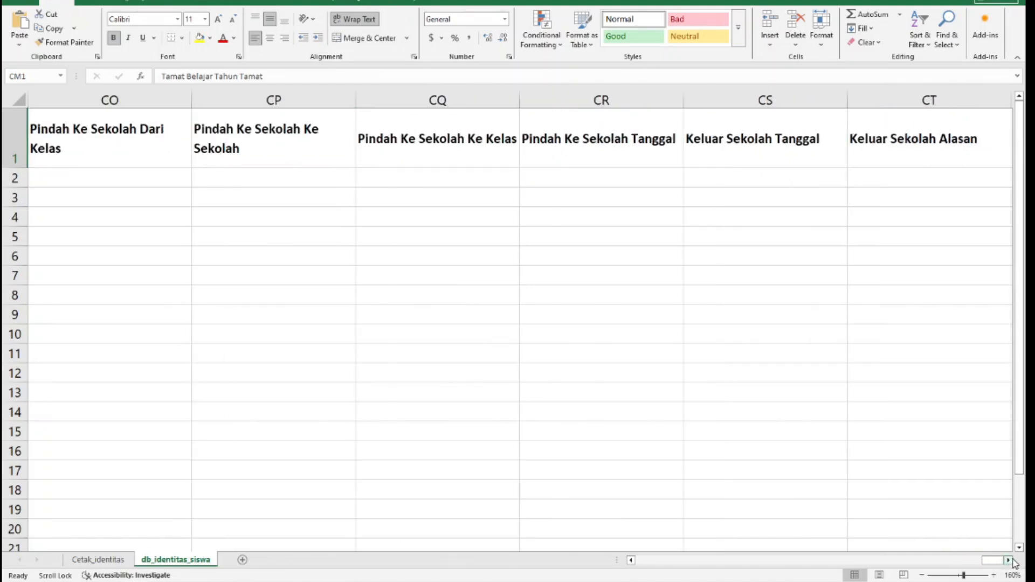
pyautogui.click(143, 100)
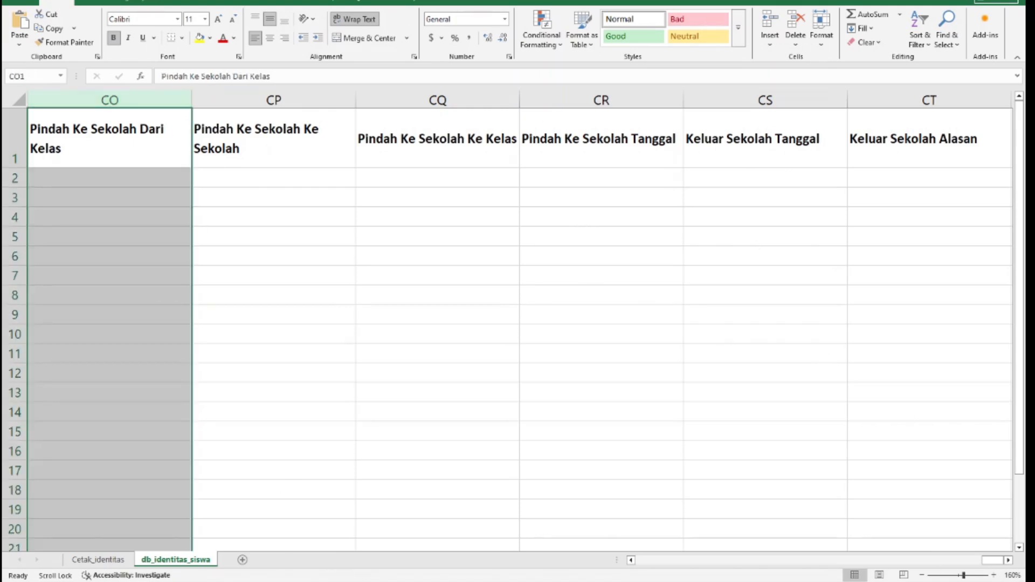
pyautogui.click(146, 178)
pyautogui.click(934, 100)
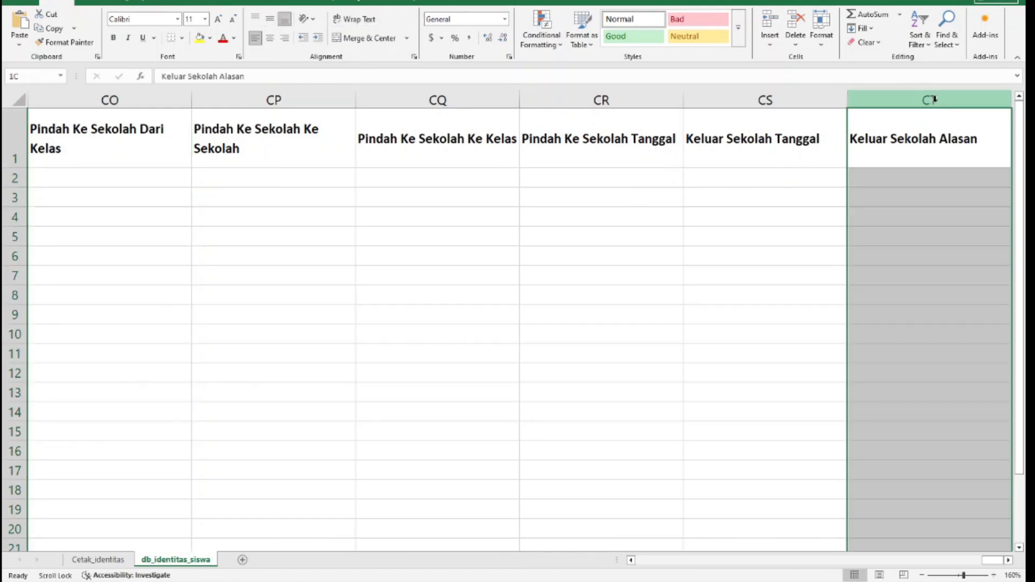
pyautogui.click(920, 178)
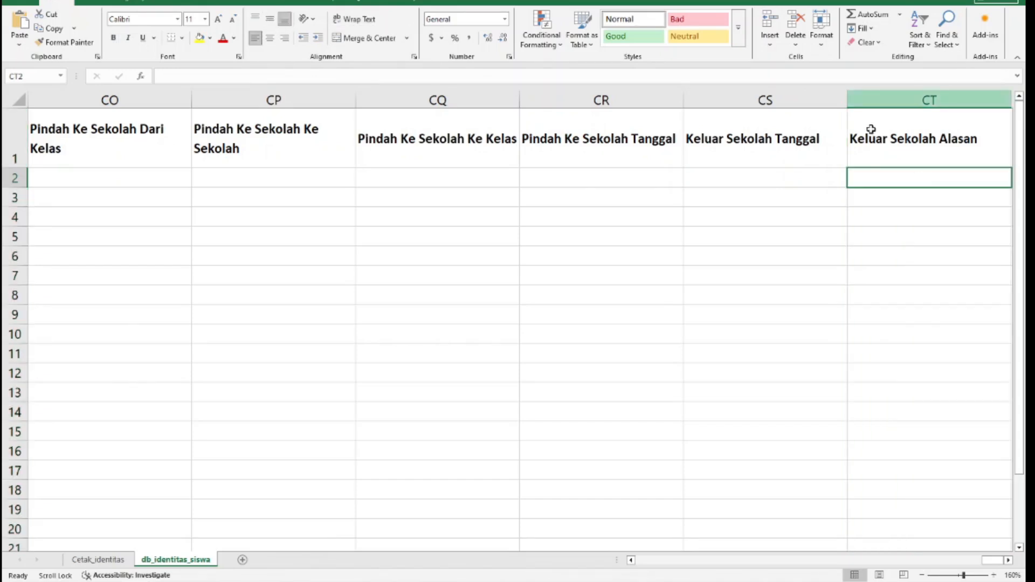
pyautogui.click(1008, 561)
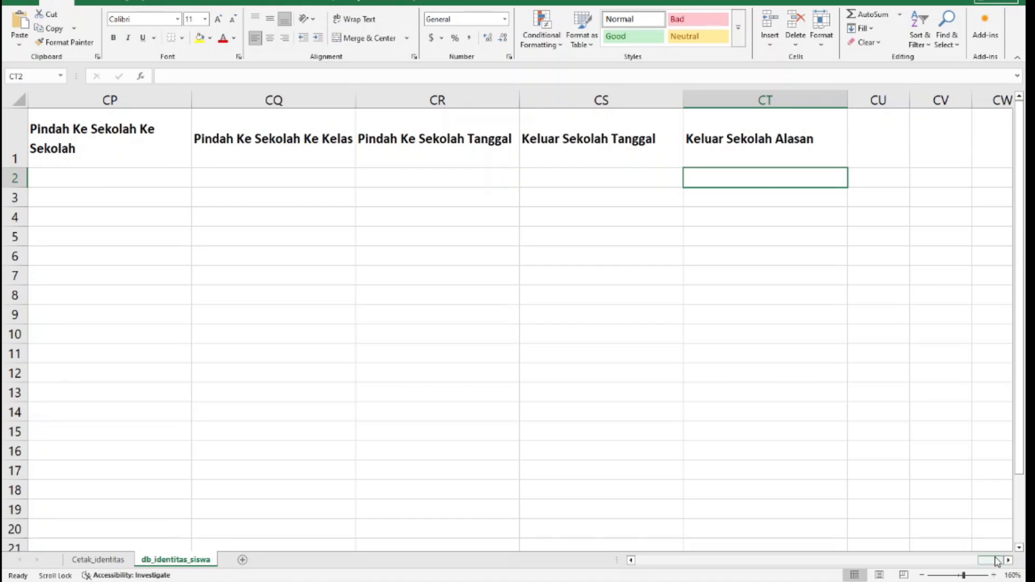
# Step: Review the extent of the heading row between NO in column A and Keluar Sekolah Alasan in column CT
pyautogui.moveTo(996, 560); pyautogui.dragTo(543, 536)
pyautogui.click(61, 131)
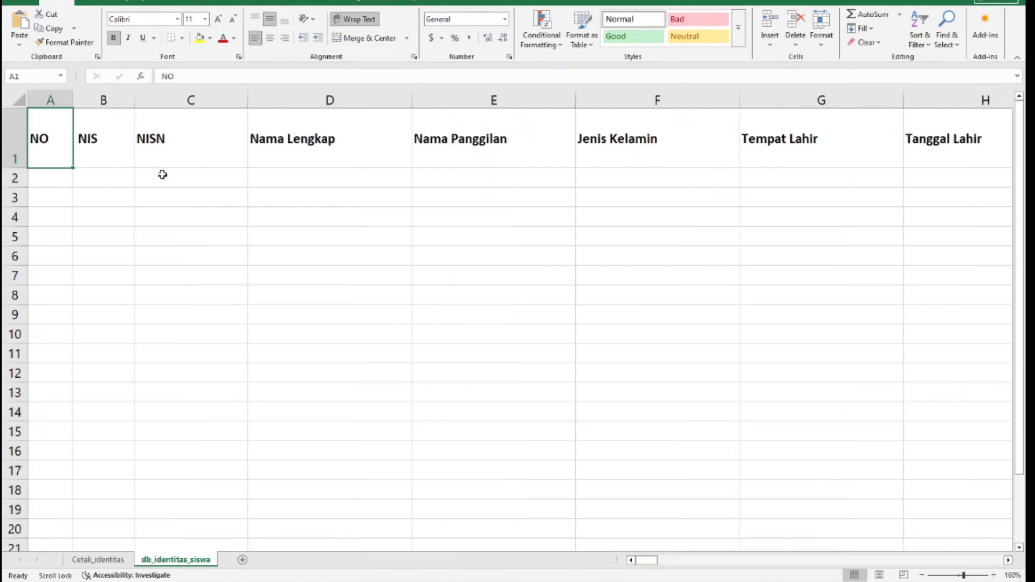
pyautogui.click(111, 214)
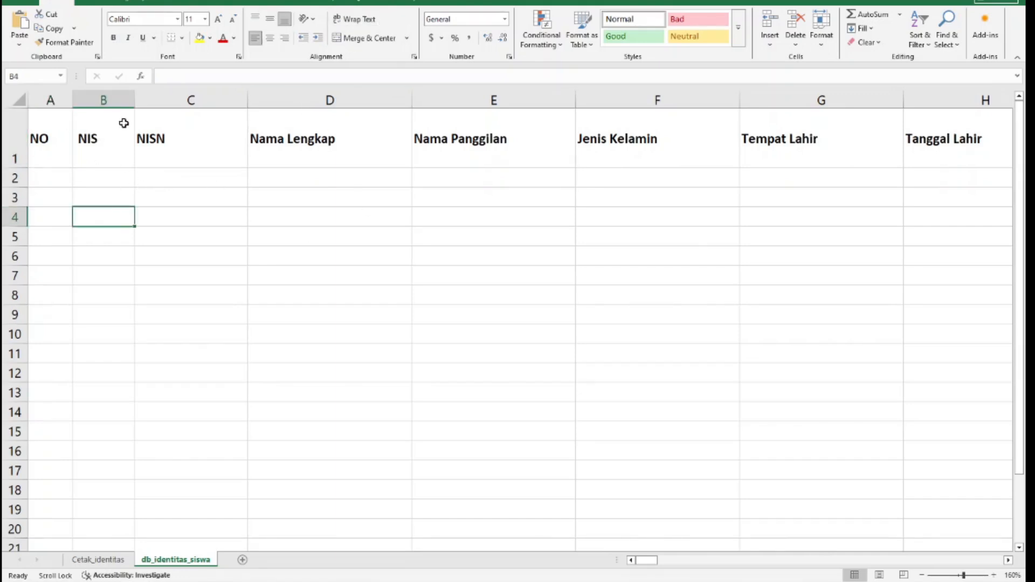
pyautogui.click(51, 139)
pyautogui.hscroll(3, 51, 139)
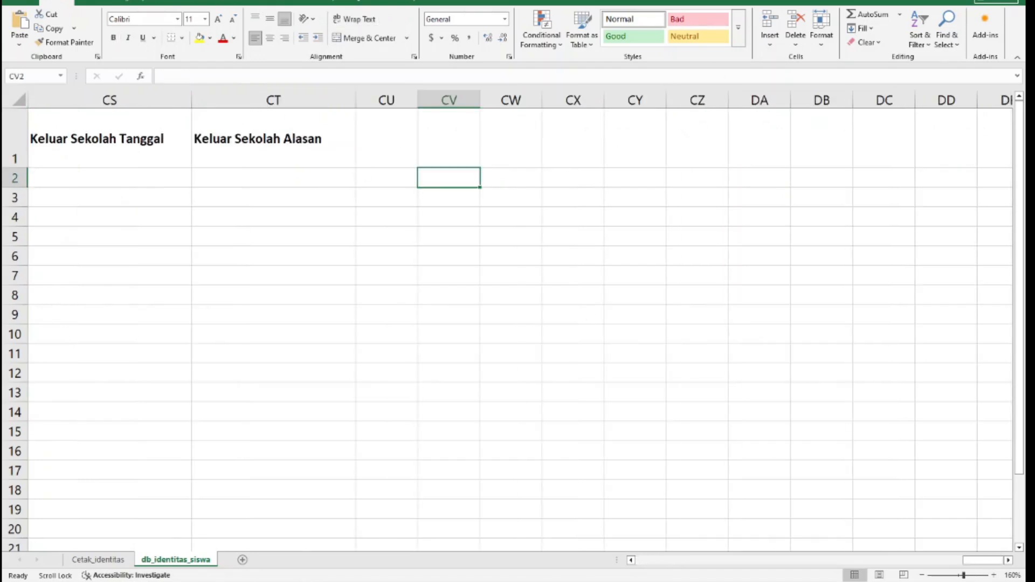
pyautogui.moveTo(979, 564); pyautogui.dragTo(300, 513)
pyautogui.click(60, 129)
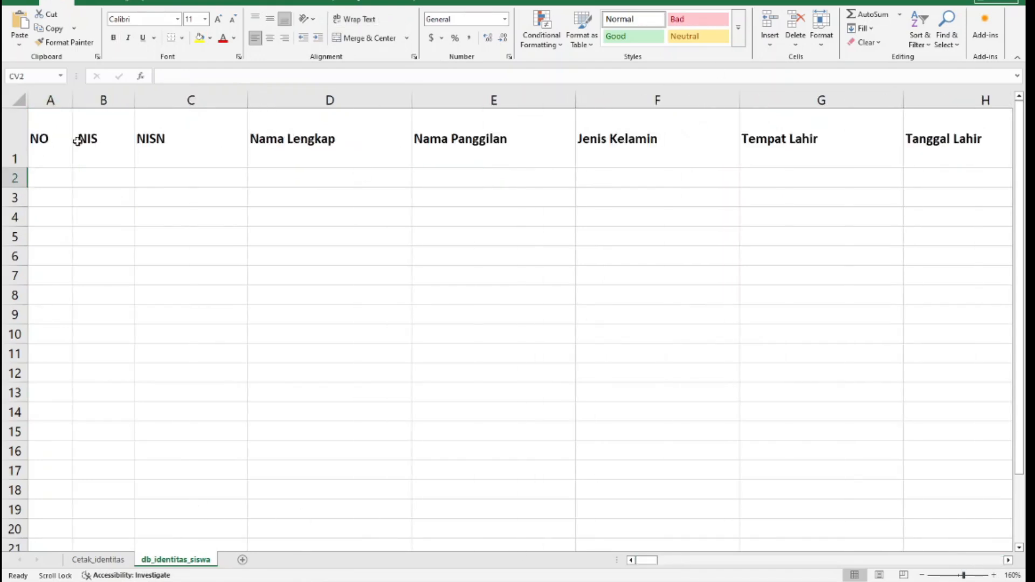
# Step: Freeze the panes at cell A2 to lock the heading row of the db_identitas_siswa sheet
pyautogui.click(56, 177)
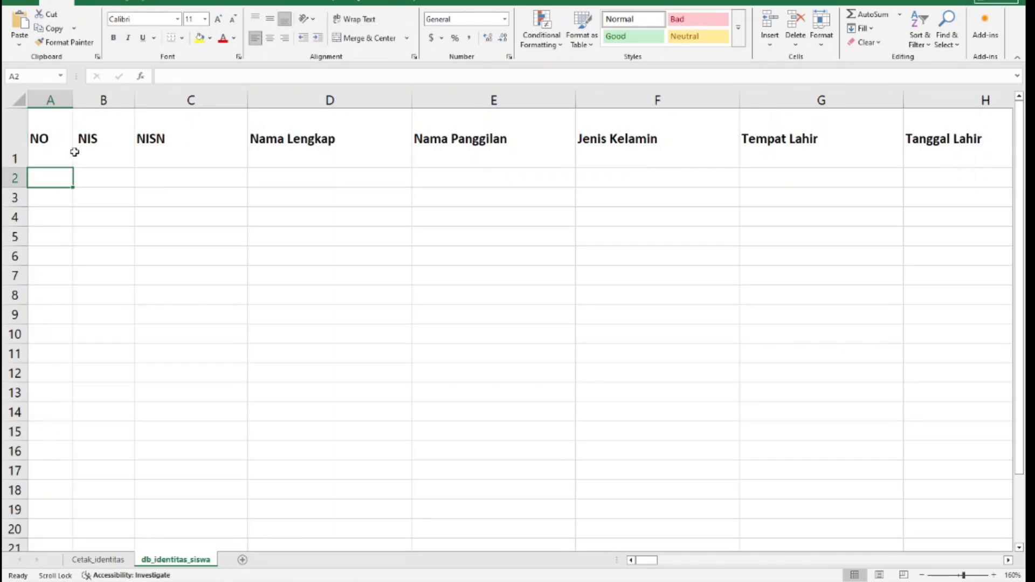
pyautogui.scroll(-2, 630, 373)
pyautogui.scroll(2, 629, 372)
pyautogui.click(89, 163)
pyautogui.click(59, 179)
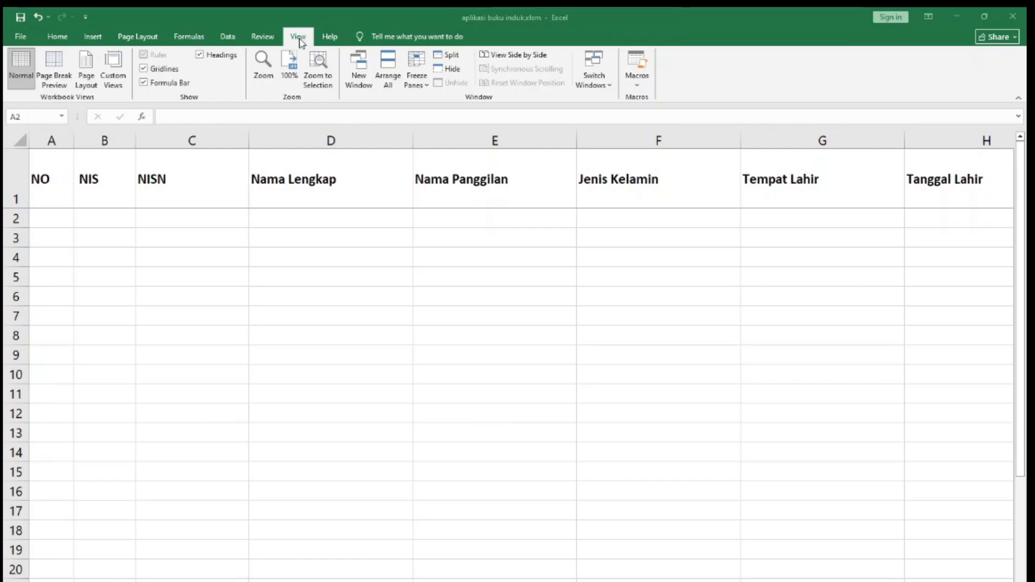
pyautogui.click(301, 43)
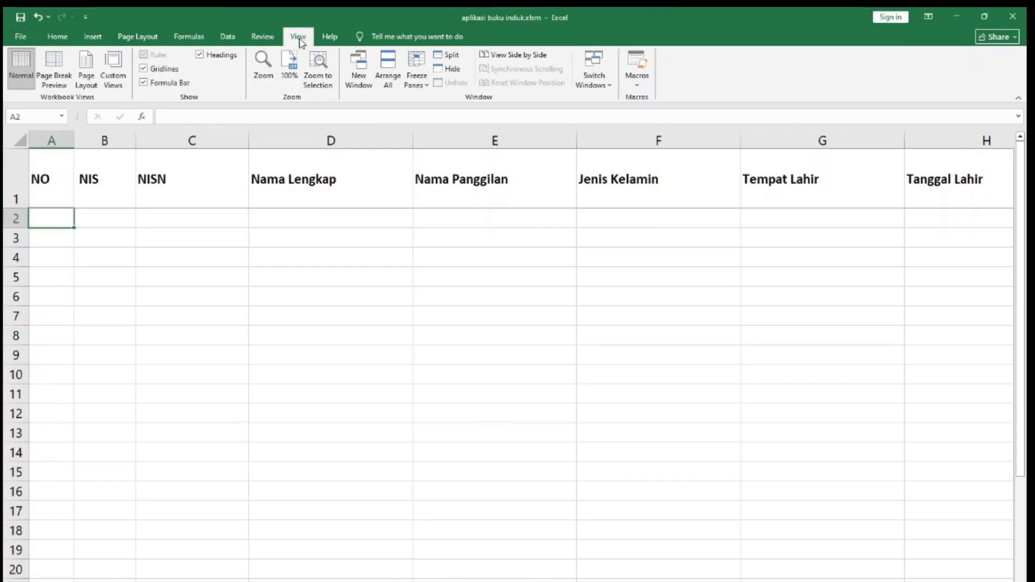
pyautogui.click(425, 86)
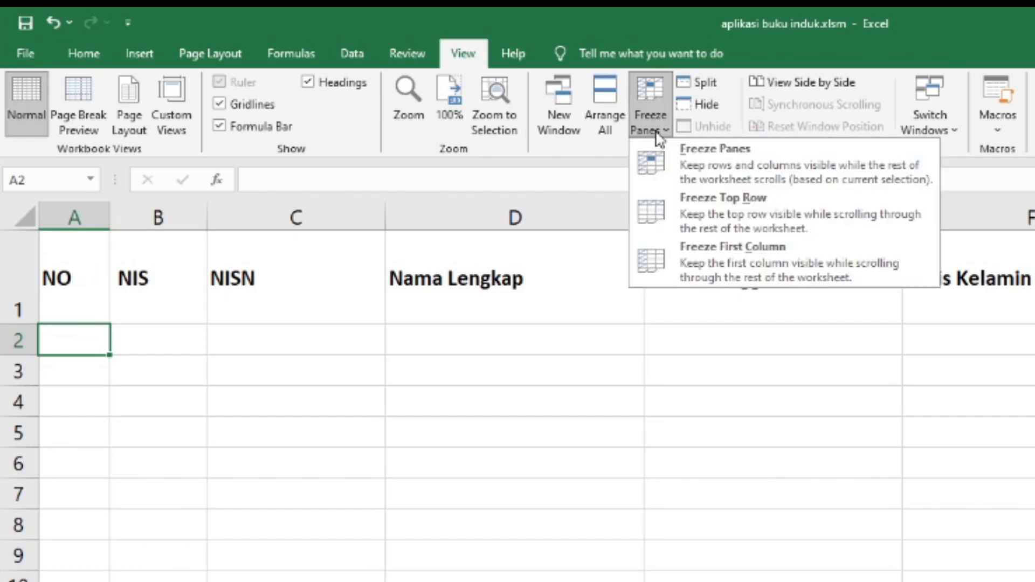
pyautogui.click(701, 160)
# Step: Check how the frozen heading row behaves while moving through the lower rows of the database
pyautogui.scroll(-3, 132, 371)
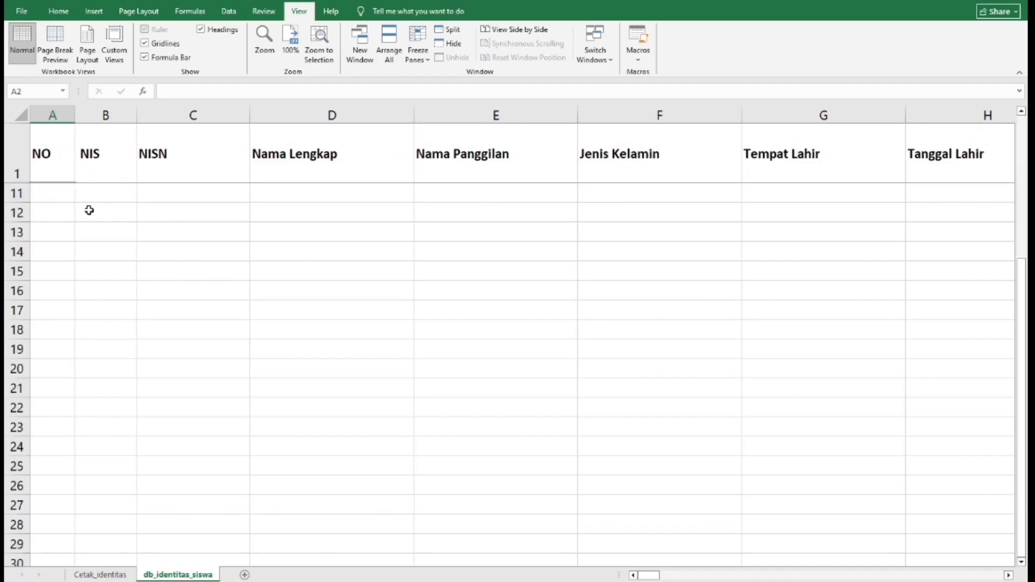
pyautogui.click(16, 157)
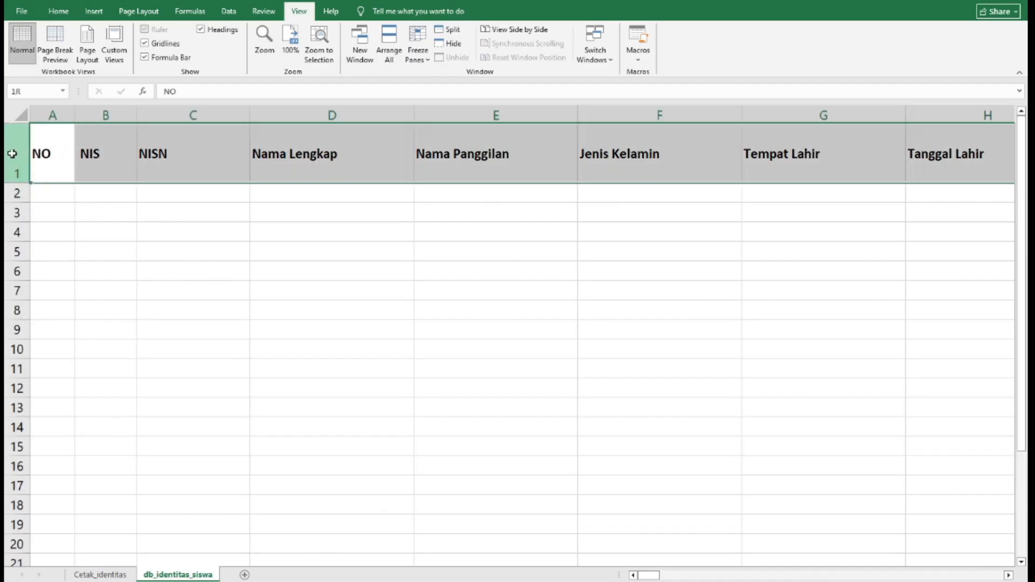
pyautogui.scroll(-5, 86, 251)
pyautogui.scroll(8, 85, 248)
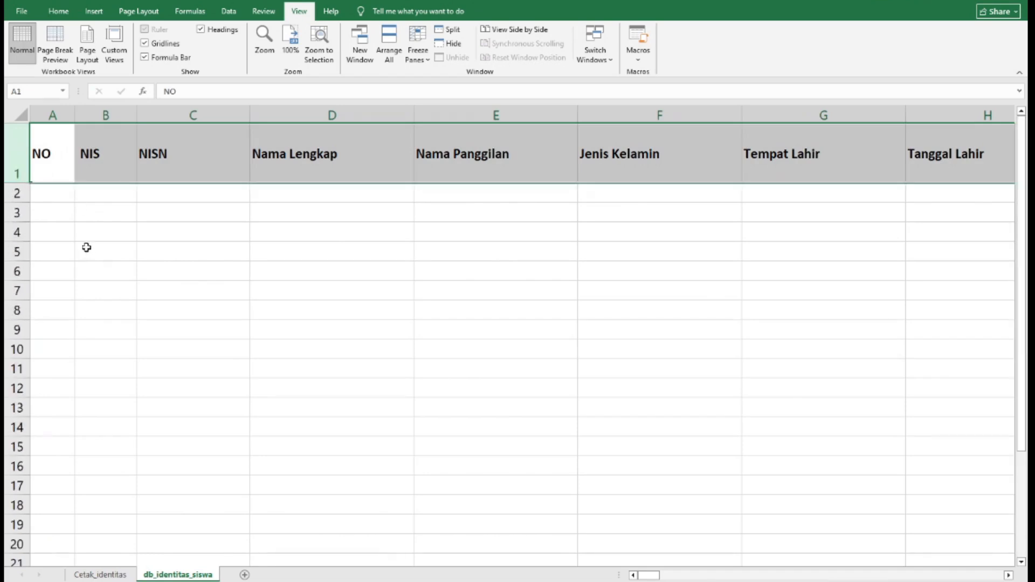
pyautogui.click(67, 254)
pyautogui.scroll(-9, 59, 291)
pyautogui.scroll(9, 59, 291)
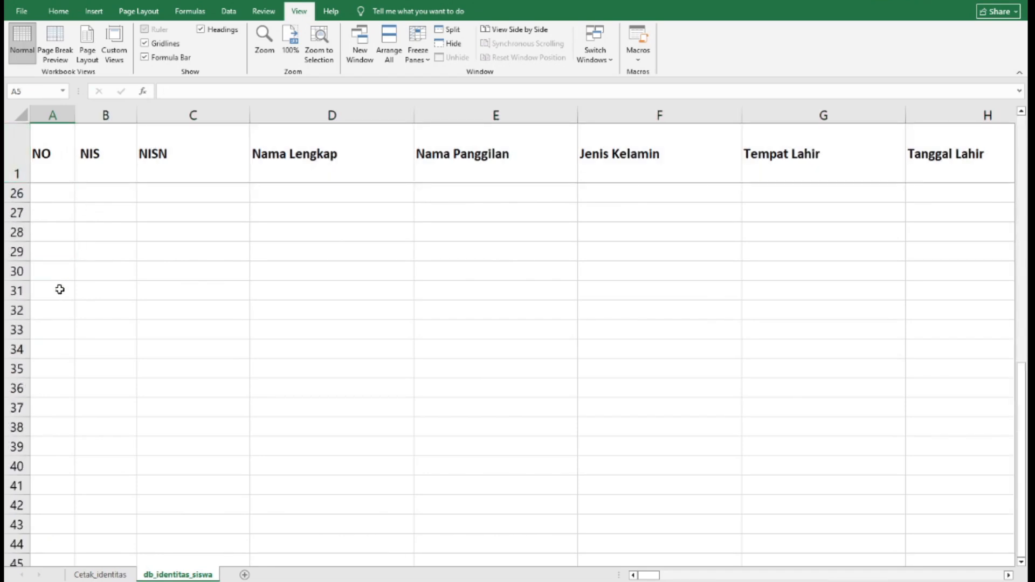
pyautogui.click(16, 156)
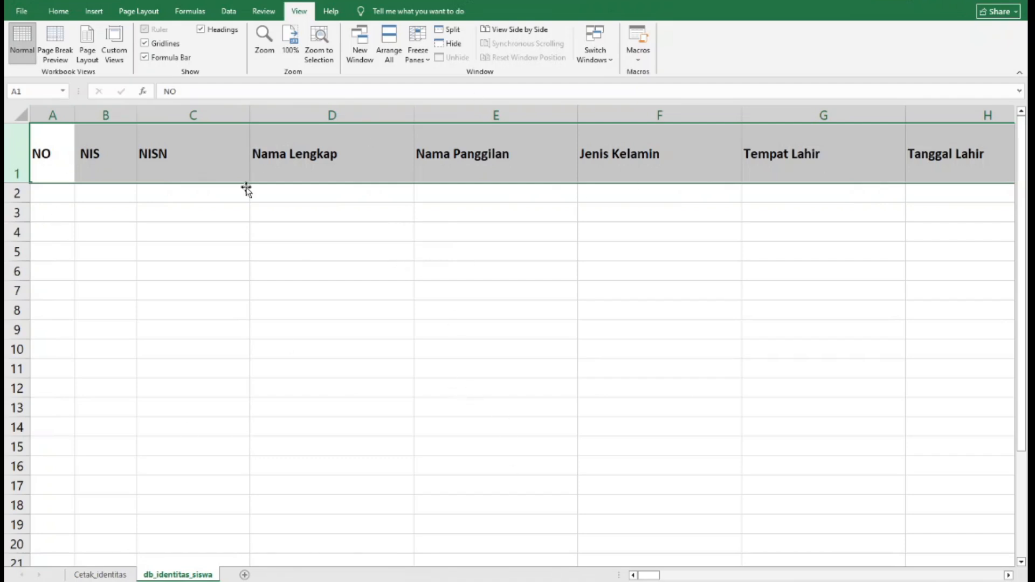
pyautogui.click(219, 164)
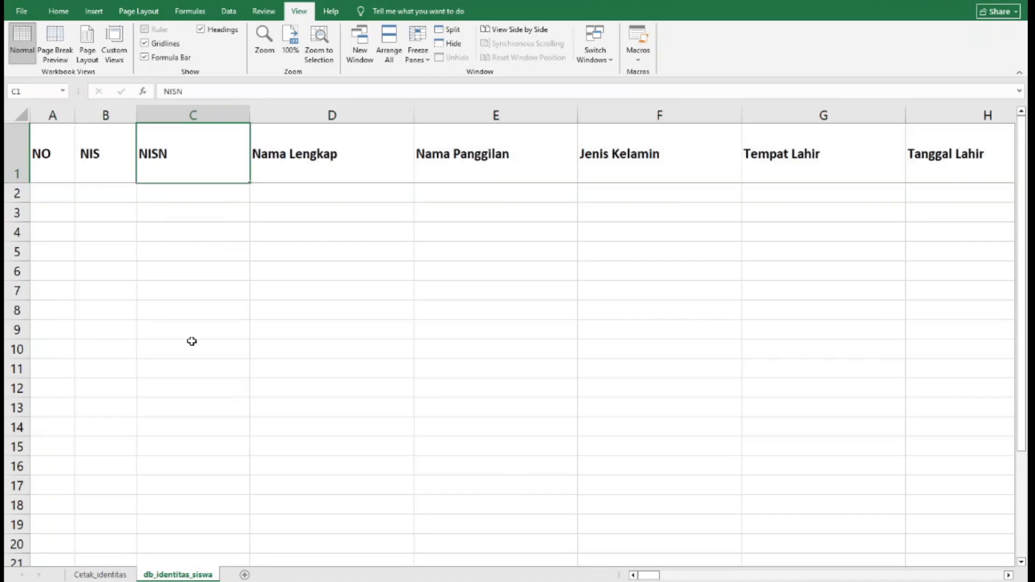
# Step: Enter a sample student number in the NIS box D2 of the Cetak_identitas form
pyautogui.click(100, 576)
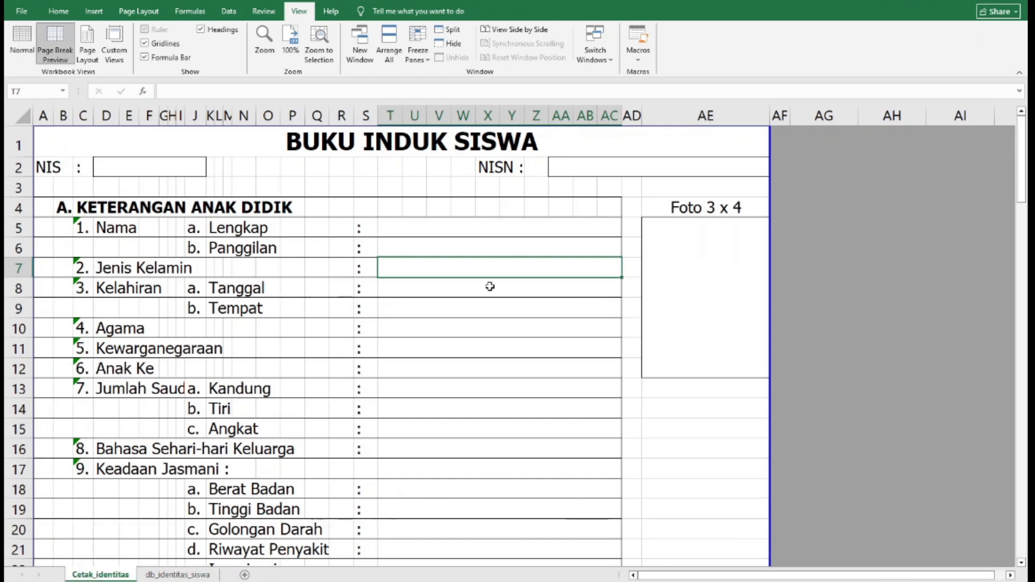
pyautogui.click(130, 166)
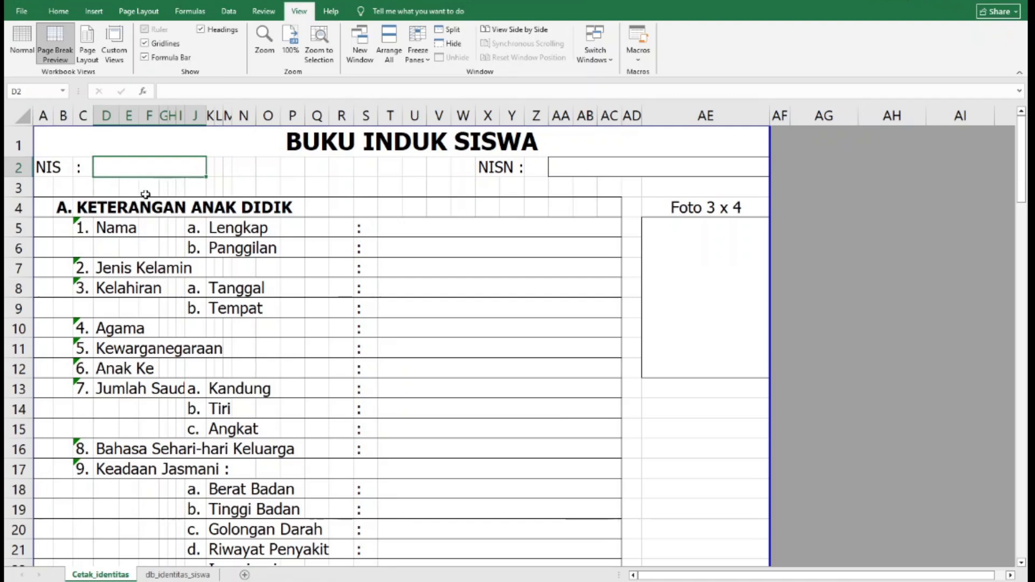
pyautogui.write('12345')
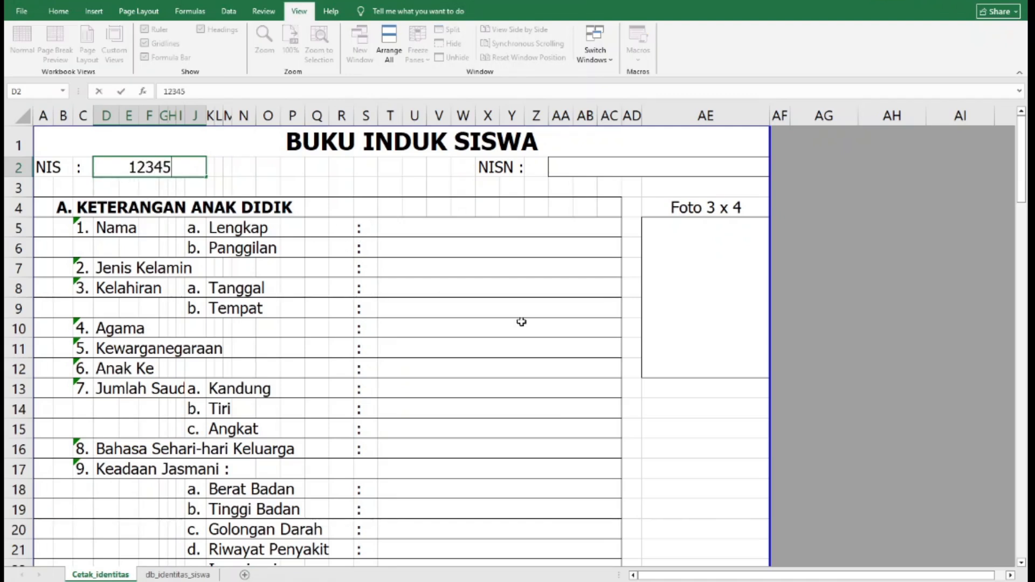
pyautogui.click(473, 321)
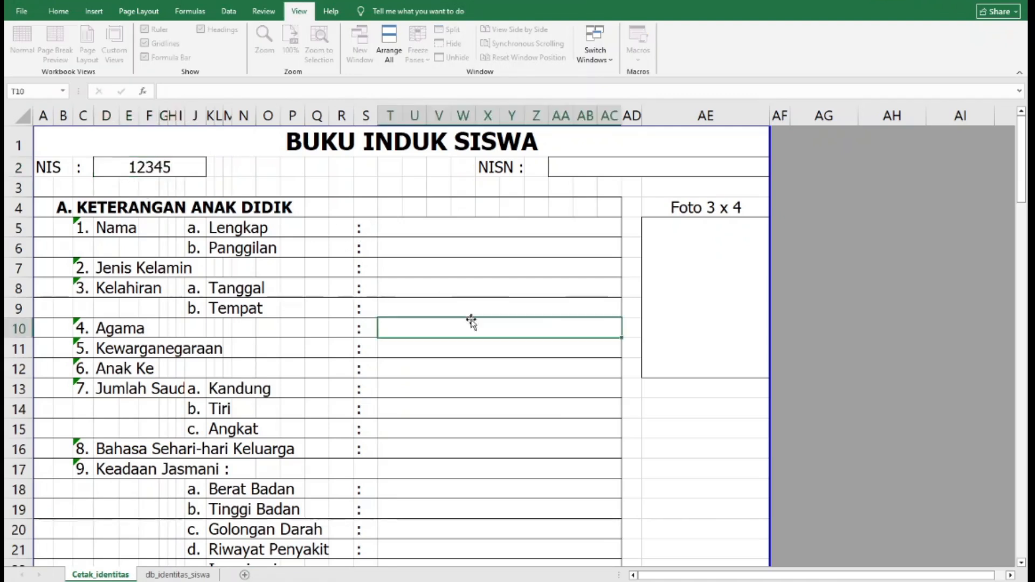
# Step: Enter the same sample student number under NIS in B2 of db_identitas_siswa and select the Nama Lengkap cell D2
pyautogui.click(178, 575)
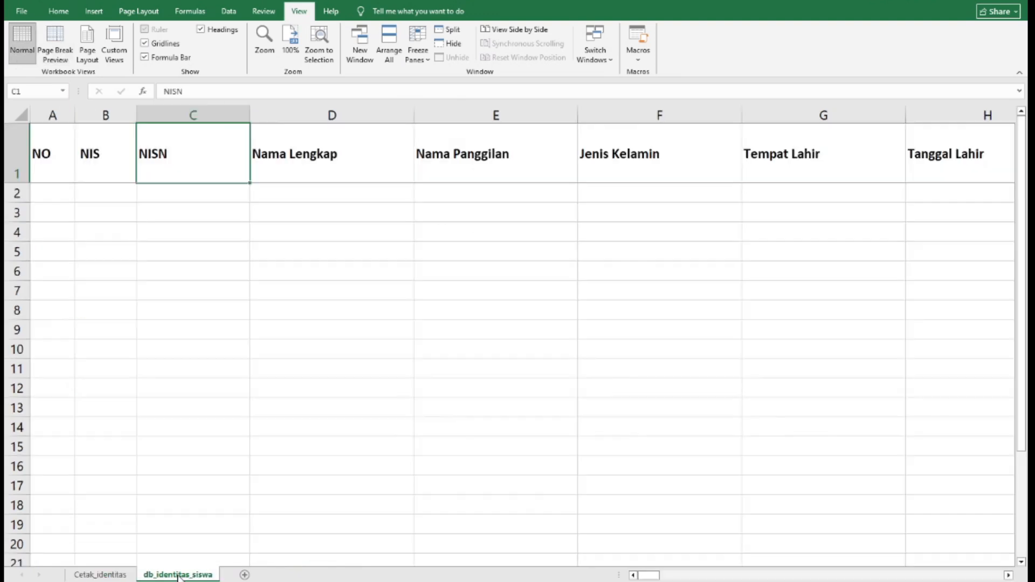
pyautogui.click(106, 194)
pyautogui.write('12345')
pyautogui.click(171, 238)
pyautogui.click(298, 198)
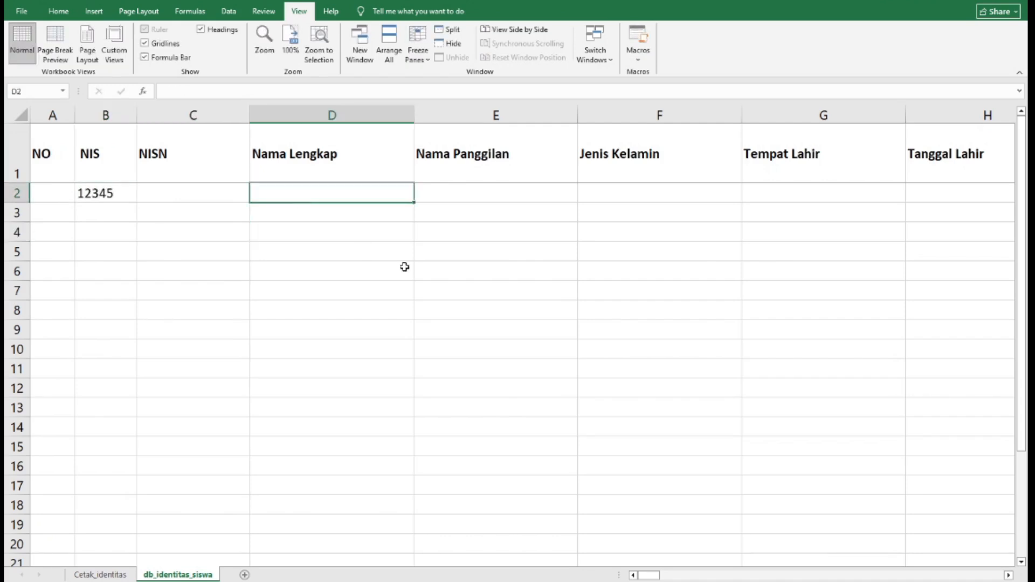
# Step: Fill in a sample full name in D2 and a sample student number under NISN in C2 of db_identitas_siswa
pyautogui.write('ucup')
pyautogui.click(404, 267)
pyautogui.click(212, 190)
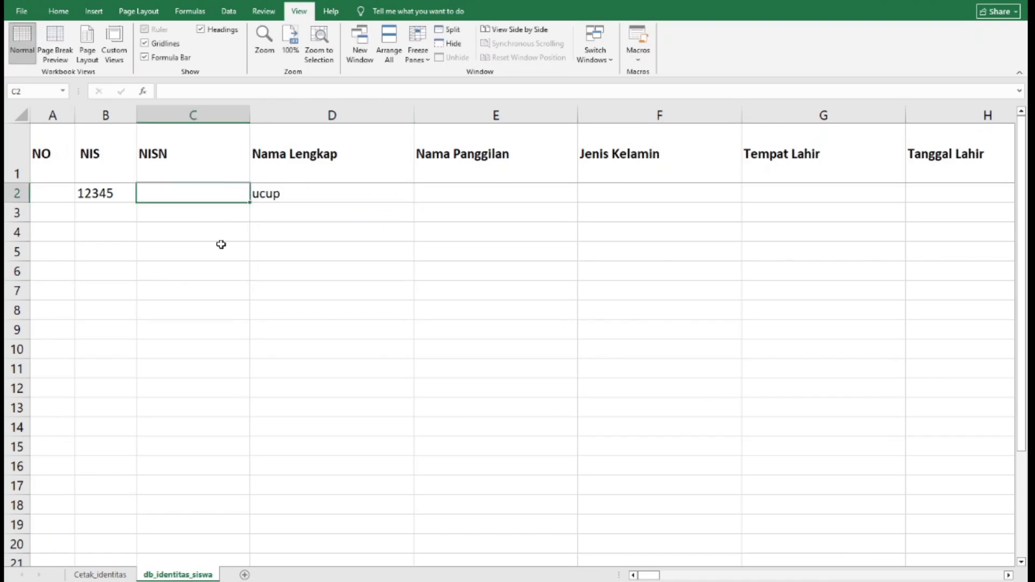
pyautogui.write('9999999')
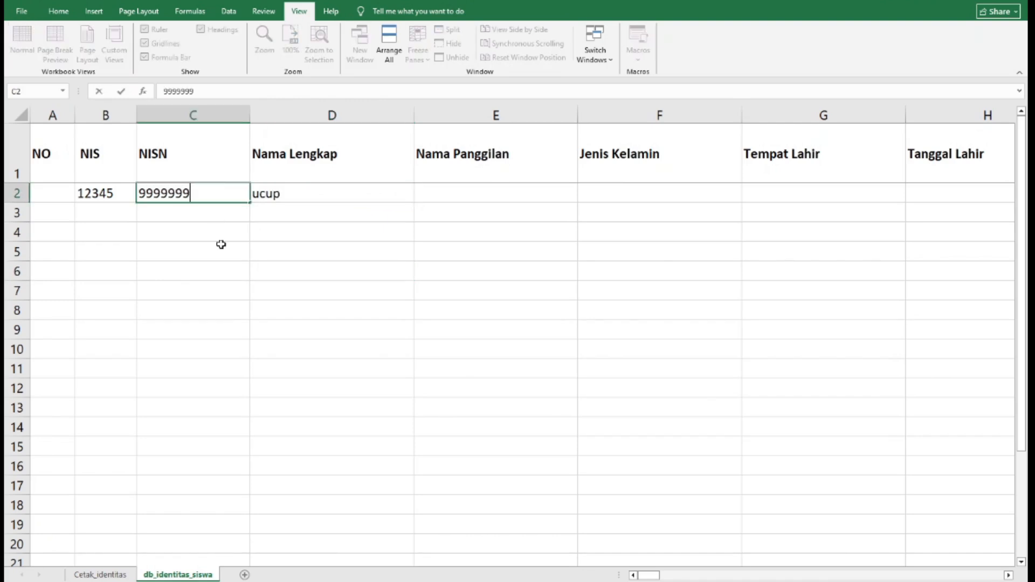
# Step: Begin a VLOOKUP formula in the Nama Lengkap cell T5 of Cetak_identitas with the NIS box D2 as its lookup value
pyautogui.hotkey('ctrl', 'pageup')
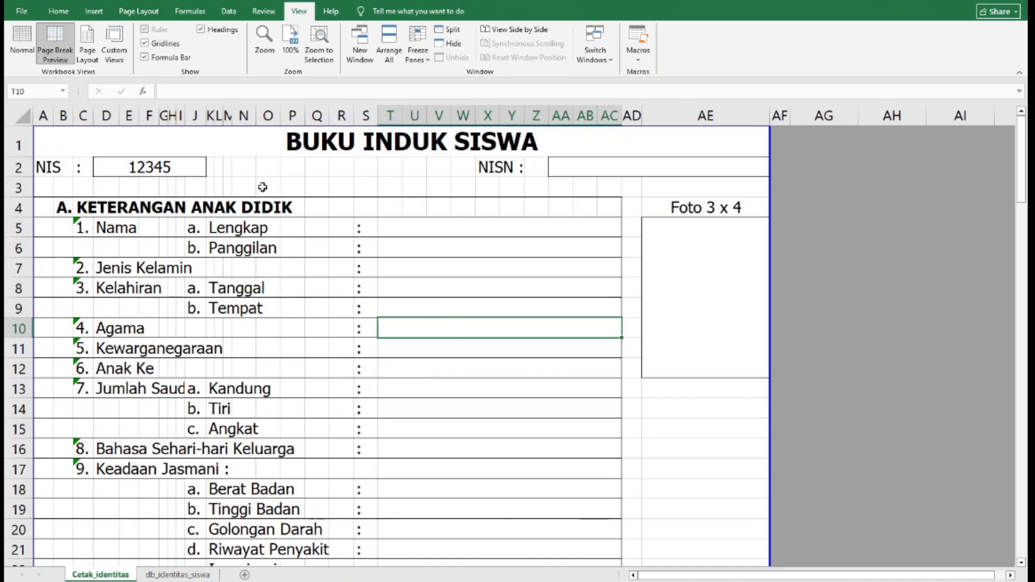
pyautogui.click(441, 229)
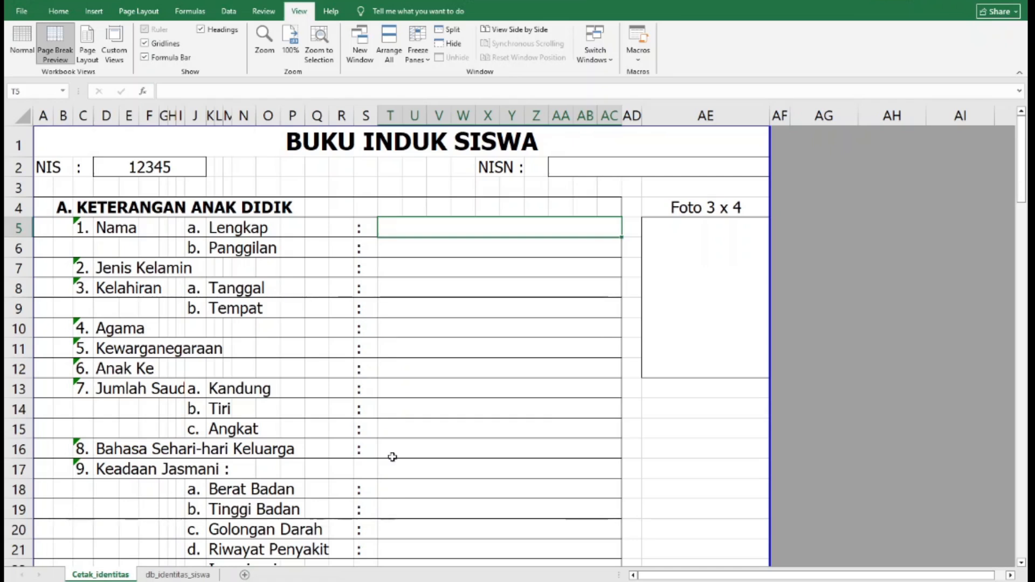
pyautogui.write('=')
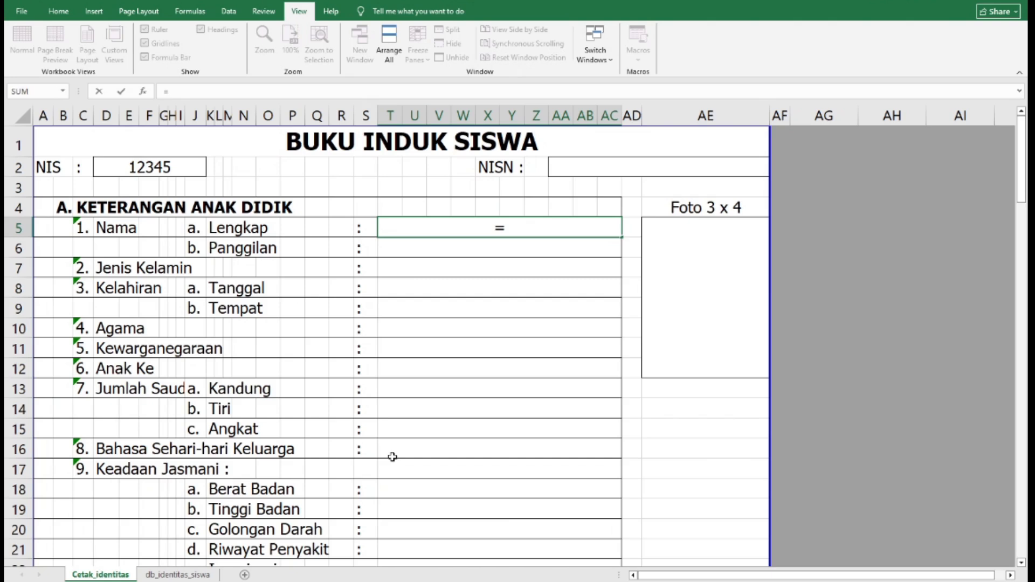
pyautogui.write('vl')
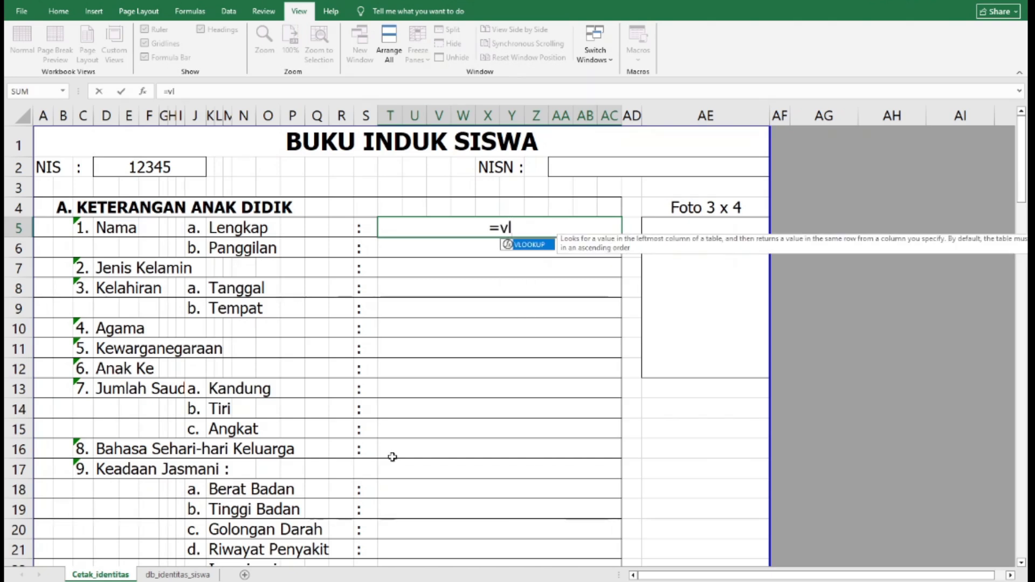
pyautogui.press('Tab')
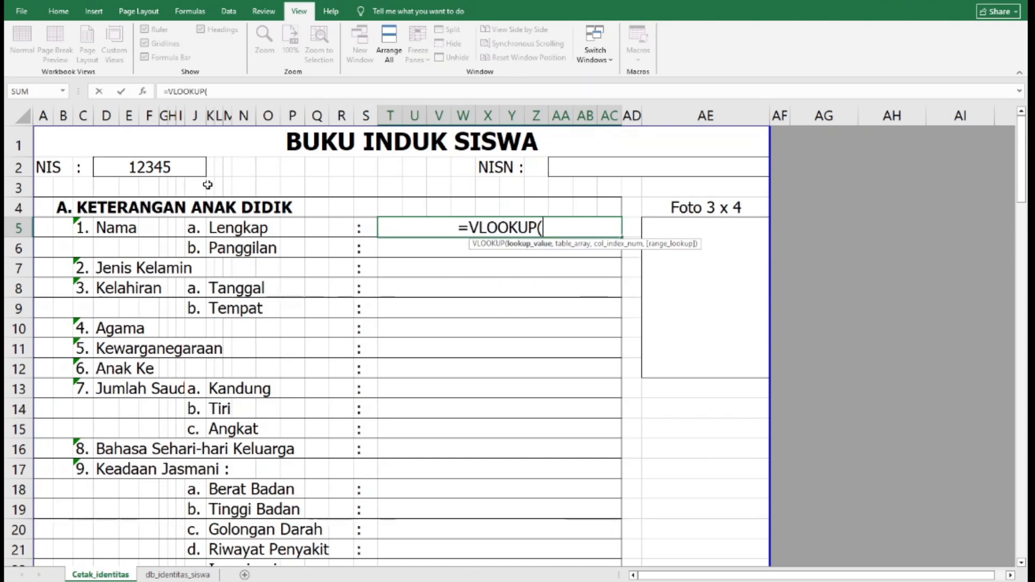
pyautogui.click(174, 170)
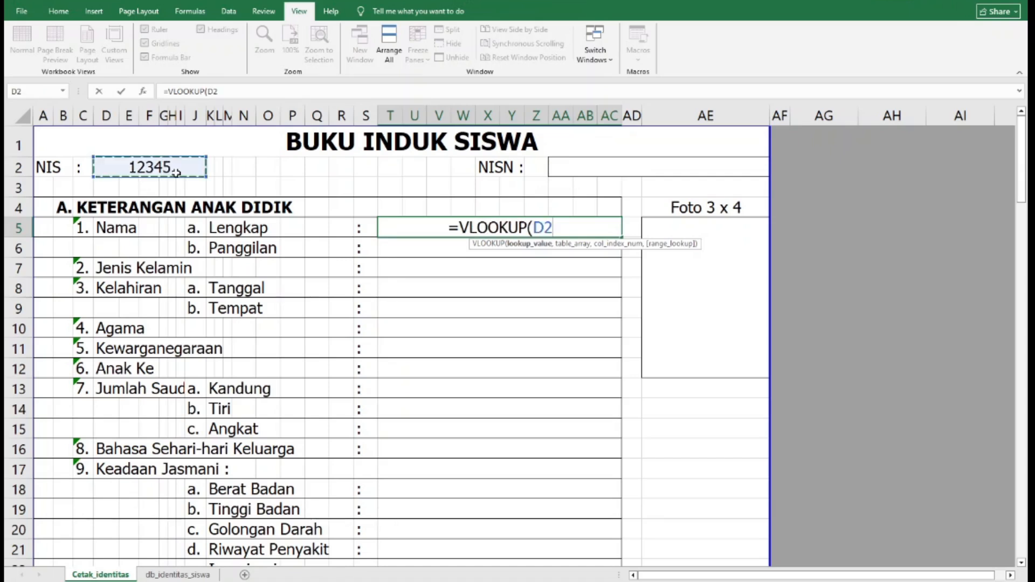
pyautogui.write(',')
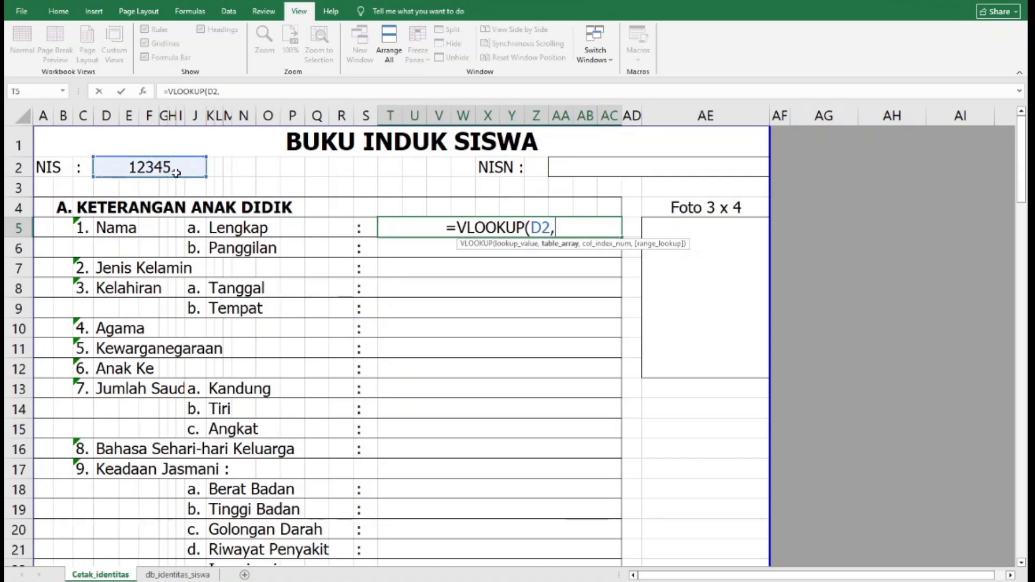
# Step: Complete the T5 VLOOKUP with columns B:D of db_identitas_siswa as the table array and 3 as the column index
pyautogui.click(182, 575)
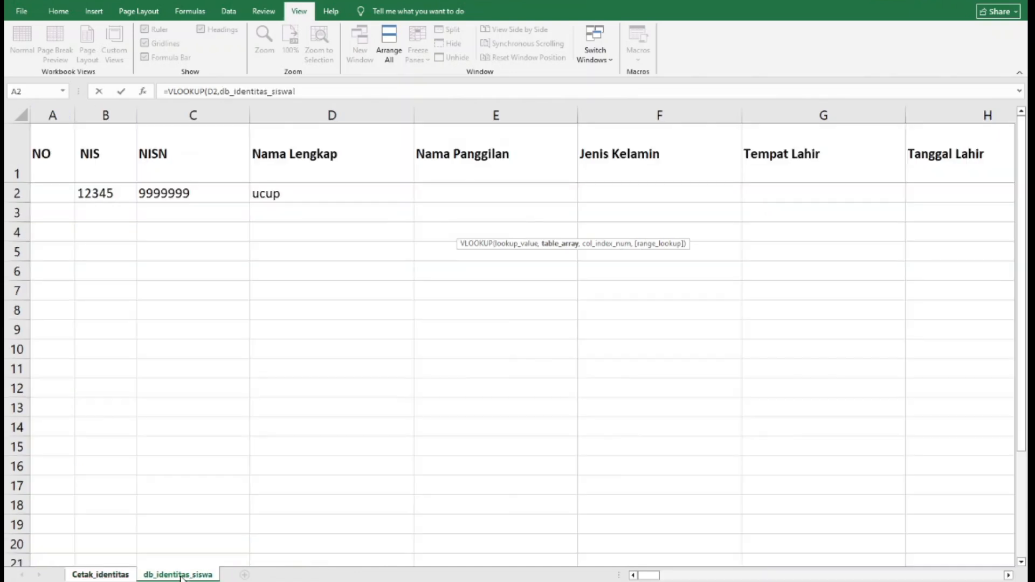
pyautogui.click(91, 116)
pyautogui.moveTo(90, 119); pyautogui.dragTo(330, 118)
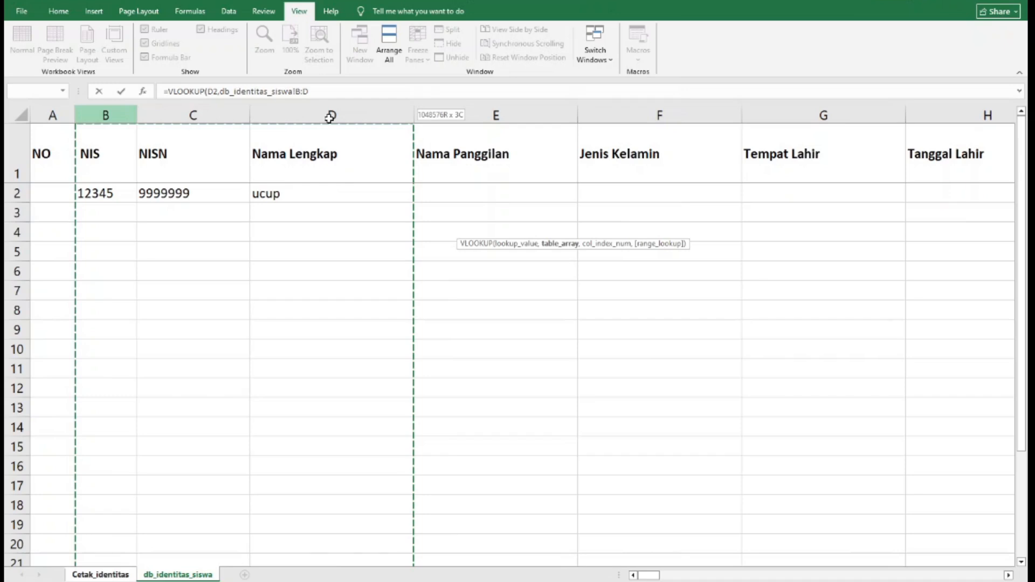
pyautogui.click(319, 92)
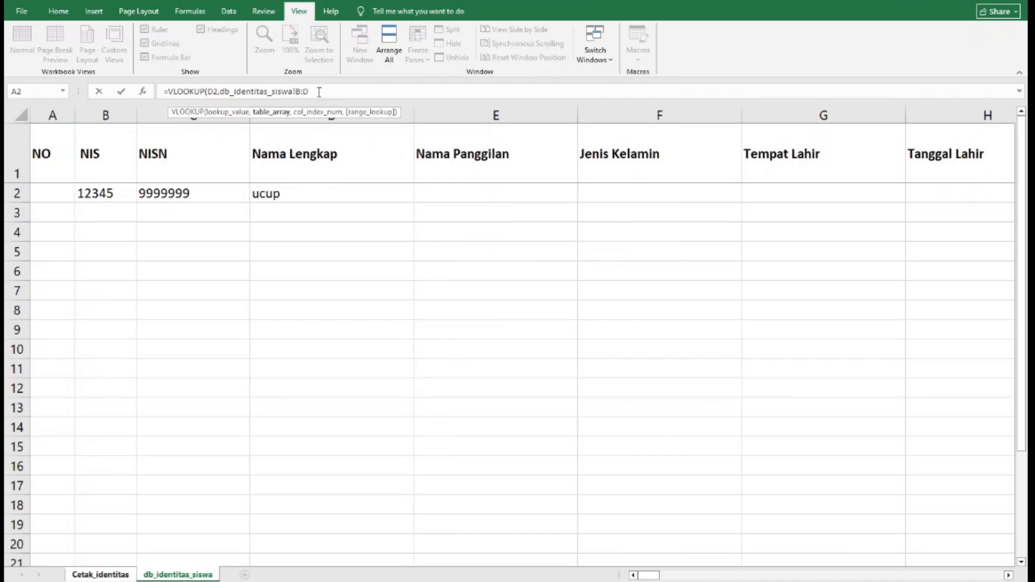
pyautogui.write(',3')
pyautogui.press('Return')
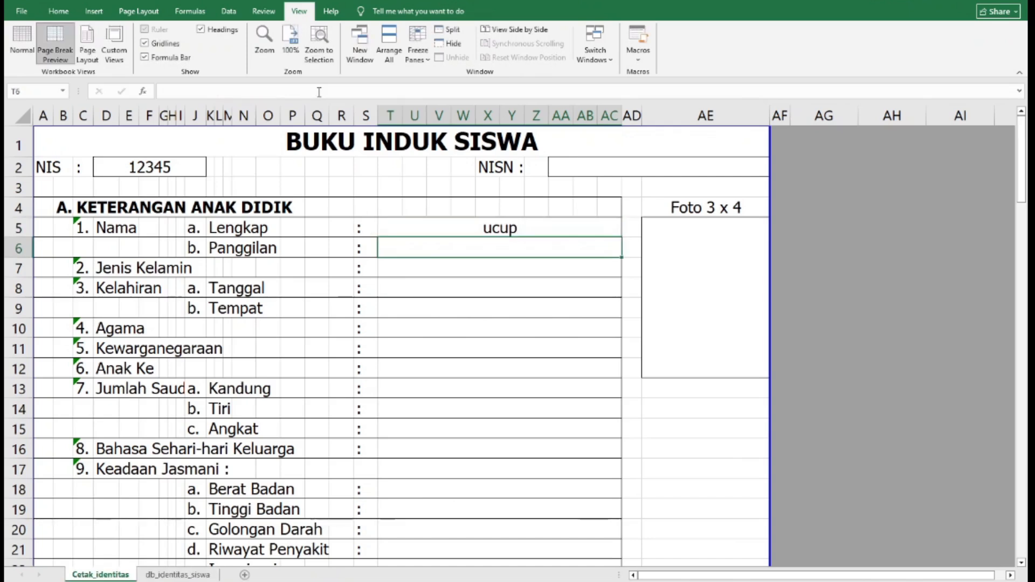
# Step: Review the VLOOKUP formula in T5 against the Lengkap and Panggilan labels of the form
pyautogui.click(535, 228)
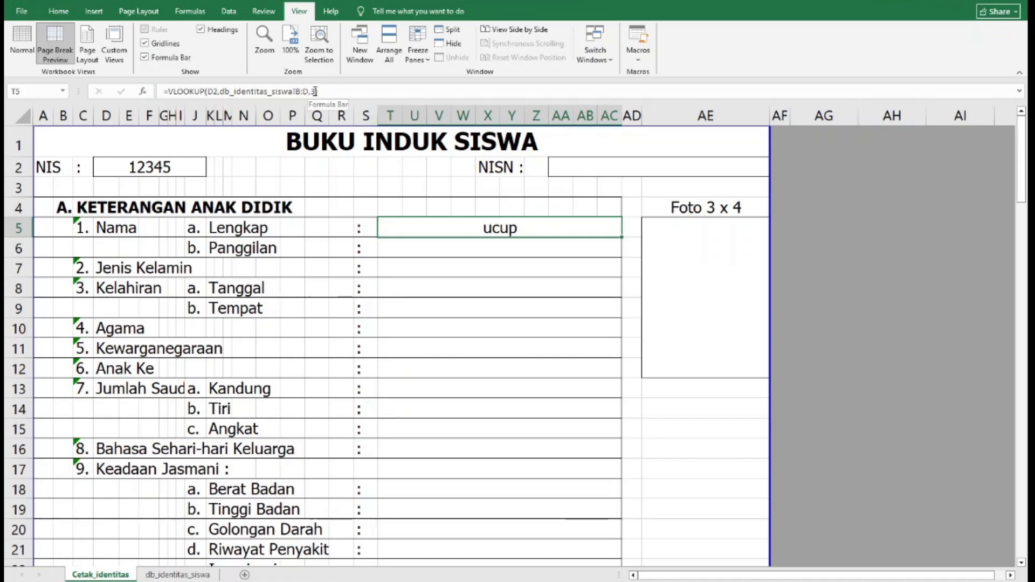
pyautogui.click(286, 250)
pyautogui.click(228, 229)
pyautogui.click(476, 226)
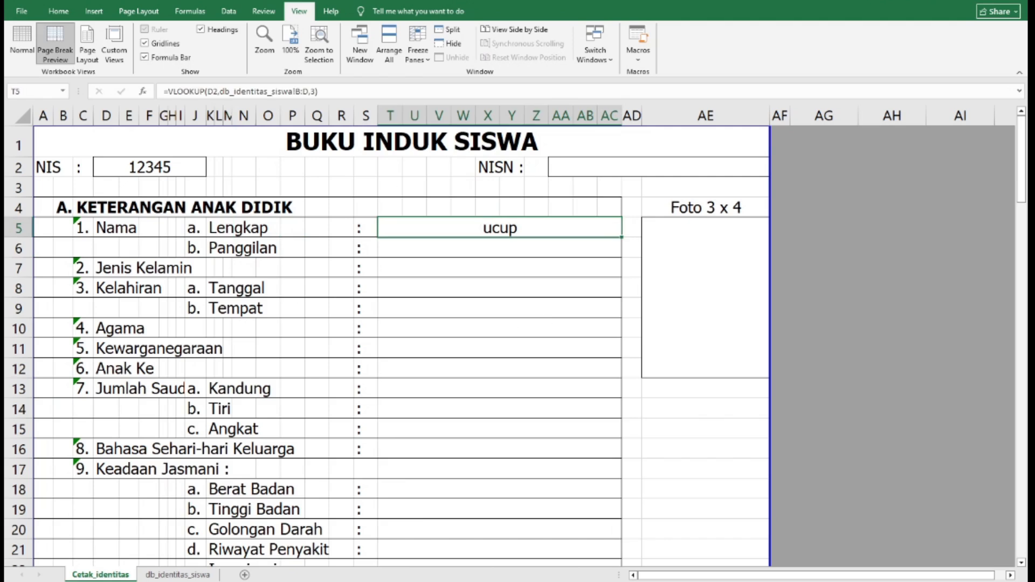
# Step: Copy the T5 formula into the Panggilan cell T6, with the NIS lookup reference fixed as $D$2
pyautogui.click(443, 247)
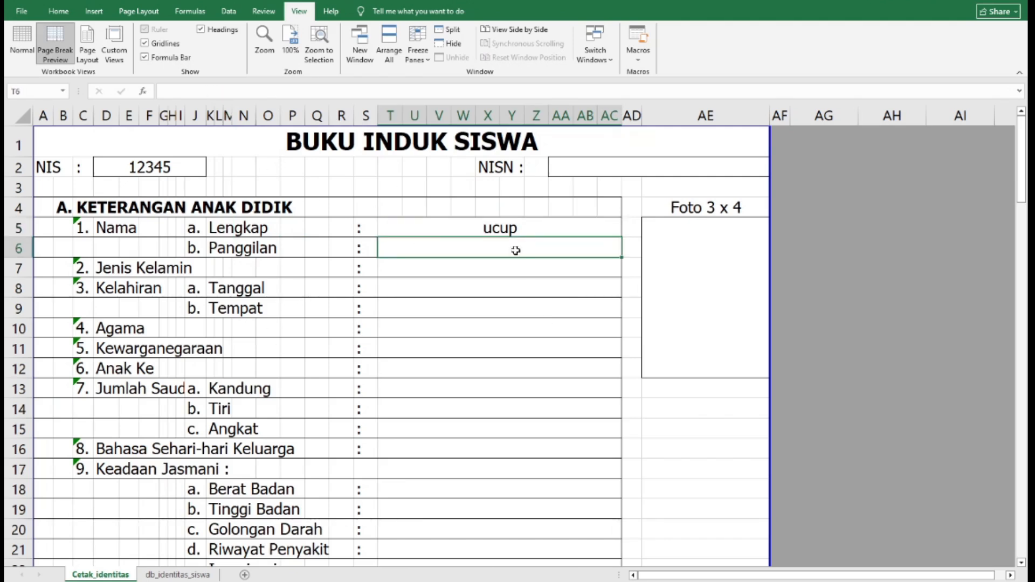
pyautogui.click(513, 227)
pyautogui.hotkey('ctrl', 'c')
pyautogui.click(497, 249)
pyautogui.click(513, 227)
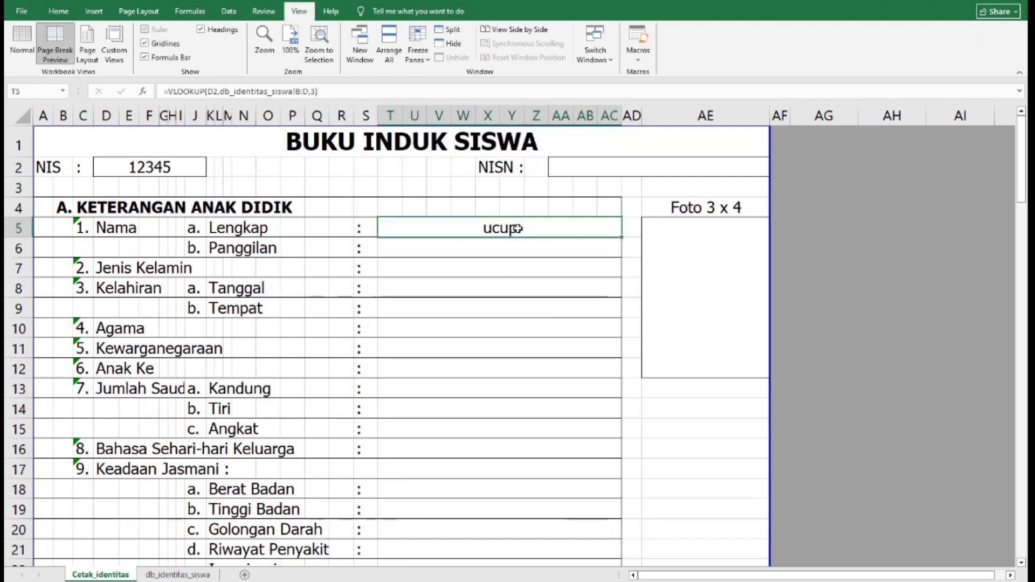
pyautogui.click(56, 14)
pyautogui.click(22, 58)
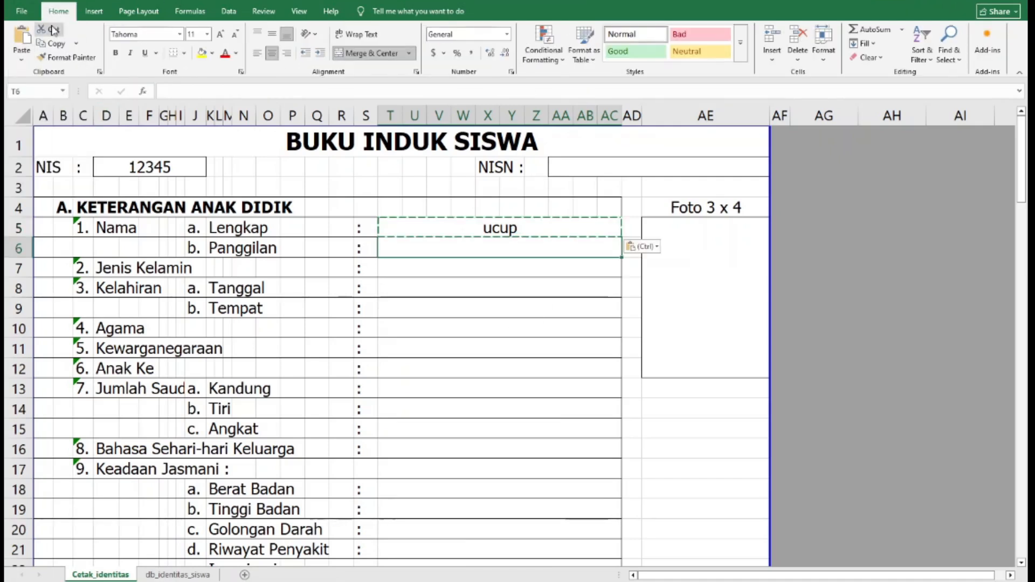
pyautogui.click(22, 58)
pyautogui.click(32, 86)
pyautogui.click(487, 320)
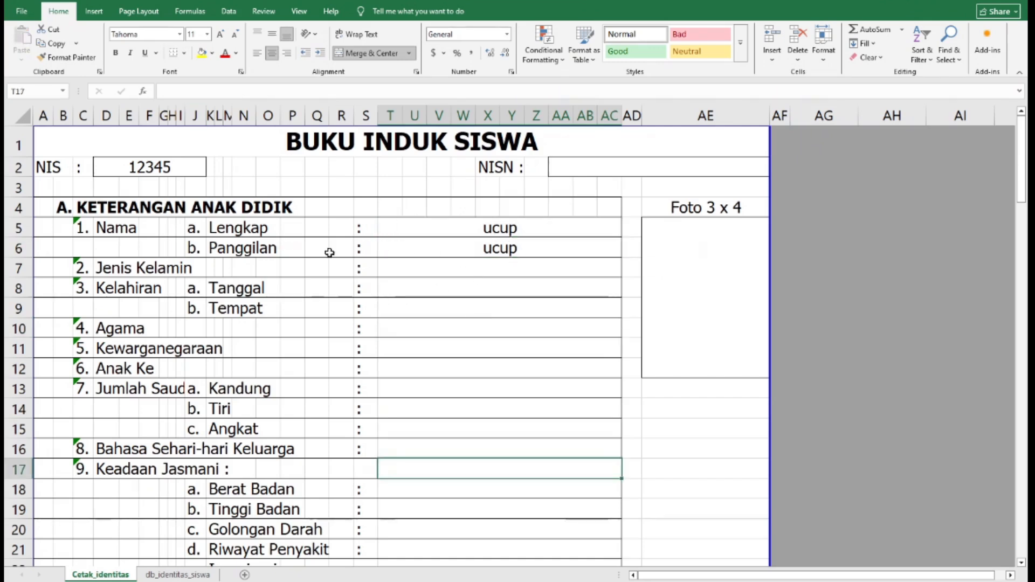
# Step: Clear the arguments of the Panggilan formula in T6 and re-enter the NIS box as the absolute lookup value $D$2
pyautogui.click(267, 249)
pyautogui.click(507, 248)
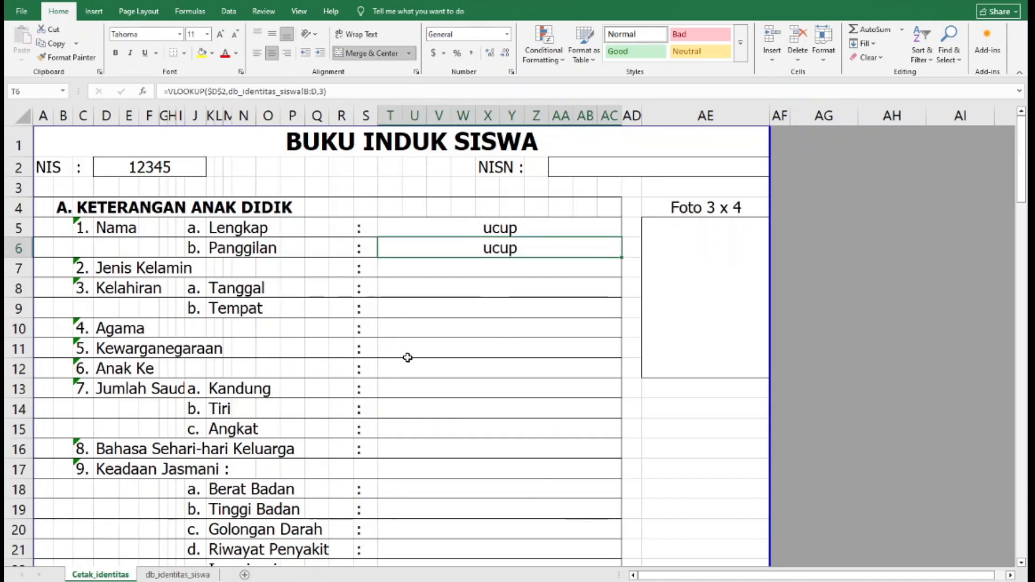
pyautogui.click(351, 93)
pyautogui.click(234, 92)
pyautogui.press('BackSpace')
pyautogui.press('BackSpace')
pyautogui.press('BackSpace')
pyautogui.press('BackSpace')
pyautogui.press('BackSpace')
pyautogui.press('BackSpace')
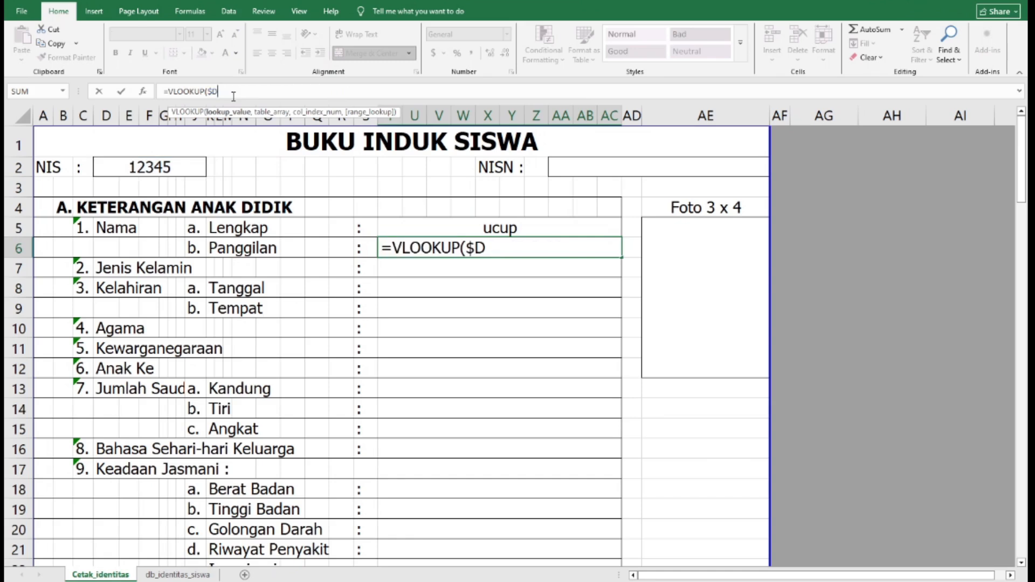
pyautogui.click(149, 167)
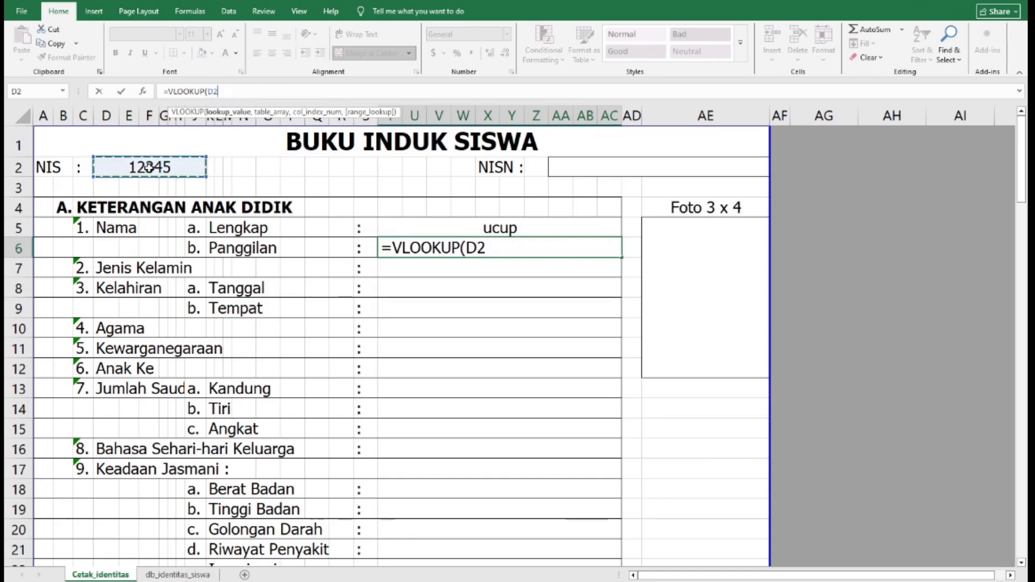
pyautogui.press('F4')
pyautogui.write(',')
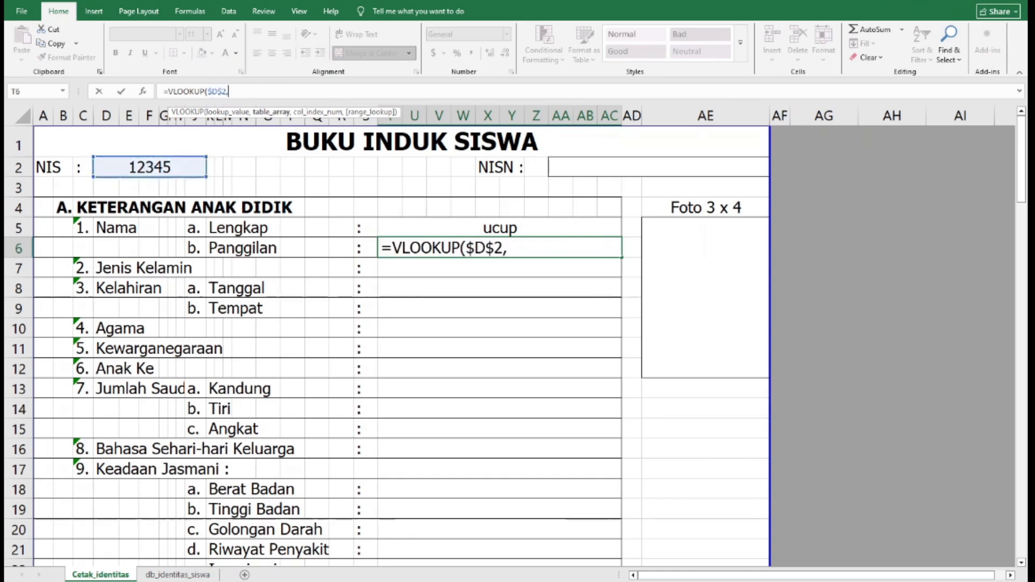
# Step: Complete the T6 VLOOKUP with the absolute columns $B:$E of db_identitas_siswa and 4 as the column index
pyautogui.click(189, 575)
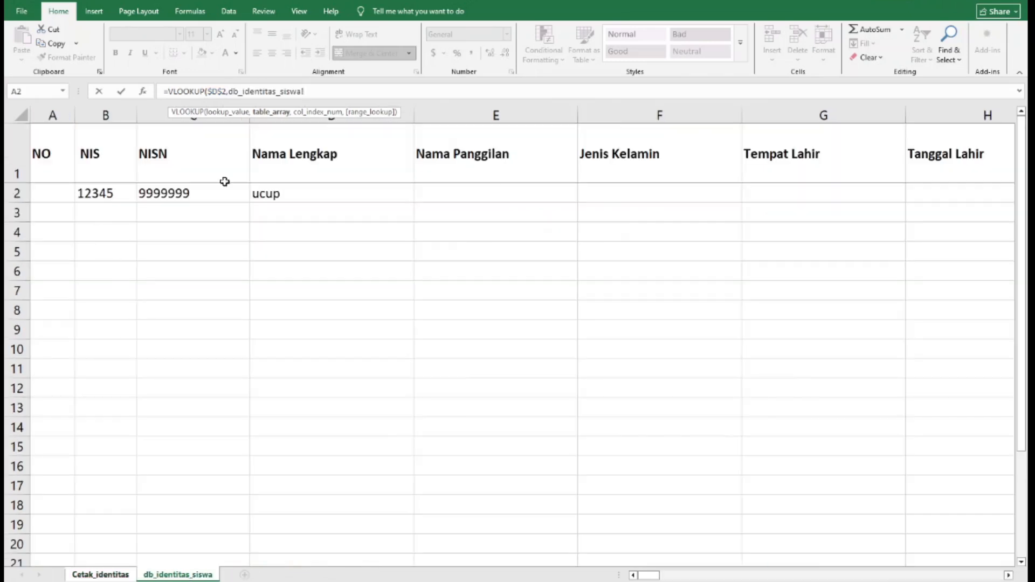
pyautogui.moveTo(106, 115); pyautogui.dragTo(487, 125)
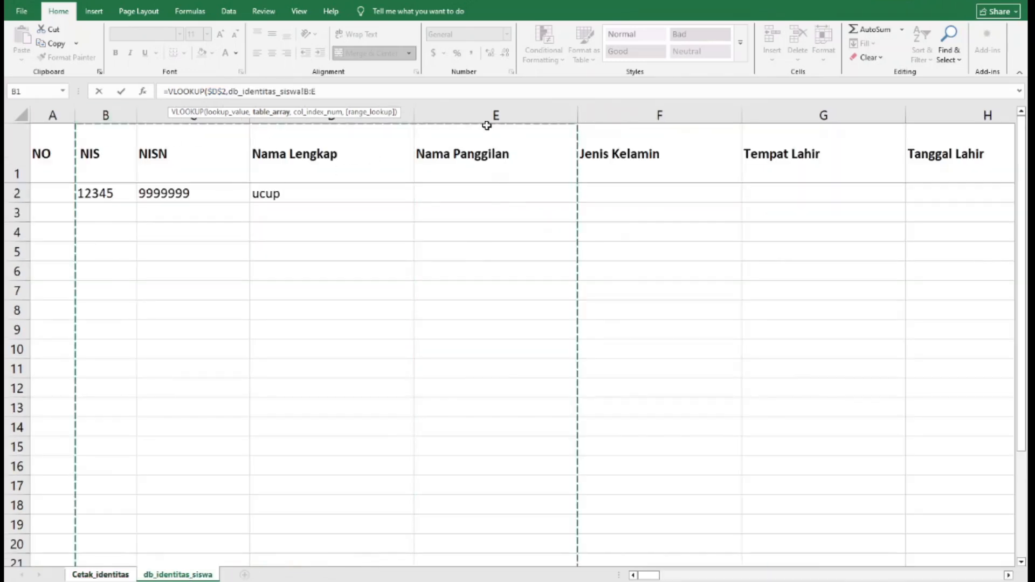
pyautogui.write(',')
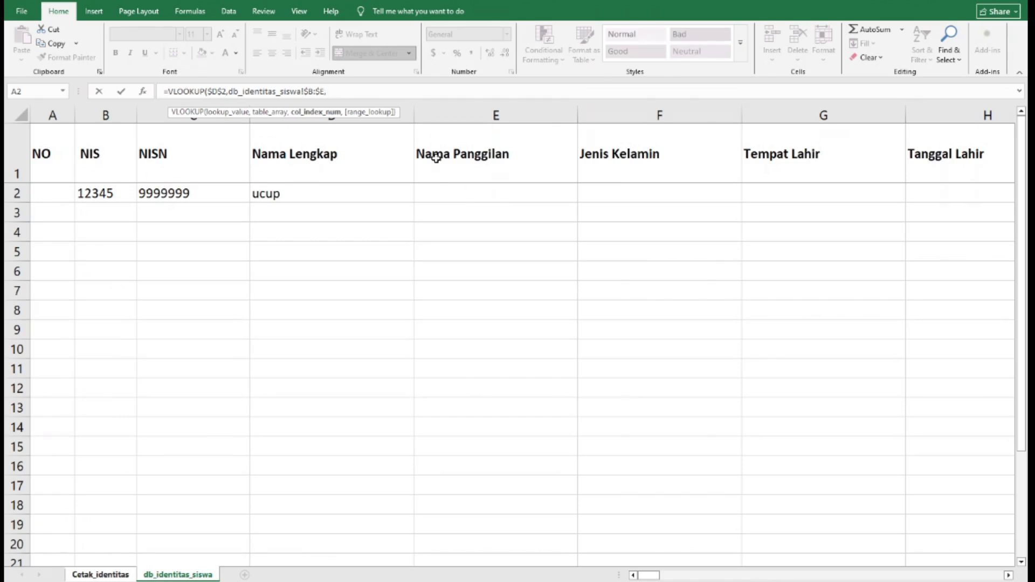
pyautogui.write('4')
pyautogui.press('Return')
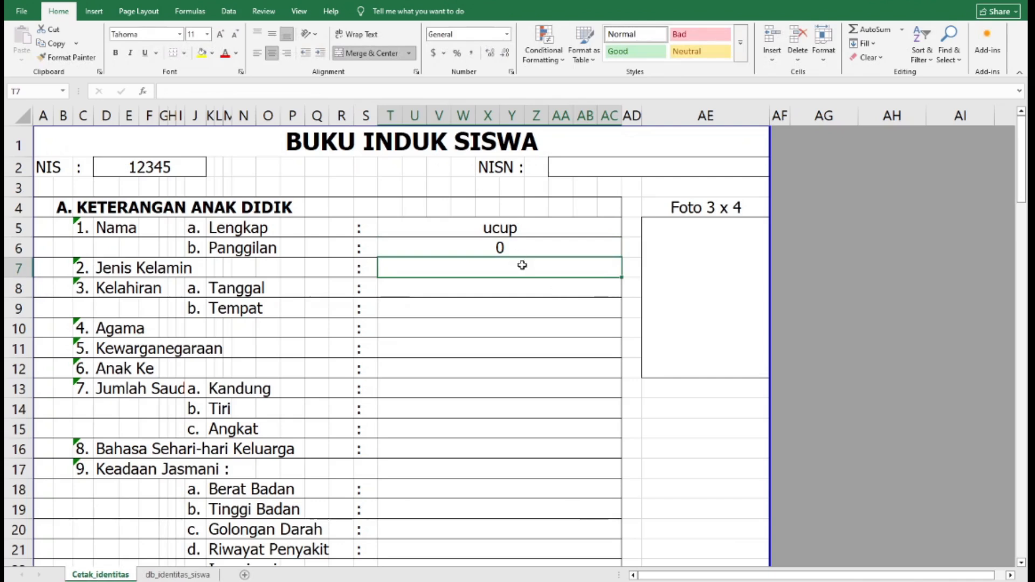
# Step: Enter a sample nickname under Nama Panggilan in E2 of db_identitas_siswa and return to the Cetak_identitas form
pyautogui.click(522, 244)
pyautogui.click(196, 575)
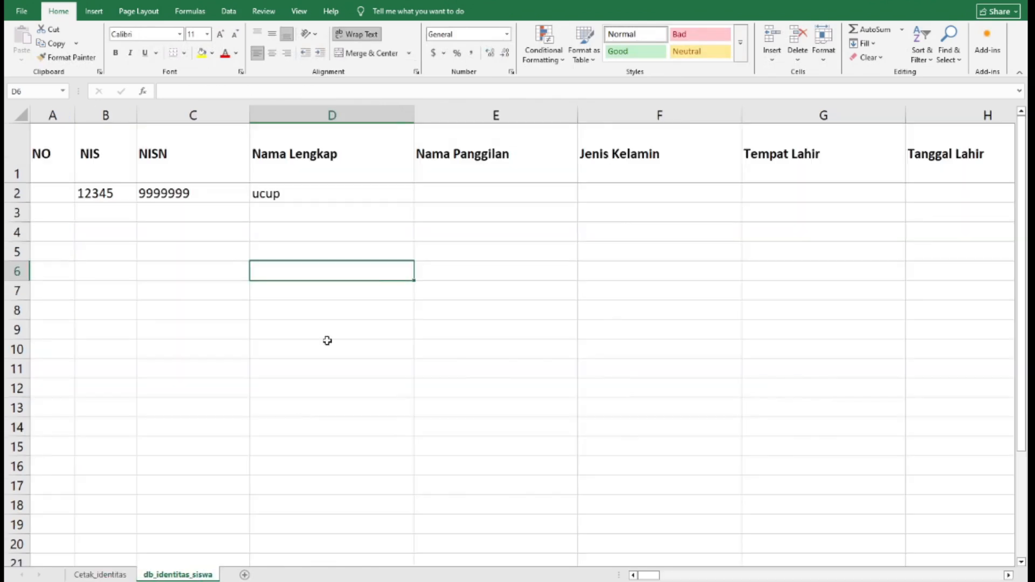
pyautogui.click(441, 189)
pyautogui.write('cup')
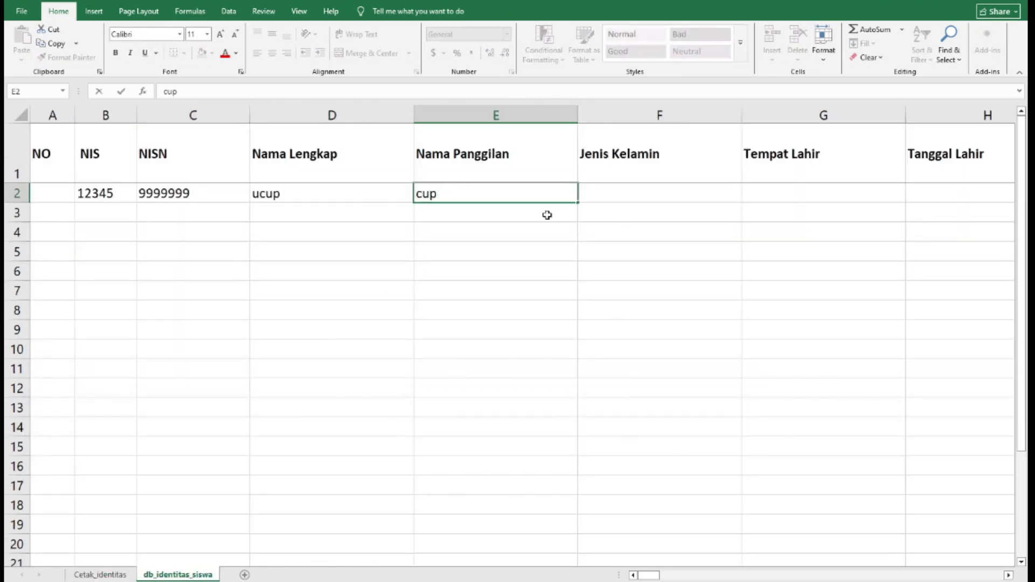
pyautogui.press('Return')
pyautogui.hotkey('ctrl', 'pageup')
# Step: Check the Panggilan formula in T6 and look through the remaining fields of the form that still need lookups
pyautogui.click(471, 287)
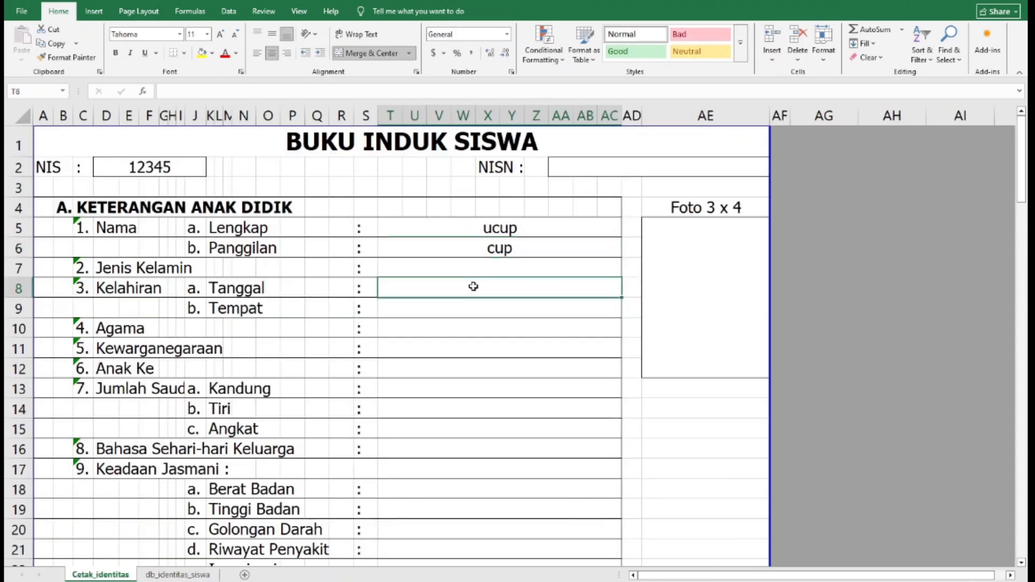
pyautogui.click(475, 250)
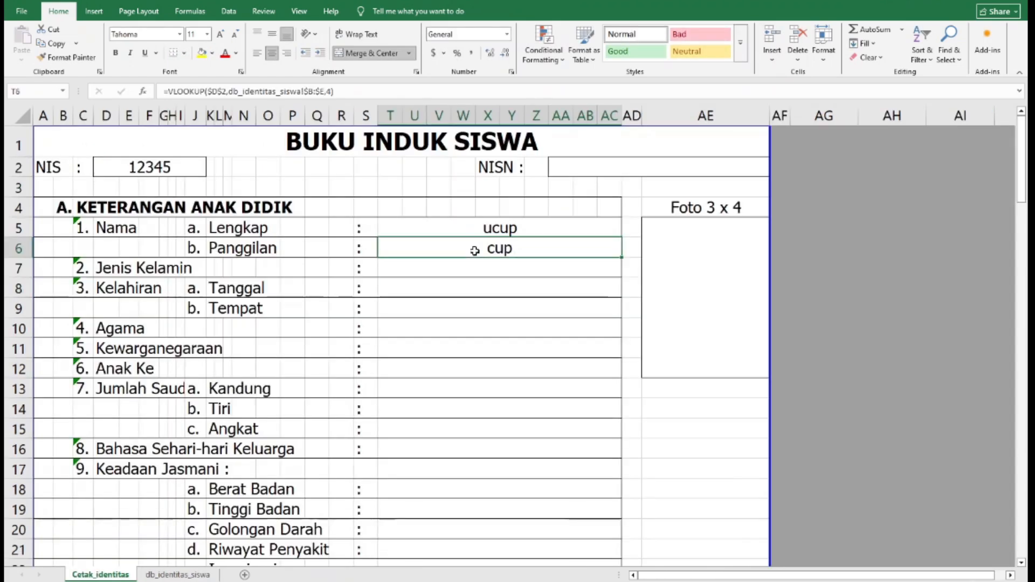
pyautogui.click(250, 290)
pyautogui.scroll(-12, 476, 386)
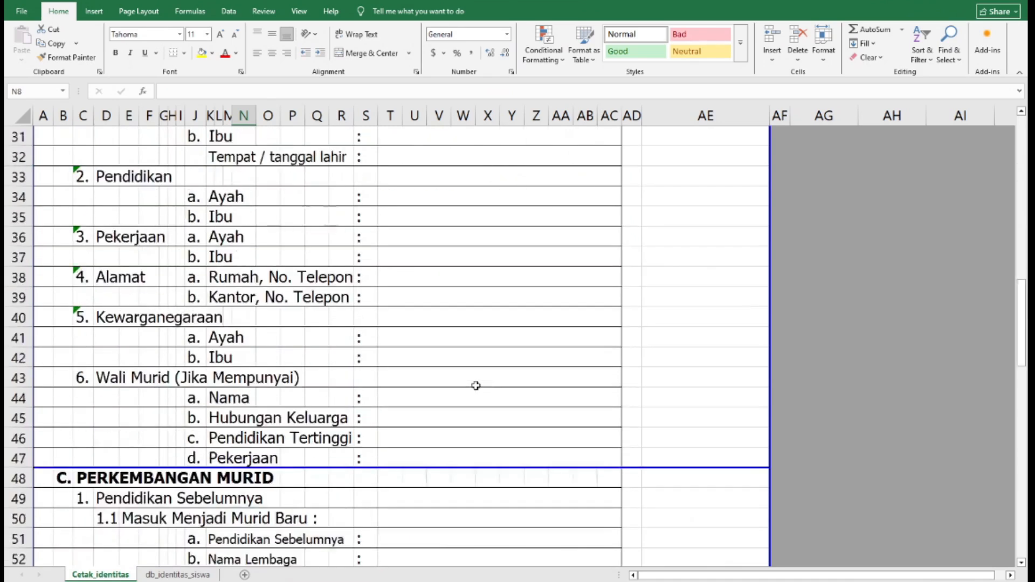
pyautogui.scroll(-6, 476, 411)
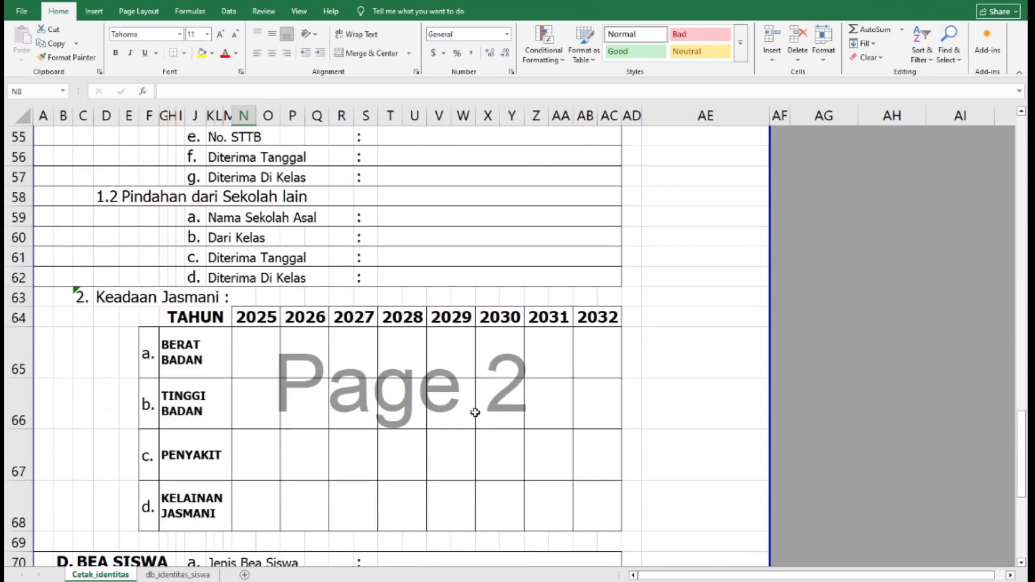
pyautogui.scroll(14, 475, 413)
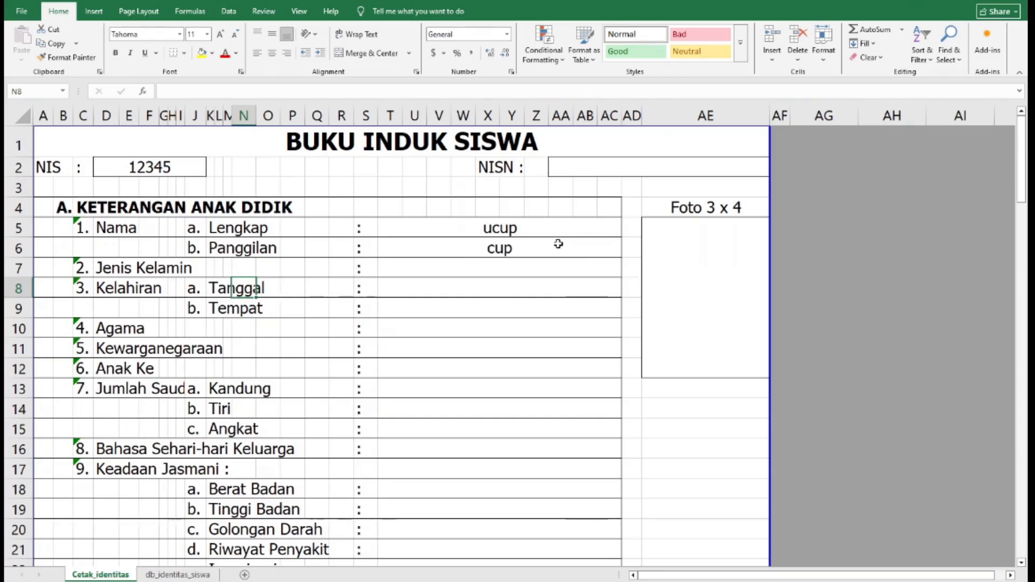
pyautogui.click(558, 244)
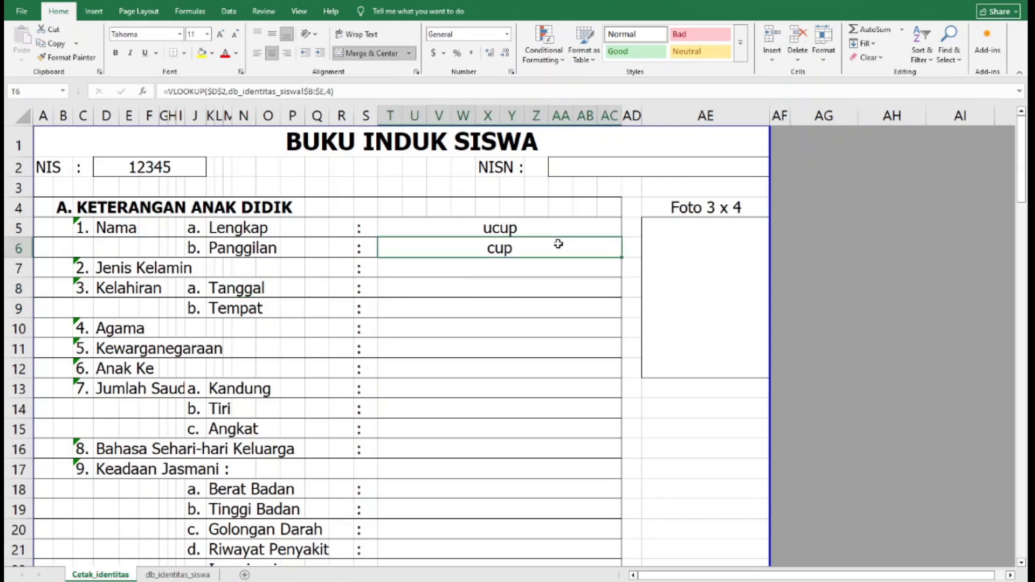
# Step: Clear the VLOOKUP formulas from the Panggilan cell T6 and the Nama Lengkap cell T5
pyautogui.press('Delete')
pyautogui.click(487, 228)
pyautogui.press('Delete')
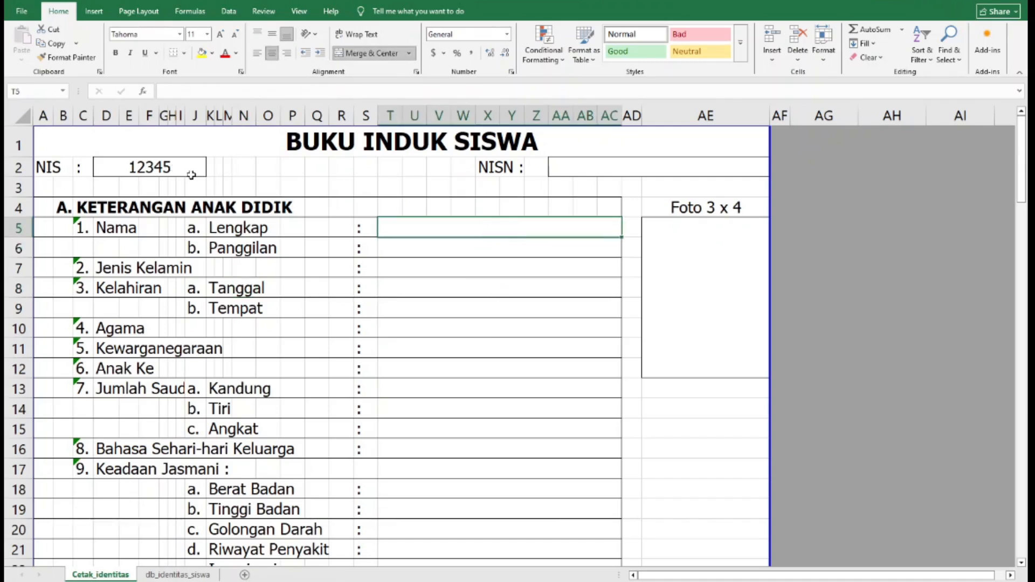
# Step: Review the heading row of db_identitas_siswa from NIS across to its last column
pyautogui.click(199, 576)
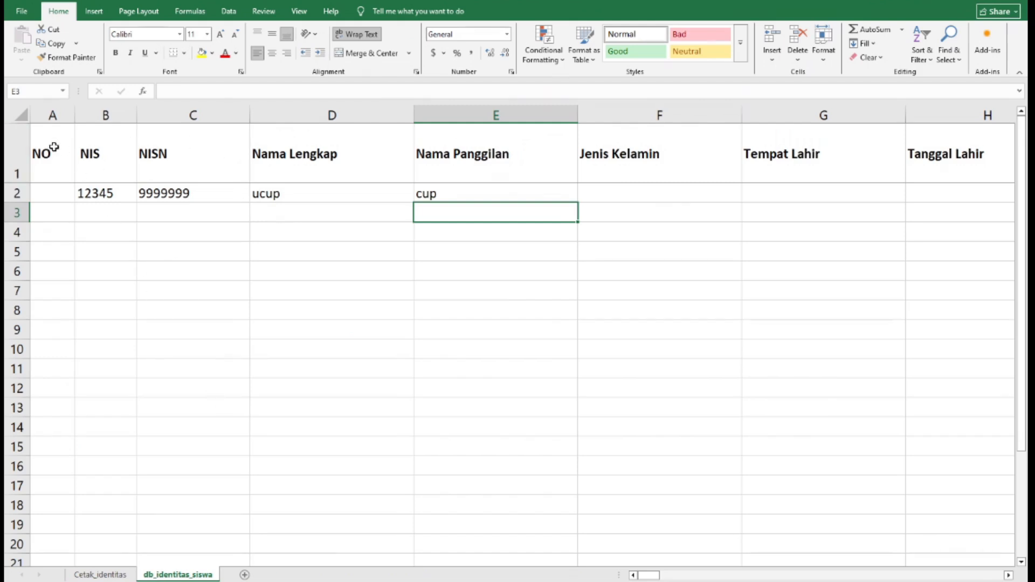
pyautogui.click(685, 153)
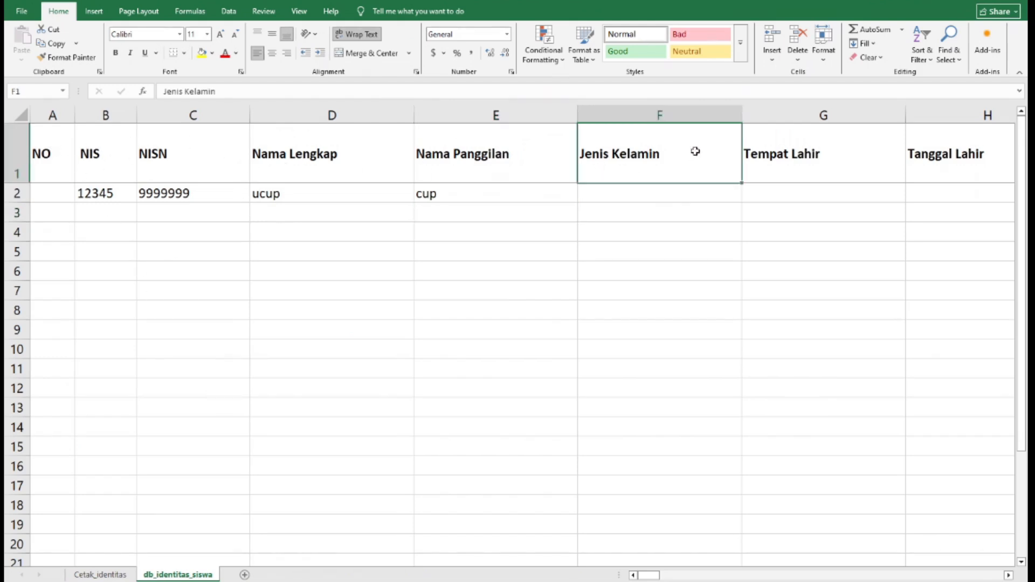
pyautogui.click(953, 167)
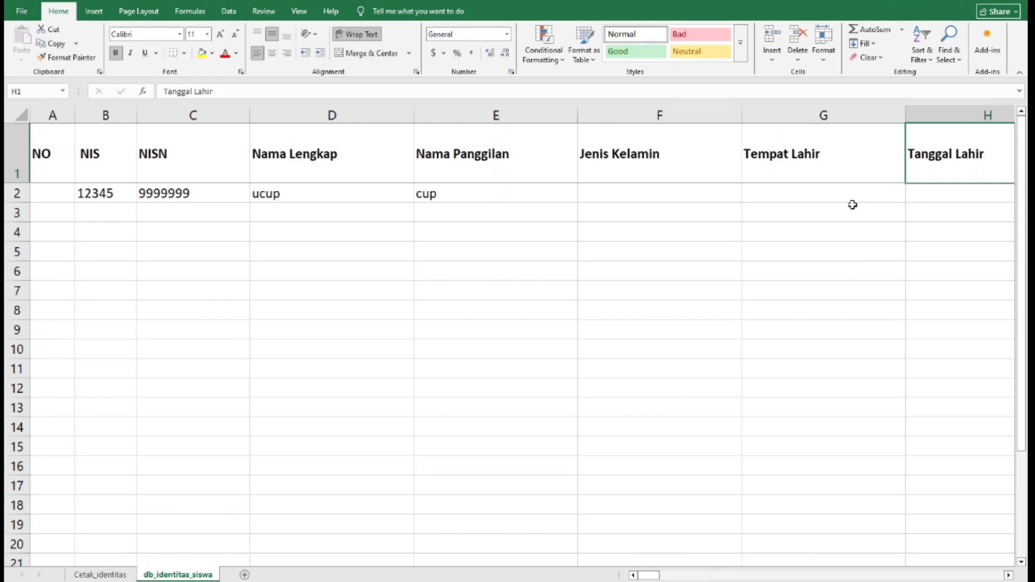
pyautogui.click(100, 574)
pyautogui.hotkey('ctrl', 'pagedown')
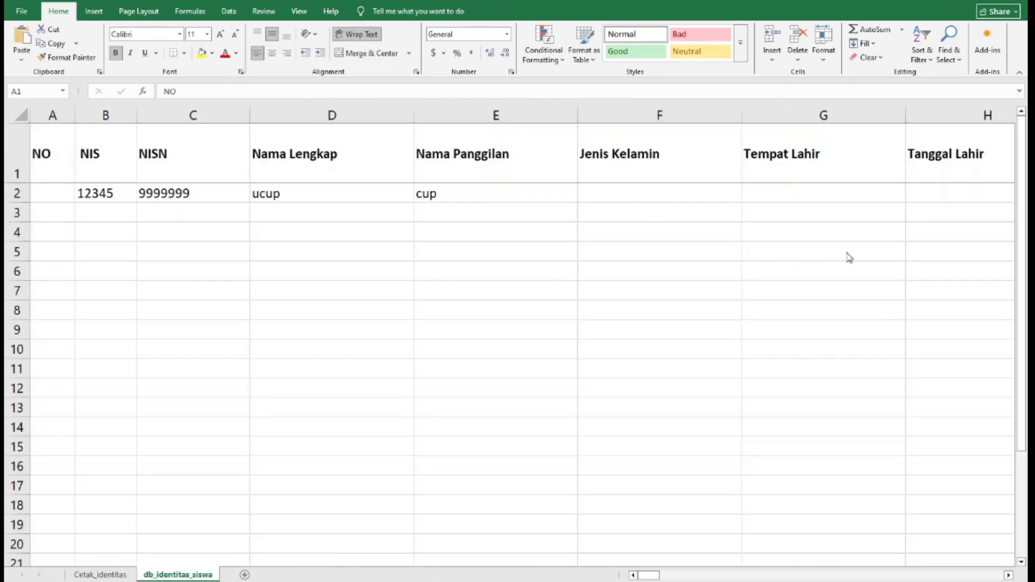
pyautogui.click(101, 144)
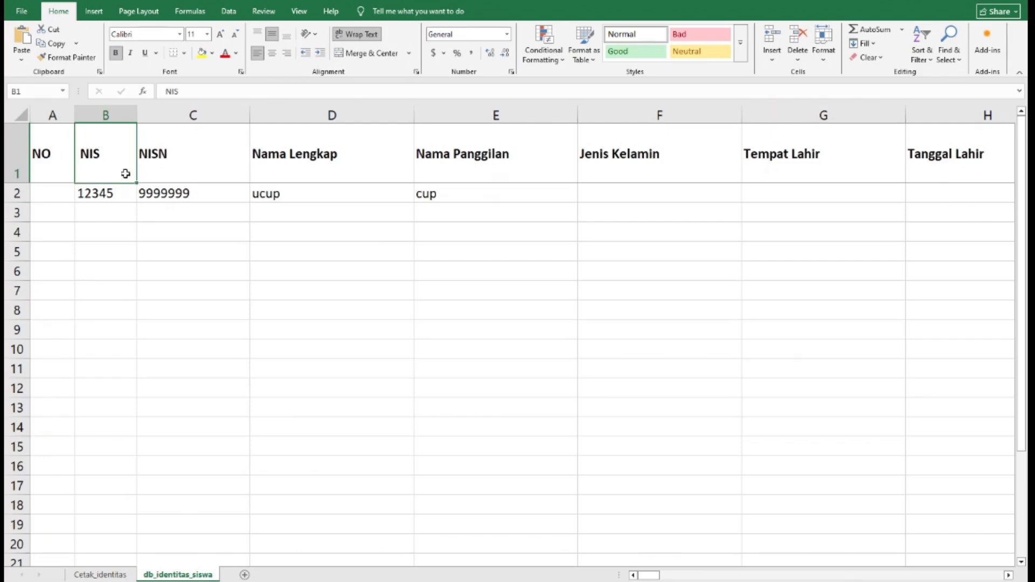
pyautogui.hotkey('ctrl', 'Right')
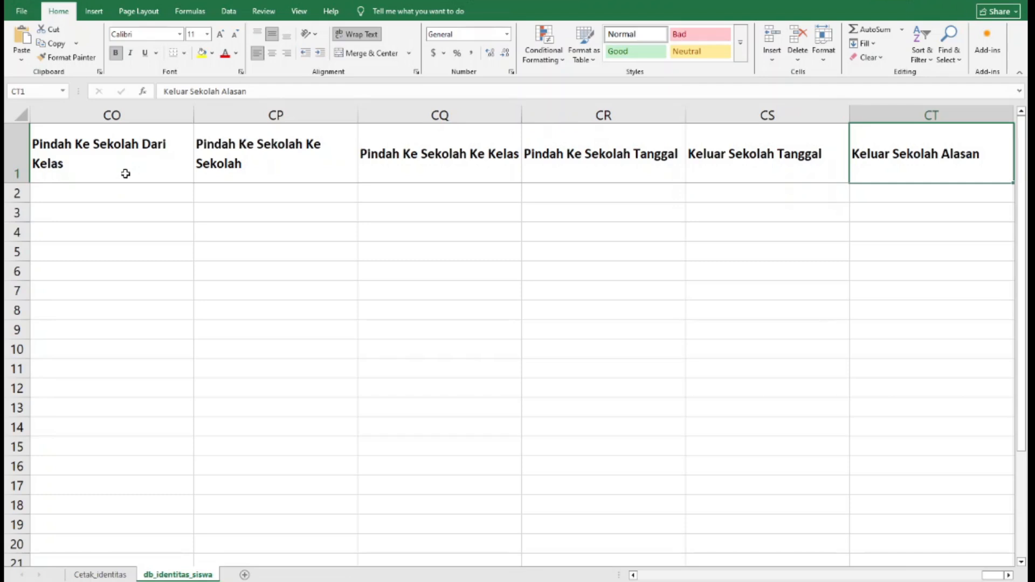
# Step: Copy the db_identitas_siswa headings from NIS in B1 through Keluar Sekolah Alasan in CT1
pyautogui.hotkey('ctrl', 'Home')
pyautogui.press('Right')
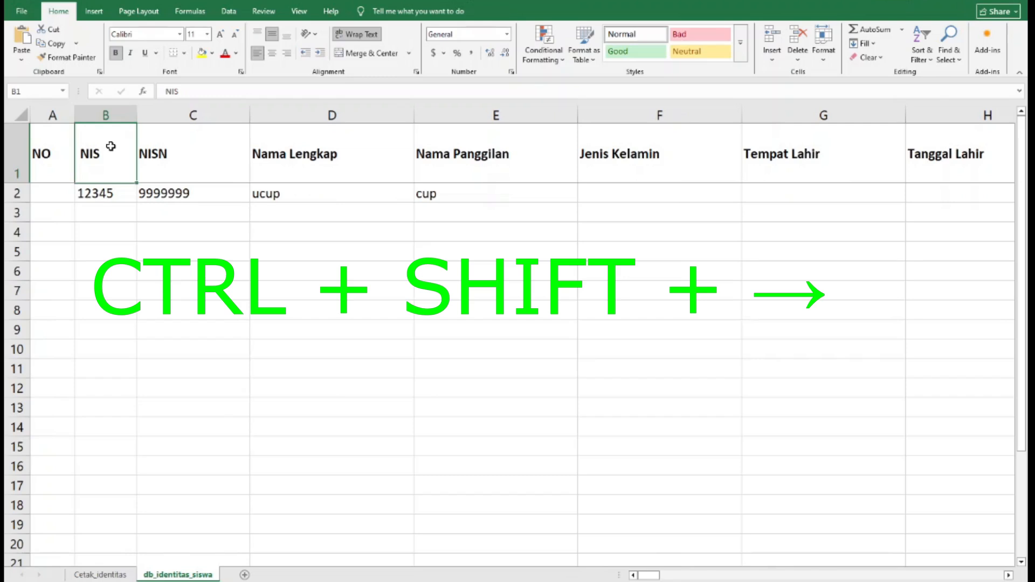
pyautogui.hotkey('ctrl', 'shift', 'Right')
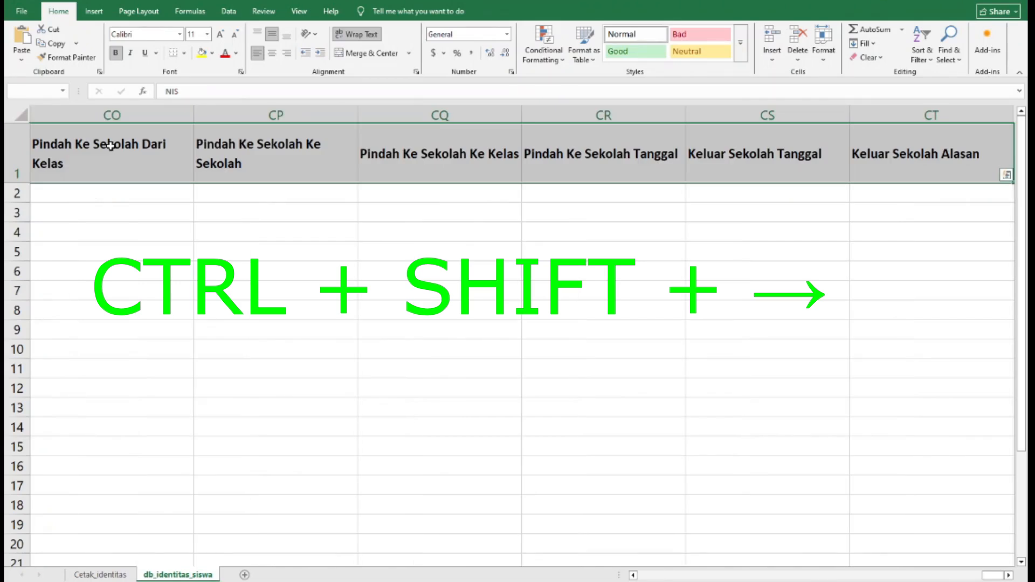
pyautogui.hotkey('ctrl', 'c')
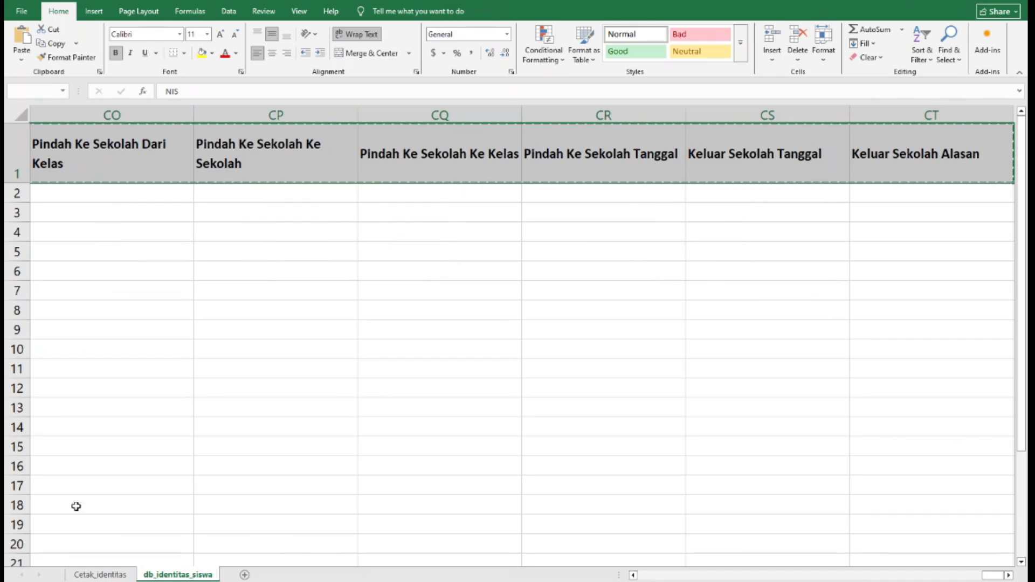
# Step: Paste the copied headings into Cetak_identitas from AG2 downward as transposed values, using Paste Special
pyautogui.click(100, 576)
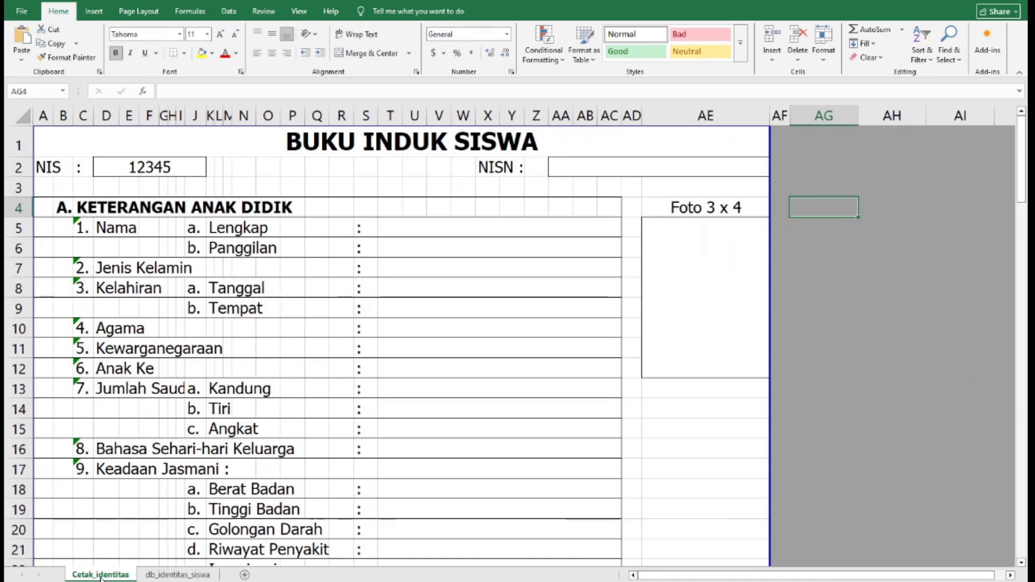
pyautogui.click(808, 174)
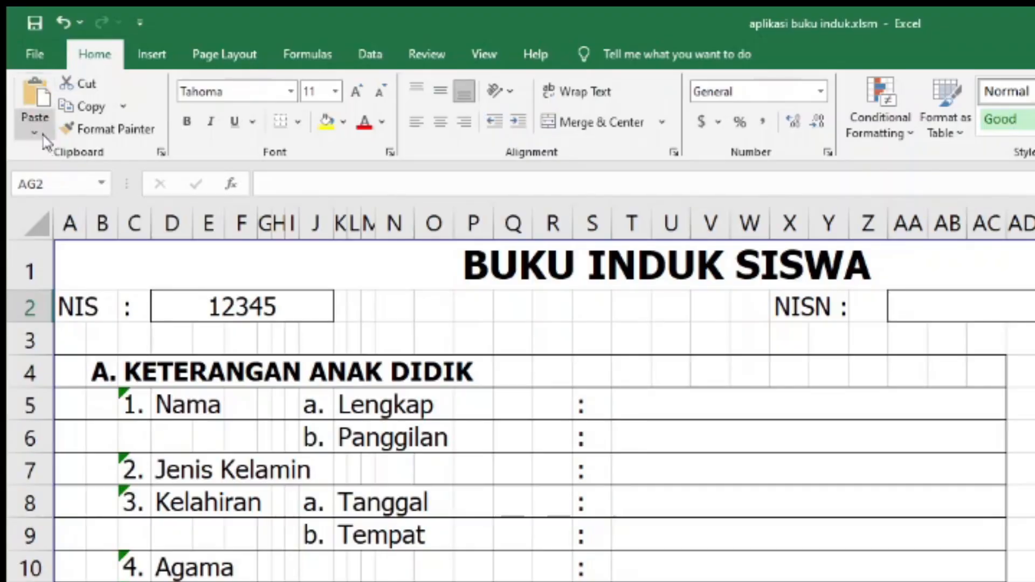
pyautogui.click(22, 59)
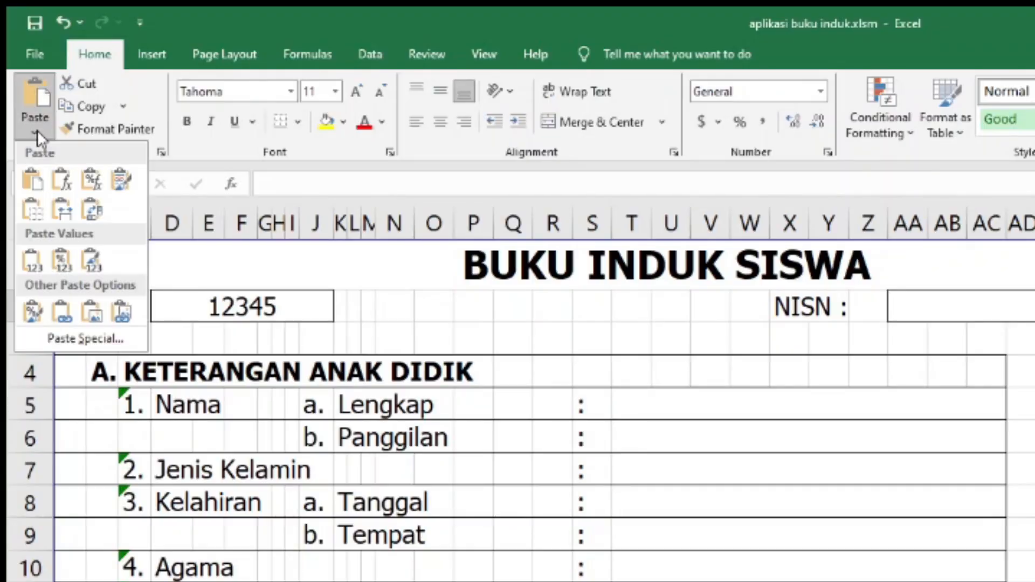
pyautogui.click(86, 338)
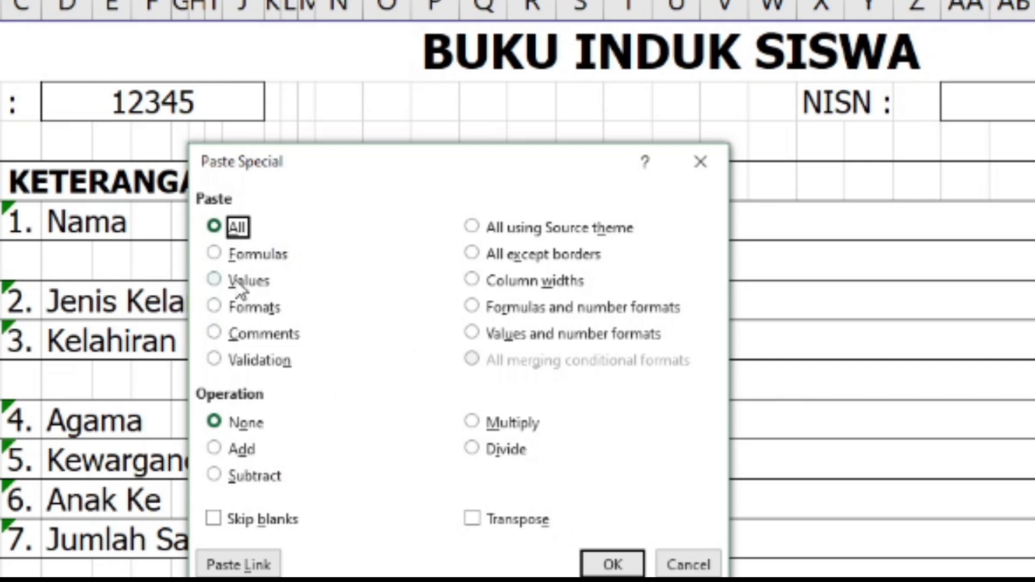
pyautogui.click(240, 283)
pyautogui.click(472, 519)
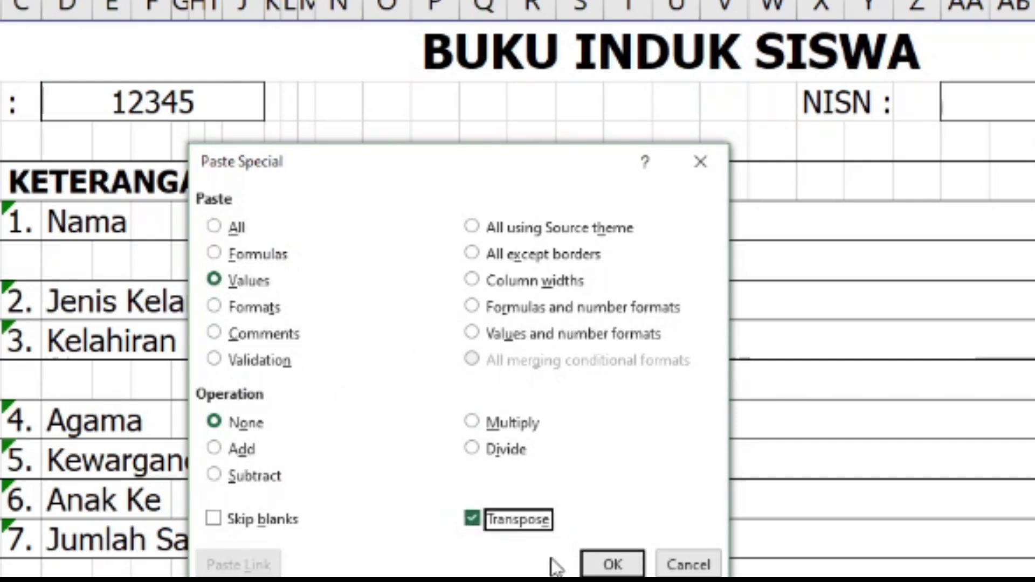
pyautogui.click(613, 565)
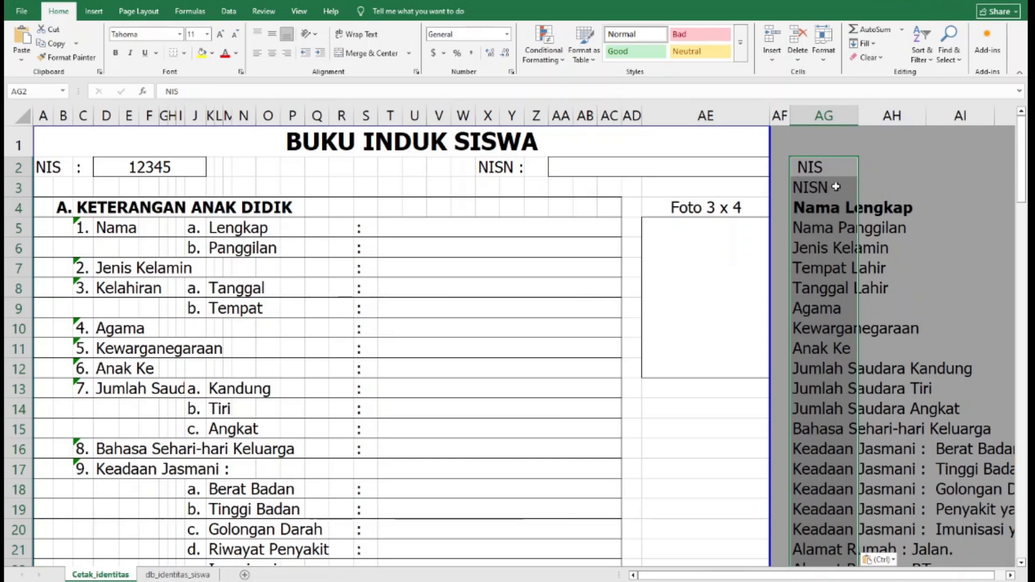
# Step: Insert a blank cell at AG4, shifting the heading list down so Nama Lengkap lines up with form row 5
pyautogui.click(813, 213)
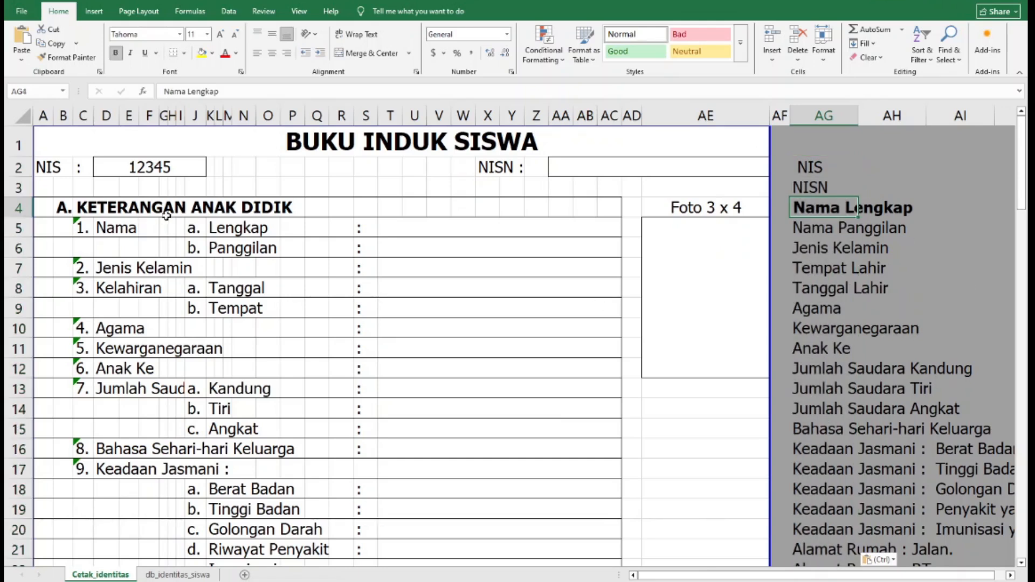
pyautogui.click(426, 229)
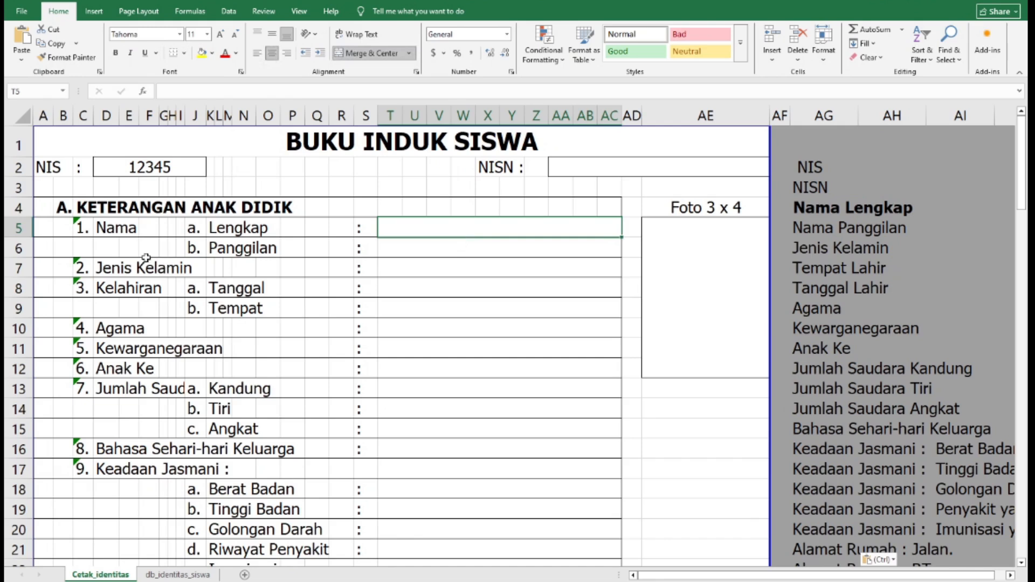
pyautogui.click(809, 209)
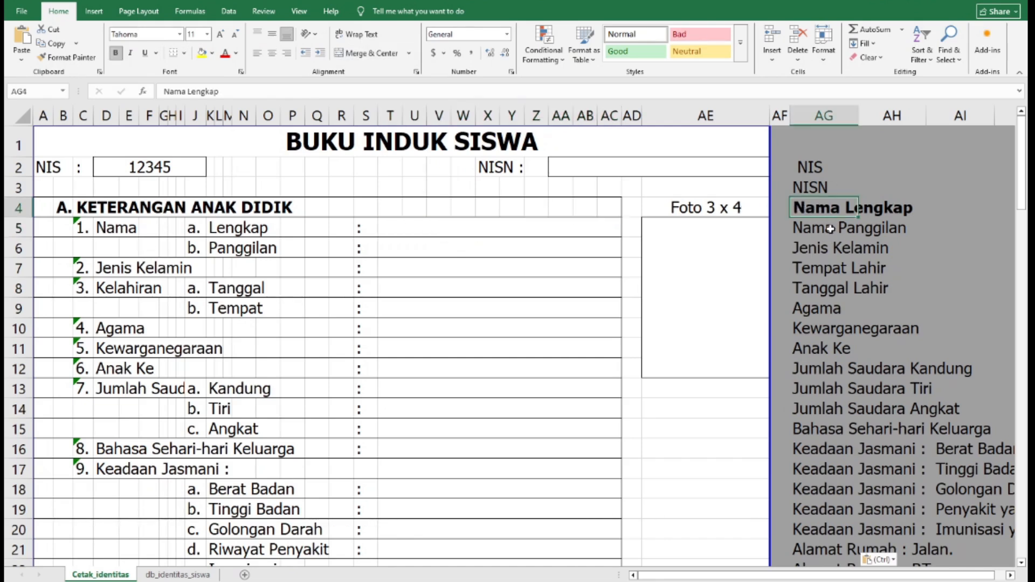
pyautogui.rightClick(811, 208)
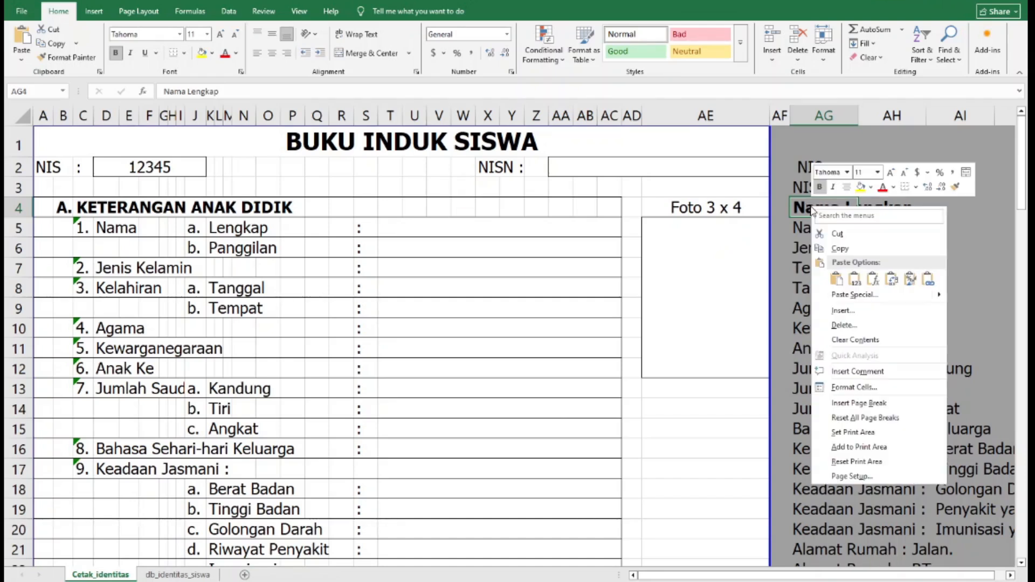
pyautogui.click(858, 313)
pyautogui.click(849, 323)
pyautogui.click(830, 363)
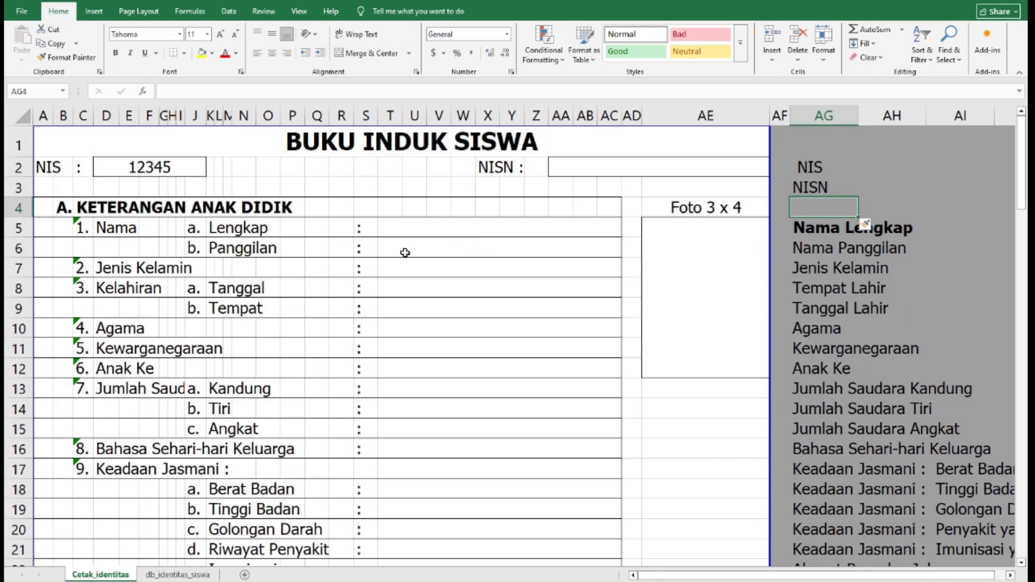
pyautogui.click(16, 228)
pyautogui.click(381, 230)
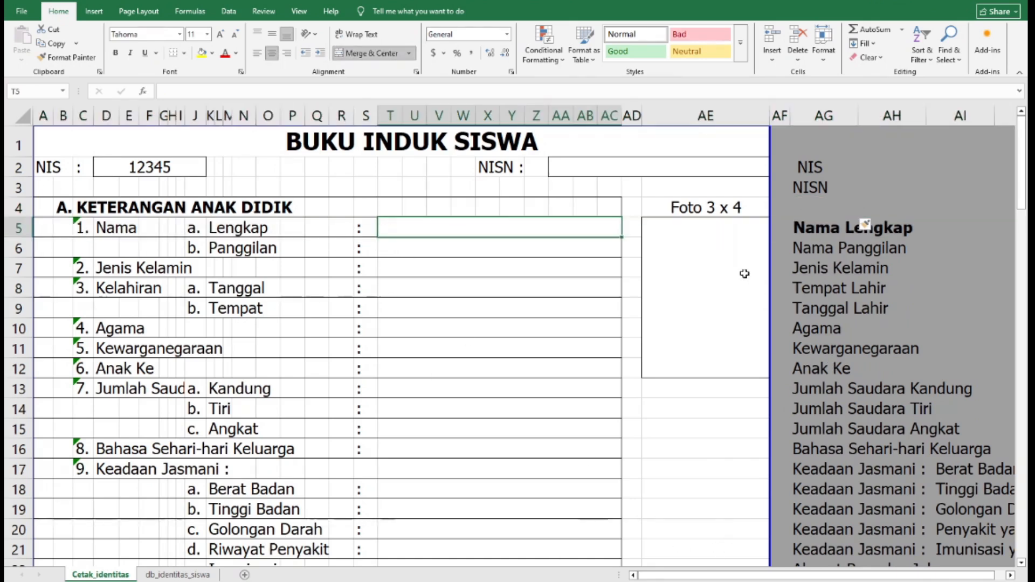
# Step: Remove the bold formatting from the heading list in column AG
pyautogui.click(816, 228)
pyautogui.click(395, 229)
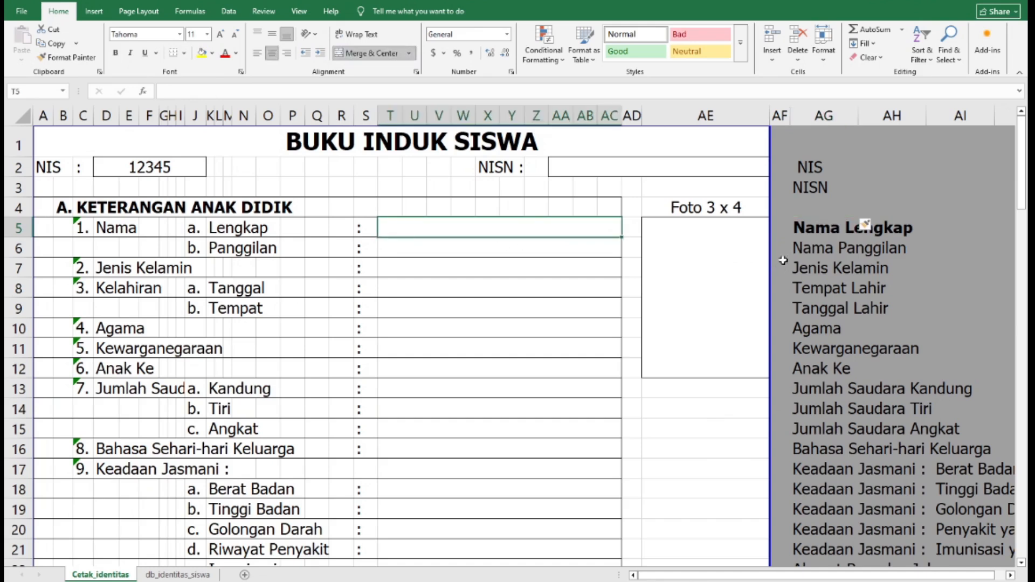
pyautogui.click(807, 226)
pyautogui.click(812, 117)
pyautogui.hotkey('ctrl', 'b')
pyautogui.click(812, 250)
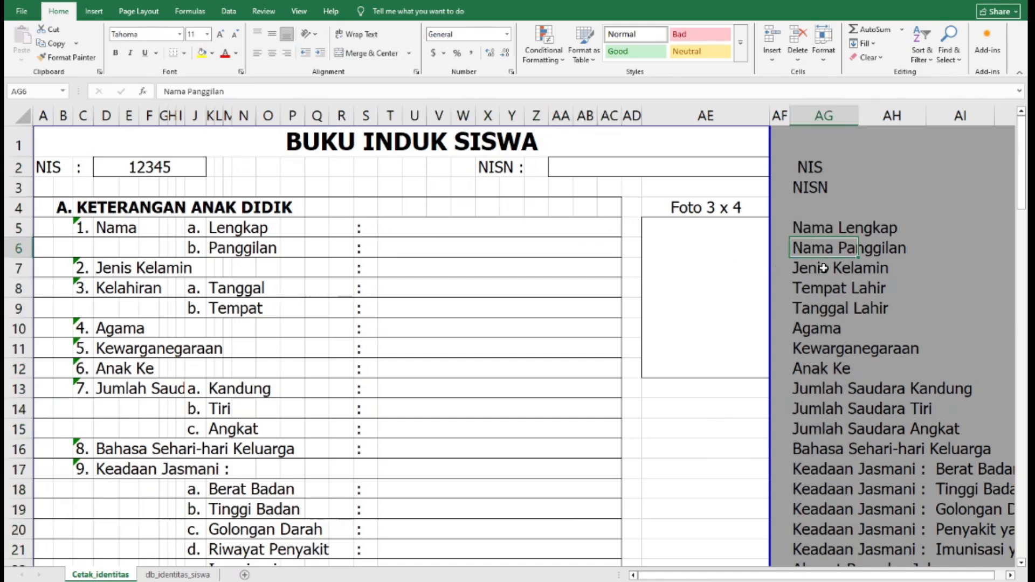
# Step: Swap the birth headings to match the form, placing Tanggal Lahir in AG8 and Tempat Lahir in AG9
pyautogui.click(814, 268)
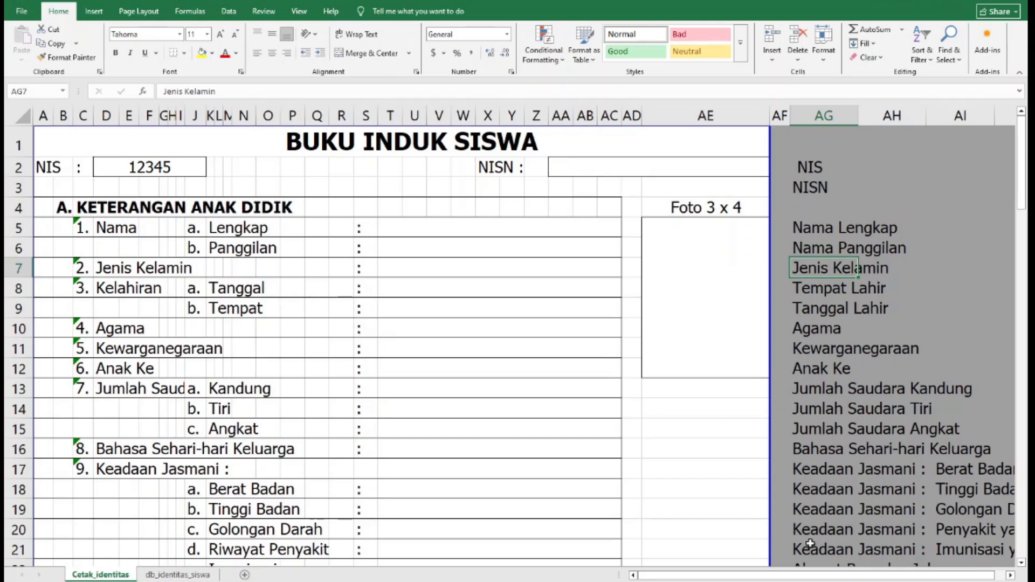
pyautogui.hscroll(2, 781, 362)
pyautogui.click(774, 296)
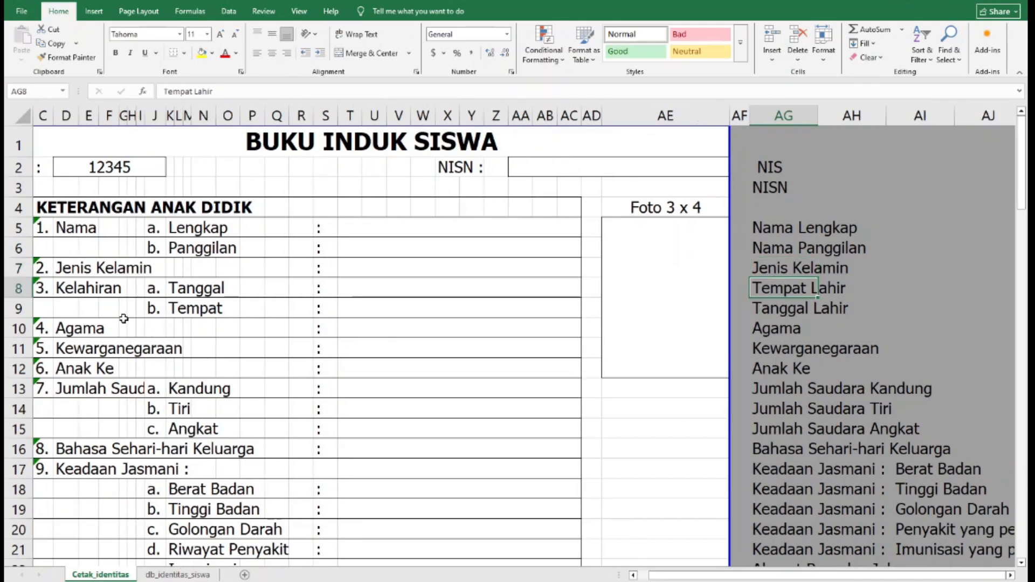
pyautogui.click(14, 268)
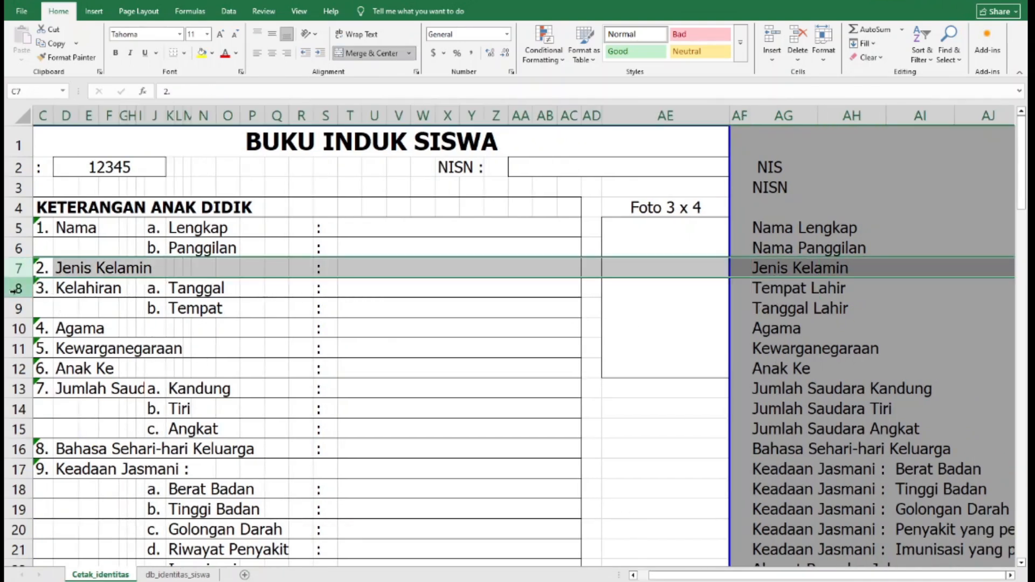
pyautogui.click(17, 289)
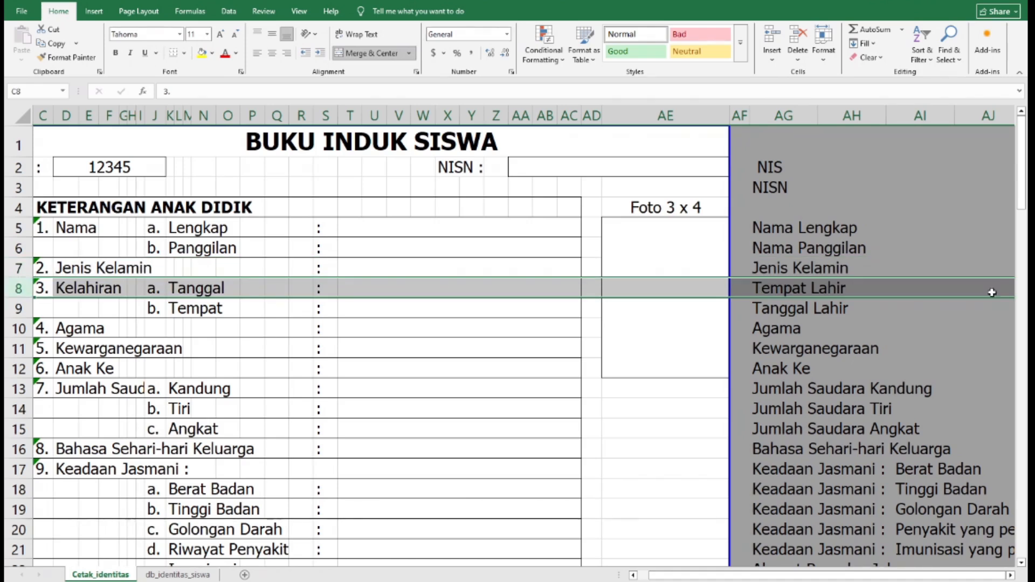
pyautogui.click(788, 289)
pyautogui.moveTo(786, 299); pyautogui.dragTo(887, 306)
pyautogui.click(770, 302)
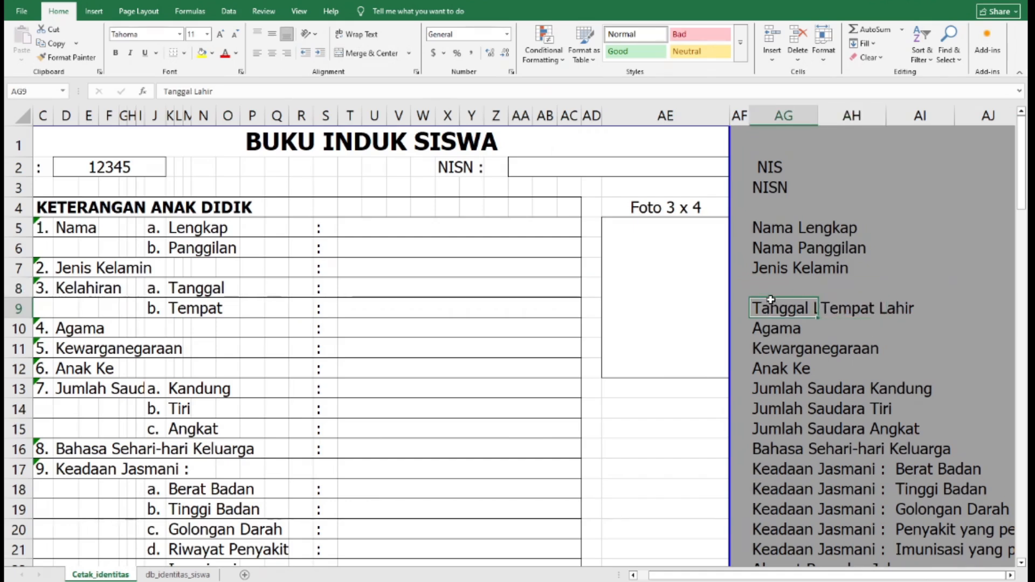
pyautogui.moveTo(762, 299); pyautogui.dragTo(761, 286)
pyautogui.click(841, 308)
pyautogui.moveTo(819, 317); pyautogui.dragTo(751, 317)
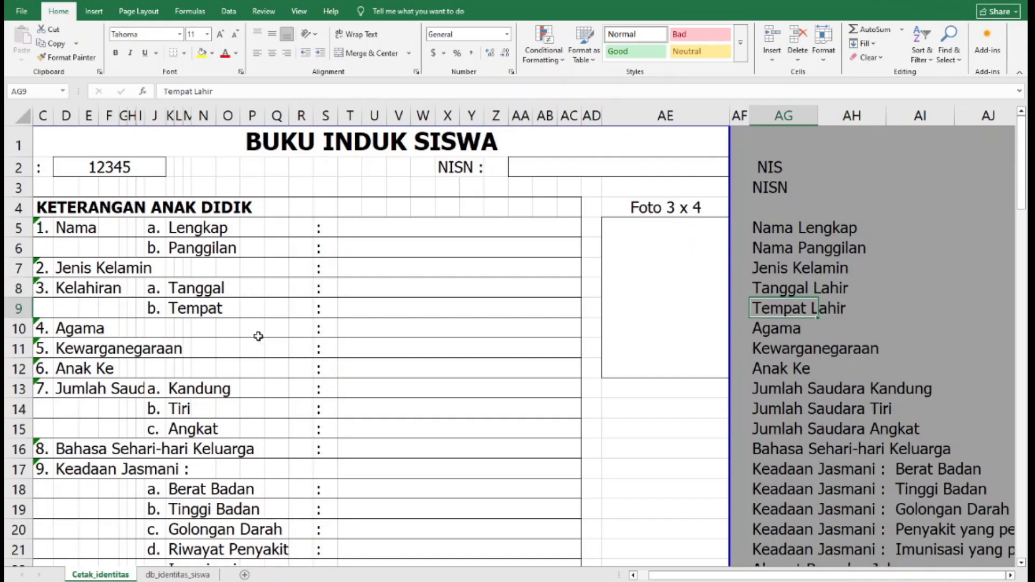
# Step: Compare the heading list in column AG with form rows 11 to 24, checking the Alamat Rumah entries against item 10
pyautogui.click(763, 354)
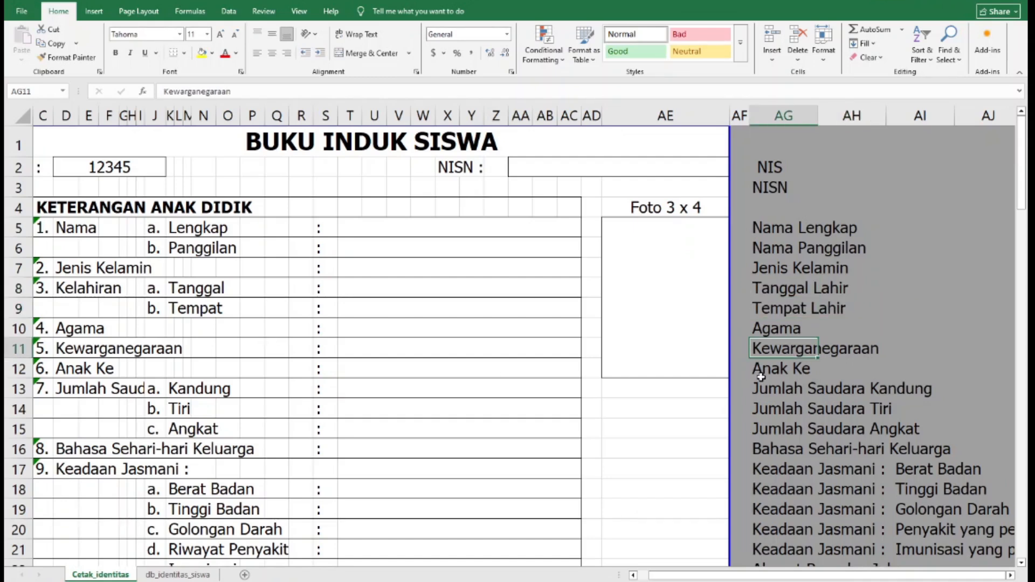
pyautogui.click(21, 369)
pyautogui.scroll(-1, 33, 378)
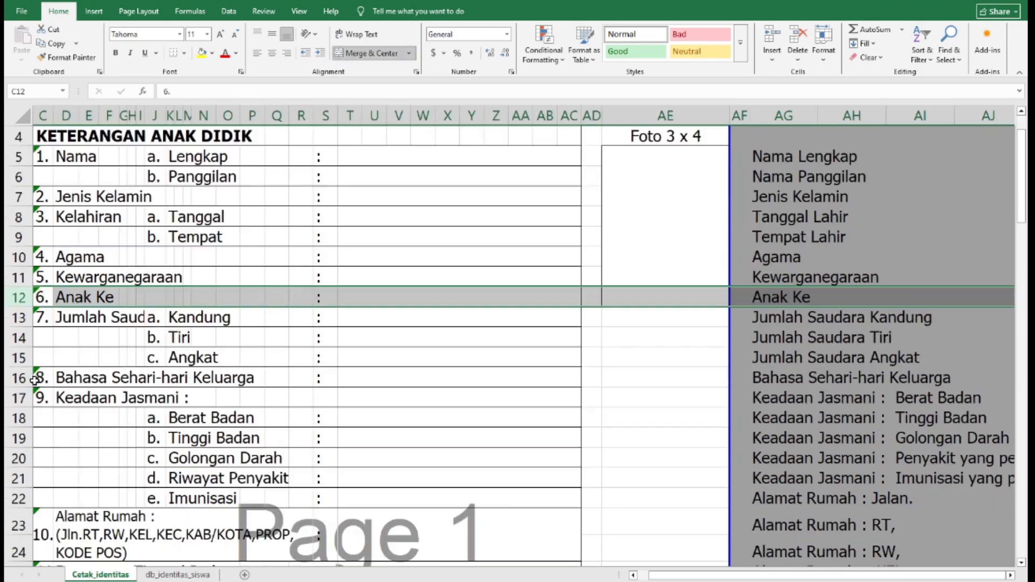
pyautogui.click(17, 318)
pyautogui.scroll(-1, 17, 350)
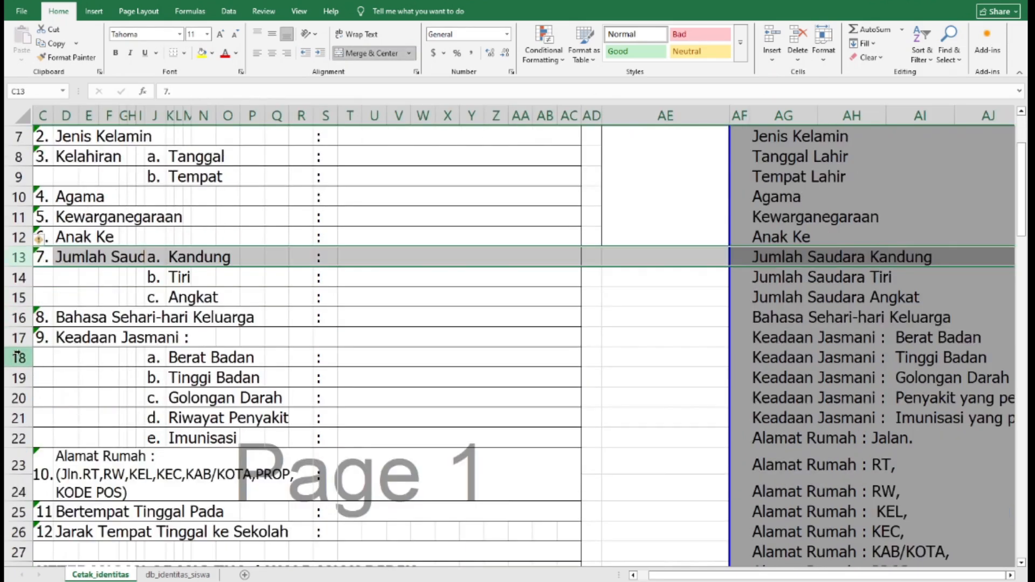
pyautogui.scroll(-1, 18, 357)
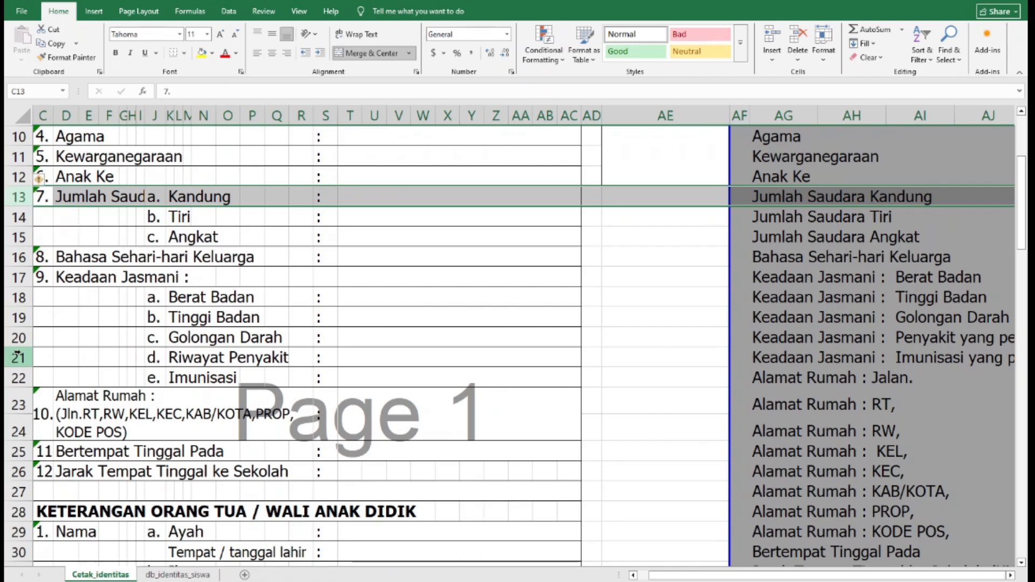
pyautogui.click(16, 401)
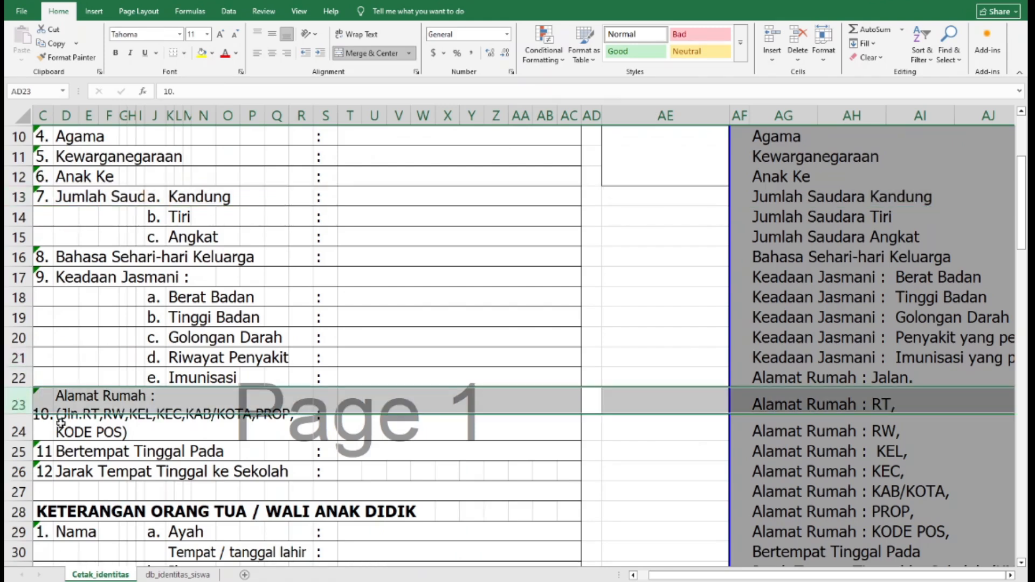
pyautogui.click(431, 400)
pyautogui.click(870, 406)
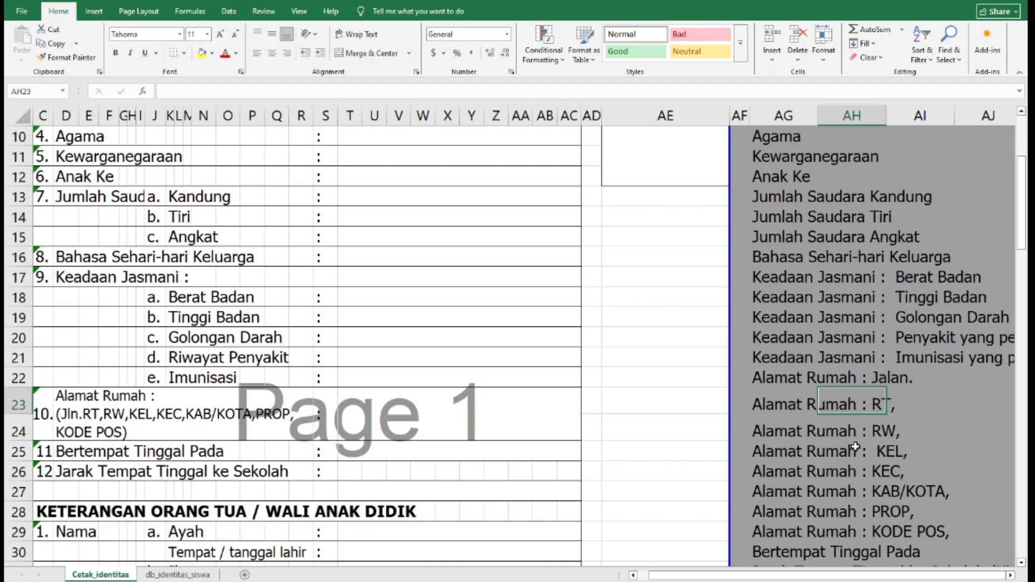
# Step: Clear the separate Alamat Rumah headings from RW through KODE POS in AG24:AG29
pyautogui.scroll(-1, 855, 447)
pyautogui.click(761, 343)
pyautogui.scroll(-1, 760, 284)
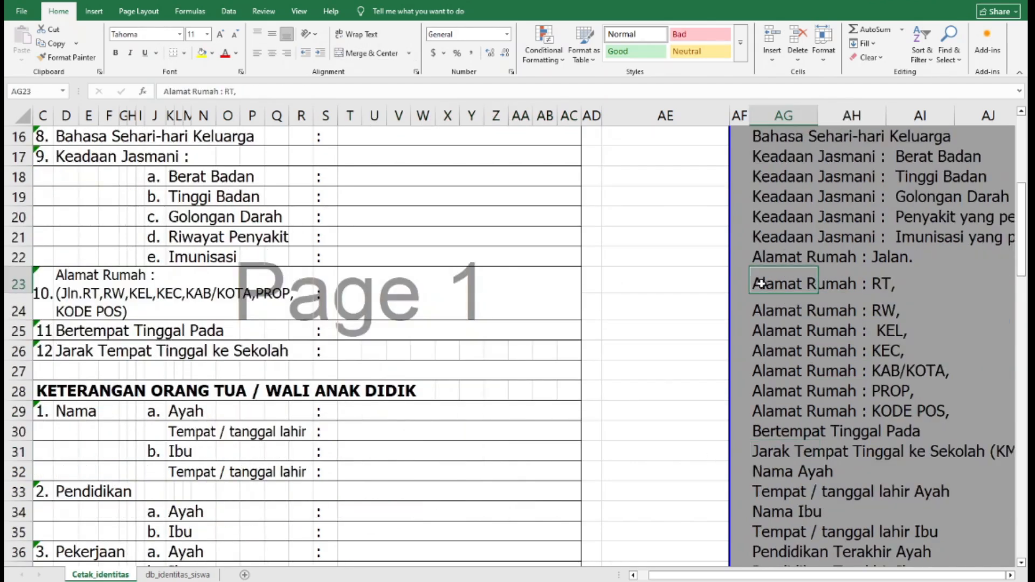
pyautogui.moveTo(765, 313); pyautogui.dragTo(773, 400)
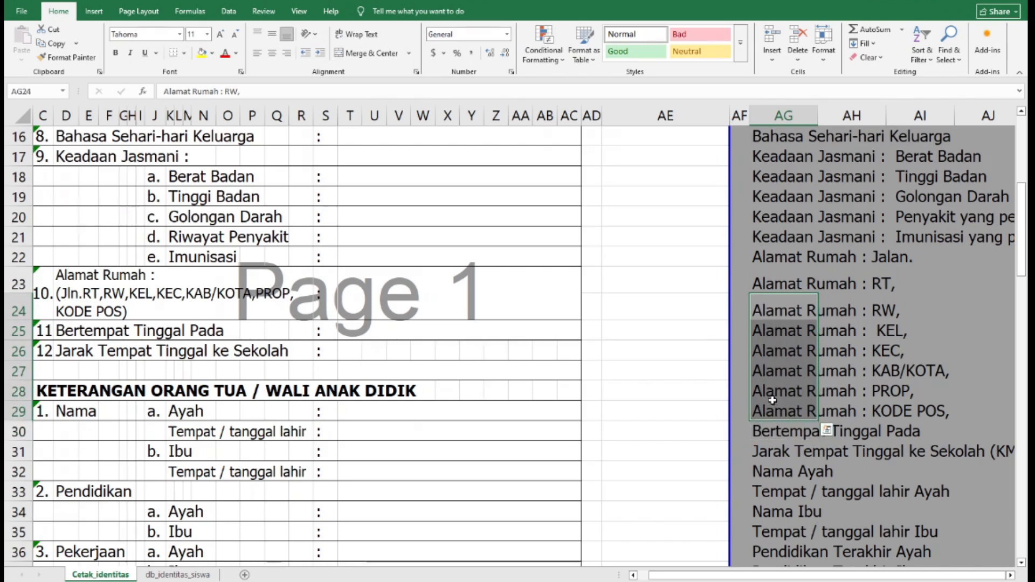
pyautogui.press('Delete')
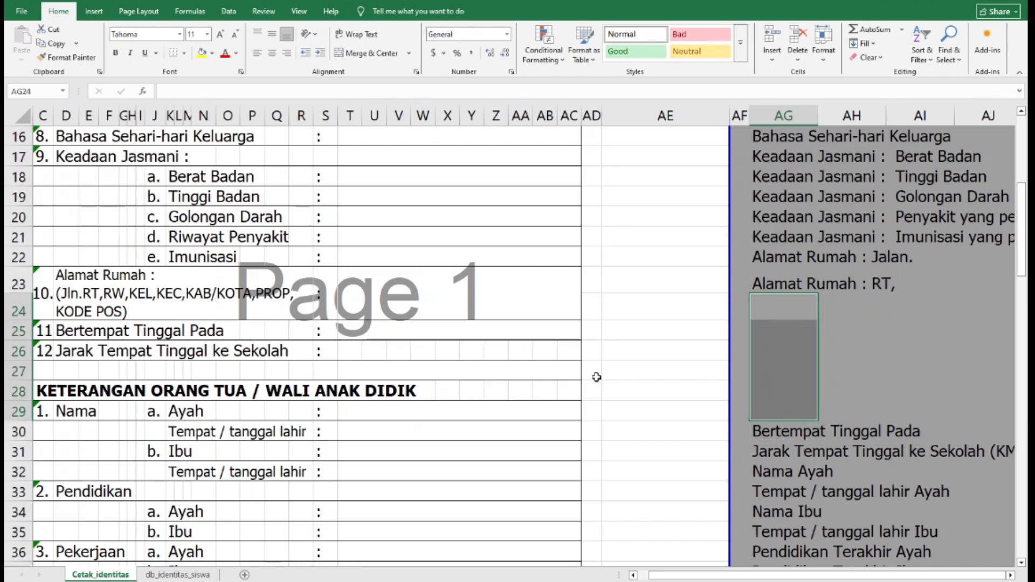
# Step: Delete the empty cells AG25:AG29, shifting cells up so Bertempat Tinggal Pada lines up with form row 25
pyautogui.click(769, 346)
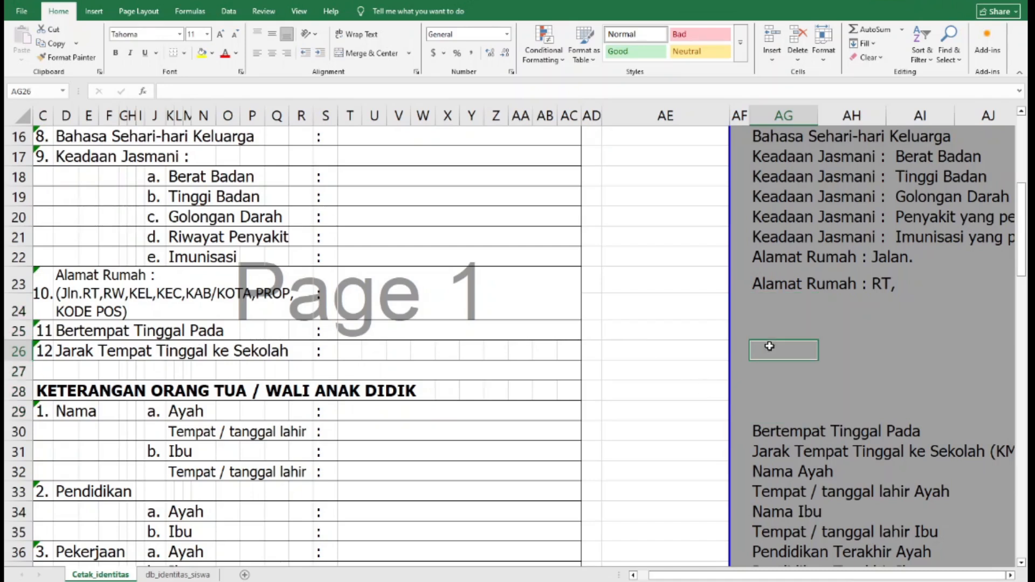
pyautogui.moveTo(770, 323); pyautogui.dragTo(784, 418)
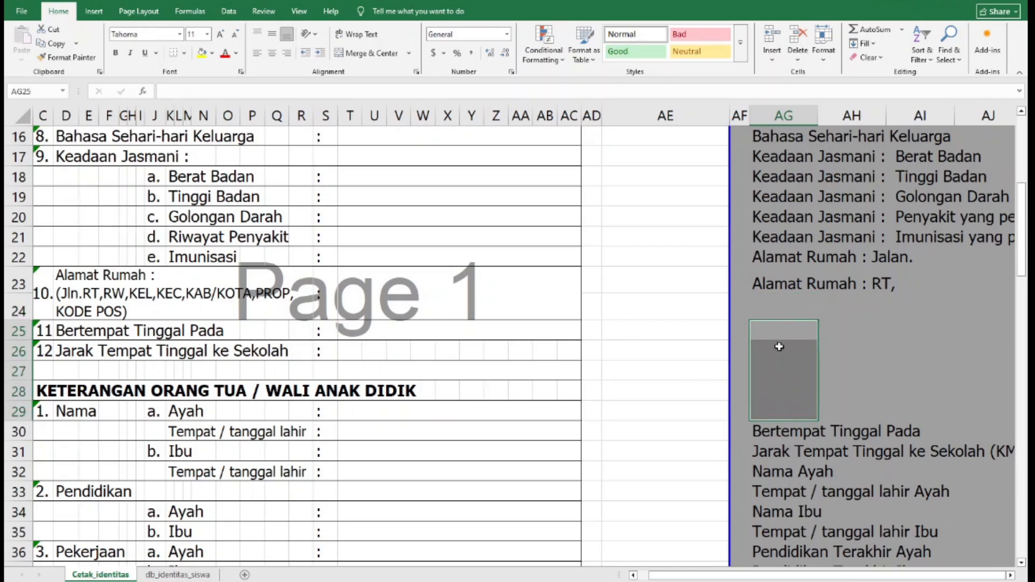
pyautogui.rightClick(778, 346)
pyautogui.click(816, 187)
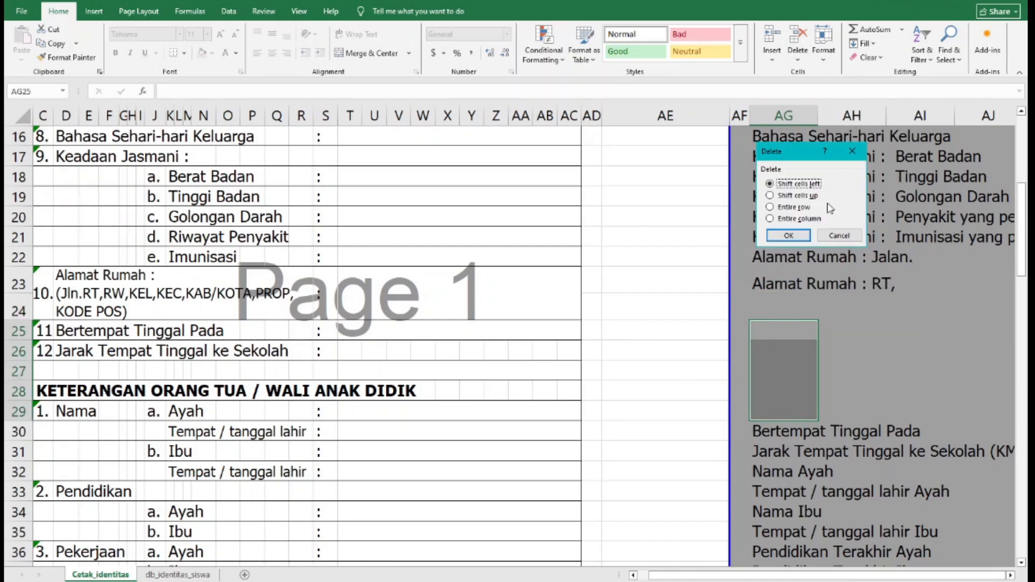
pyautogui.click(797, 195)
pyautogui.click(788, 235)
pyautogui.click(18, 330)
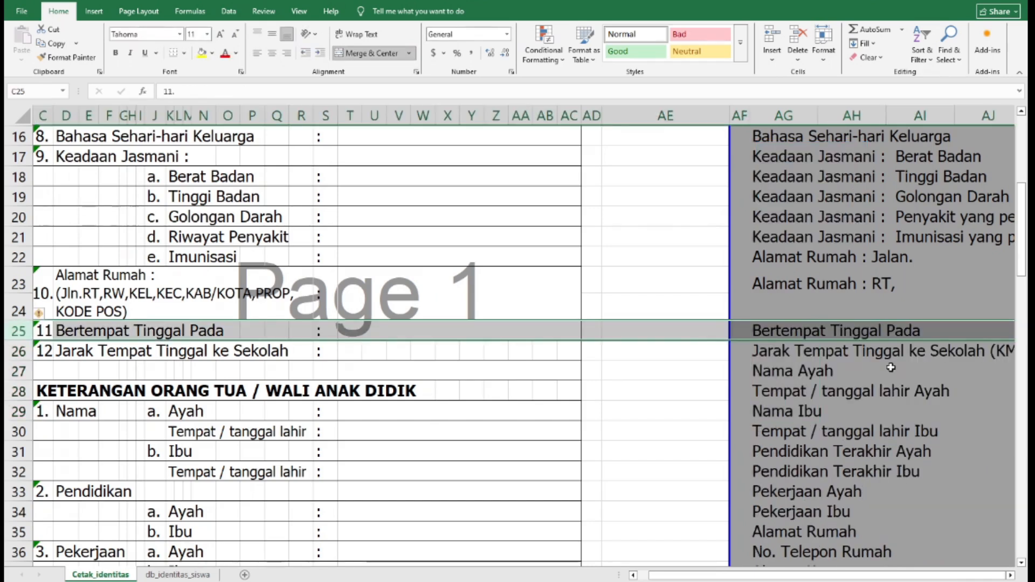
# Step: Insert a blank cell at AG27, shifting Nama Ayah and the headings below it down one row
pyautogui.click(800, 356)
pyautogui.click(766, 373)
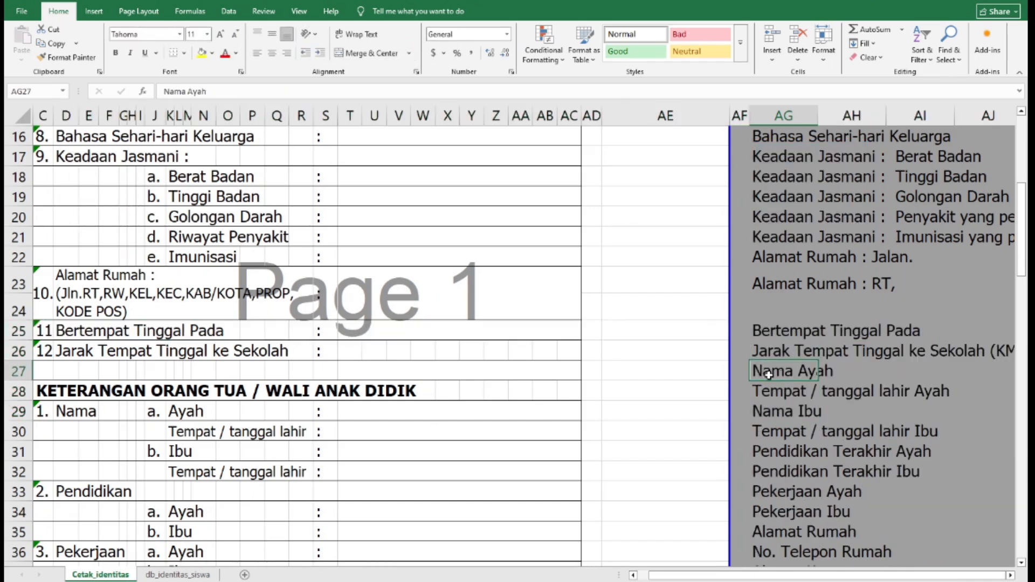
pyautogui.rightClick(771, 374)
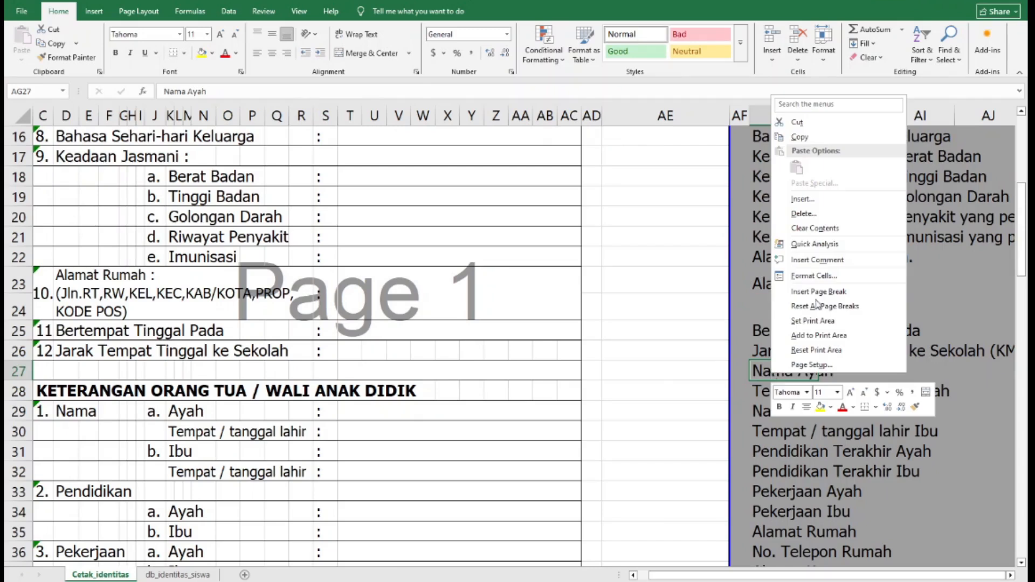
pyautogui.click(812, 206)
pyautogui.click(796, 215)
pyautogui.click(782, 255)
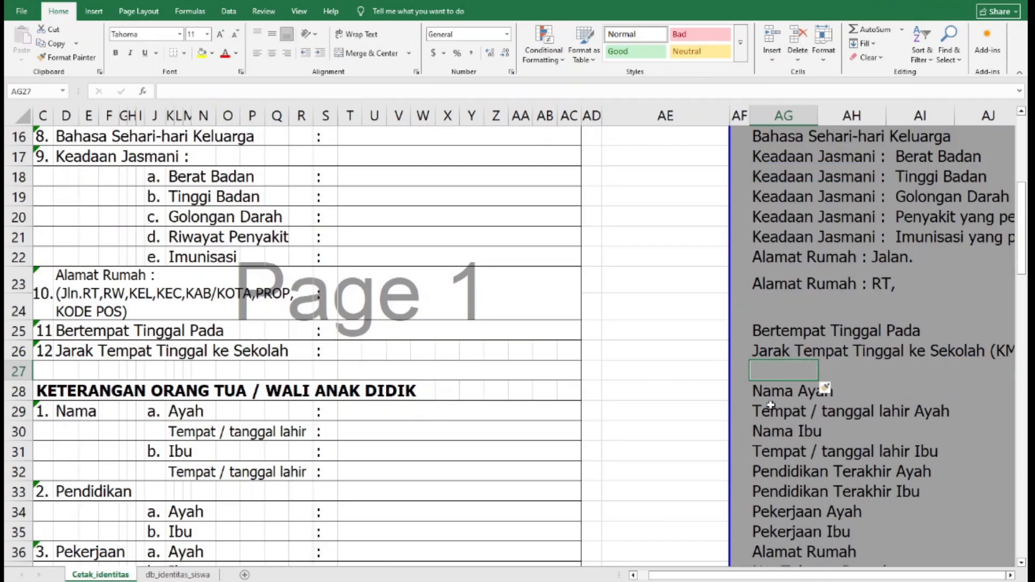
# Step: Insert a blank cell at AG32, shifting Pendidikan Terakhir Ayah down to the Pendidikan row of the form
pyautogui.click(771, 428)
pyautogui.scroll(-1, 780, 468)
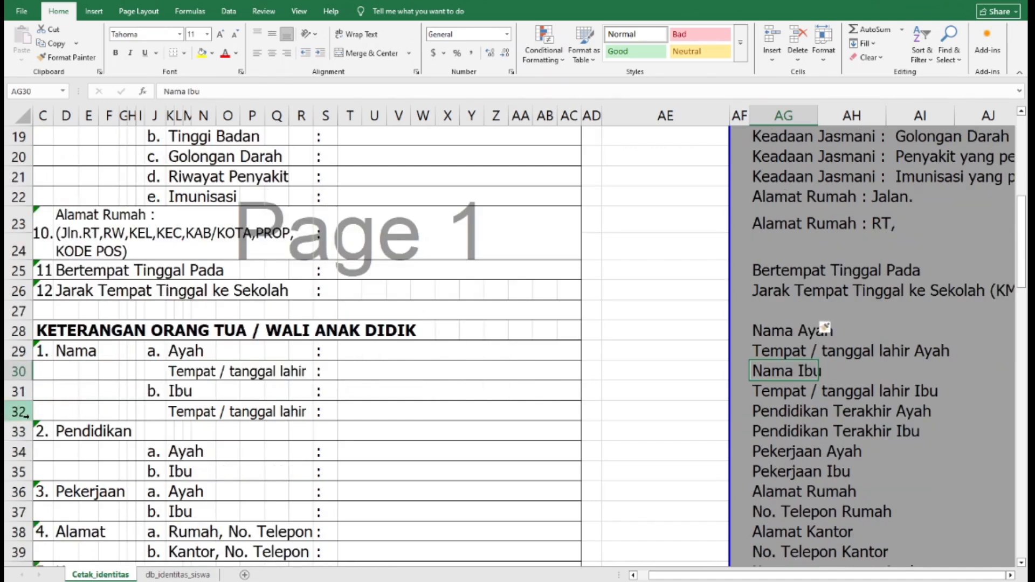
pyautogui.click(19, 431)
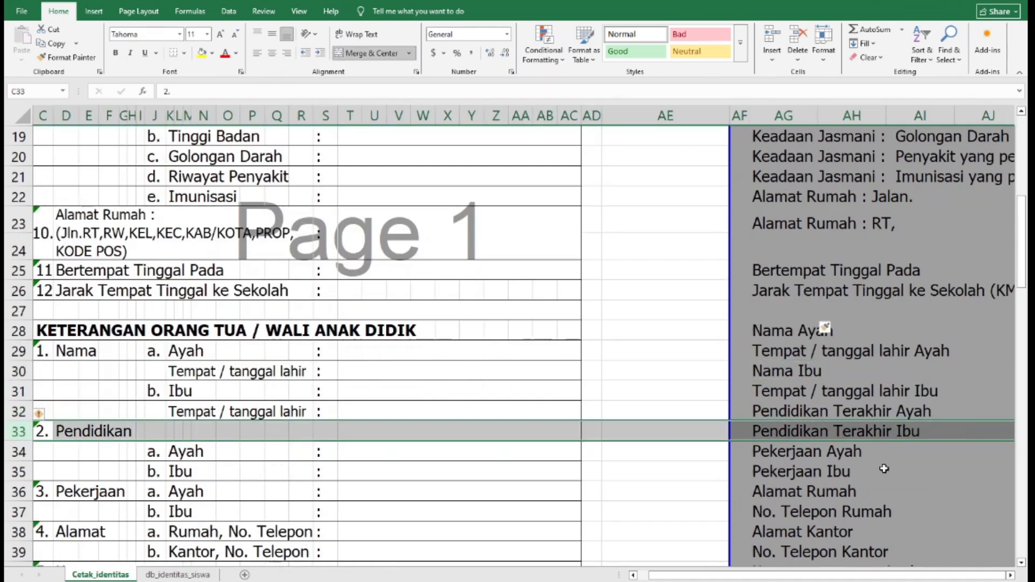
pyautogui.click(766, 410)
pyautogui.rightClick(769, 414)
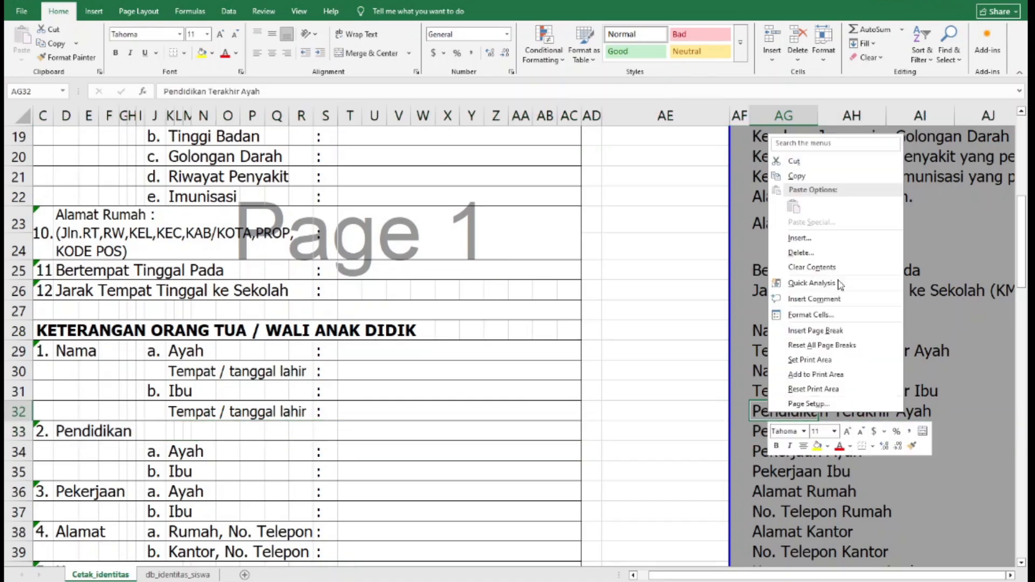
pyautogui.click(800, 239)
pyautogui.click(802, 255)
pyautogui.click(788, 294)
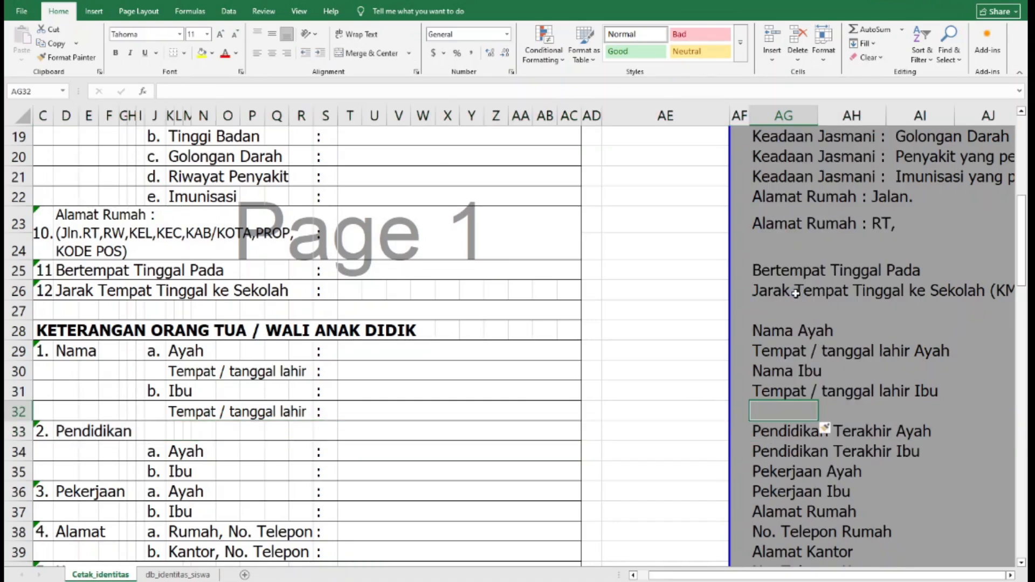
pyautogui.click(19, 432)
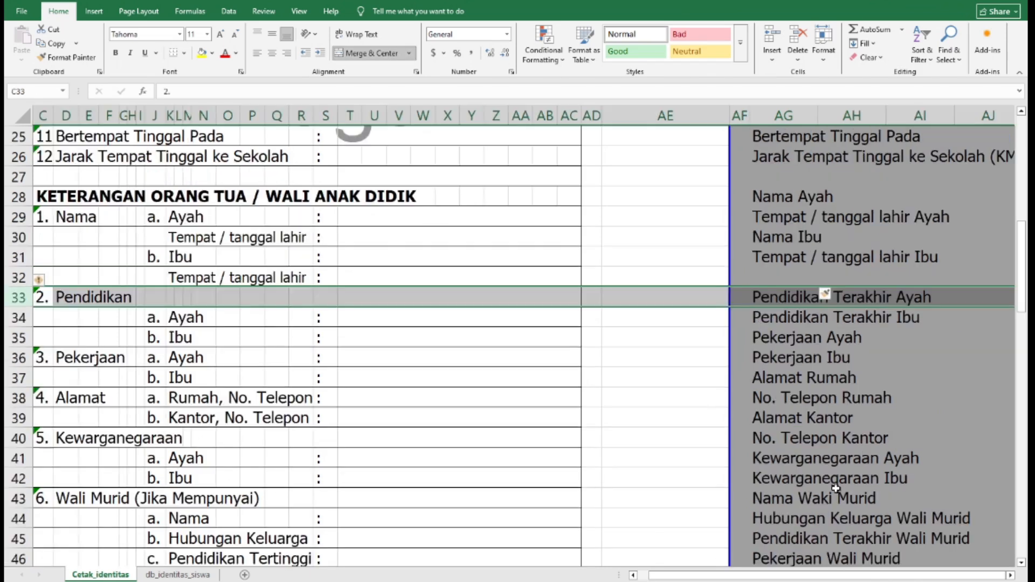
# Step: Insert a blank cell at AG47 below Pekerjaan Wali Murid, shifting the Murid Baru headings down
pyautogui.scroll(-2, 829, 484)
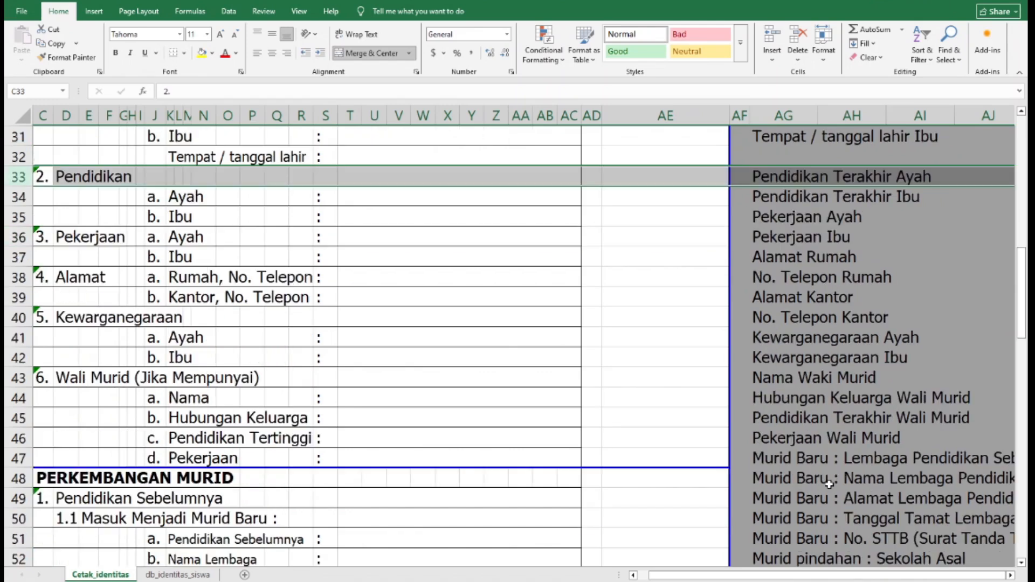
pyautogui.scroll(-1, 791, 404)
pyautogui.click(792, 401)
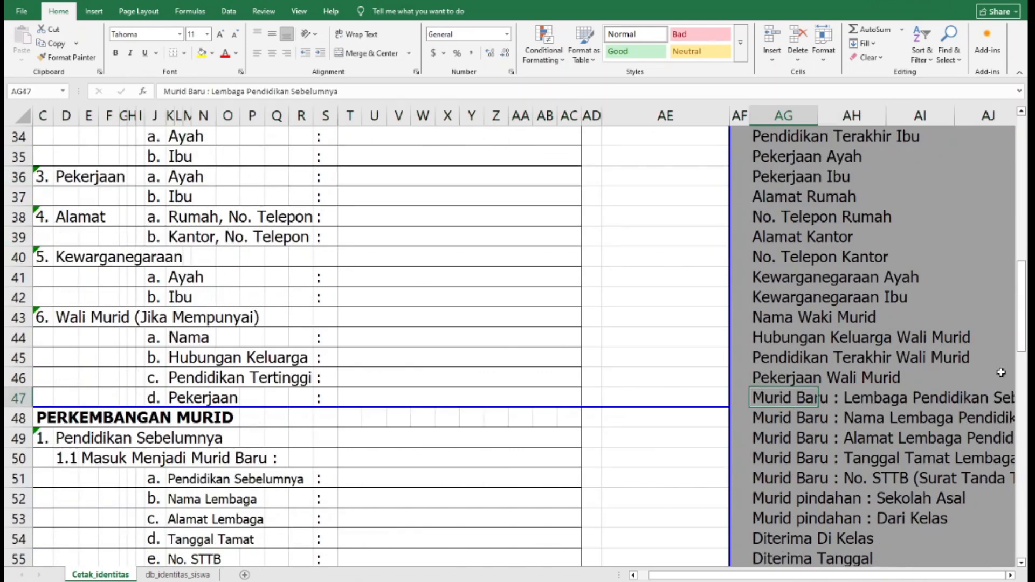
pyautogui.rightClick(779, 401)
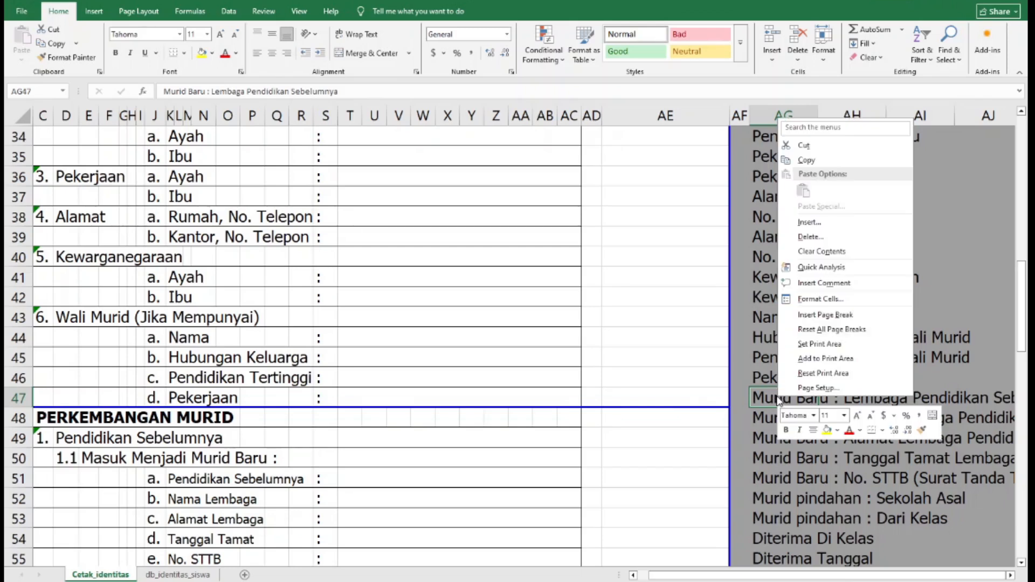
pyautogui.click(809, 222)
pyautogui.click(784, 235)
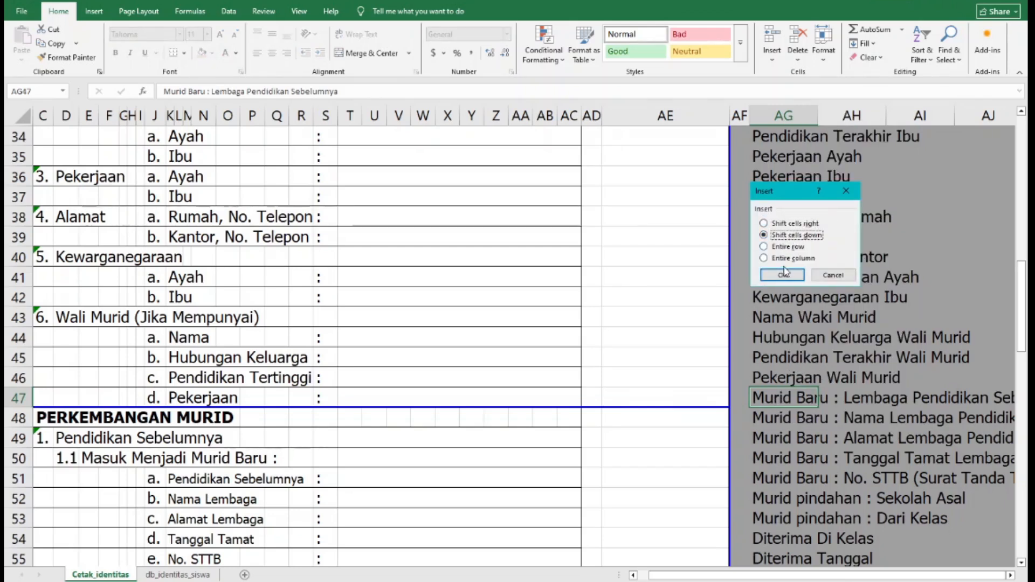
pyautogui.click(784, 275)
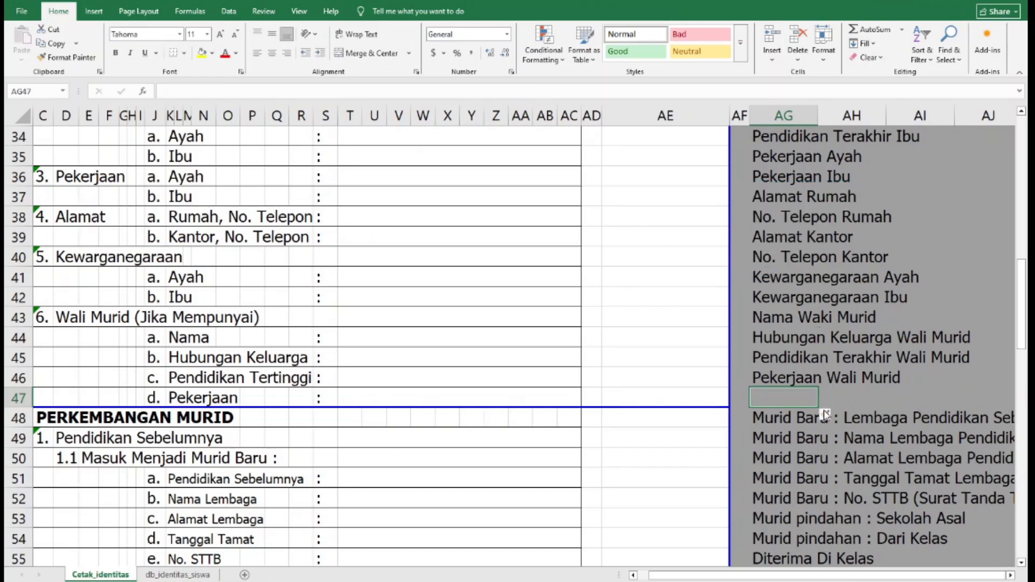
# Step: Insert two blank cells at AG48:AG49, shifting the Murid Baru headings down to start in row 50
pyautogui.click(530, 438)
pyautogui.scroll(-3, 529, 431)
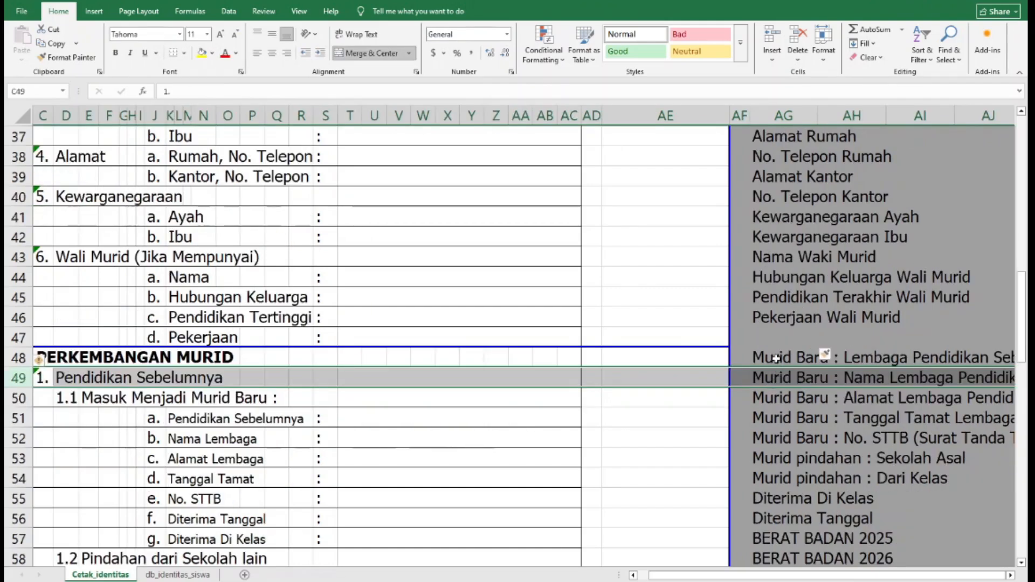
pyautogui.moveTo(776, 359); pyautogui.dragTo(777, 378)
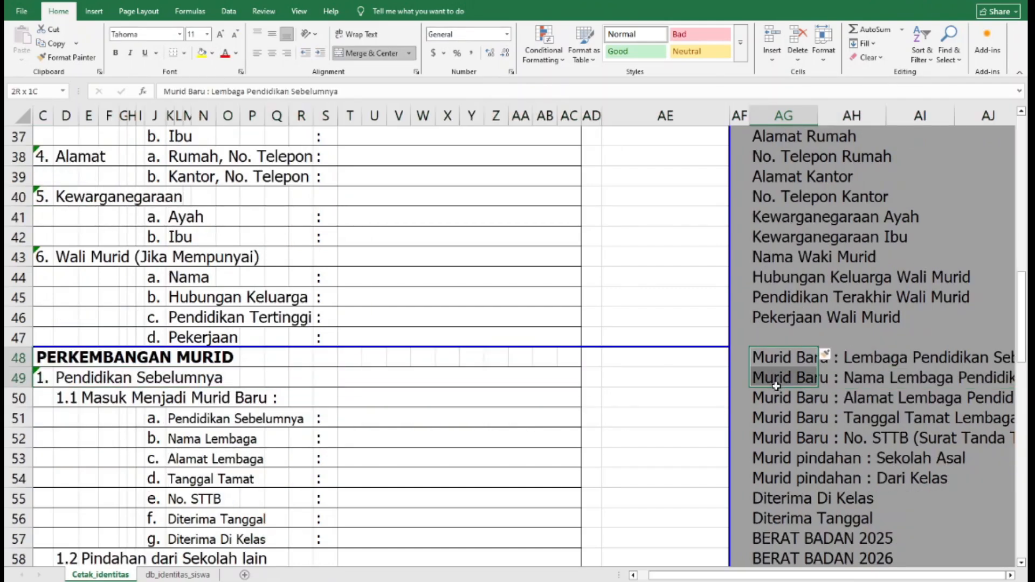
pyautogui.rightClick(779, 377)
pyautogui.click(808, 197)
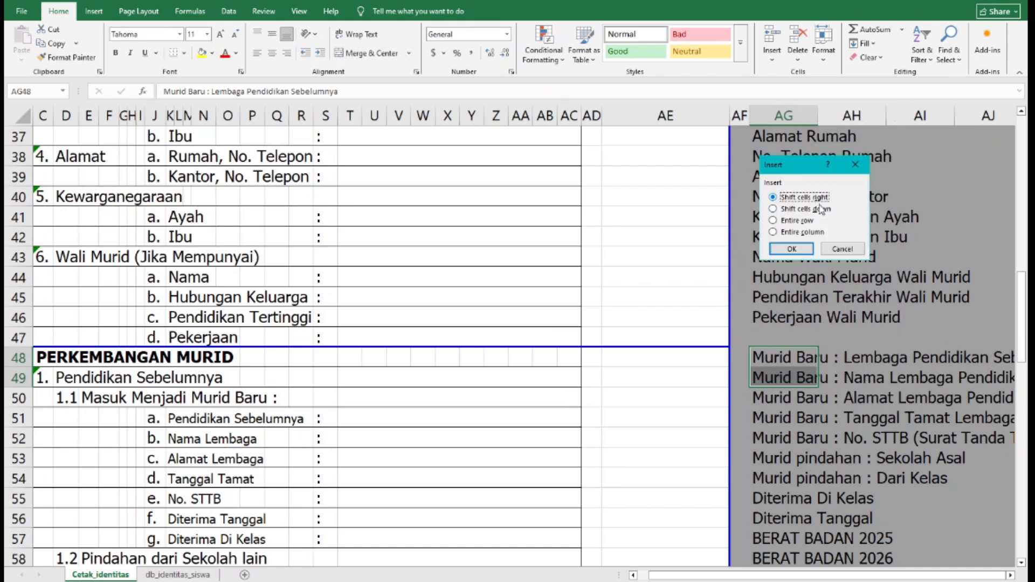
pyautogui.click(792, 249)
# Step: Insert a blank cell at AG50, shifting the list down so Lembaga Pendidikan Sebelumnya lines up with form row 51
pyautogui.click(497, 425)
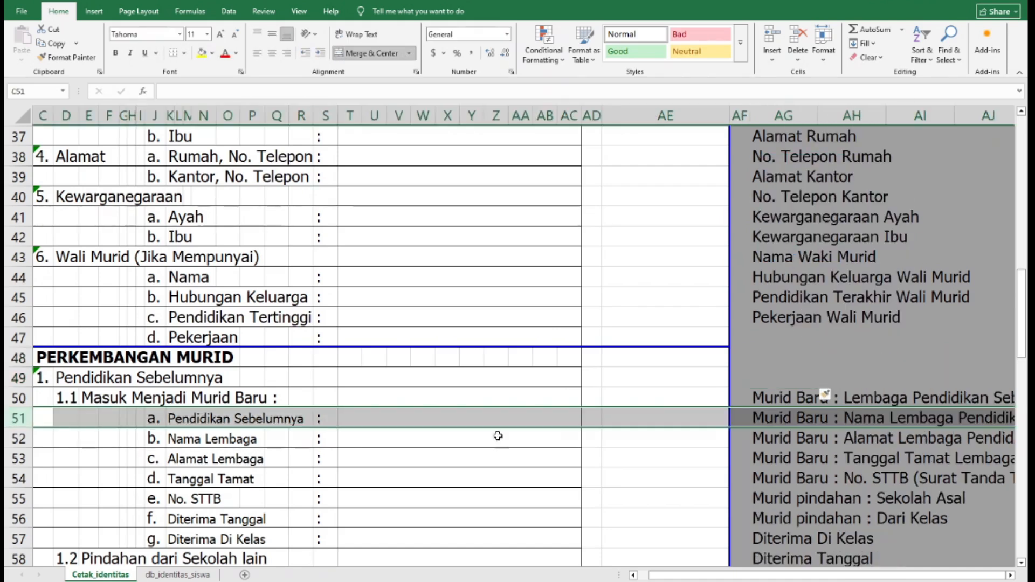
pyautogui.click(758, 397)
pyautogui.rightClick(760, 397)
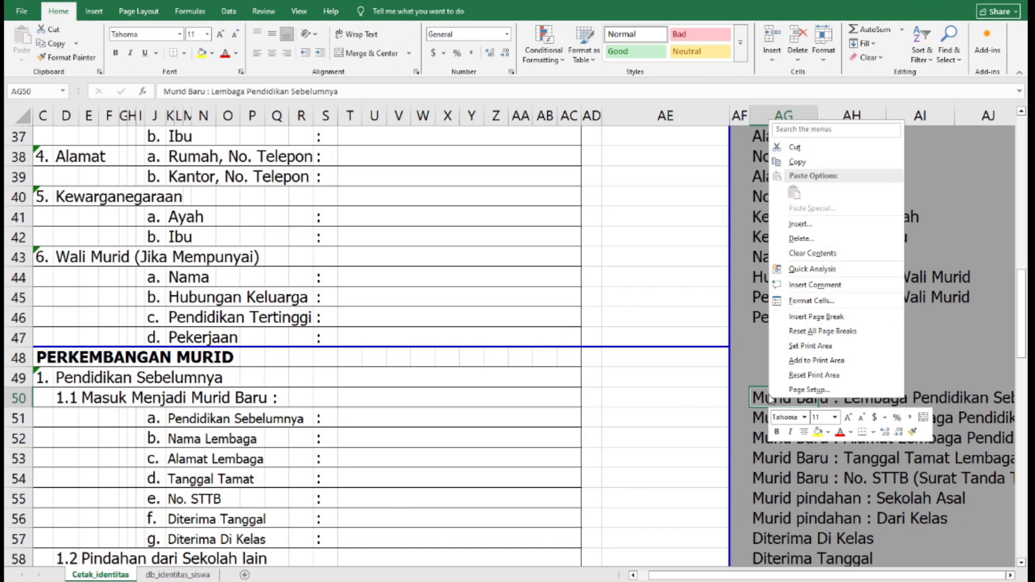
pyautogui.click(817, 230)
pyautogui.click(800, 237)
pyautogui.click(786, 276)
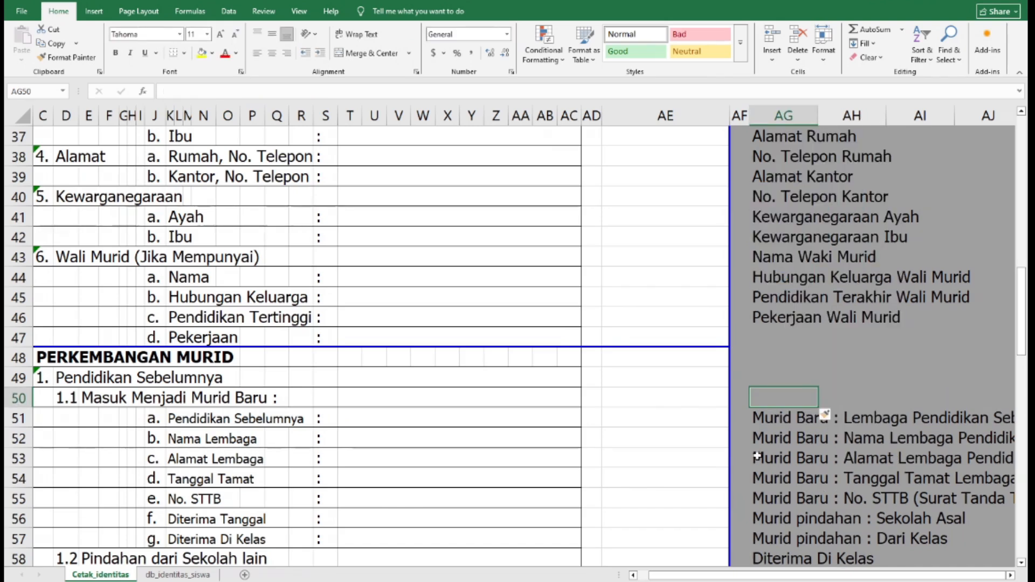
# Step: Insert four blank cells at AG56:AG59, shifting the Murid pindahan headings down toward the form's Pindahan dari Sekolah lain rows
pyautogui.click(18, 418)
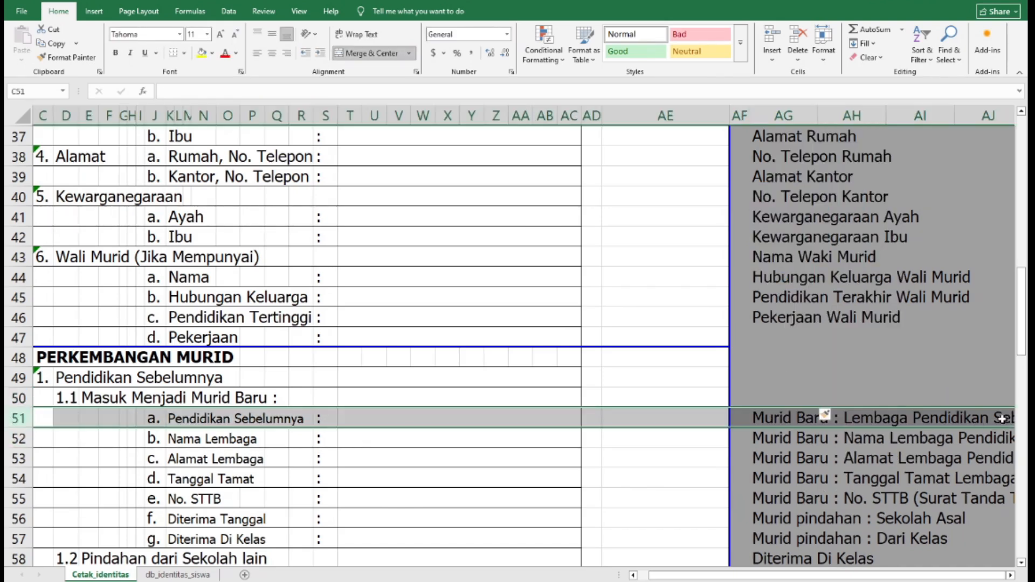
pyautogui.scroll(-1, 973, 385)
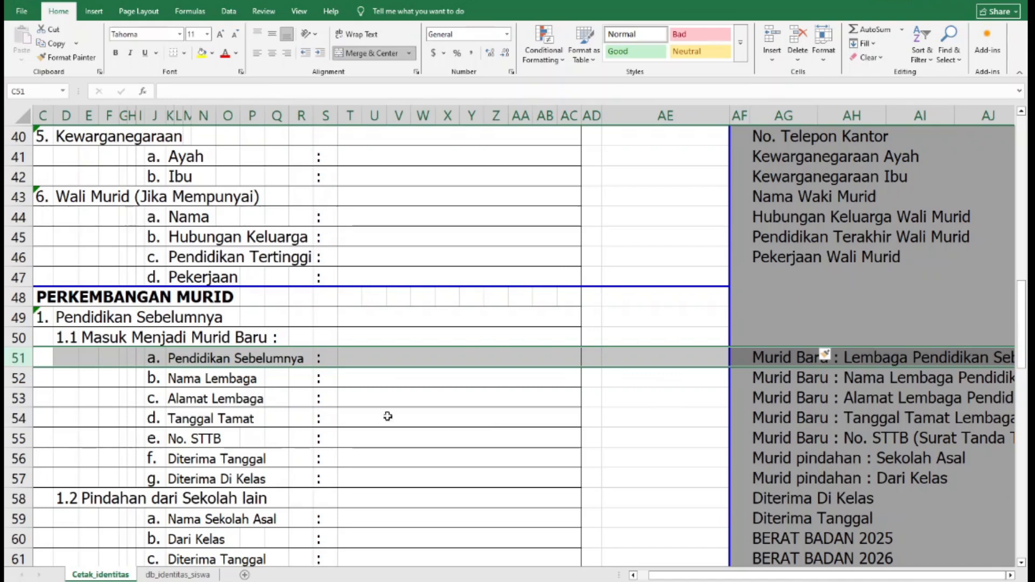
pyautogui.click(802, 397)
pyautogui.scroll(-1, 791, 408)
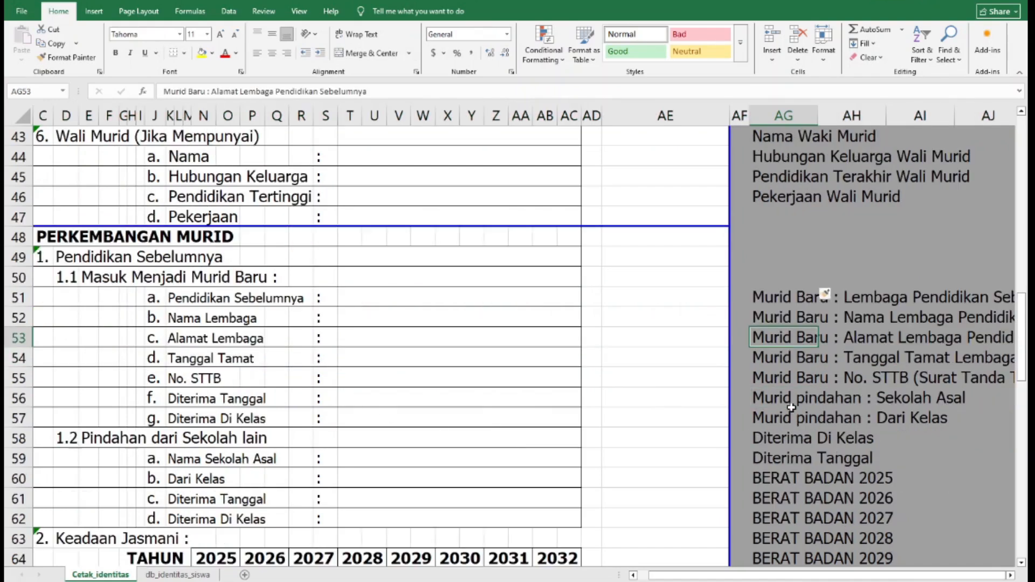
pyautogui.scroll(-3, 790, 408)
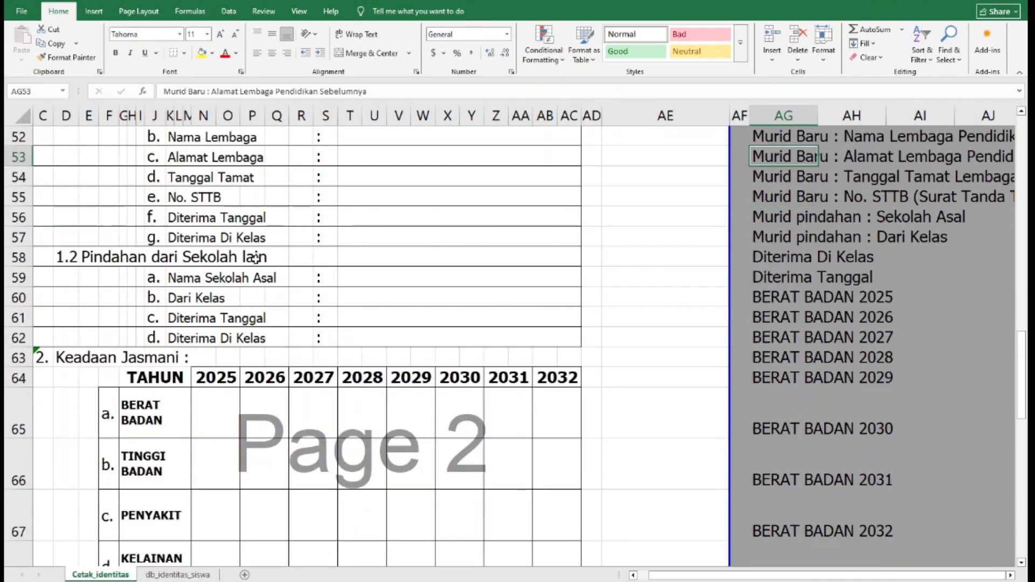
pyautogui.click(837, 264)
pyautogui.click(760, 280)
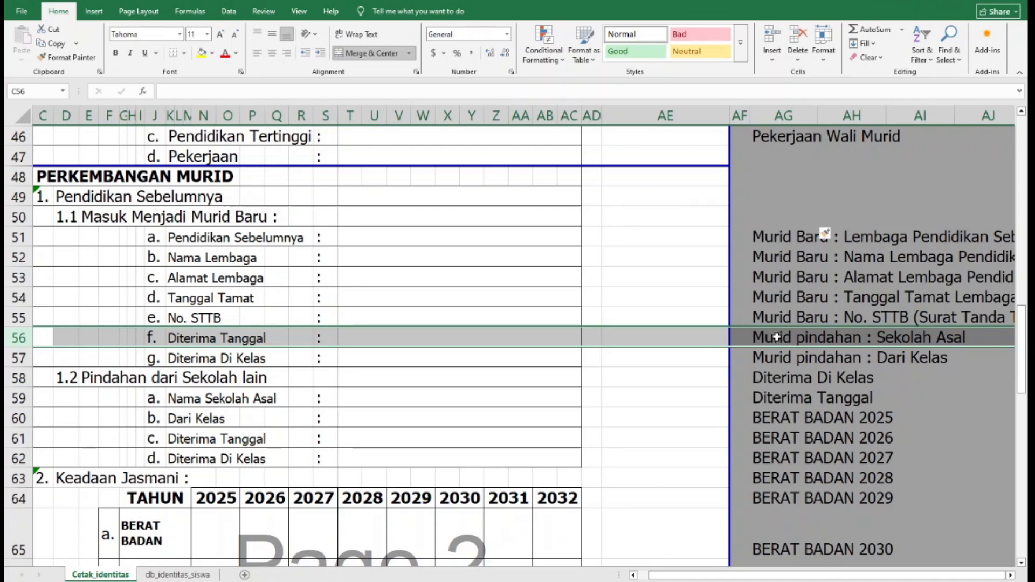
pyautogui.moveTo(776, 337); pyautogui.dragTo(785, 402)
pyautogui.rightClick(783, 357)
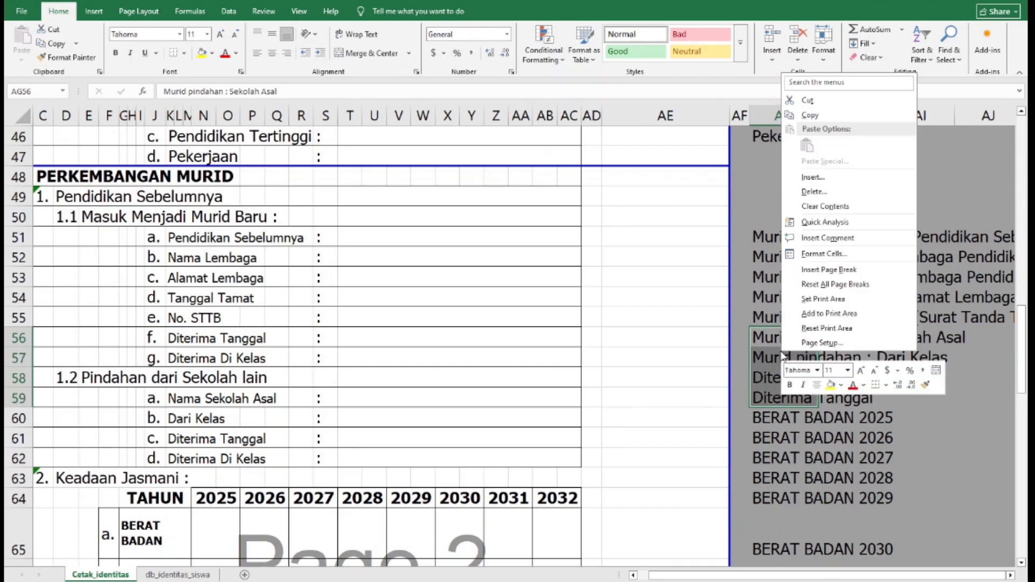
pyautogui.click(814, 178)
pyautogui.click(806, 193)
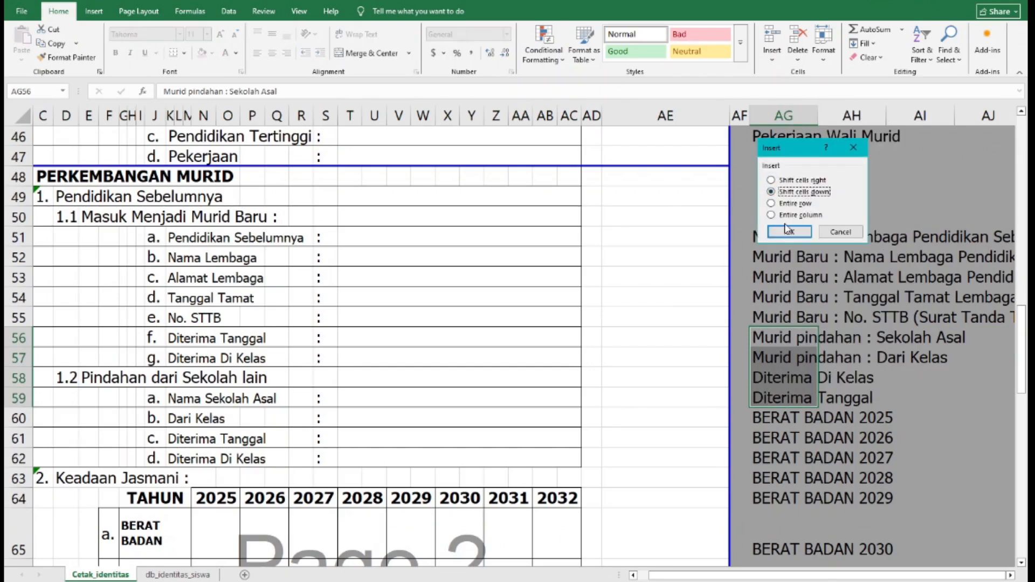
pyautogui.click(788, 232)
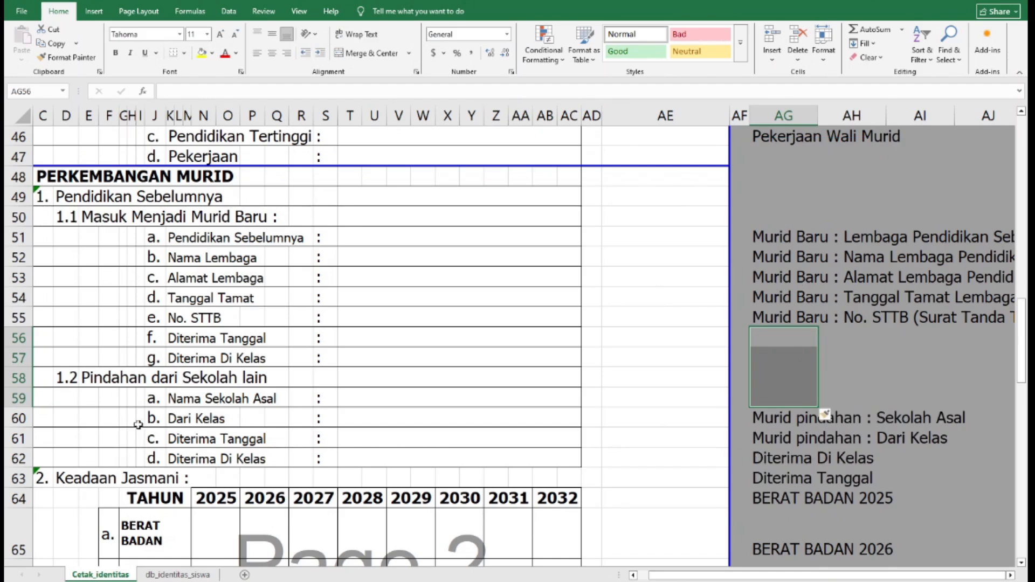
pyautogui.click(19, 399)
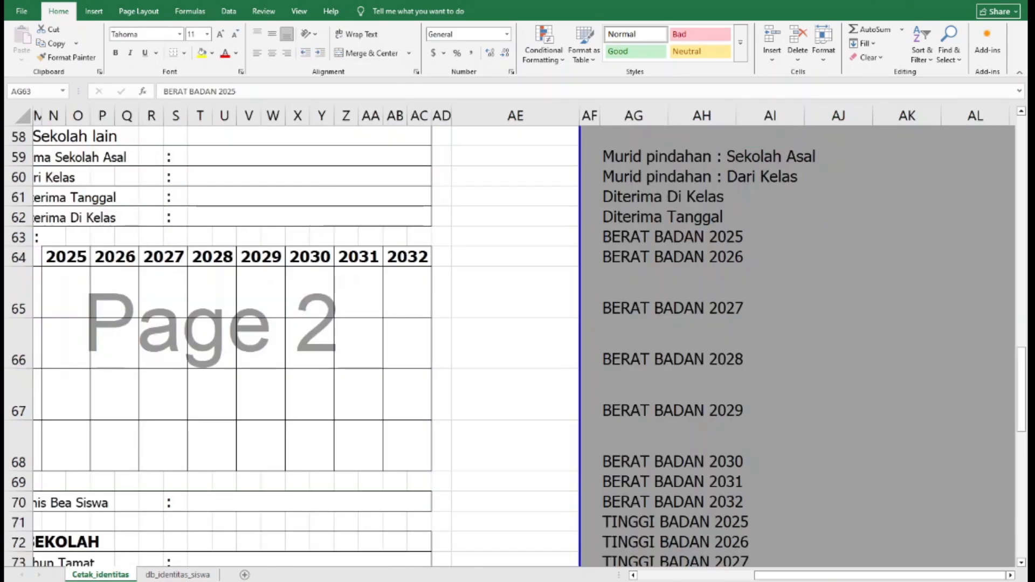
# Step: Copy the BERAT BADAN 2025 to BERAT BADAN 2032 headings in AG63:AG70
pyautogui.click(628, 243)
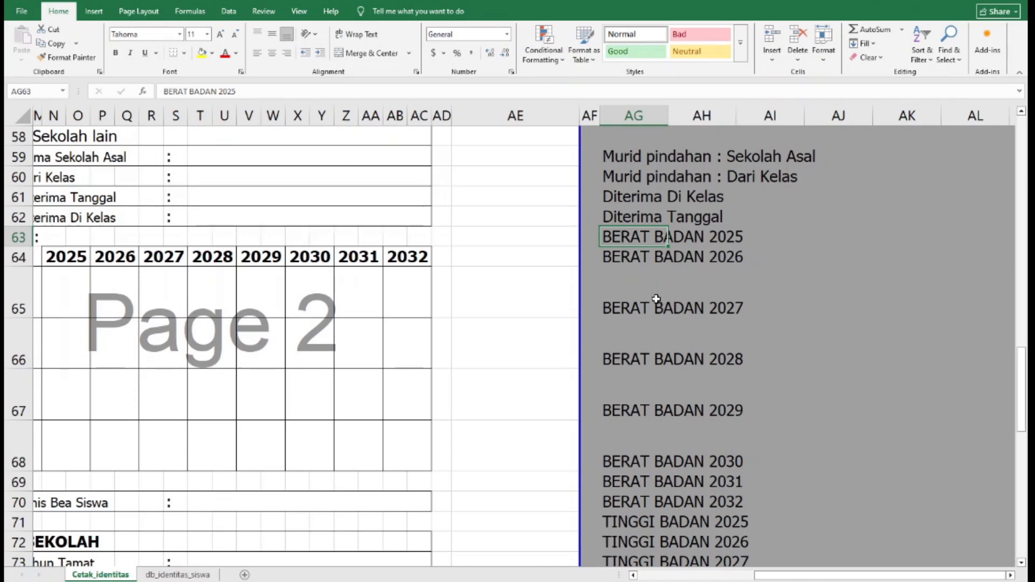
pyautogui.keyDown('shift'); pyautogui.click(609, 506); pyautogui.keyUp('shift')
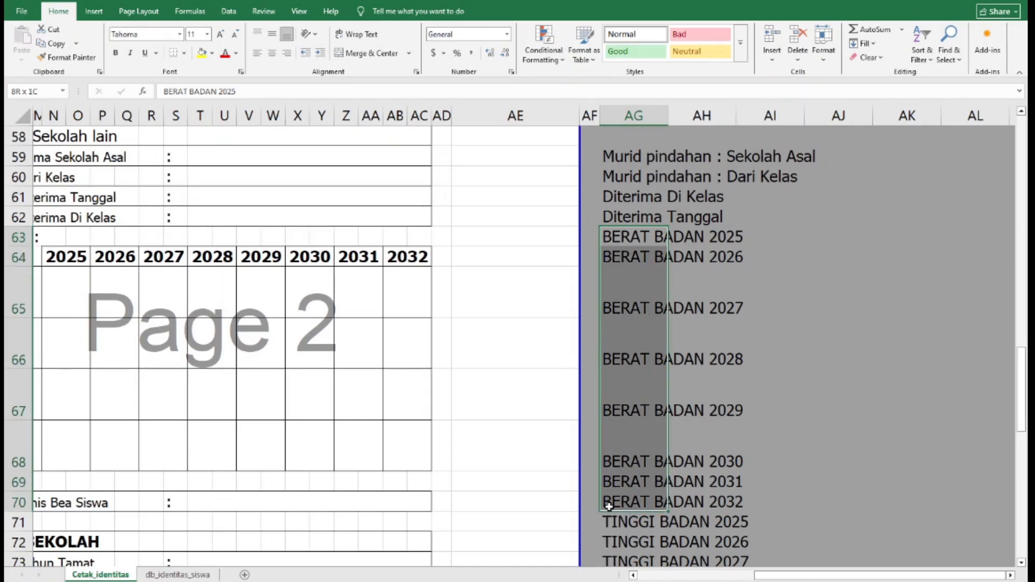
pyautogui.click(621, 237)
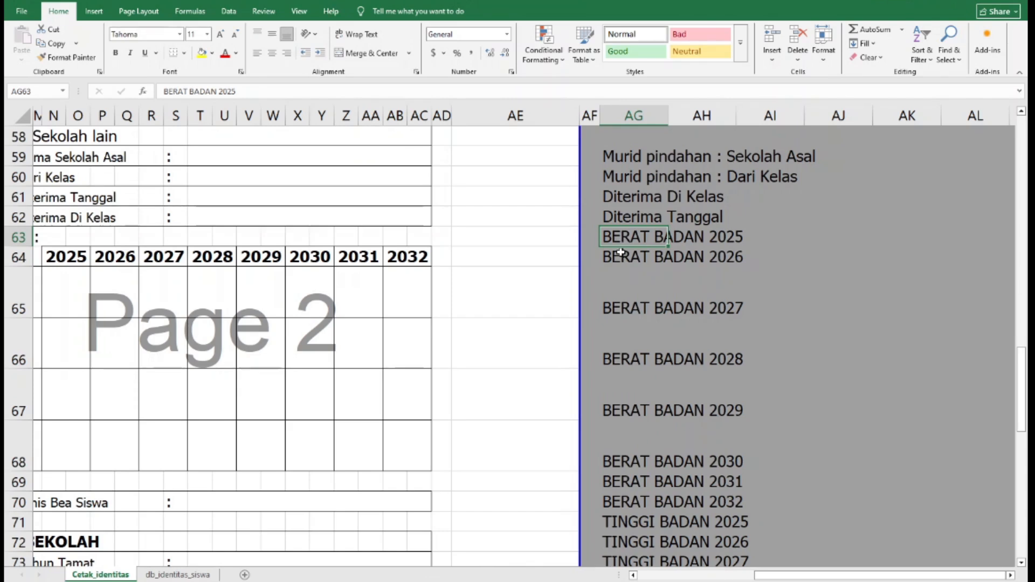
pyautogui.press('shift')
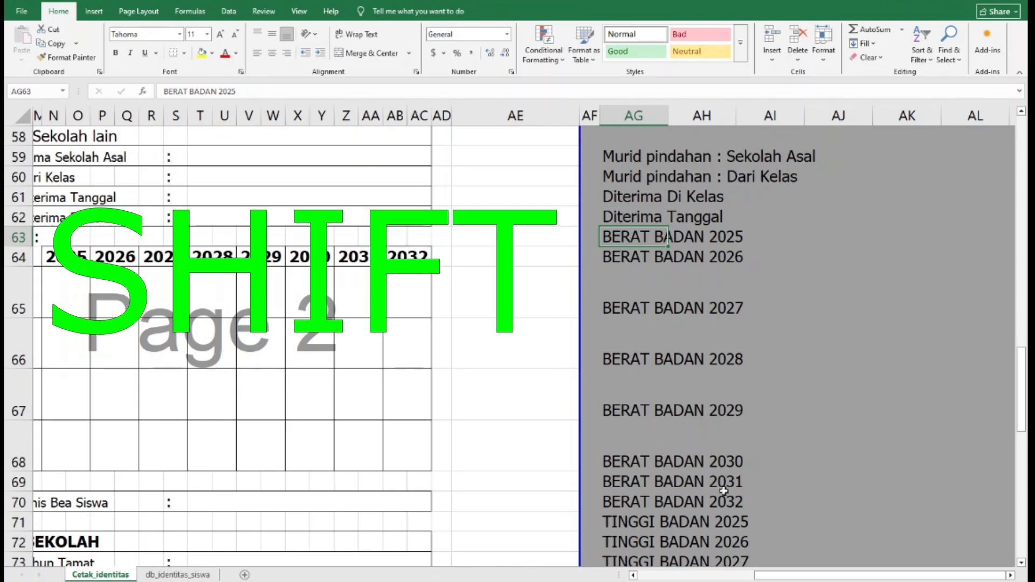
pyautogui.keyDown('shift'); pyautogui.click(614, 504); pyautogui.keyUp('shift')
pyautogui.hotkey('ctrl', 'c')
pyautogui.hotkey('ctrl', 'c')
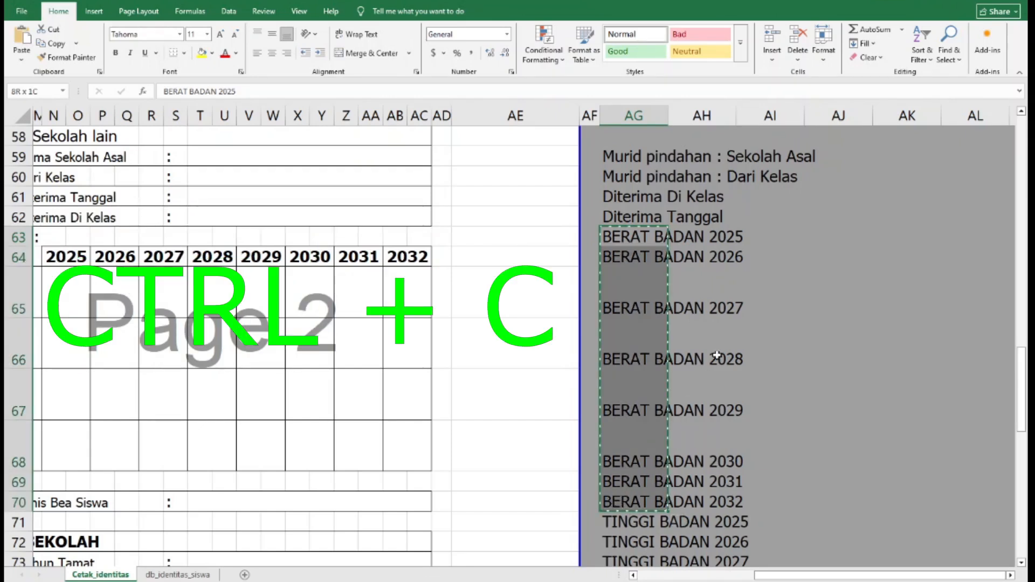
# Step: Paste the copied BERAT BADAN headings as transposed values across row 65, starting at AH65
pyautogui.click(12, 300)
pyautogui.moveTo(776, 575); pyautogui.dragTo(720, 576)
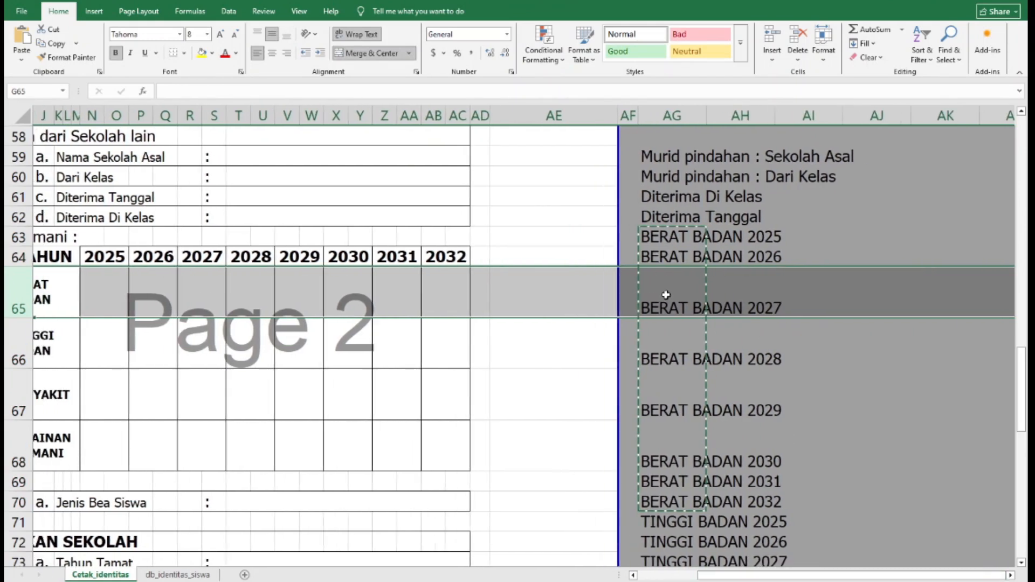
pyautogui.click(666, 295)
pyautogui.click(739, 285)
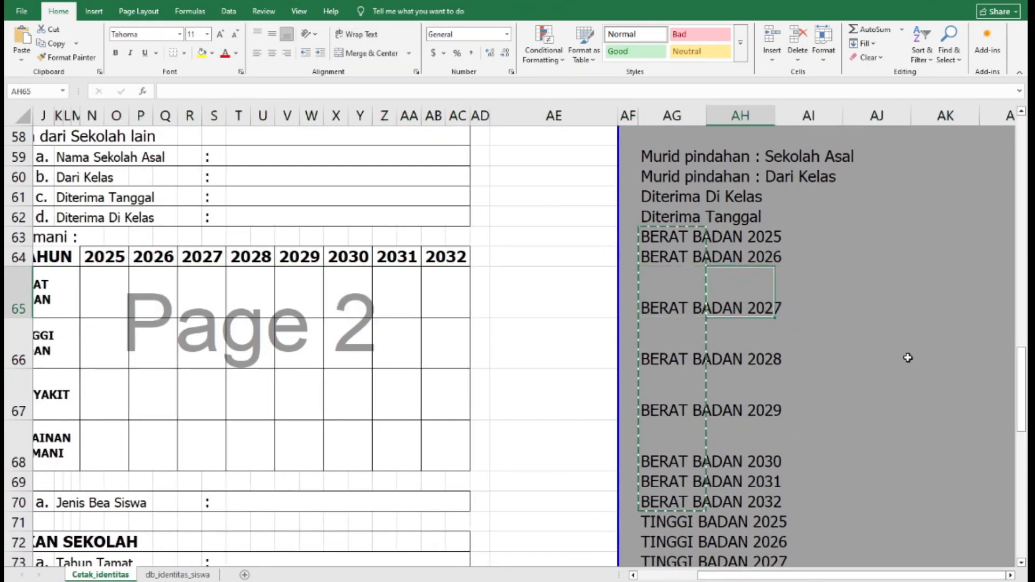
pyautogui.click(21, 59)
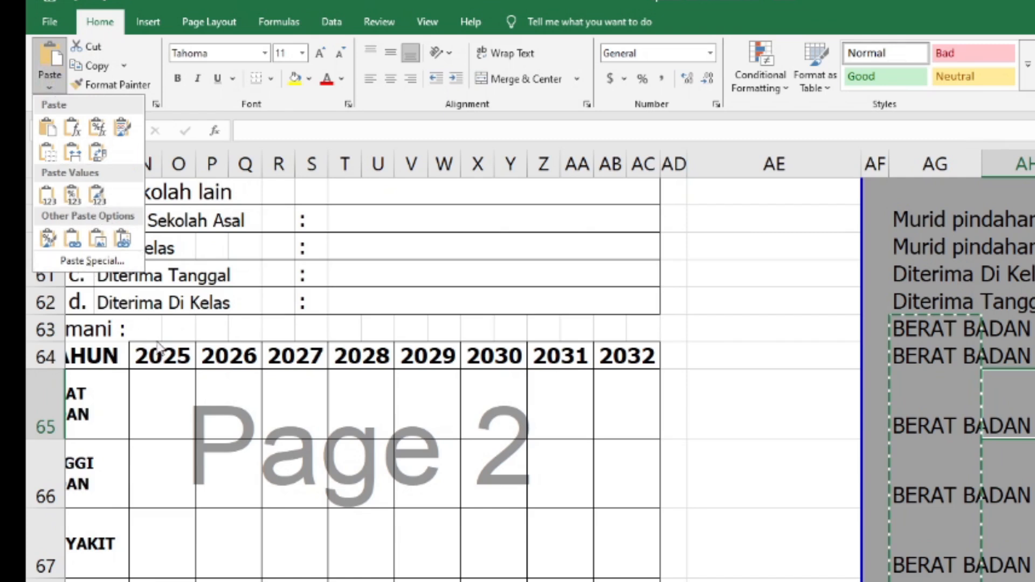
pyautogui.click(97, 261)
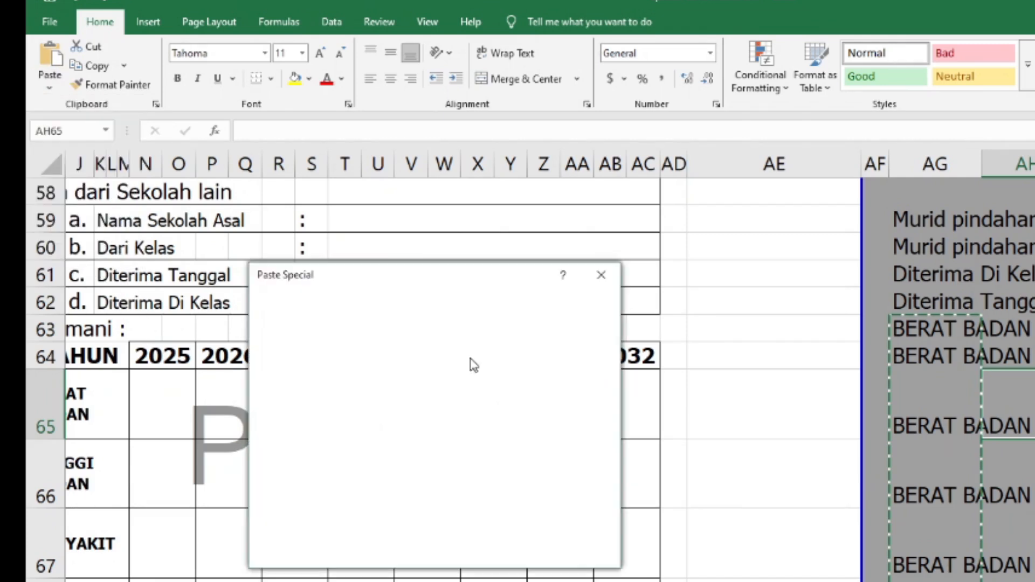
pyautogui.click(293, 357)
pyautogui.click(445, 521)
pyautogui.click(541, 552)
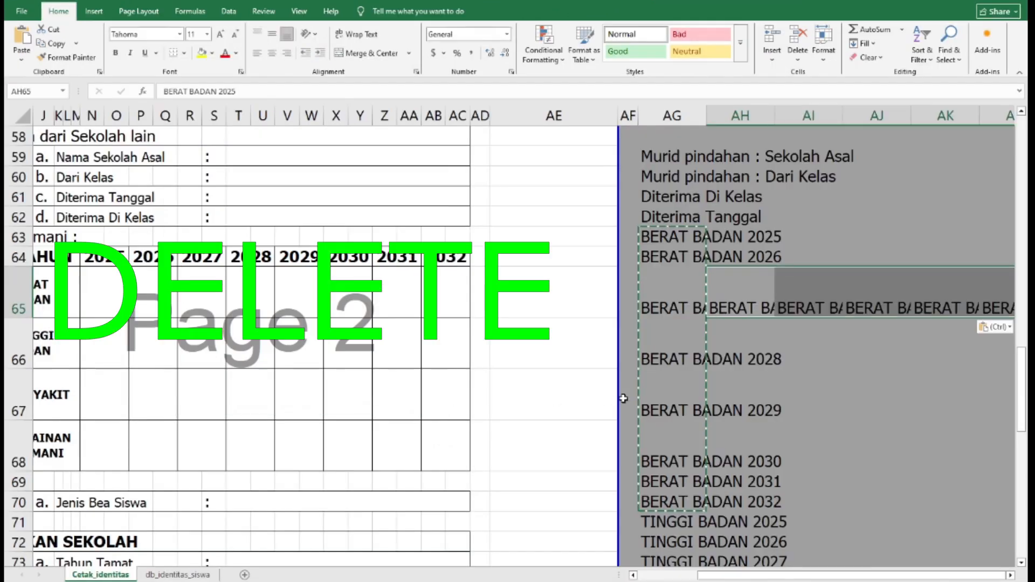
# Step: Clear the original vertical BERAT BADAN headings from AG63:AG70
pyautogui.click(651, 236)
pyautogui.moveTo(674, 511); pyautogui.dragTo(662, 505)
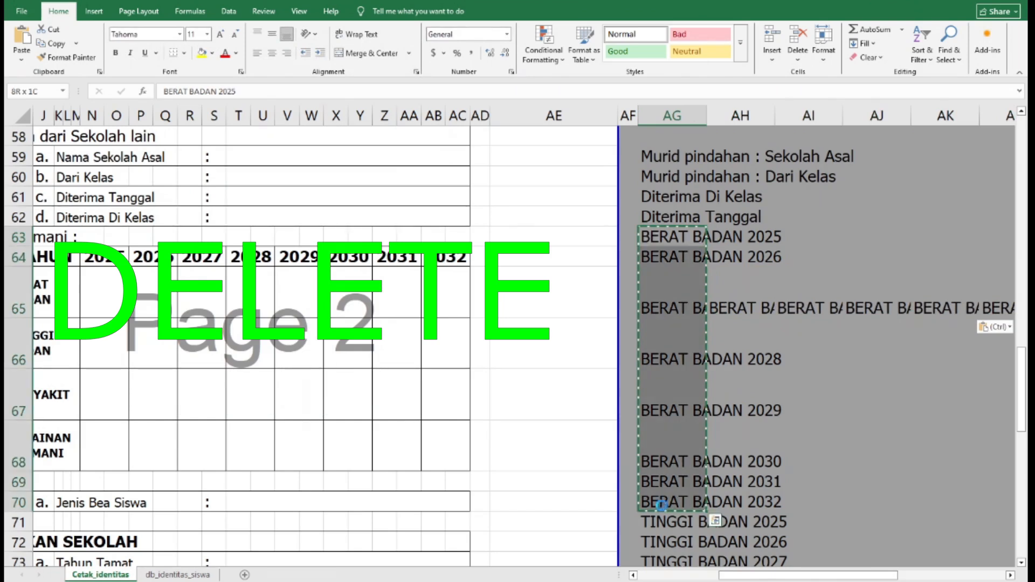
pyautogui.press('Delete')
# Step: Delete the empty cell AG65, shifting cells left so the BERAT BADAN headings start in column AG
pyautogui.click(242, 132)
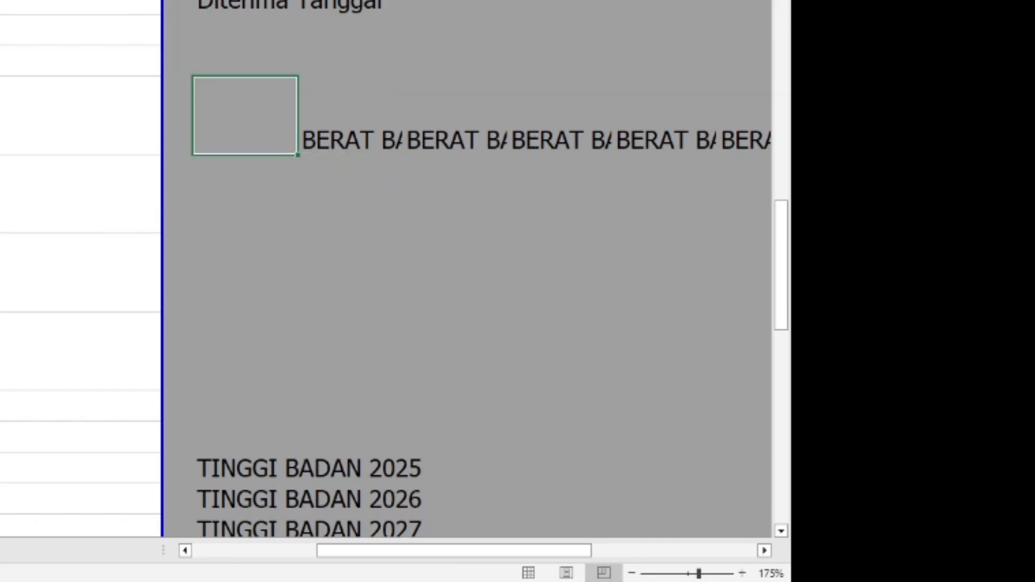
pyautogui.rightClick(247, 127)
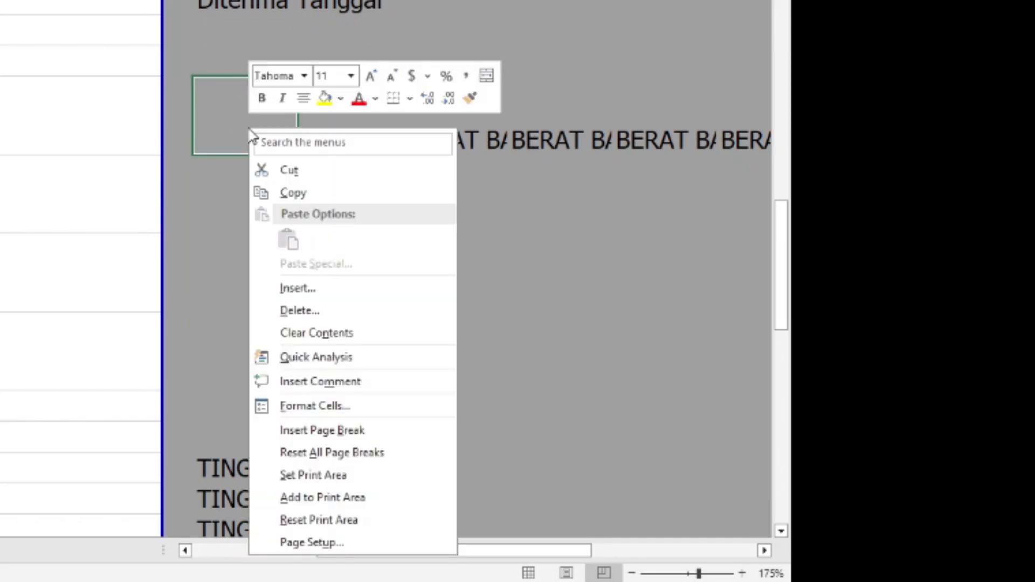
pyautogui.click(352, 311)
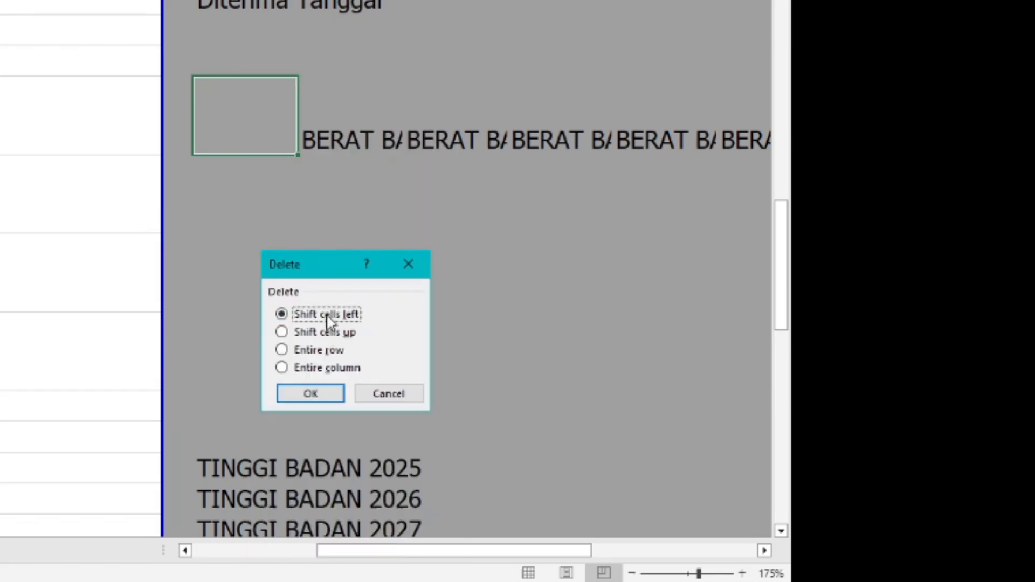
pyautogui.click(301, 397)
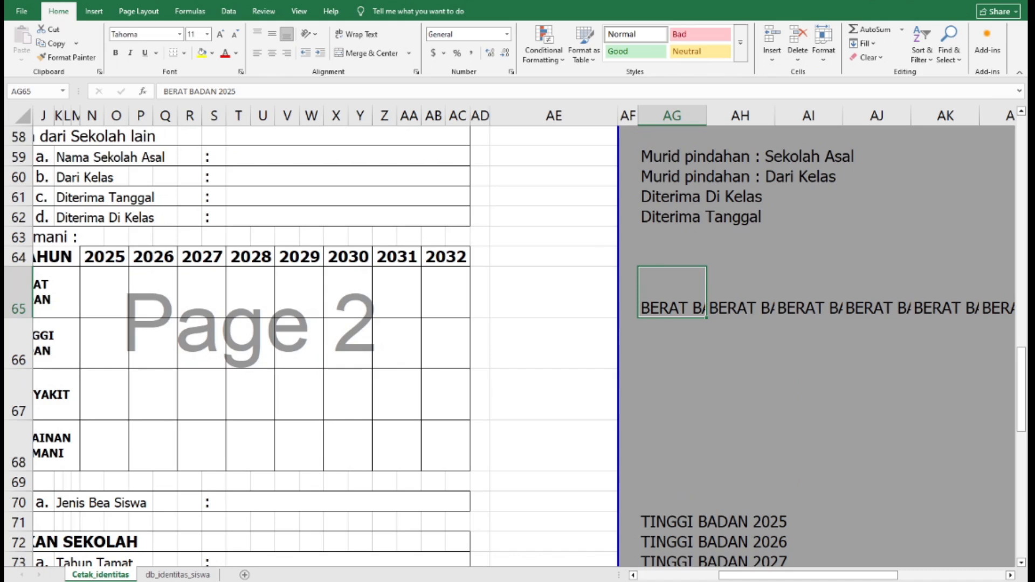
# Step: Copy the TINGGI BADAN 2025 to 2032 headings in AG71:AG78 and paste them as transposed values starting at AG66
pyautogui.moveTo(764, 576); pyautogui.dragTo(719, 575)
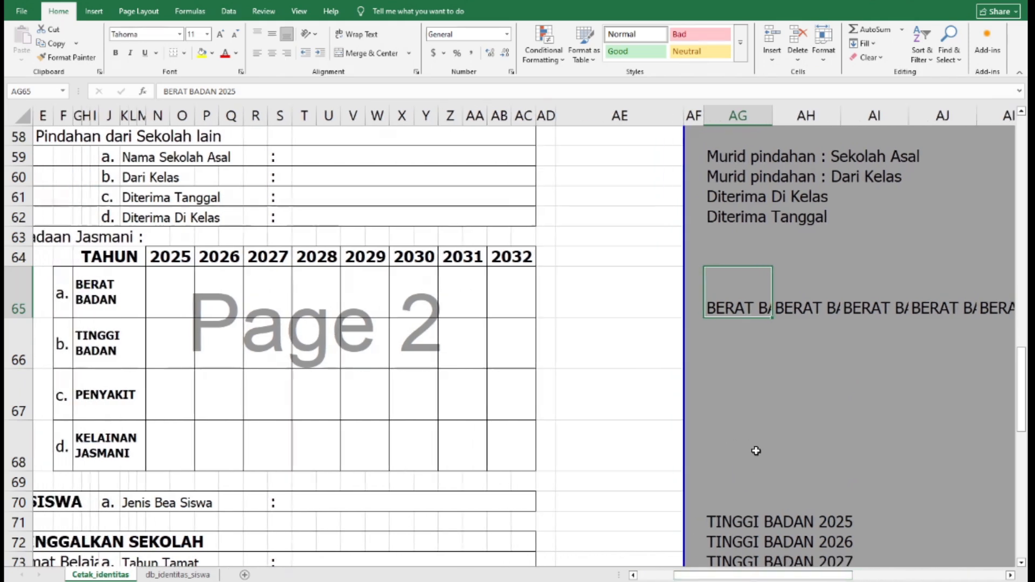
pyautogui.hotkey('ctrl', 'Down')
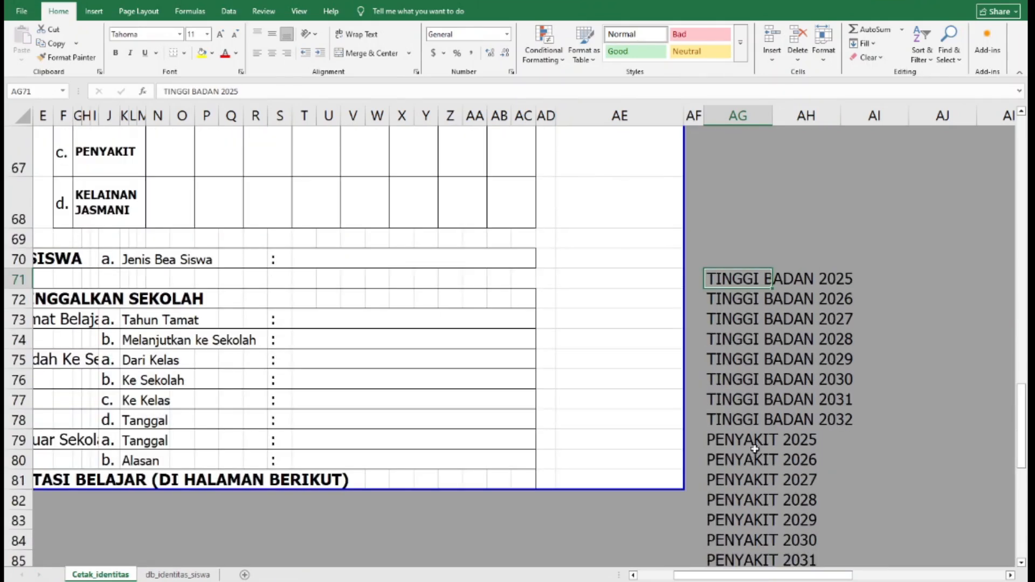
pyautogui.keyDown('shift'); pyautogui.click(749, 423); pyautogui.keyUp('shift')
pyautogui.hotkey('ctrl', 'c')
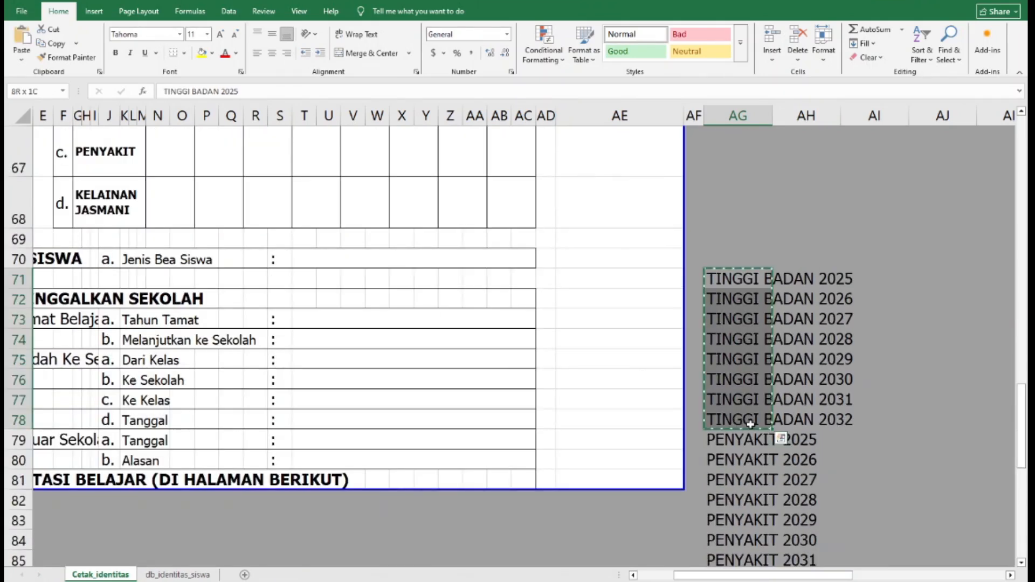
pyautogui.scroll(2, 749, 423)
pyautogui.click(737, 283)
pyautogui.click(22, 59)
pyautogui.click(38, 192)
pyautogui.click(193, 257)
pyautogui.click(318, 378)
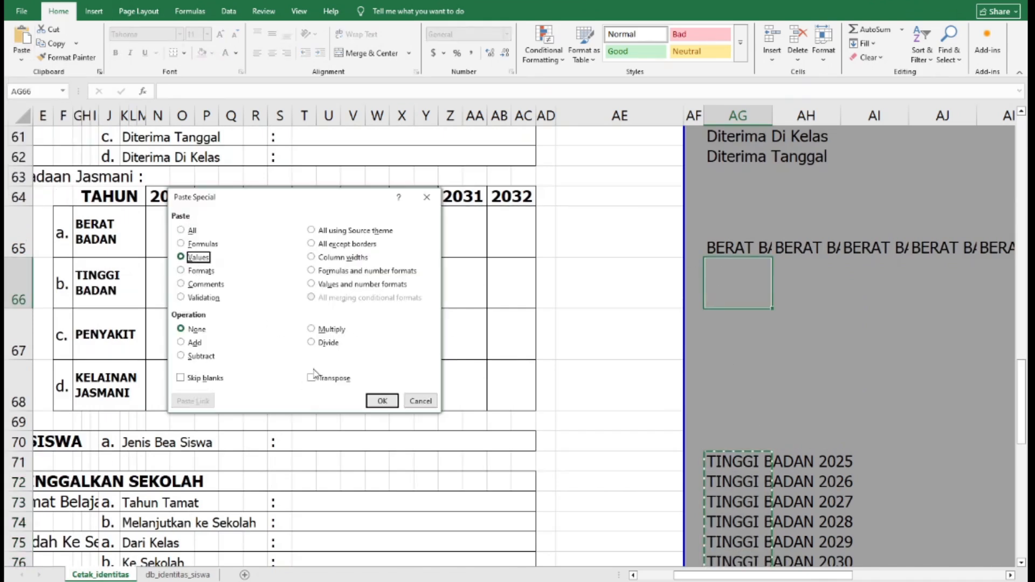
pyautogui.click(382, 401)
# Step: Clear the original vertical TINGGI BADAN headings from AG71:AG78
pyautogui.click(757, 466)
pyautogui.scroll(-2, 742, 465)
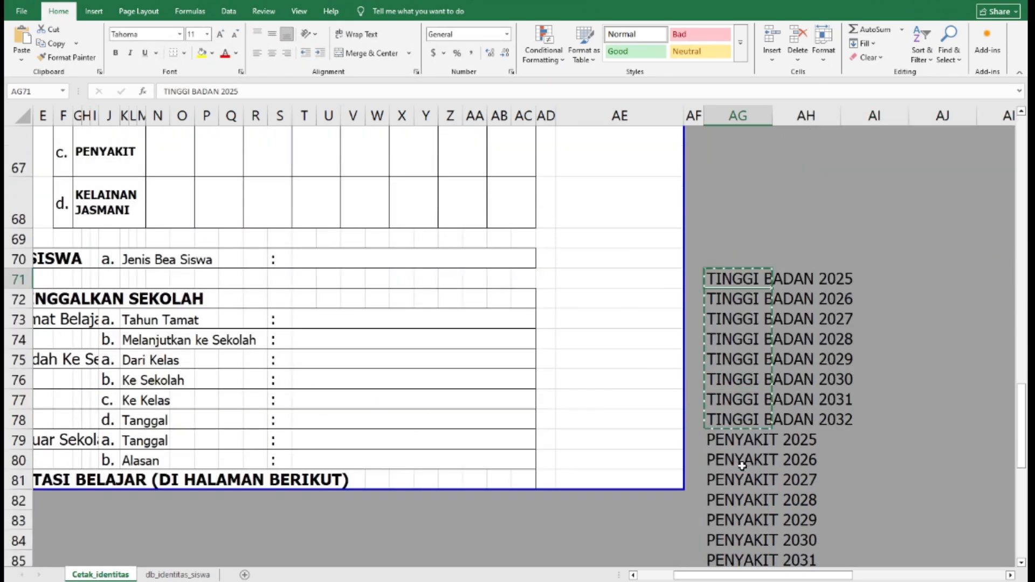
pyautogui.keyDown('shift'); pyautogui.click(734, 420); pyautogui.keyUp('shift')
pyautogui.press('Delete')
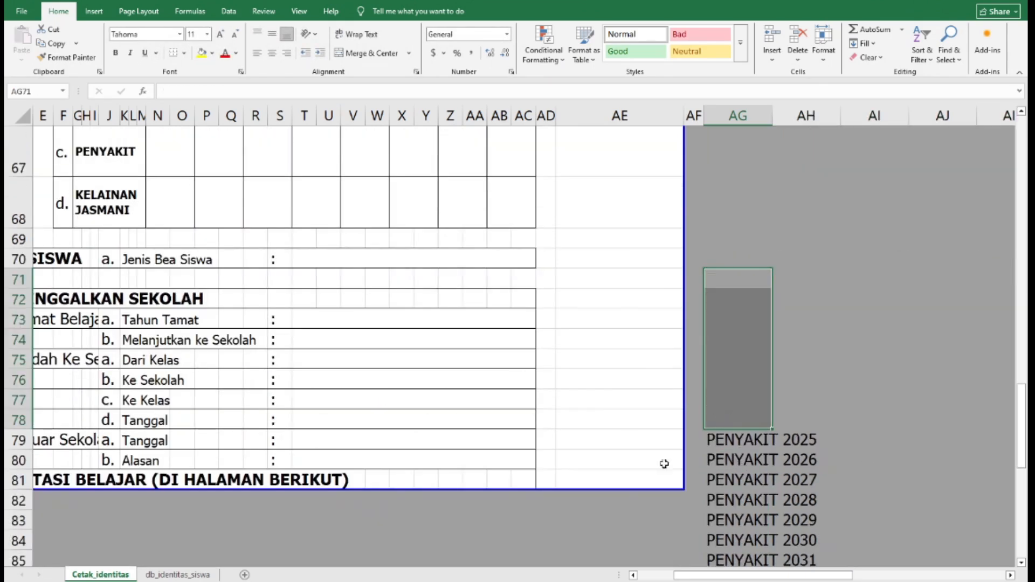
# Step: Copy the PENYAKIT 2025 to 2032 headings in AG79:AG86 and paste them as transposed values starting at AG67
pyautogui.click(721, 441)
pyautogui.scroll(-2, 721, 441)
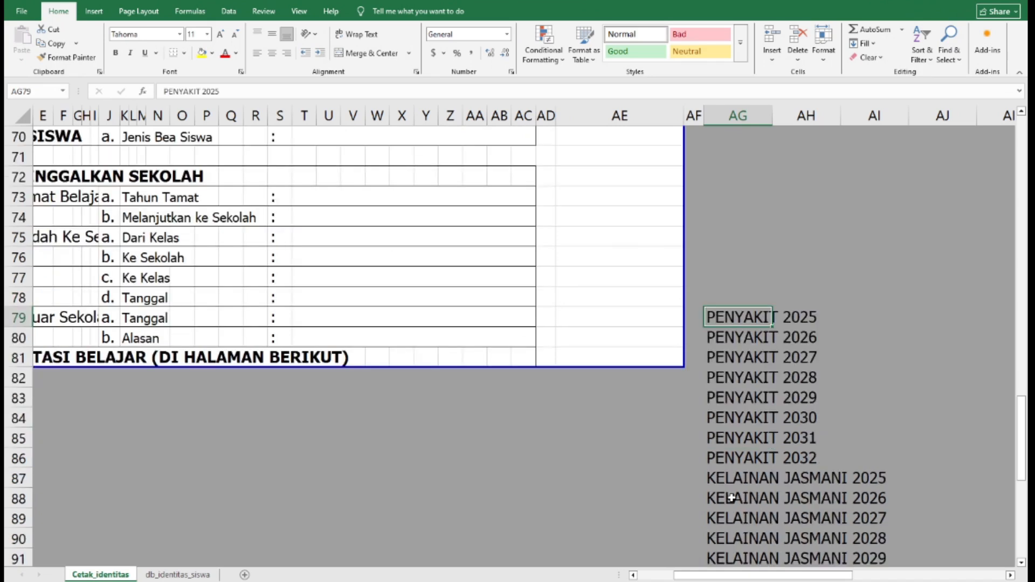
pyautogui.keyDown('shift'); pyautogui.click(725, 458); pyautogui.keyUp('shift')
pyautogui.hotkey('ctrl', 'c')
pyautogui.scroll(4, 725, 458)
pyautogui.click(733, 274)
pyautogui.click(22, 58)
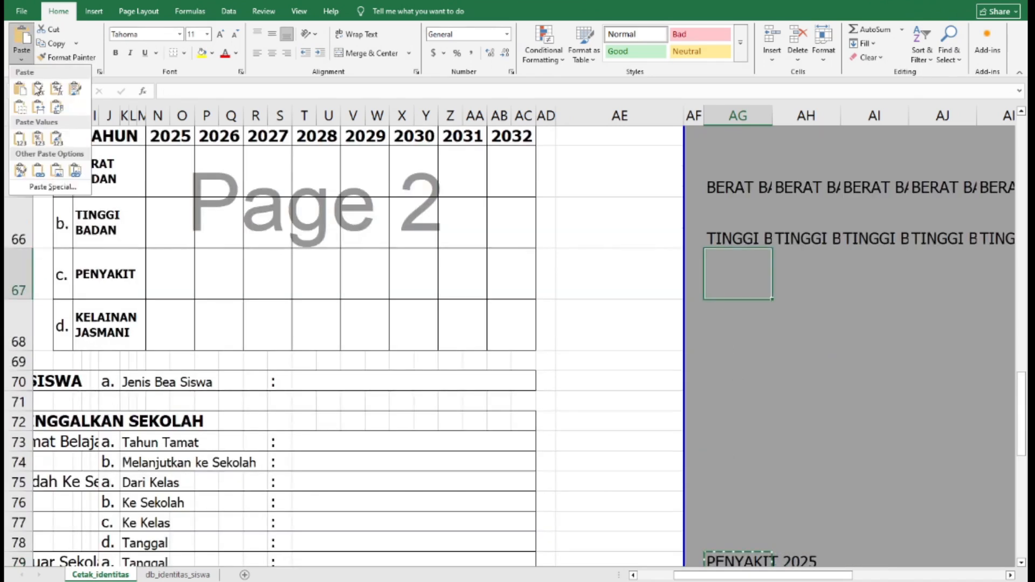
pyautogui.click(33, 186)
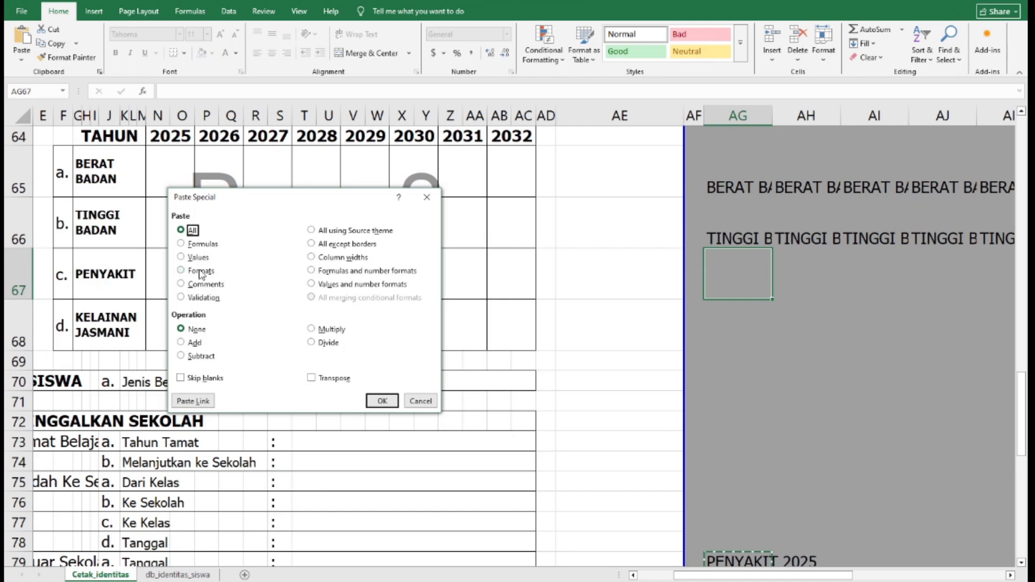
pyautogui.click(198, 258)
pyautogui.click(333, 378)
pyautogui.click(382, 401)
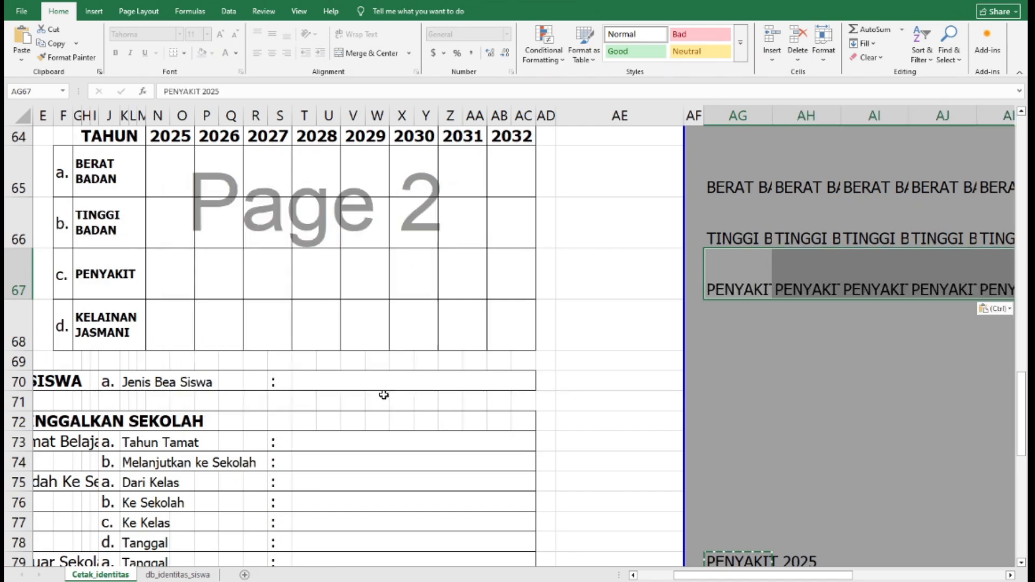
# Step: Clear the original vertical PENYAKIT headings from AG79:AG86
pyautogui.click(738, 560)
pyautogui.scroll(-3, 733, 367)
pyautogui.keyDown('shift'); pyautogui.click(723, 402); pyautogui.keyUp('shift')
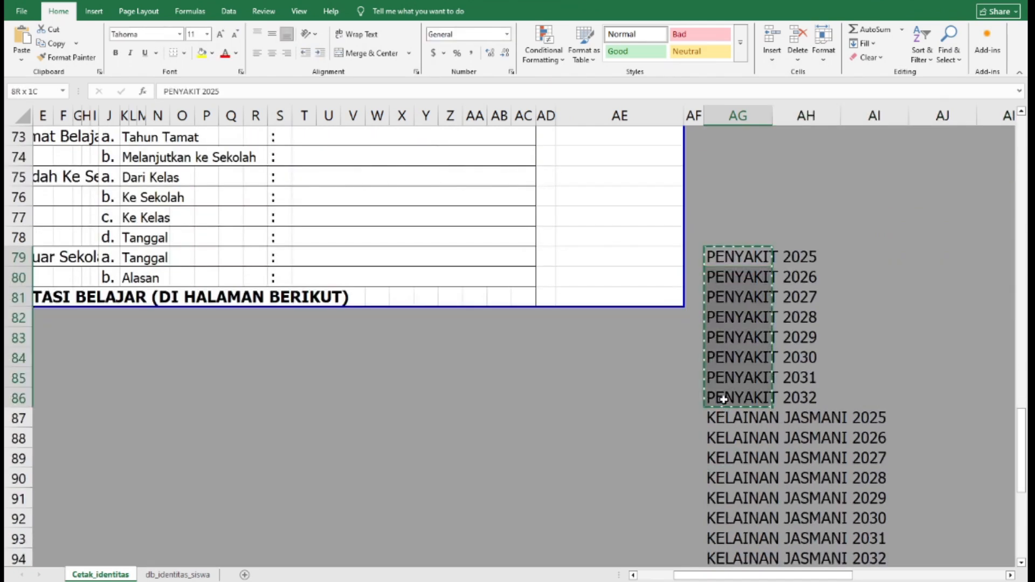
pyautogui.press('Delete')
# Step: Copy the KELAINAN JASMANI 2025 to 2032 headings in AG87:AG94 and paste them as transposed values starting at AG68
pyautogui.click(722, 418)
pyautogui.scroll(-3, 743, 364)
pyautogui.keyDown('shift'); pyautogui.click(744, 375); pyautogui.keyUp('shift')
pyautogui.hotkey('ctrl', 'c')
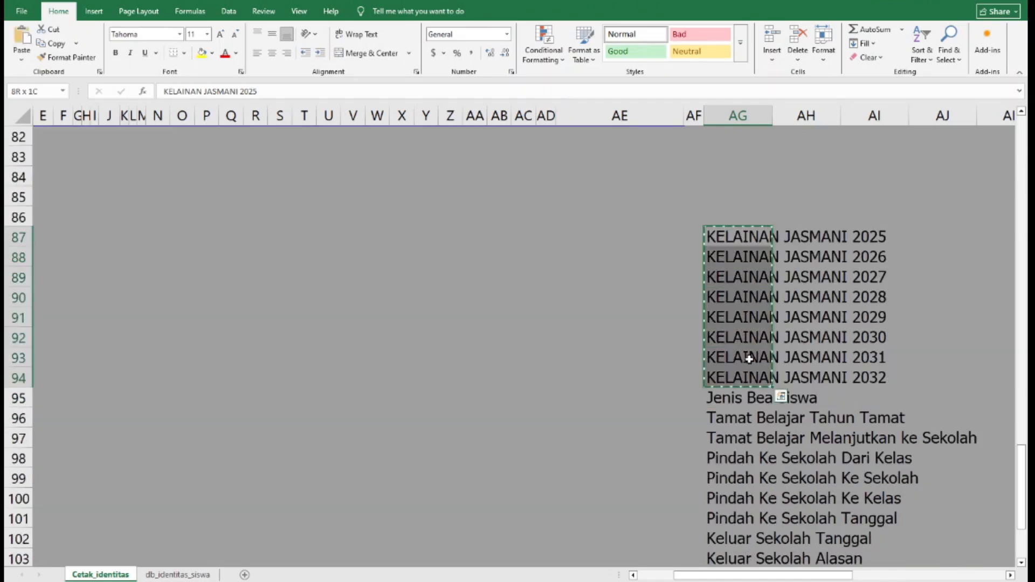
pyautogui.scroll(6, 747, 360)
pyautogui.click(744, 334)
pyautogui.click(21, 58)
pyautogui.click(62, 186)
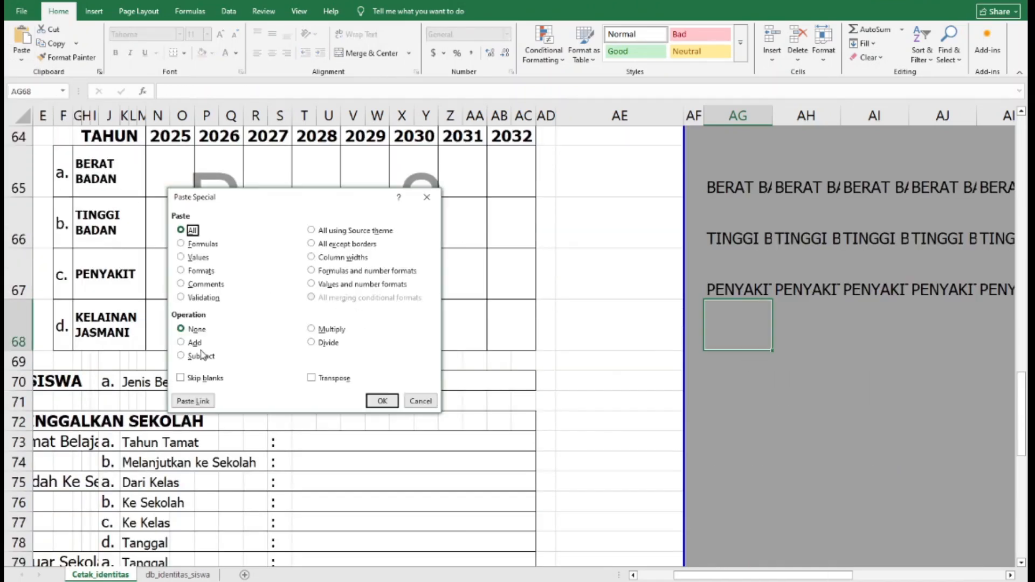
pyautogui.click(198, 257)
pyautogui.click(312, 378)
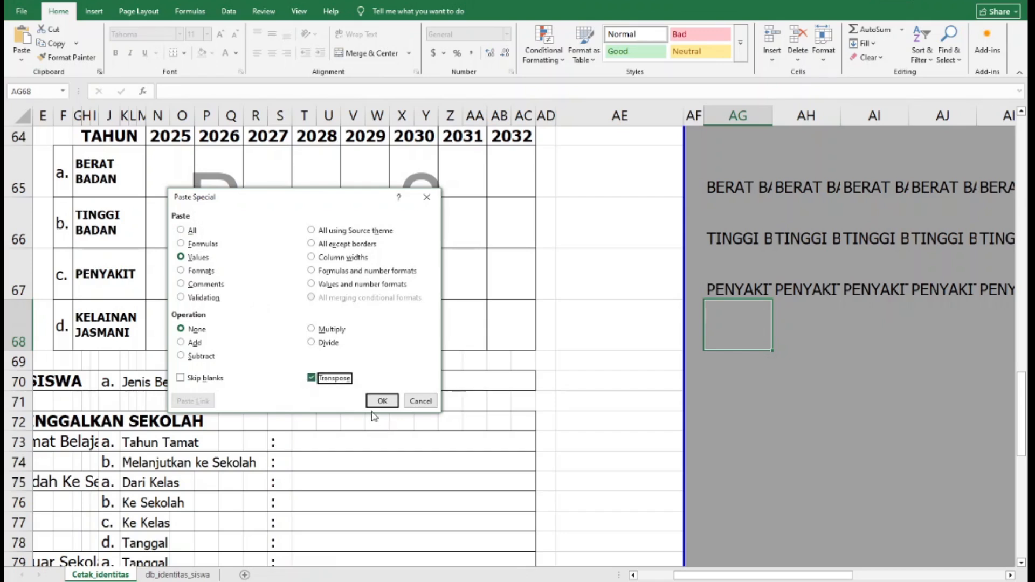
pyautogui.click(387, 401)
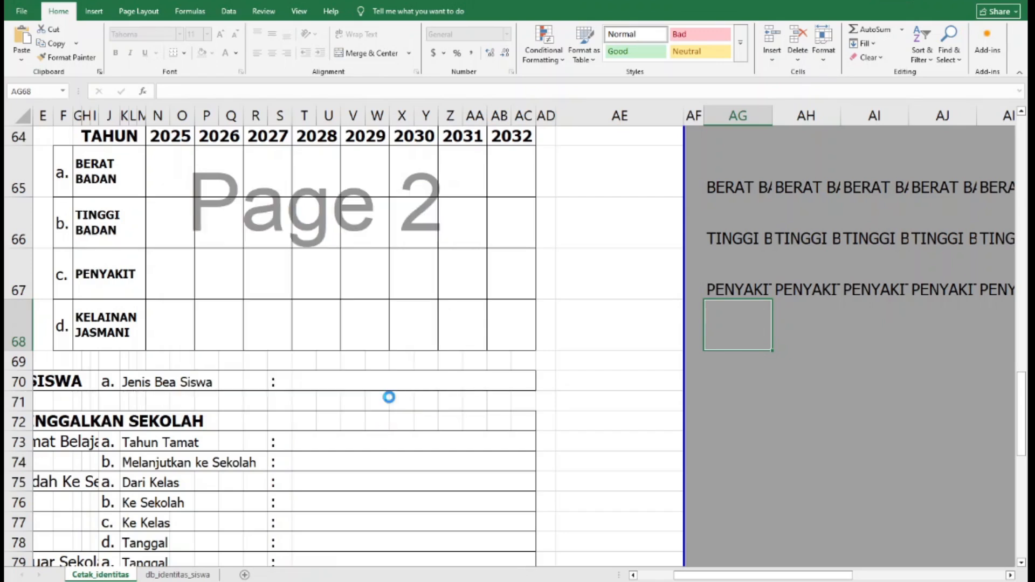
# Step: Delete cells AG69:AG94, shifting cells up, to remove the gap and the original vertical KELAINAN JASMANI headings
pyautogui.click(713, 366)
pyautogui.scroll(-4, 753, 417)
pyautogui.keyDown('shift'); pyautogui.click(762, 341); pyautogui.keyUp('shift')
pyautogui.scroll(5, 763, 342)
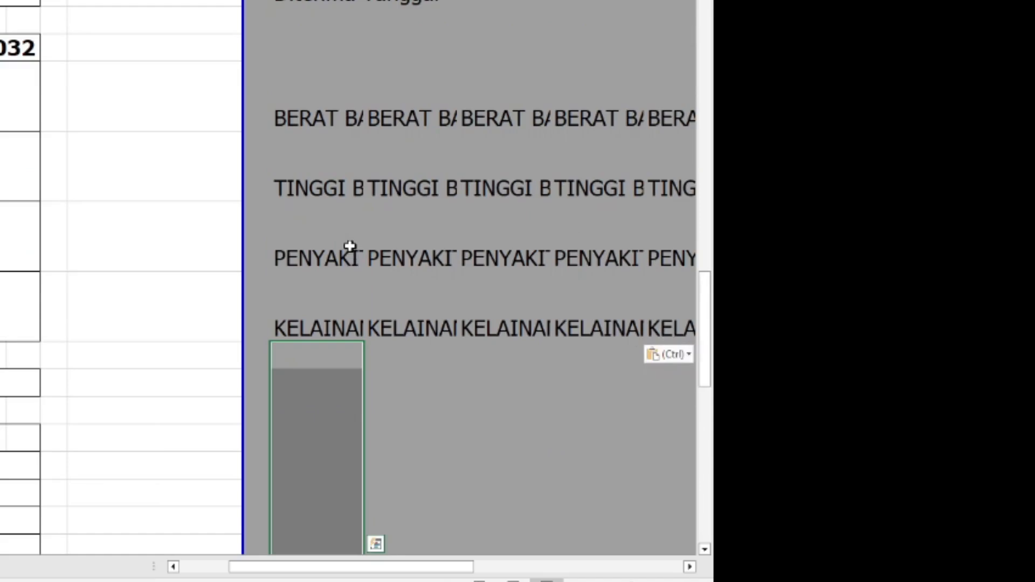
pyautogui.scroll(-1, 348, 280)
pyautogui.rightClick(296, 314)
pyautogui.click(343, 96)
pyautogui.click(332, 115)
pyautogui.click(317, 172)
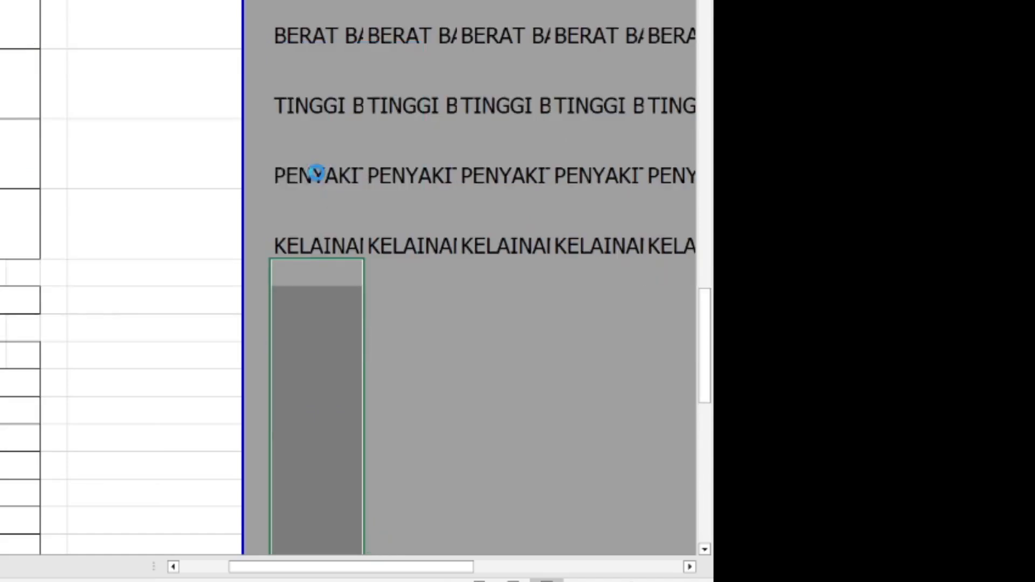
# Step: Insert a blank cell at AG69, shifting cells down, so the Jenis Bea Siswa heading lines up with form row 70
pyautogui.click(19, 381)
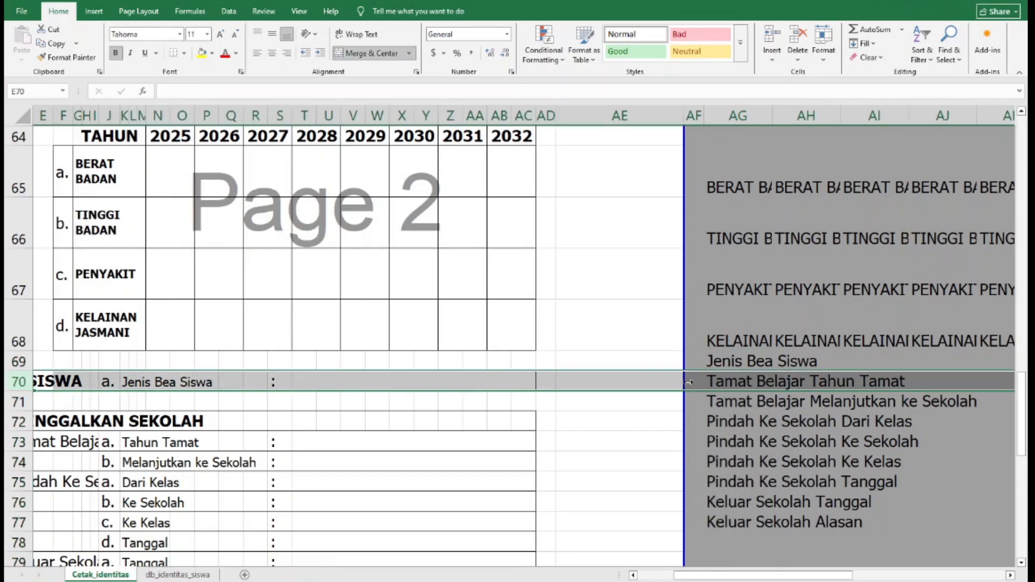
pyautogui.click(719, 361)
pyautogui.rightClick(720, 361)
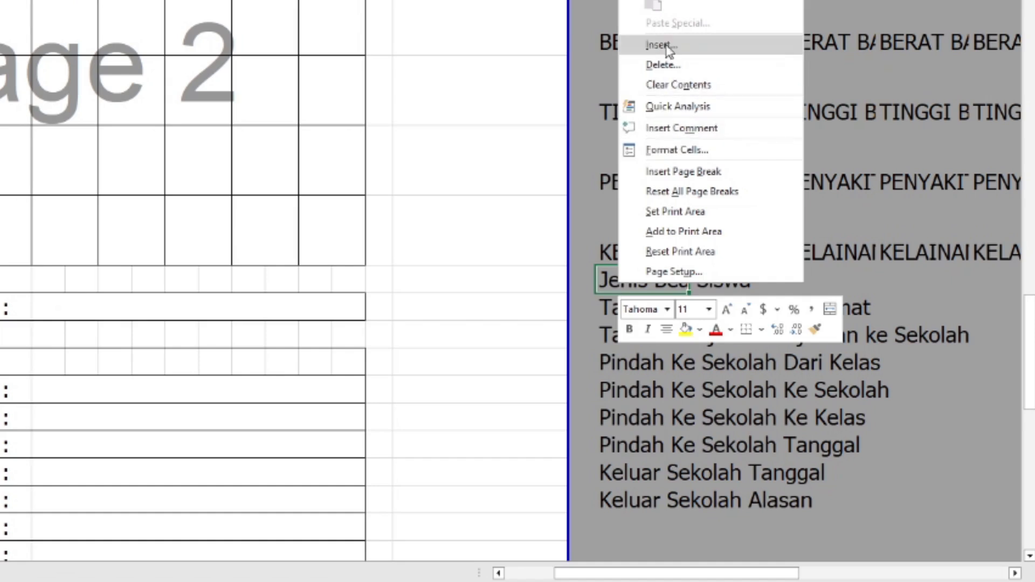
pyautogui.click(757, 192)
pyautogui.click(646, 61)
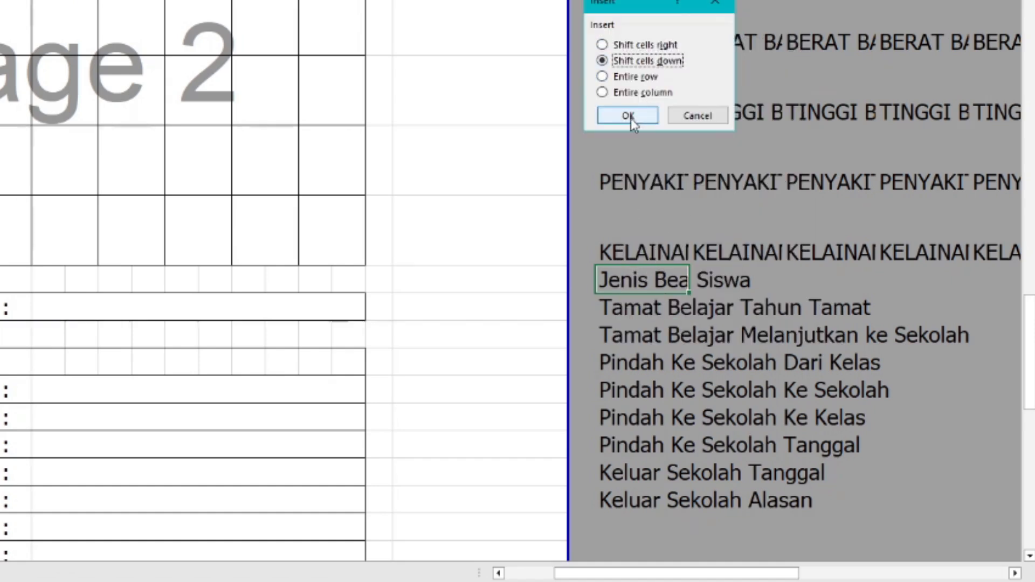
pyautogui.click(629, 116)
# Step: Insert a blank cell above the Tamat Belajar Tahun Tamat heading and move the block down to Keluar Sekolah Alasan into AG73:AG80
pyautogui.rightClick(617, 339)
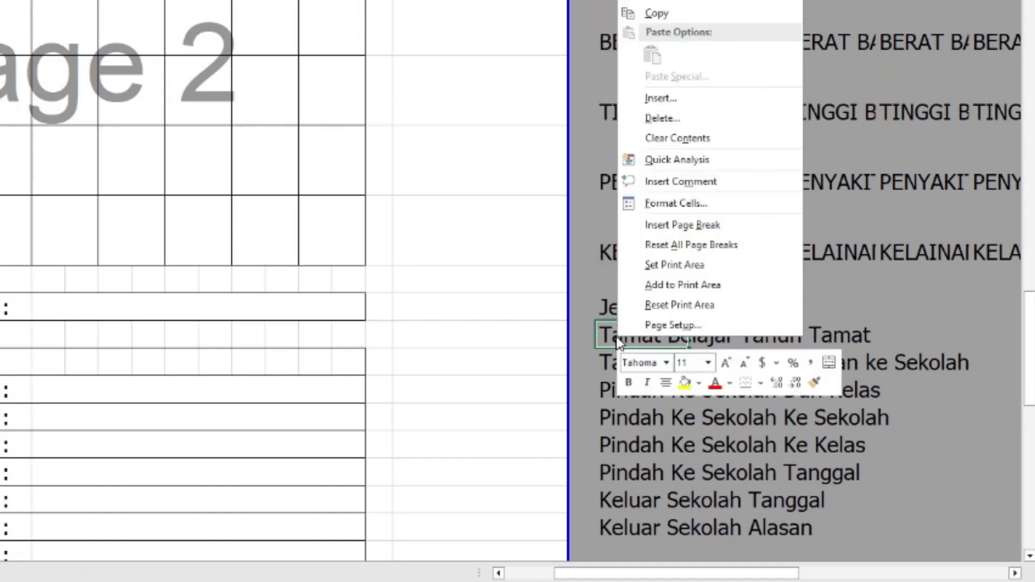
pyautogui.click(673, 99)
pyautogui.click(661, 118)
pyautogui.click(635, 173)
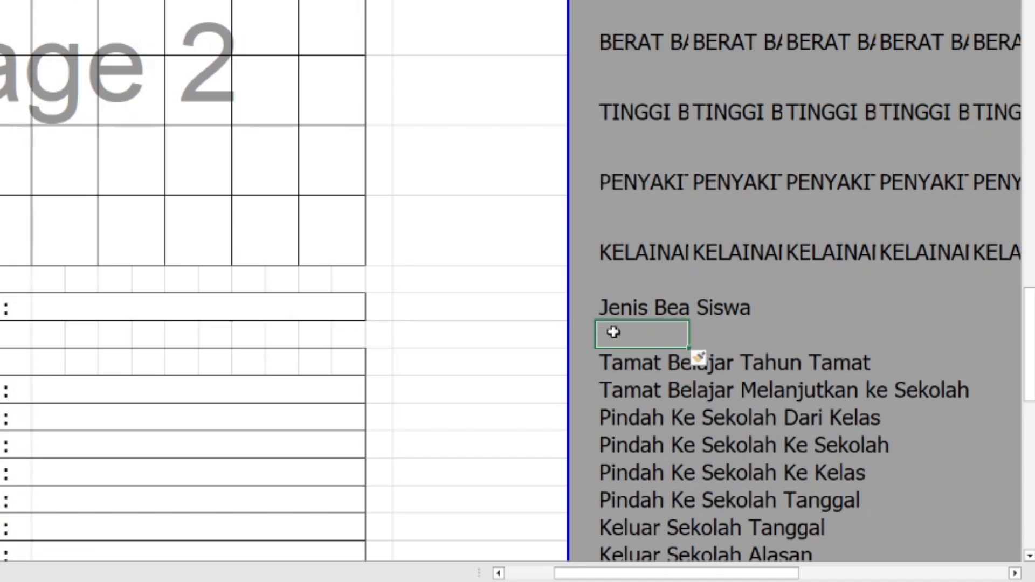
pyautogui.press('Down')
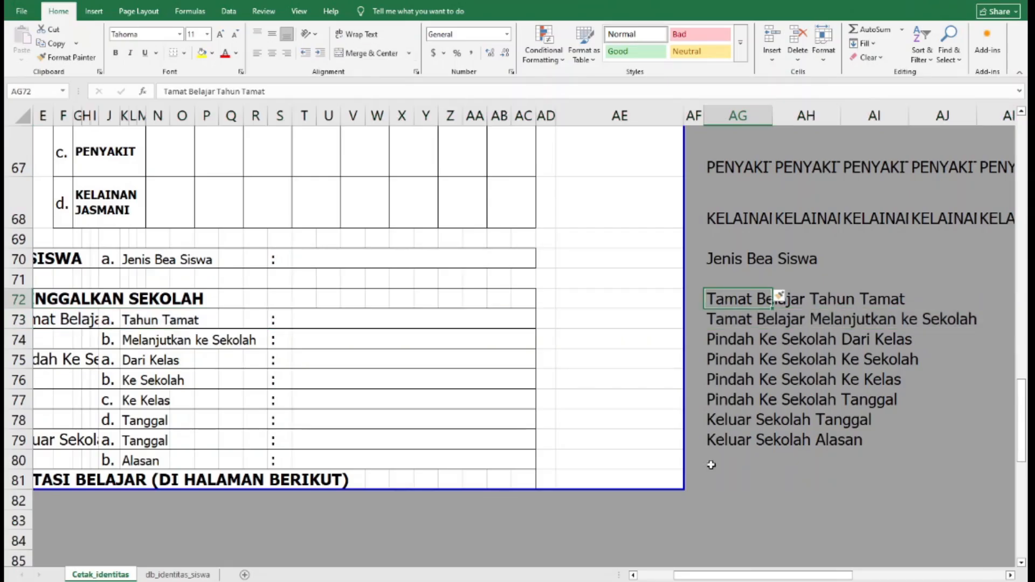
pyautogui.keyDown('shift'); pyautogui.click(724, 432); pyautogui.keyUp('shift')
pyautogui.moveTo(727, 289); pyautogui.dragTo(727, 311)
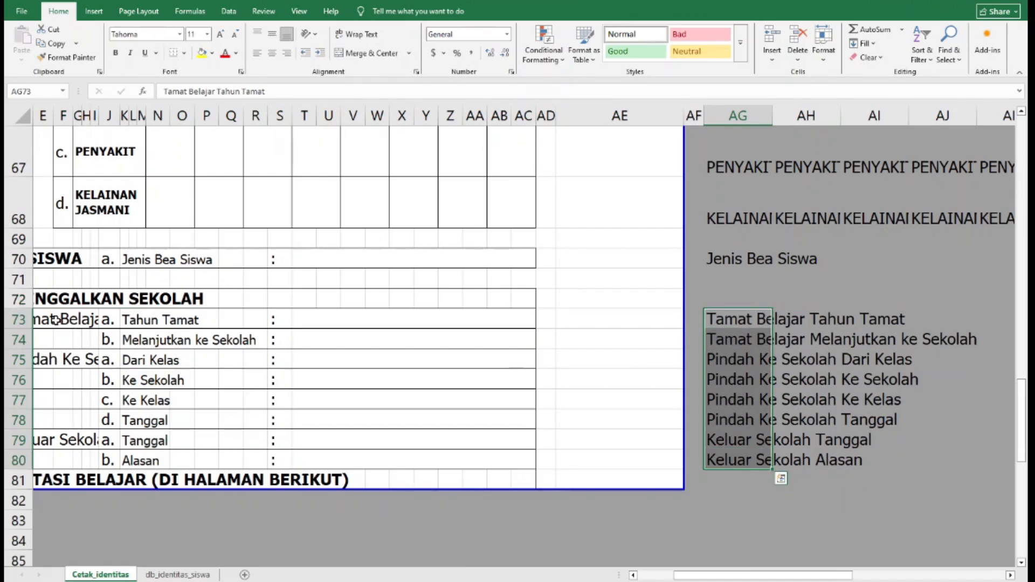
# Step: Check the column AG headings against the form labels in rows 73 to 80 and through the earlier sections
pyautogui.click(17, 319)
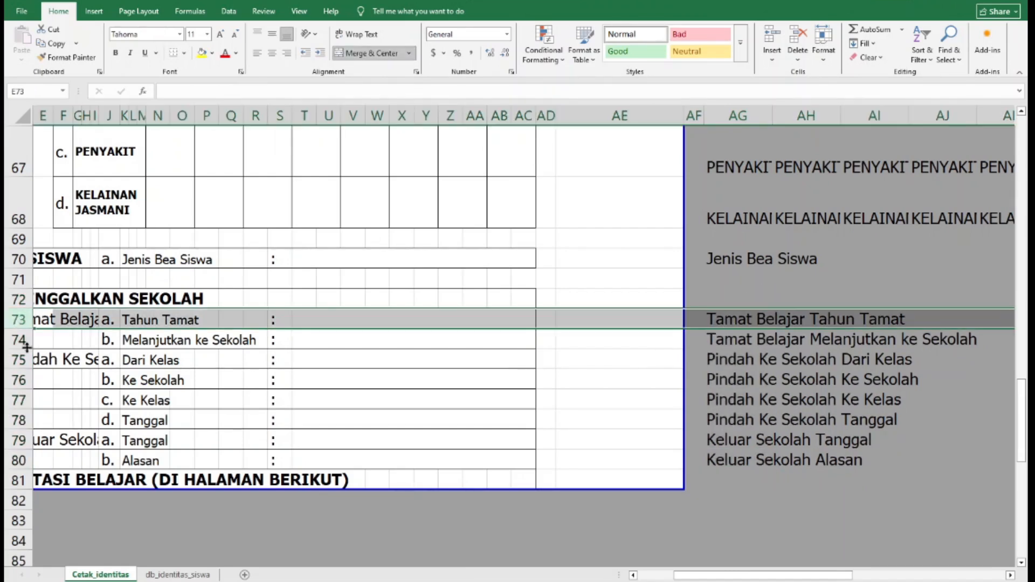
pyautogui.click(28, 339)
pyautogui.click(21, 359)
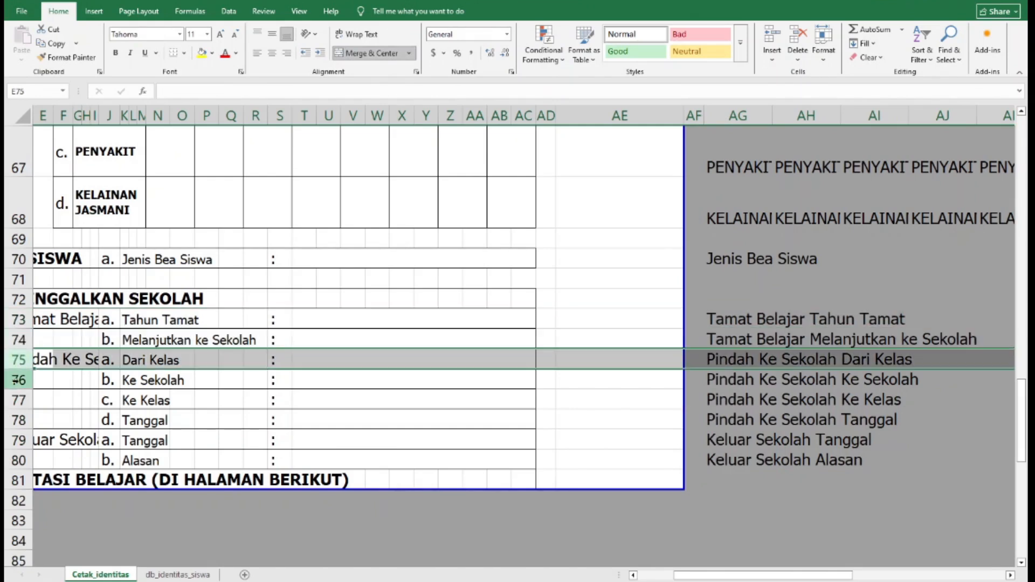
pyautogui.click(19, 440)
pyautogui.click(20, 465)
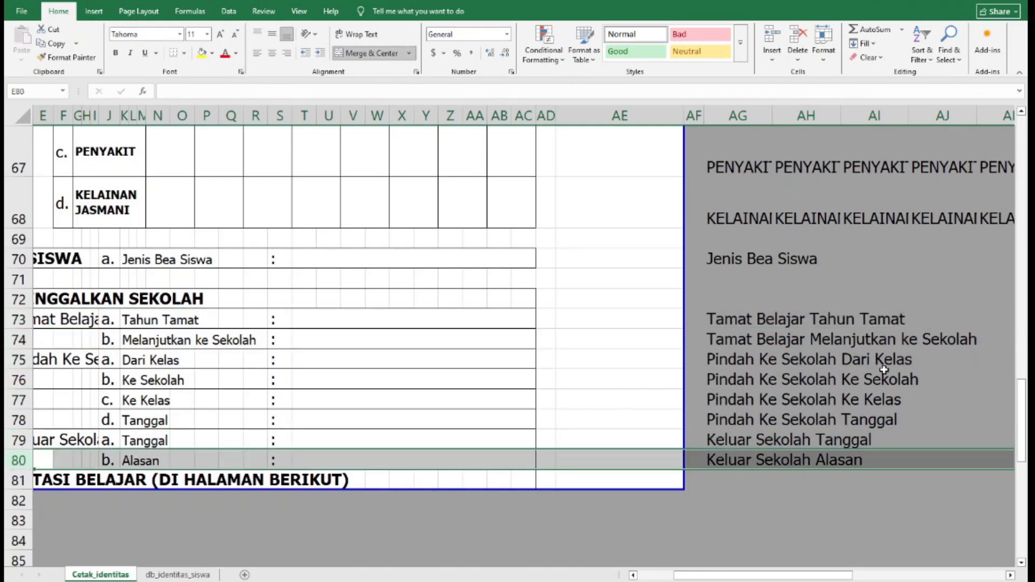
pyautogui.click(719, 381)
pyautogui.scroll(20, 771, 439)
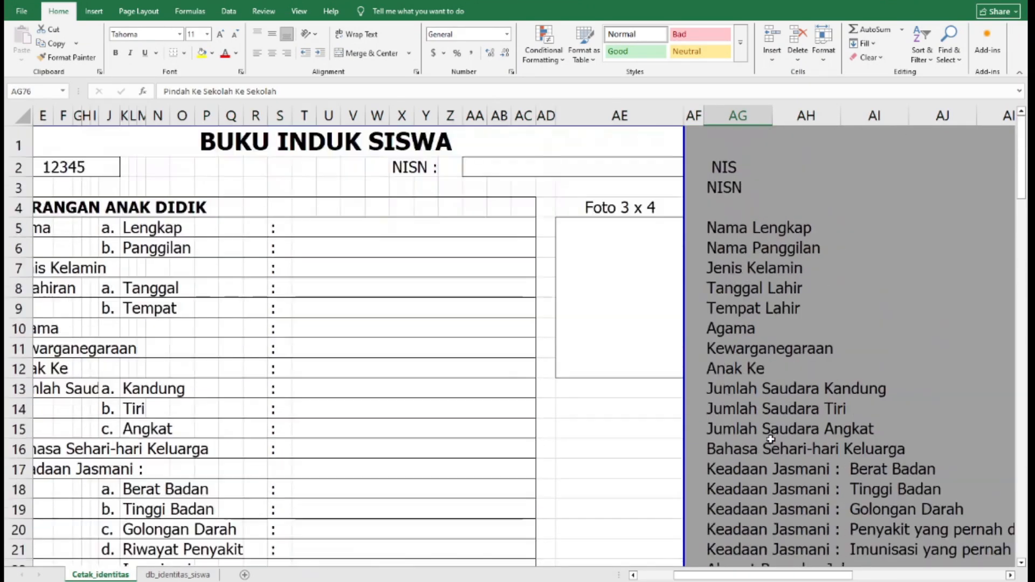
pyautogui.scroll(-1, 771, 439)
pyautogui.scroll(1, 769, 439)
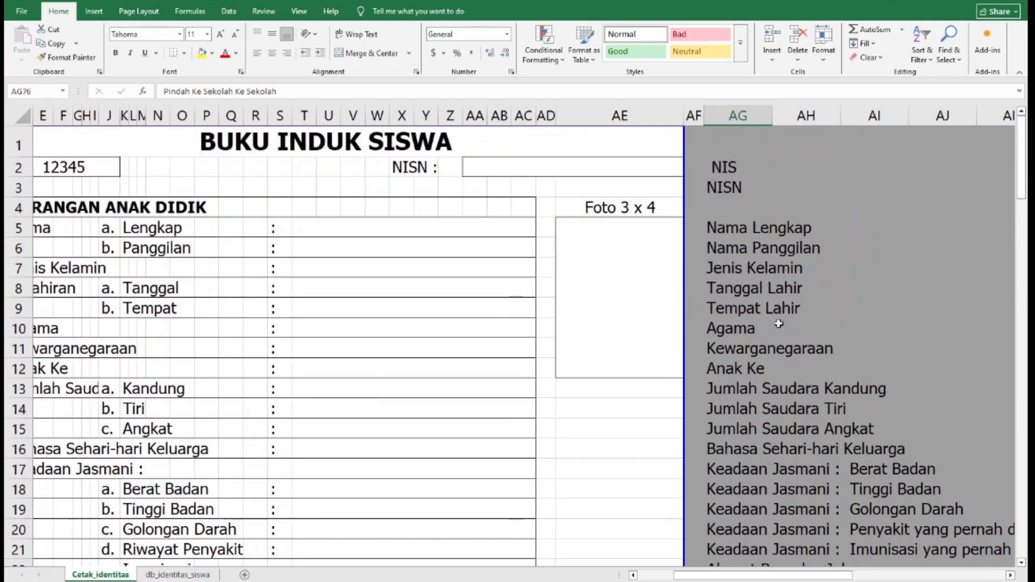
pyautogui.scroll(-11, 779, 324)
pyautogui.scroll(2, 639, 395)
pyautogui.scroll(4, 640, 394)
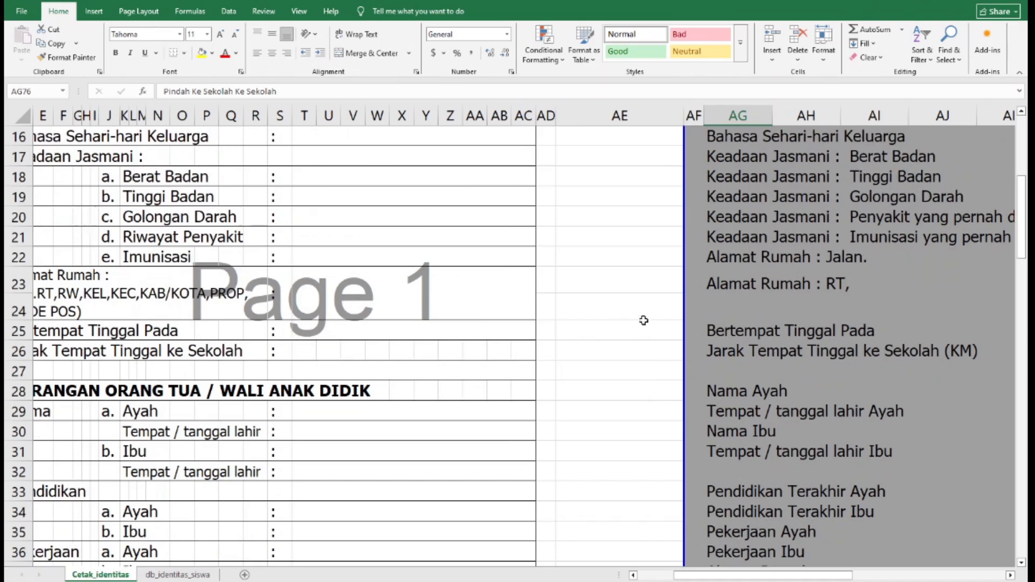
# Step: Clear the Alamat Rumah : Jalan. and Alamat Rumah : RT, headings from AG22 and AG23
pyautogui.click(726, 308)
pyautogui.click(751, 279)
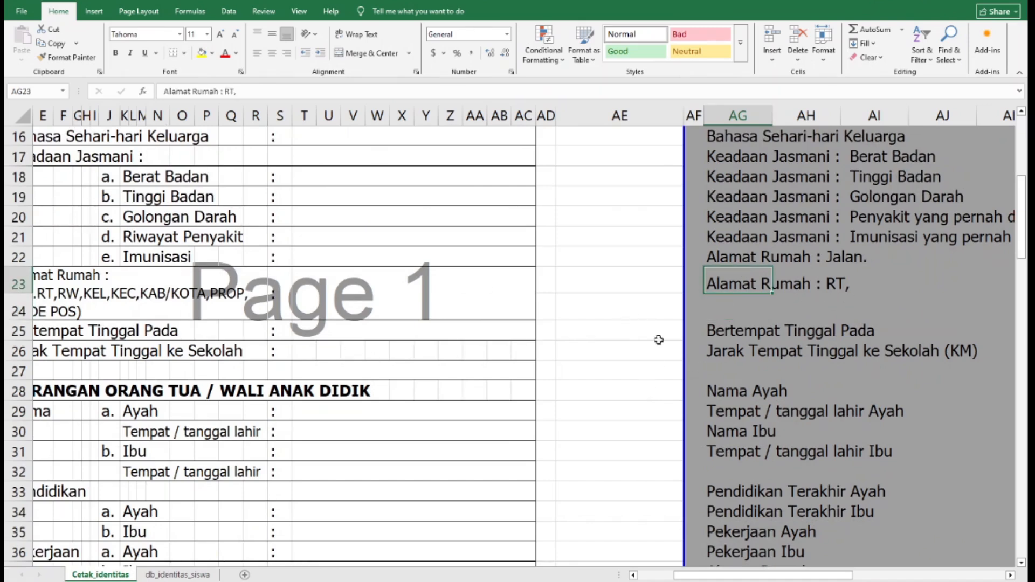
pyautogui.click(845, 284)
pyautogui.click(725, 288)
pyautogui.click(735, 261)
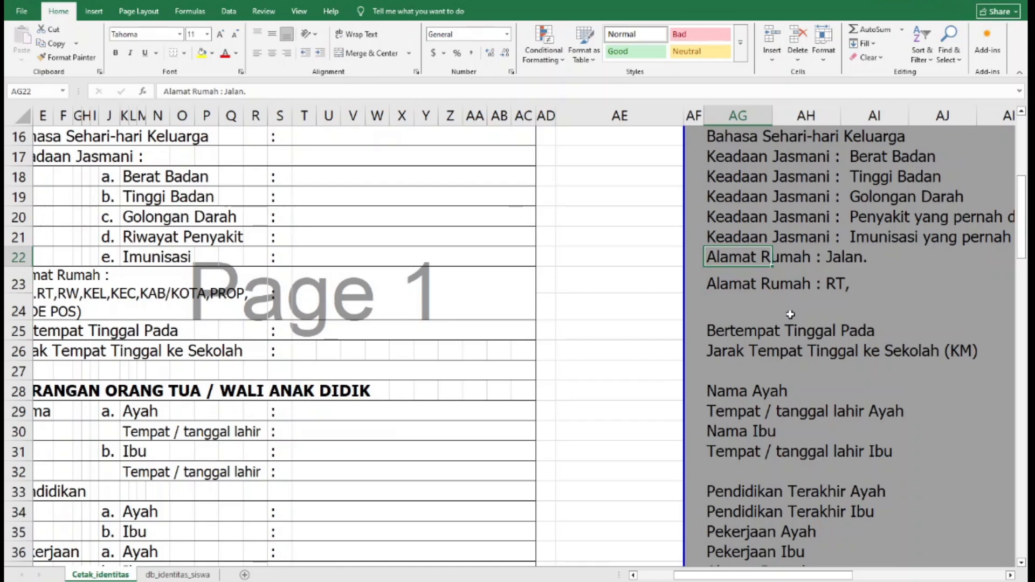
pyautogui.press('Delete')
pyautogui.press('Down')
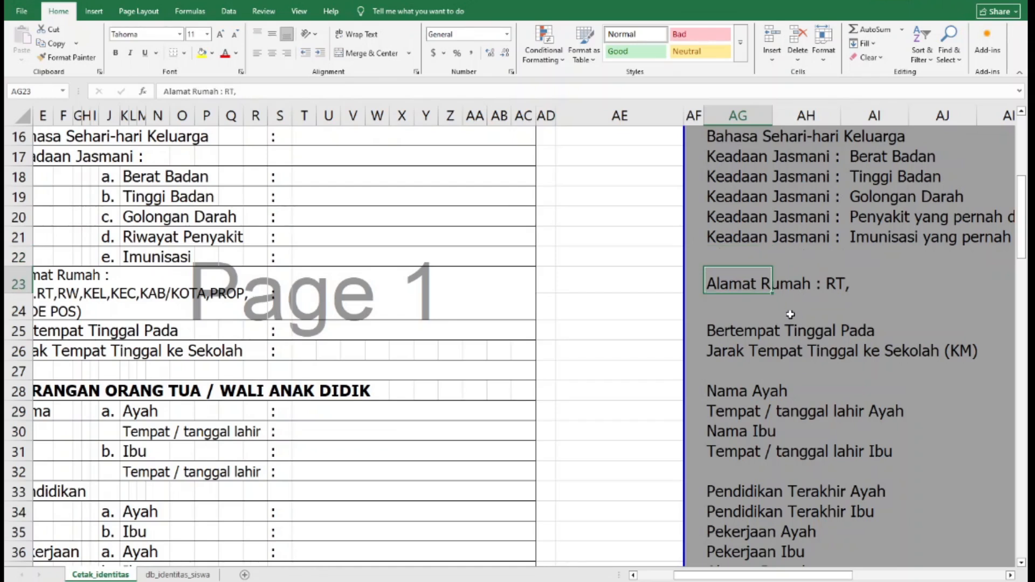
pyautogui.press('Delete')
# Step: Review the aligned column AG headings, the NIS cell D2 and the Nama Lengkap result cell T5 for the lookup
pyautogui.click(758, 345)
pyautogui.scroll(-3, 758, 338)
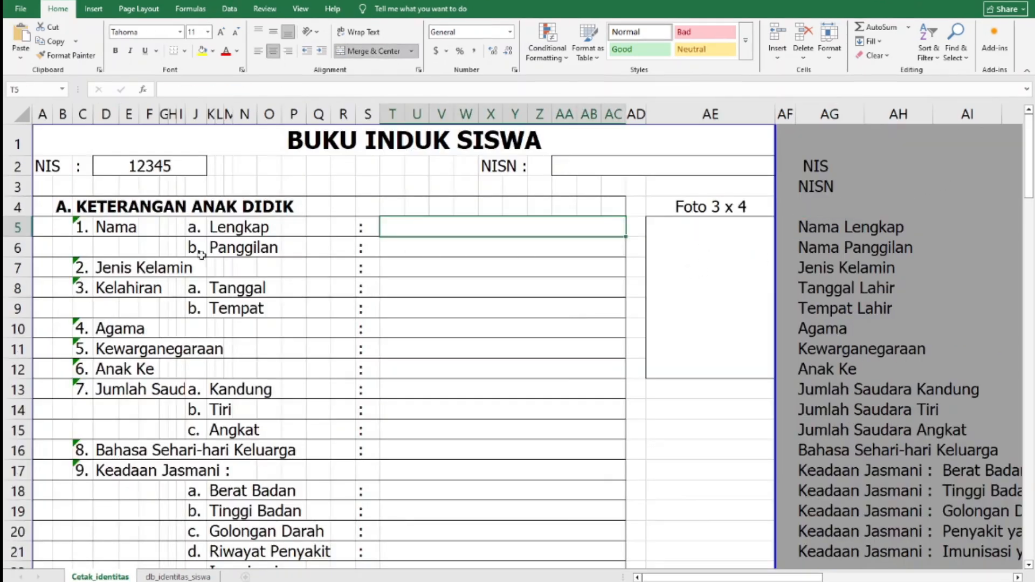
pyautogui.click(818, 227)
pyautogui.click(818, 247)
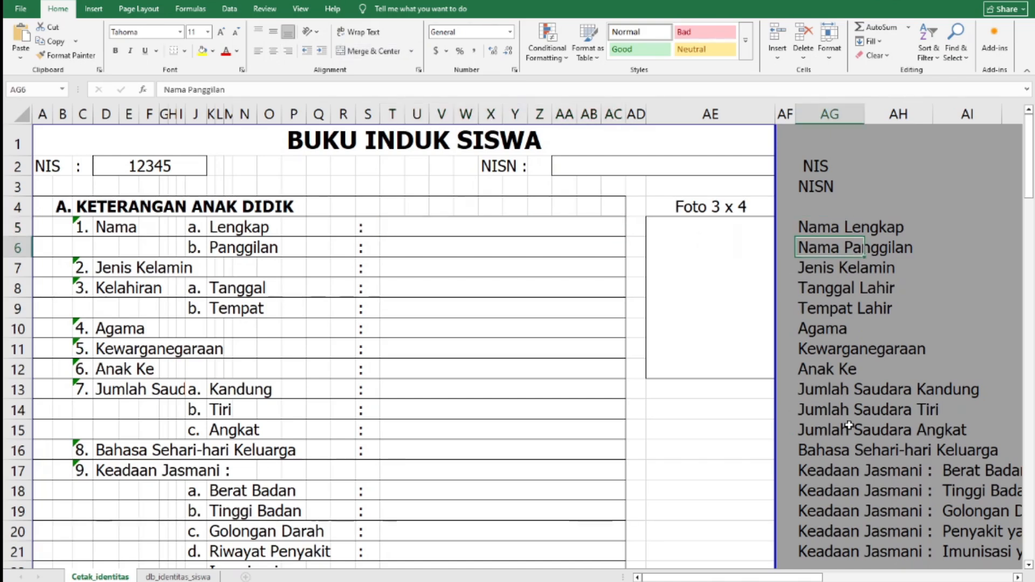
pyautogui.scroll(-7, 849, 426)
pyautogui.scroll(7, 849, 426)
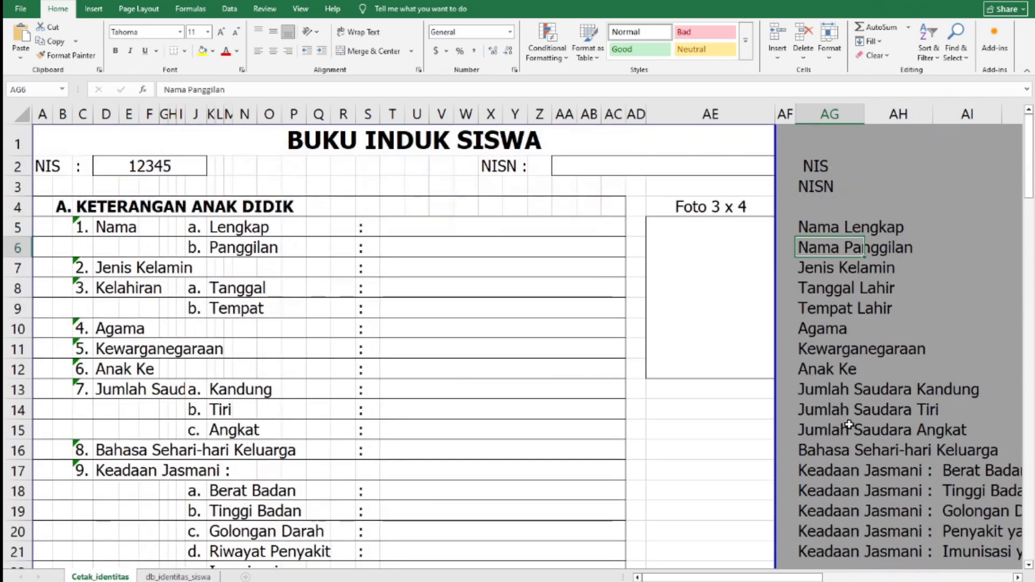
pyautogui.click(404, 229)
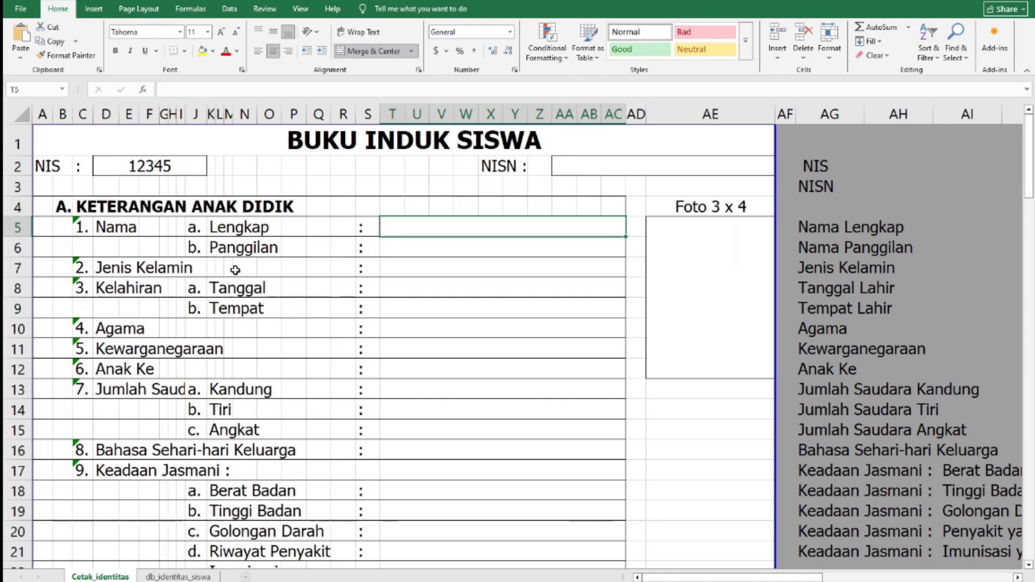
pyautogui.click(151, 166)
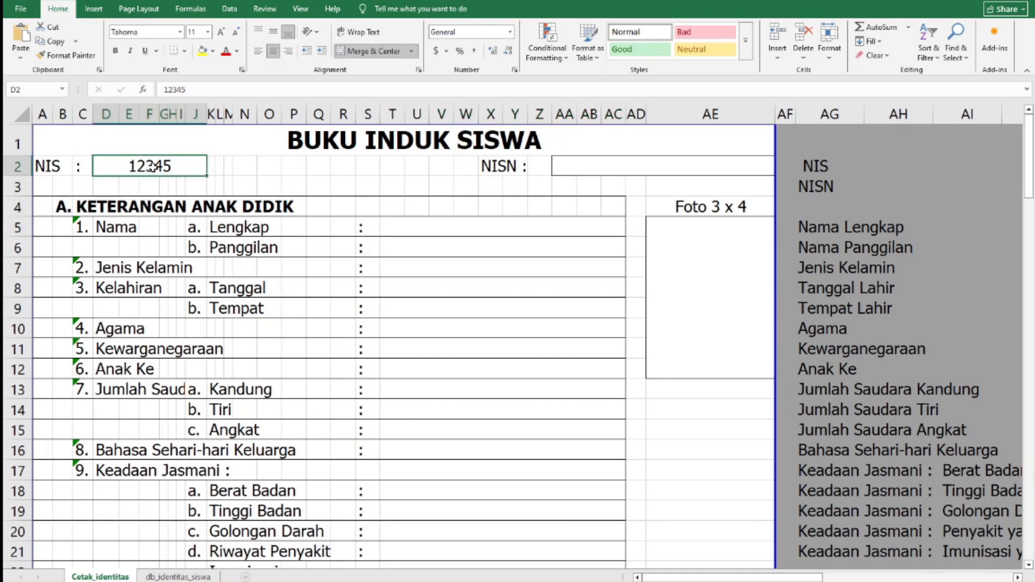
pyautogui.click(823, 227)
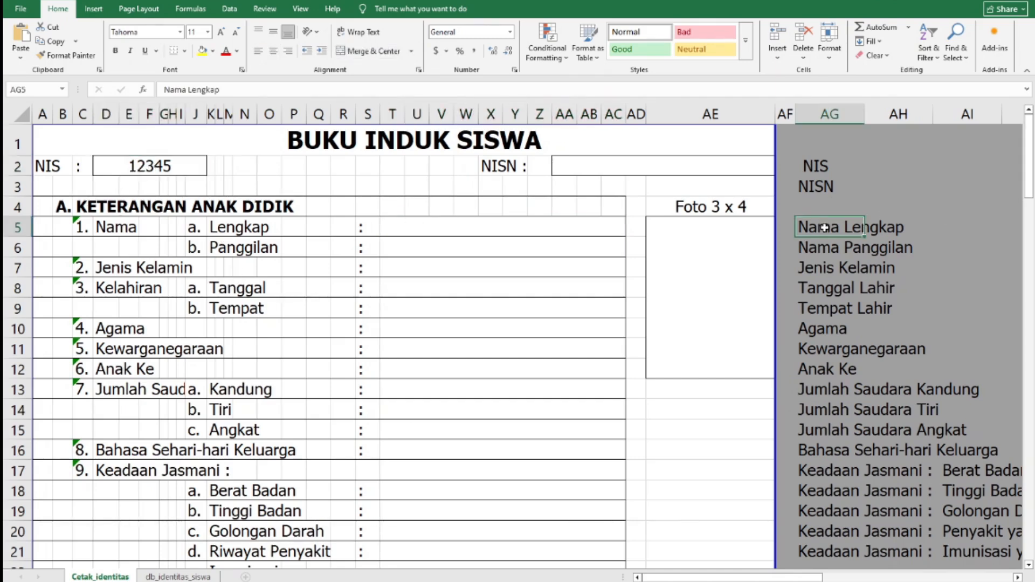
pyautogui.click(414, 229)
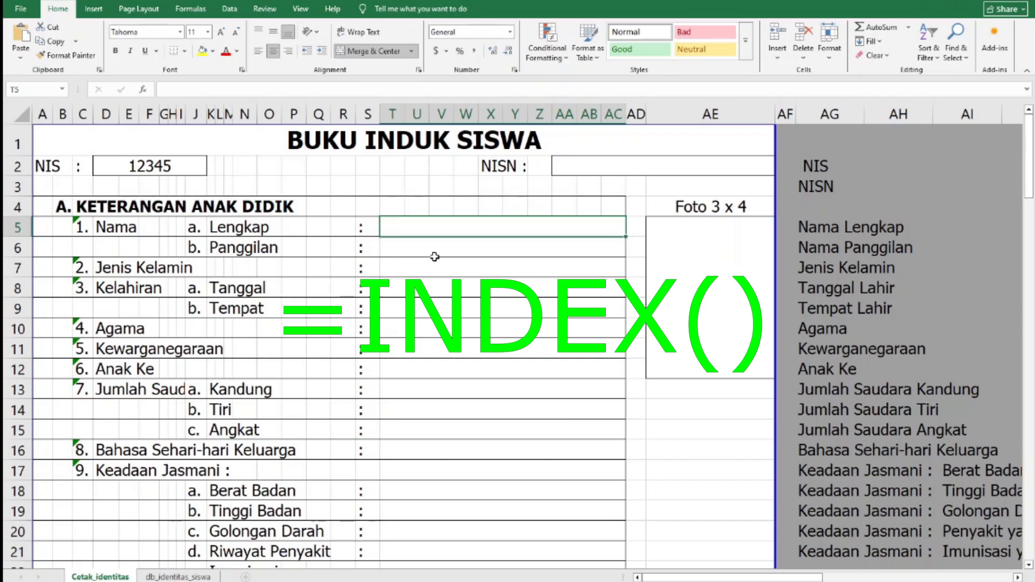
pyautogui.write('=in')
pyautogui.press('Tab')
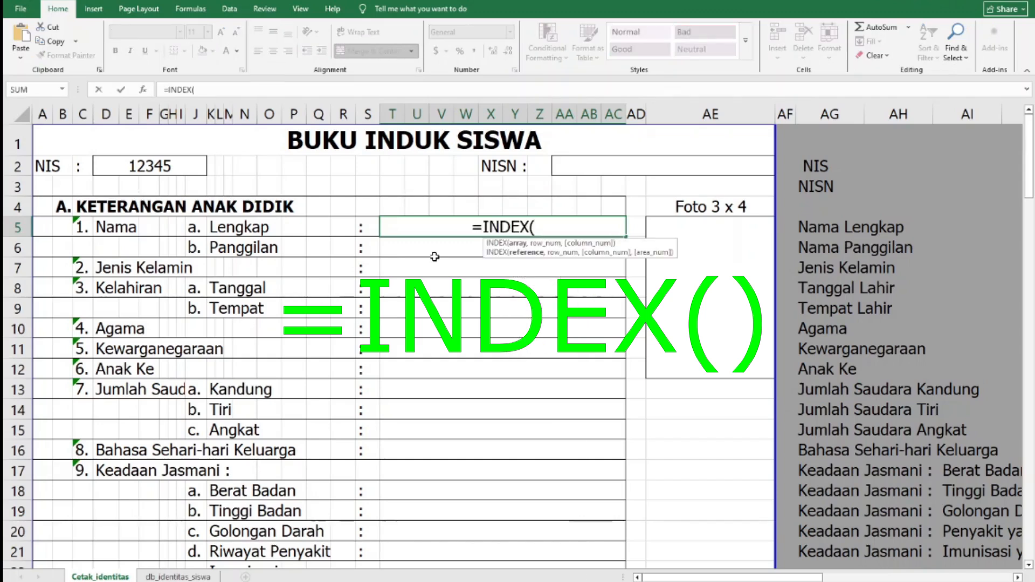
pyautogui.press('BackSpace')
pyautogui.press('BackSpace')
pyautogui.press('BackSpace')
pyautogui.press('BackSpace')
pyautogui.press('BackSpace')
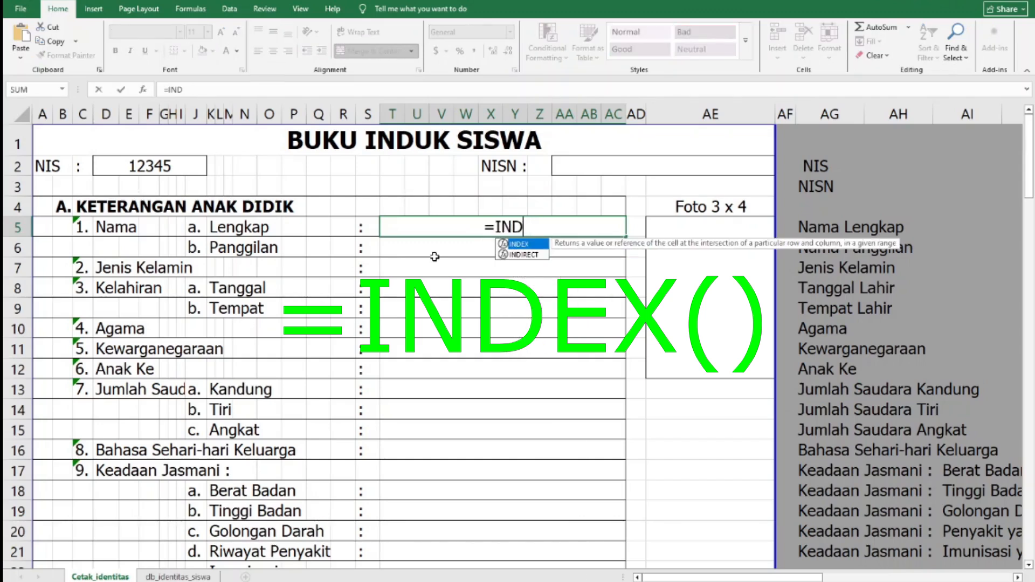
pyautogui.press('BackSpace')
pyautogui.write('ma')
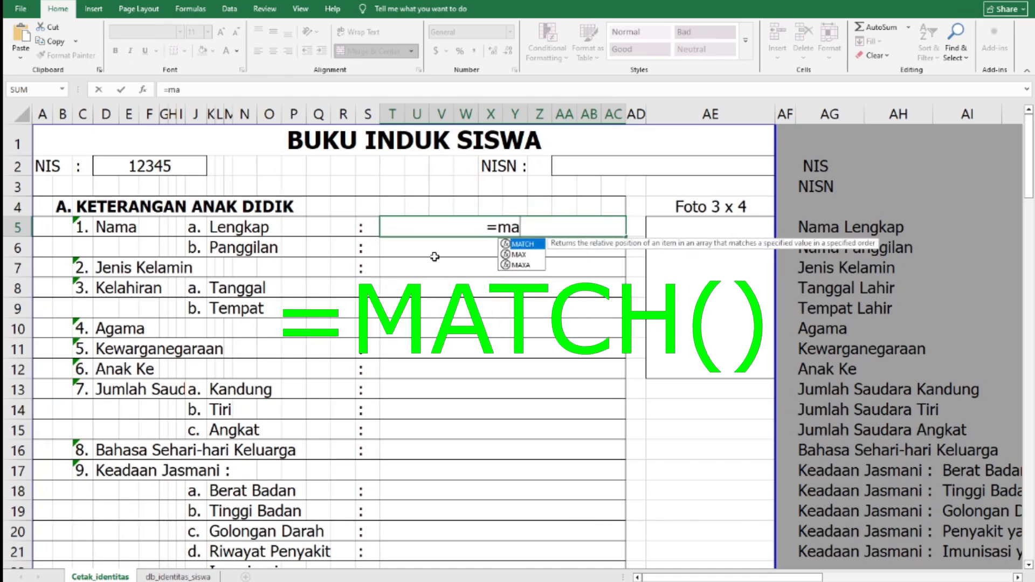
pyautogui.press('Tab')
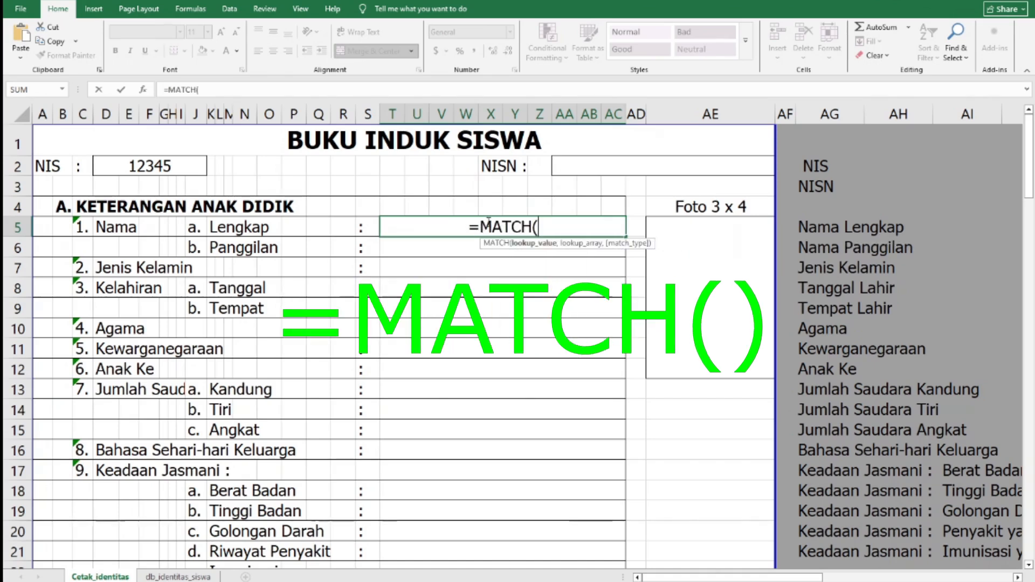
# Step: Replace MATCH in the Nama Lengkap cell T5 with INDEX, using the entire db_identitas_siswa sheet as the absolute array $1:$1048576
pyautogui.moveTo(538, 227); pyautogui.dragTo(482, 223)
pyautogui.press('BackSpace')
pyautogui.write('in')
pyautogui.press('Tab')
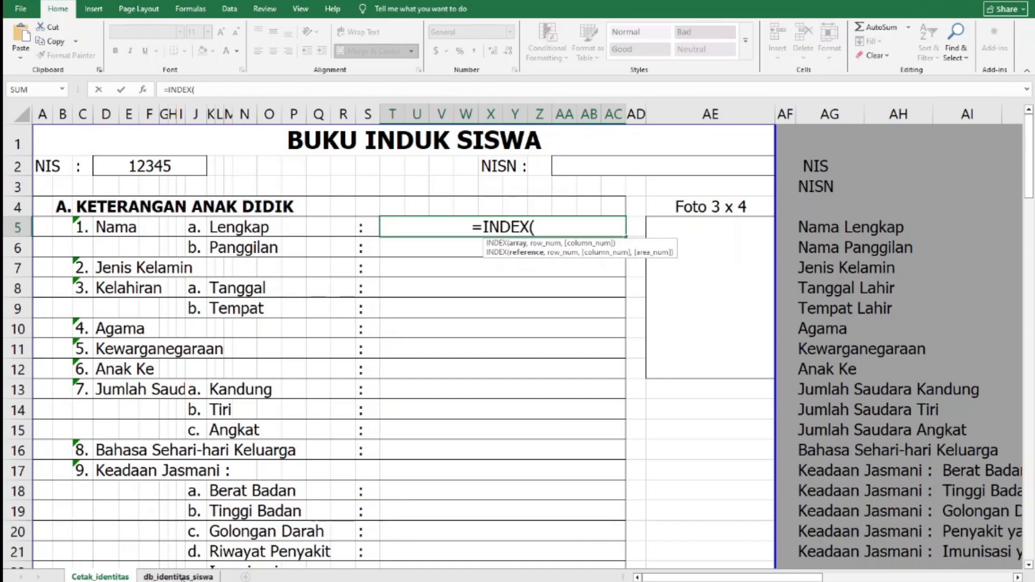
pyautogui.click(183, 577)
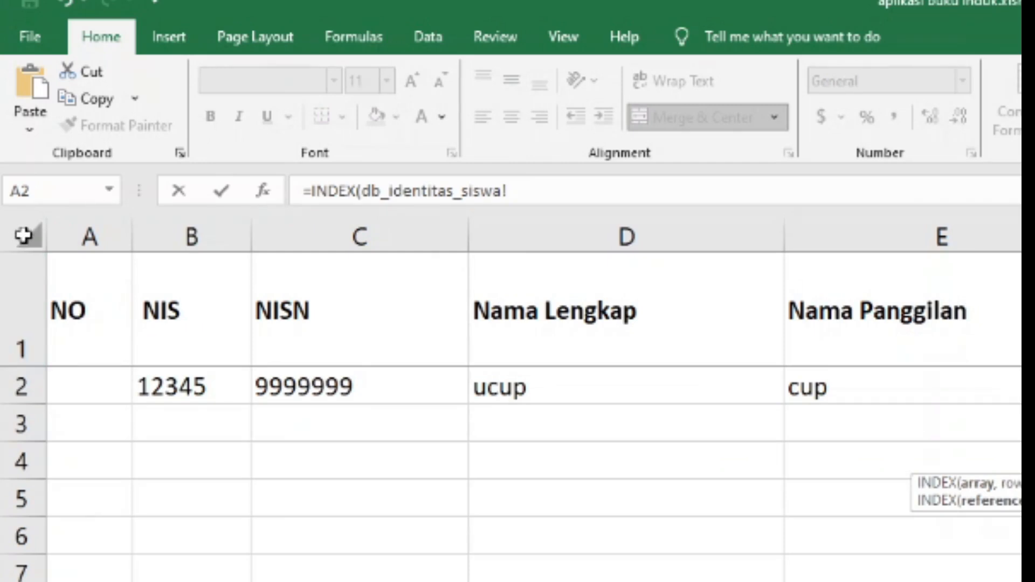
pyautogui.click(23, 235)
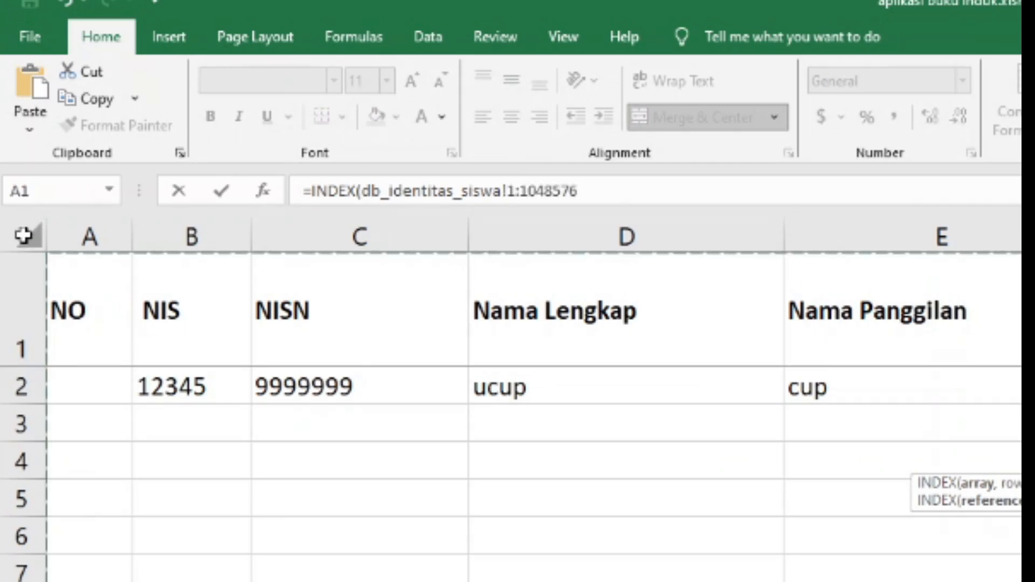
pyautogui.press('F4')
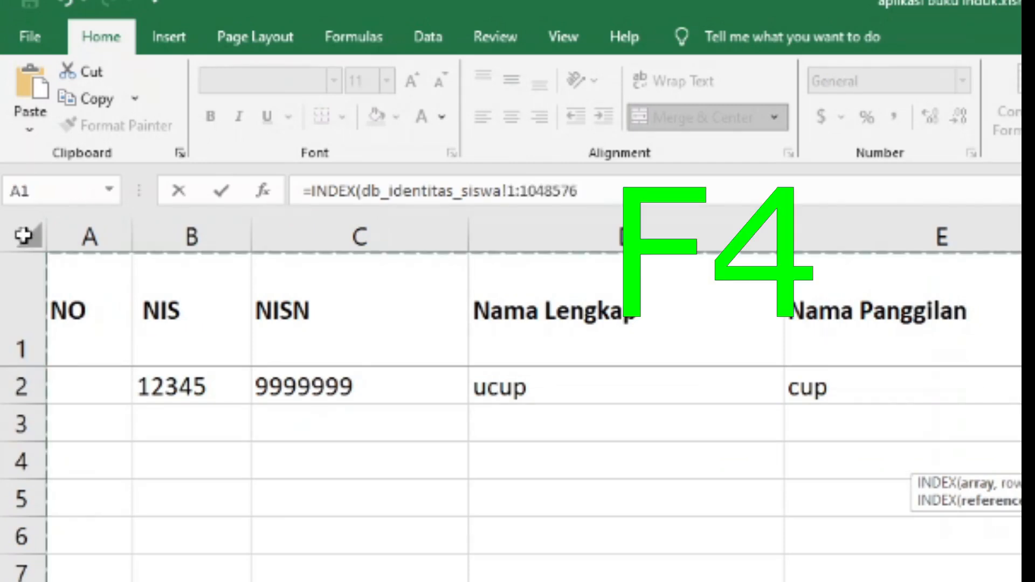
pyautogui.press('F4')
pyautogui.click(638, 182)
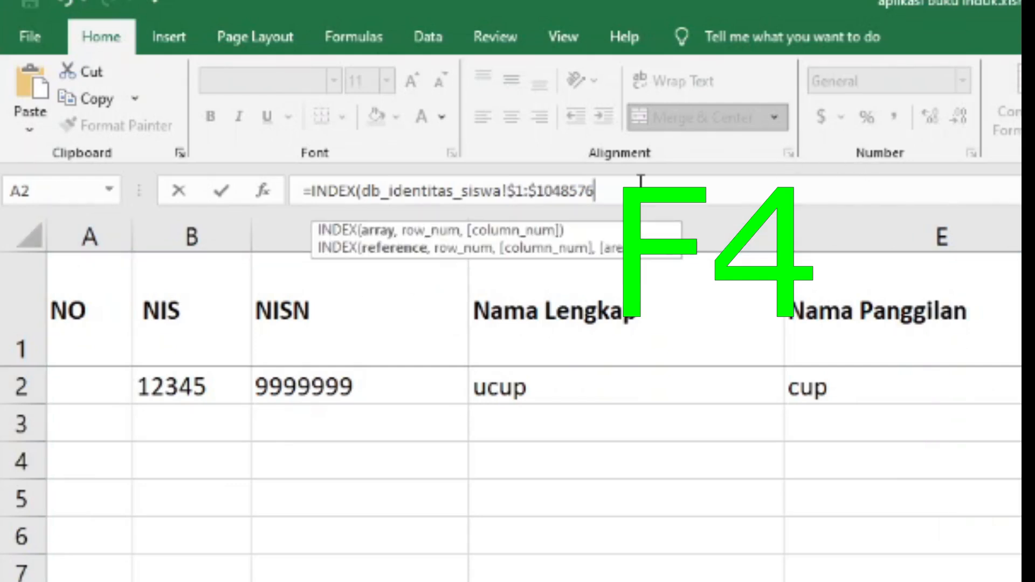
pyautogui.write(',')
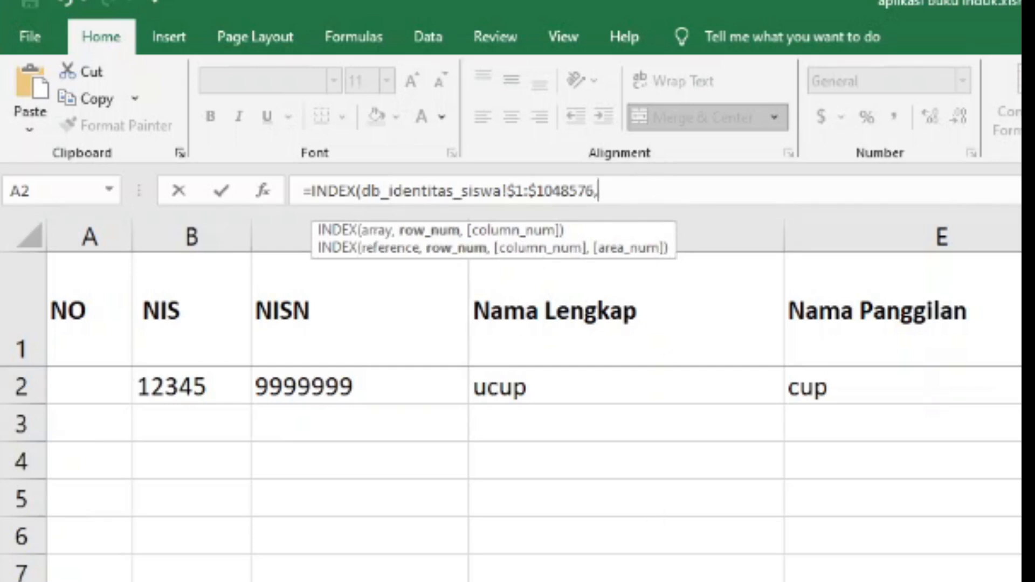
# Step: Nest a MATCH as the INDEX row argument, with the NIS cell Cetak_identitas!$D$2 as its absolute lookup value
pyautogui.write('ma')
pyautogui.press('Tab')
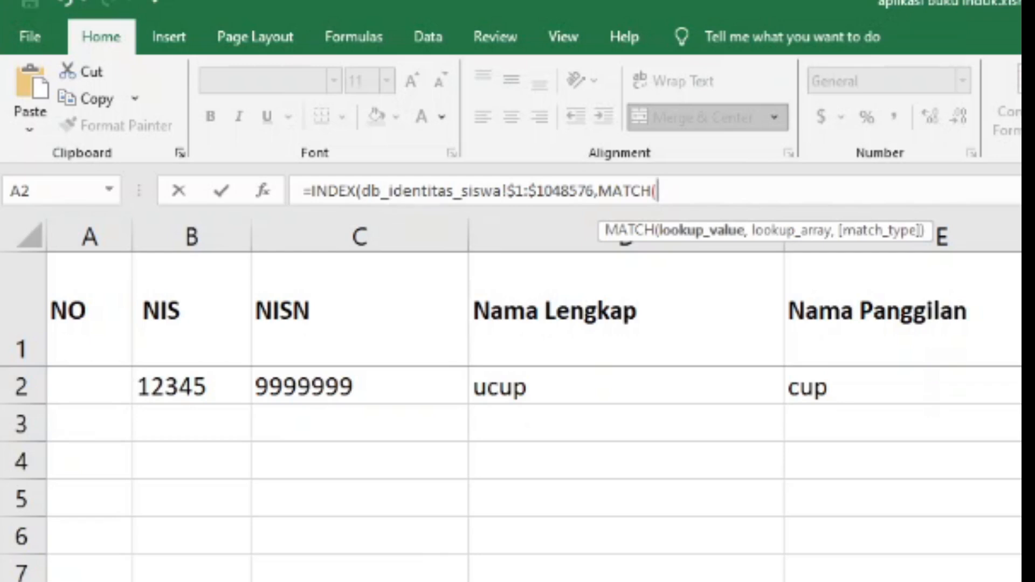
pyautogui.hotkey('ctrl', 'pagedown')
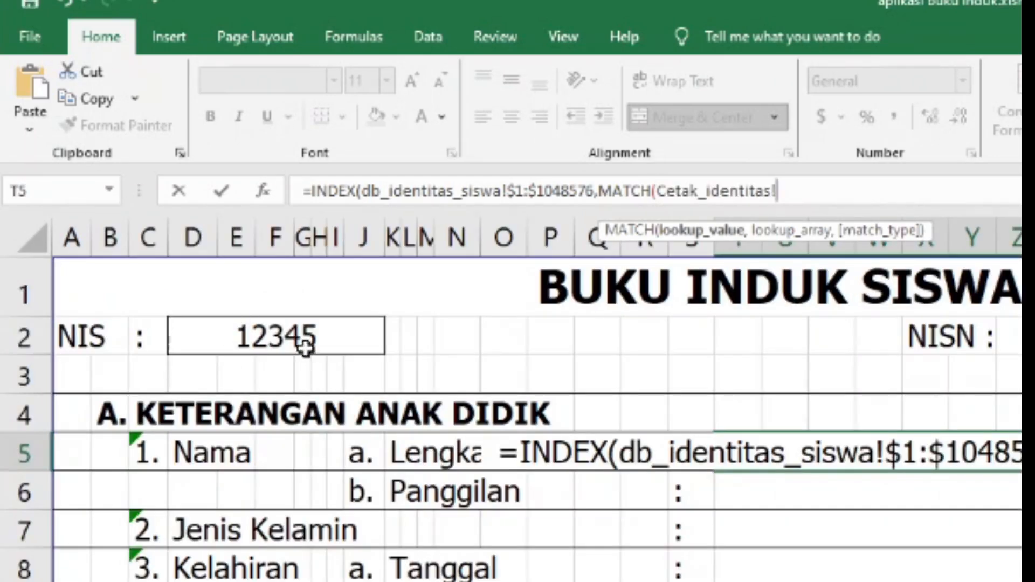
pyautogui.click(276, 336)
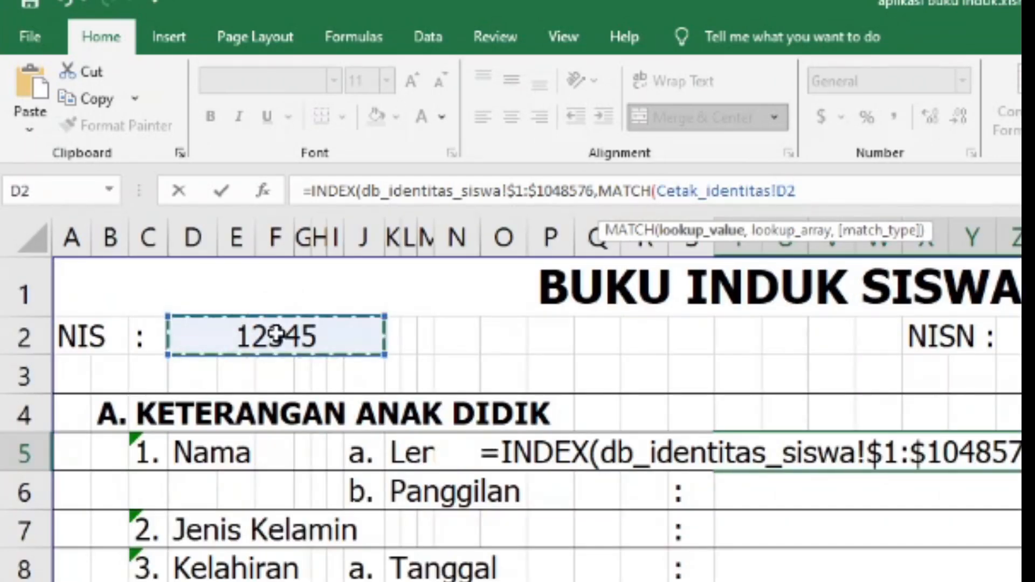
pyautogui.press('F4')
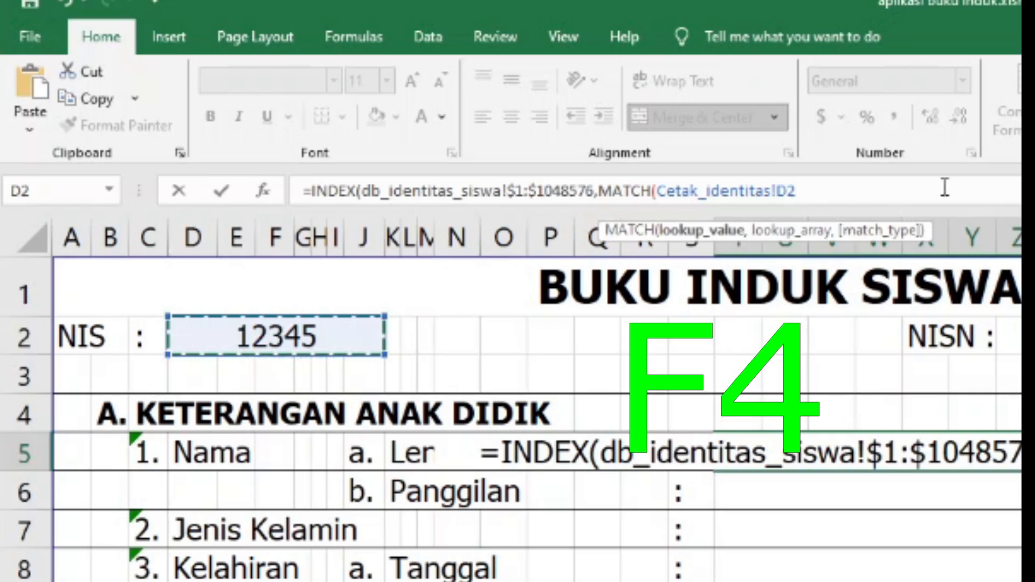
pyautogui.press('F4')
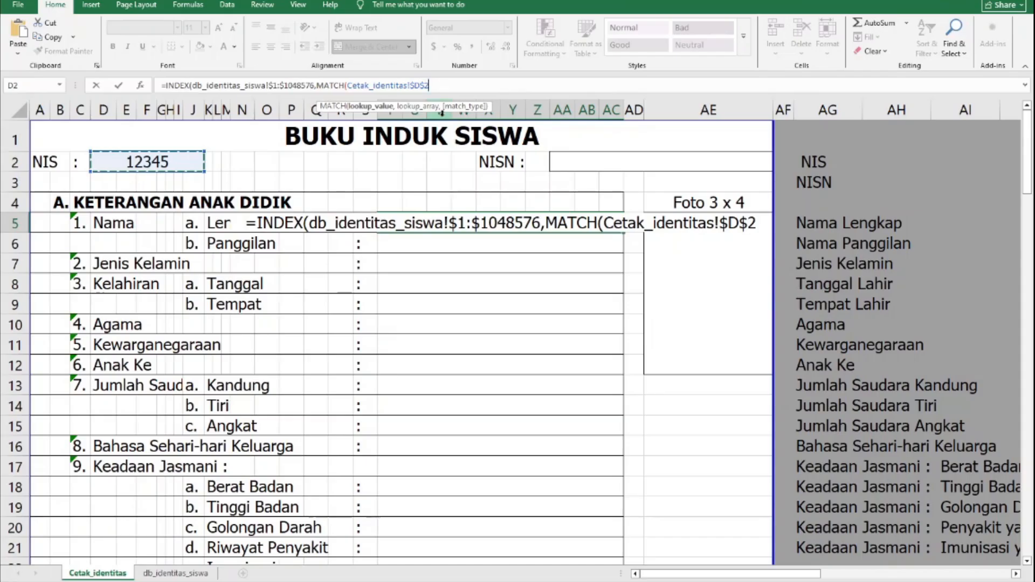
pyautogui.write(',')
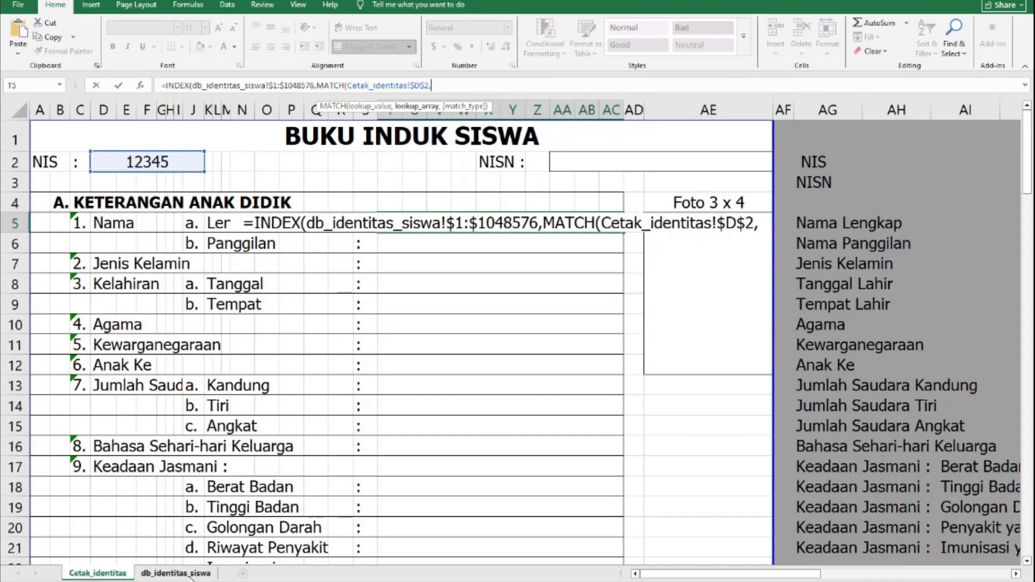
# Step: Complete the row MATCH with db_identitas_siswa!$B:$B as the absolute lookup array and match type 0
pyautogui.click(192, 575)
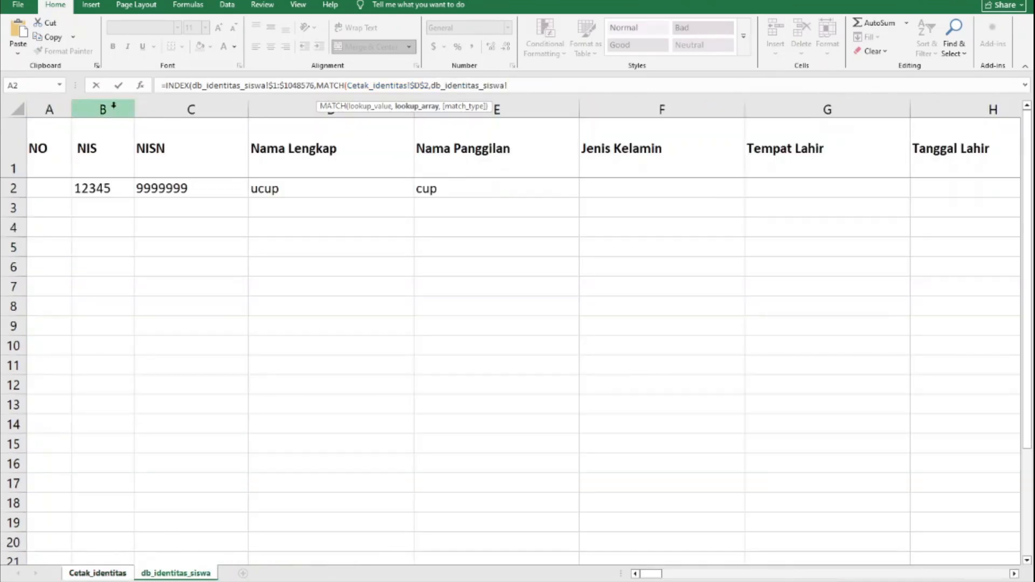
pyautogui.click(114, 106)
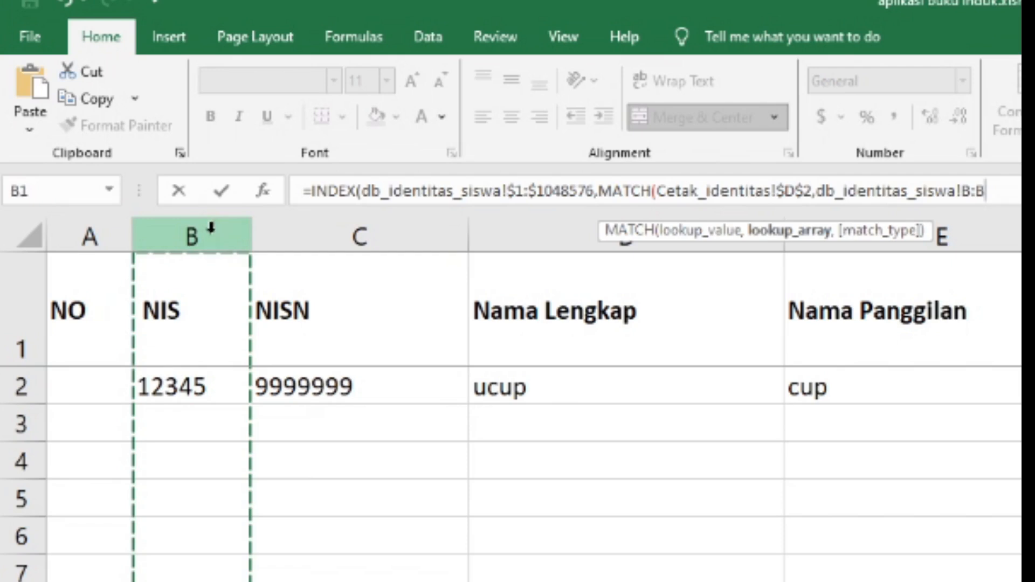
pyautogui.press('F4')
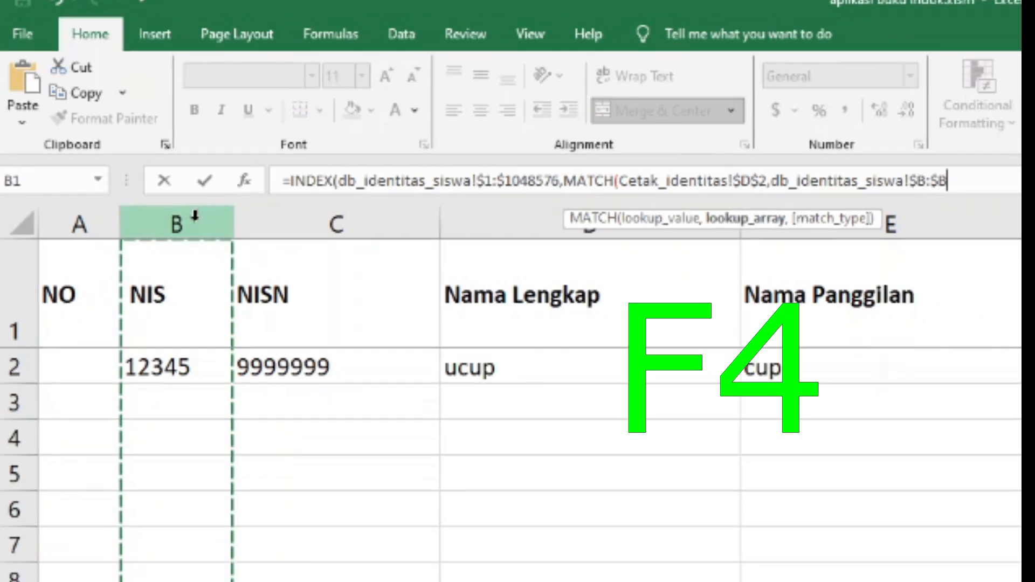
pyautogui.write(',0')
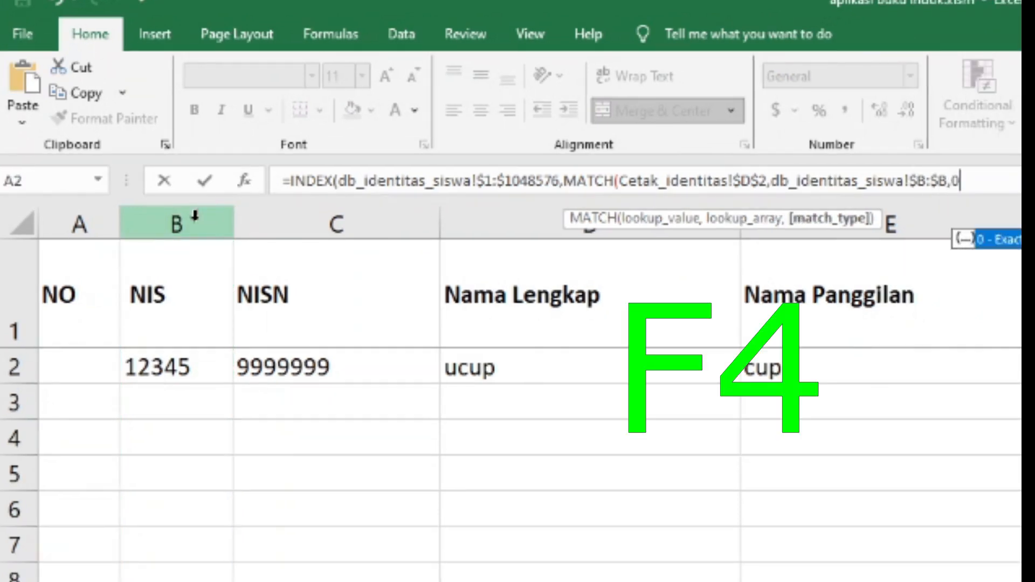
pyautogui.write(')')
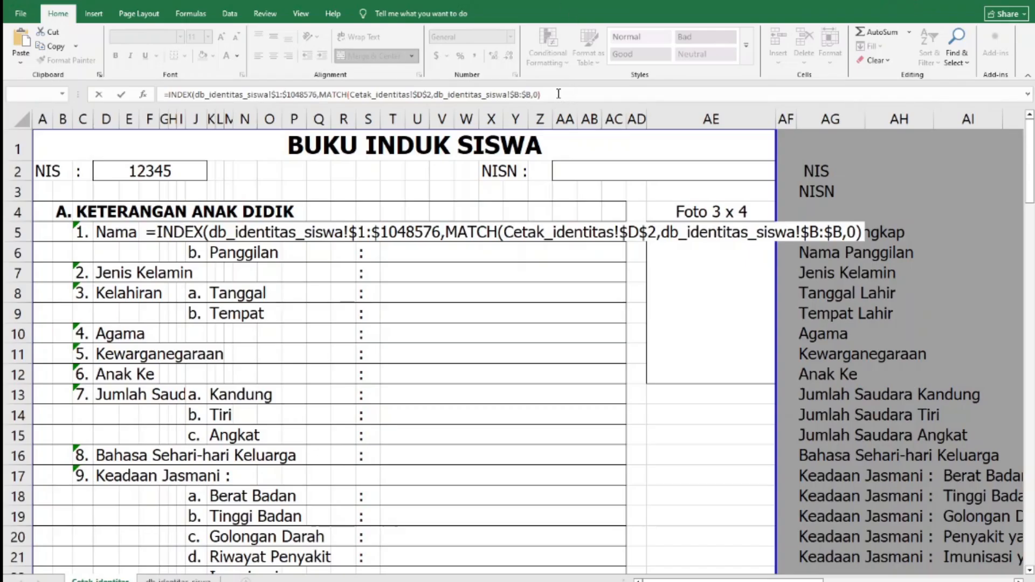
# Step: Add a second MATCH as the INDEX column argument, with the relative heading cell Cetak_identitas!AG5 as its lookup value
pyautogui.click(558, 94)
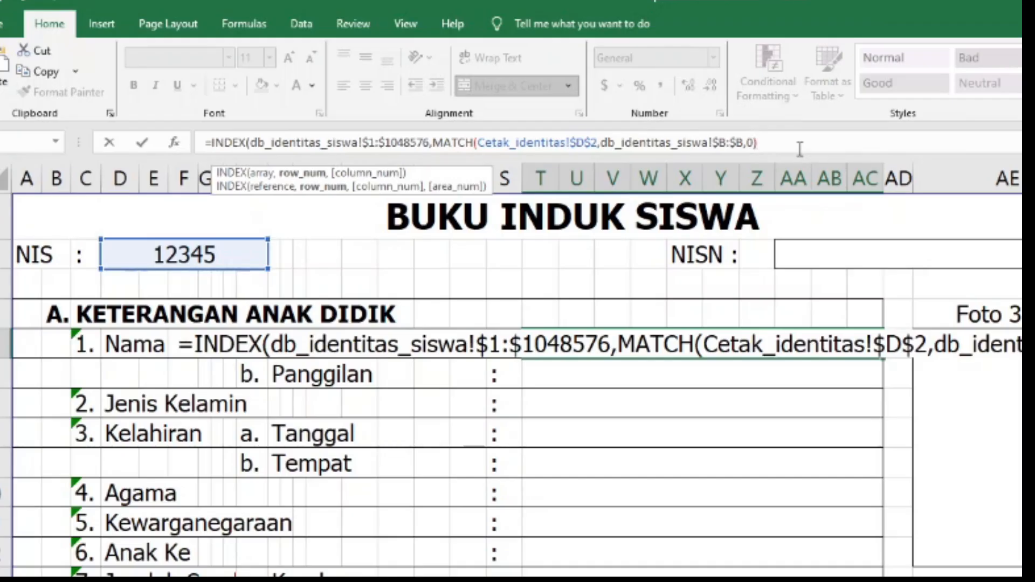
pyautogui.write(',')
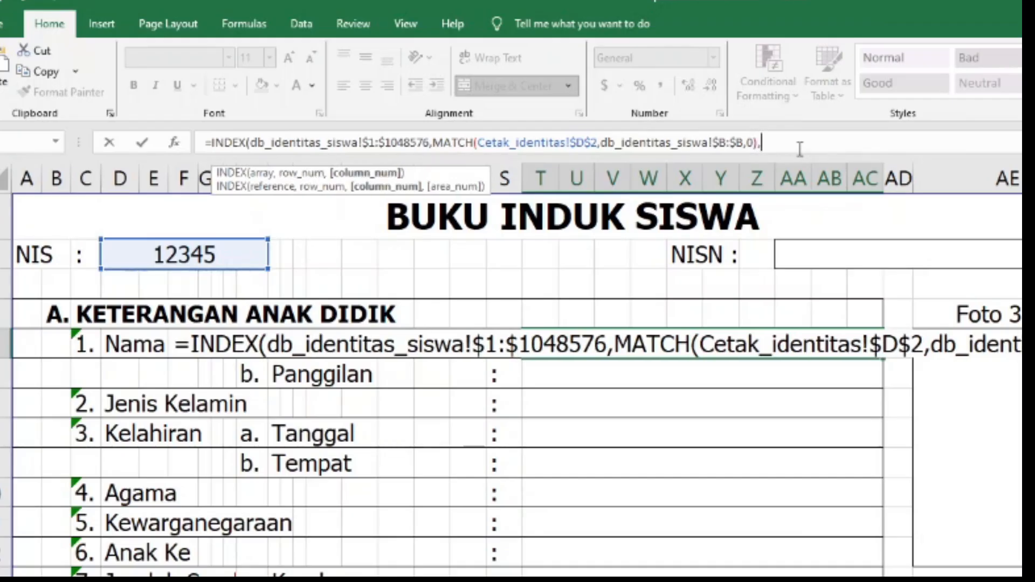
pyautogui.write('ma')
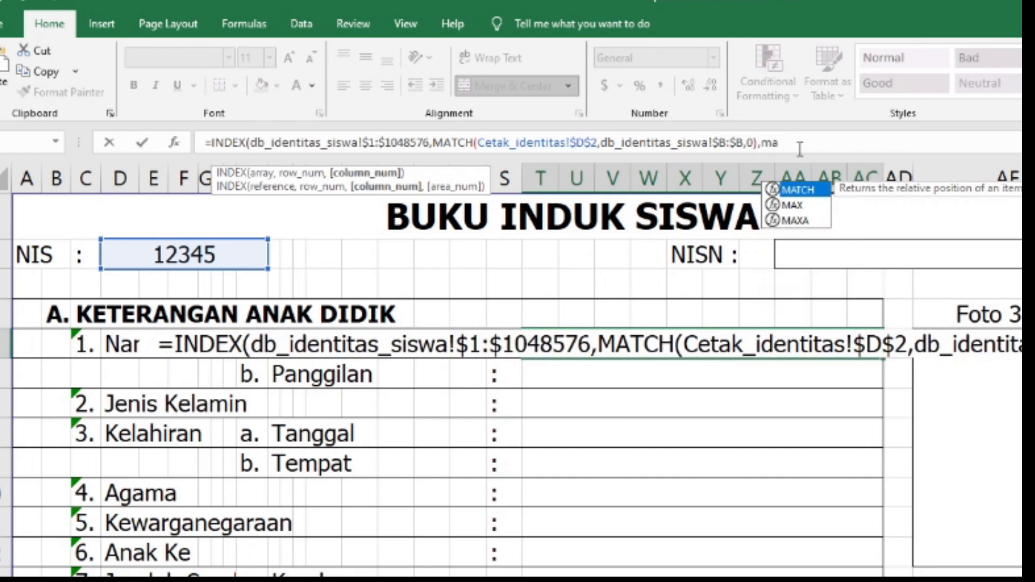
pyautogui.press('Tab')
pyautogui.click(924, 241)
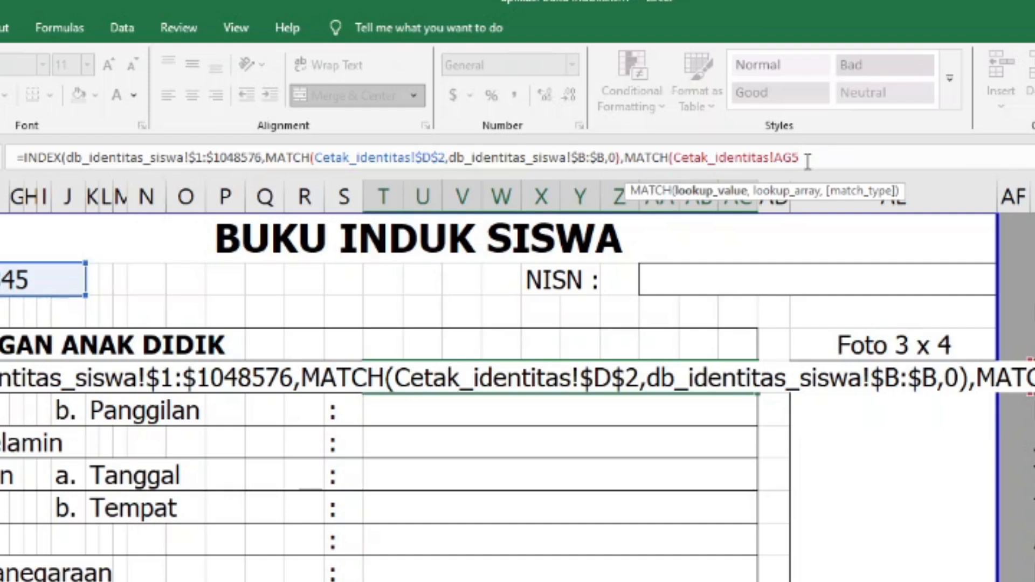
pyautogui.write(',')
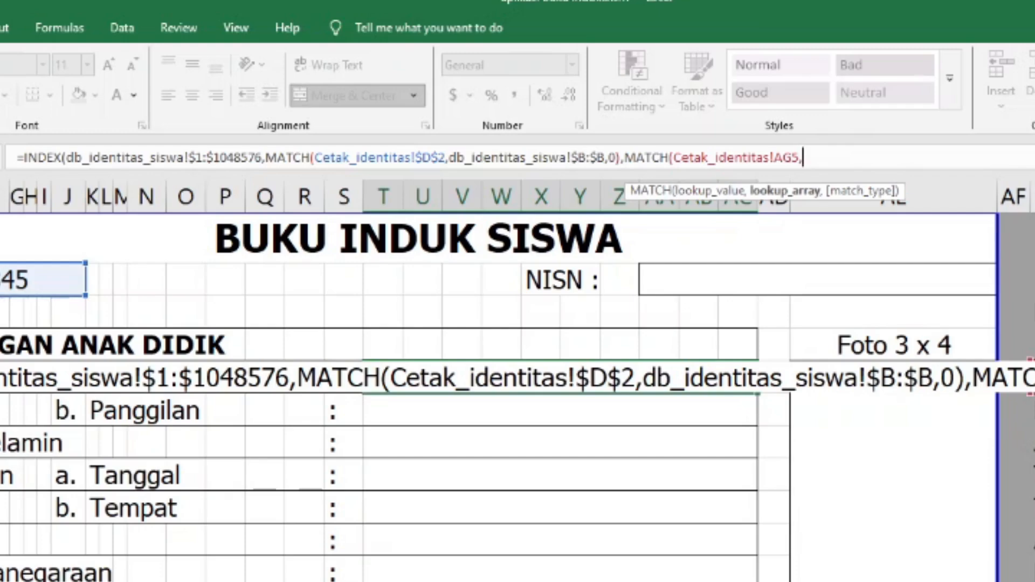
# Step: Complete the column MATCH with the header row db_identitas_siswa!$1:$1 and match type 0, and commit the T5 formula
pyautogui.click(176, 566)
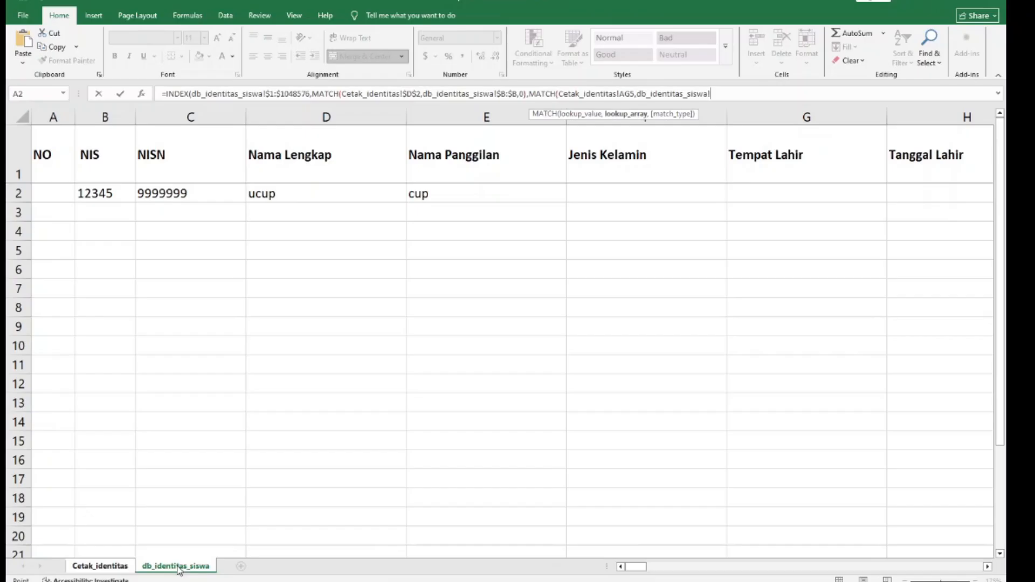
pyautogui.click(15, 149)
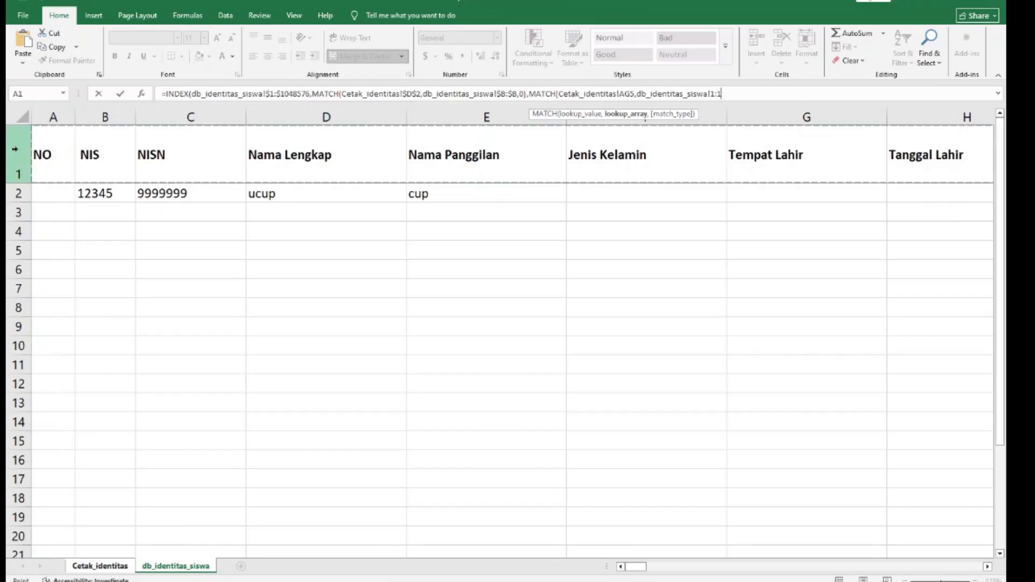
pyautogui.press('F4')
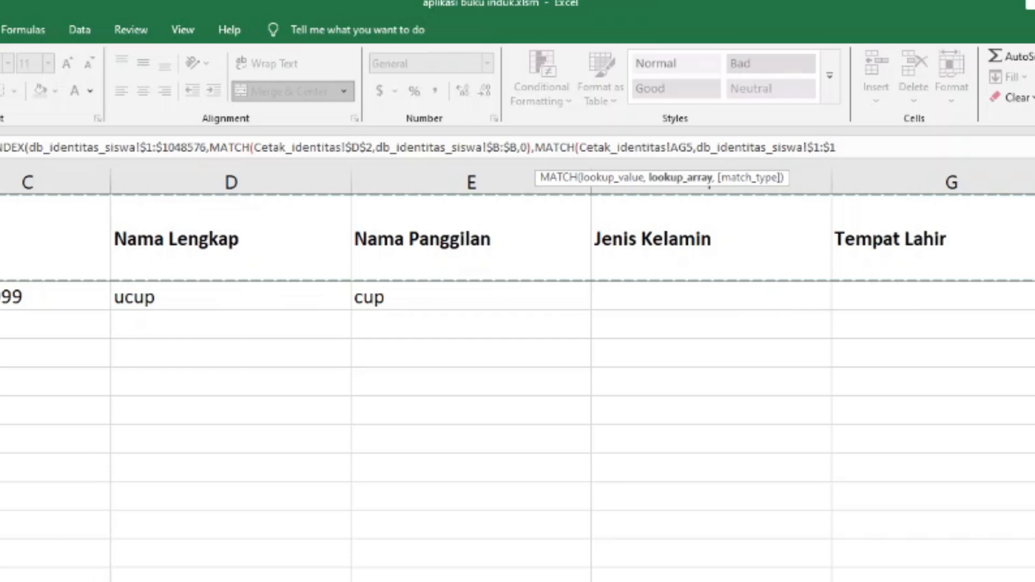
pyautogui.write(',0')
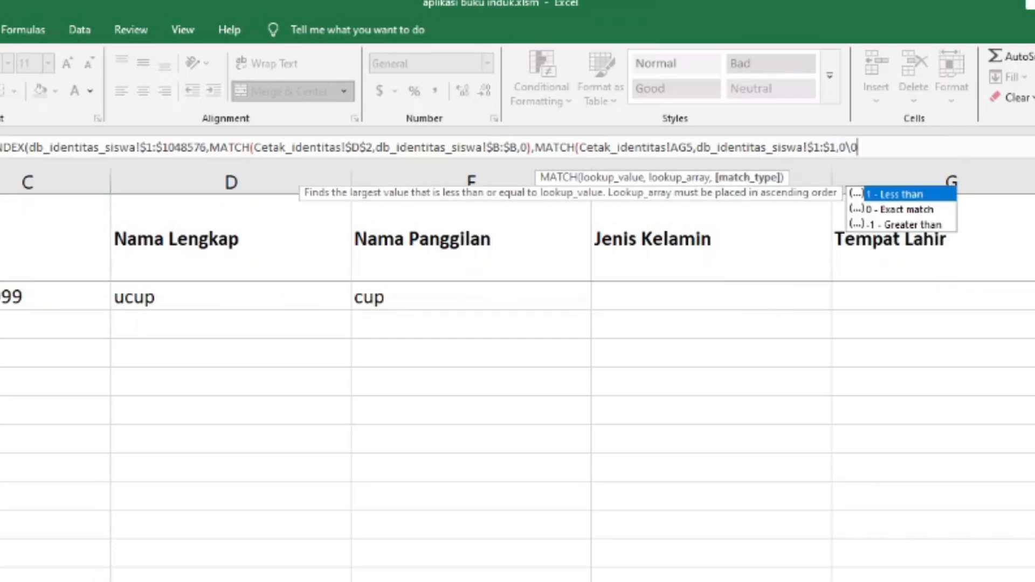
pyautogui.write(')')
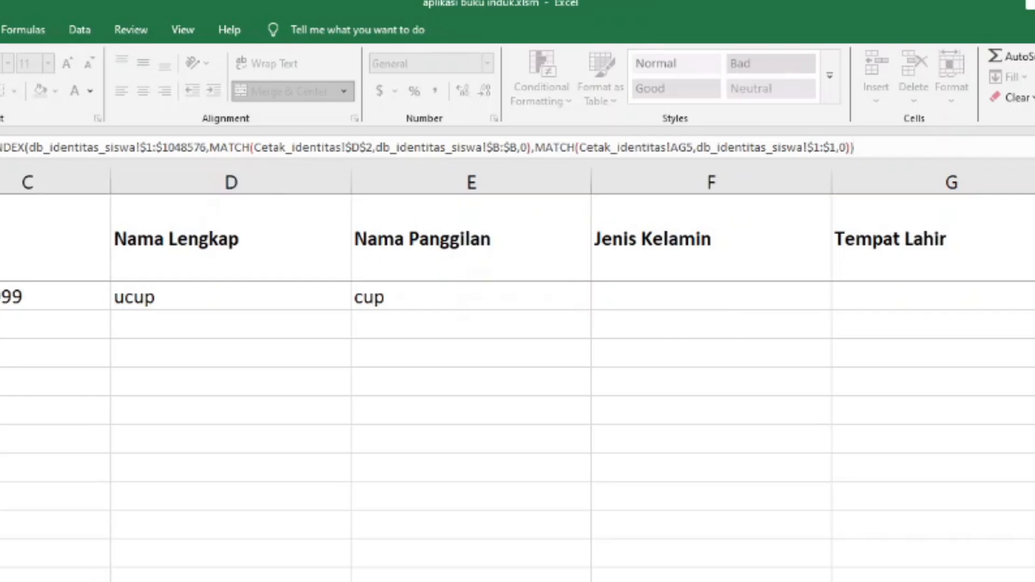
pyautogui.press('Return')
# Step: Copy the T5 lookup formula into the merged result cells from Nama Panggilan in row 6 to Riwayat Penyakit in row 21
pyautogui.click(509, 213)
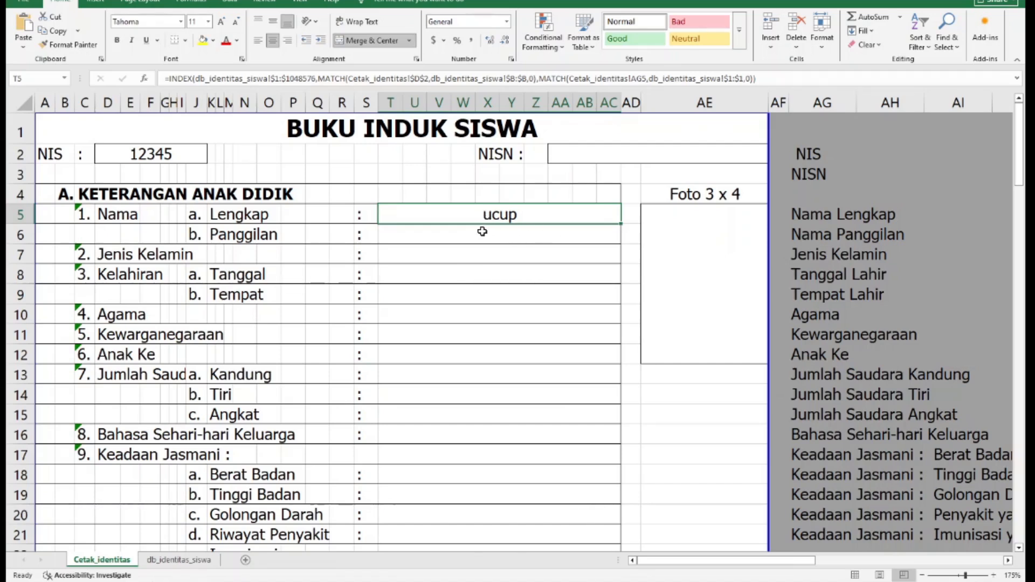
pyautogui.hotkey('ctrl', 'c')
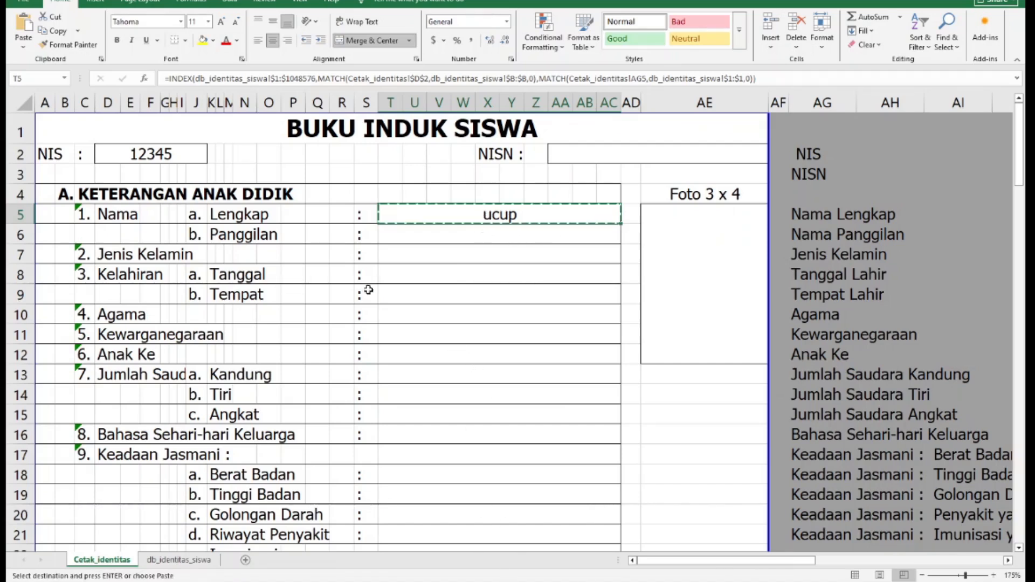
pyautogui.click(428, 237)
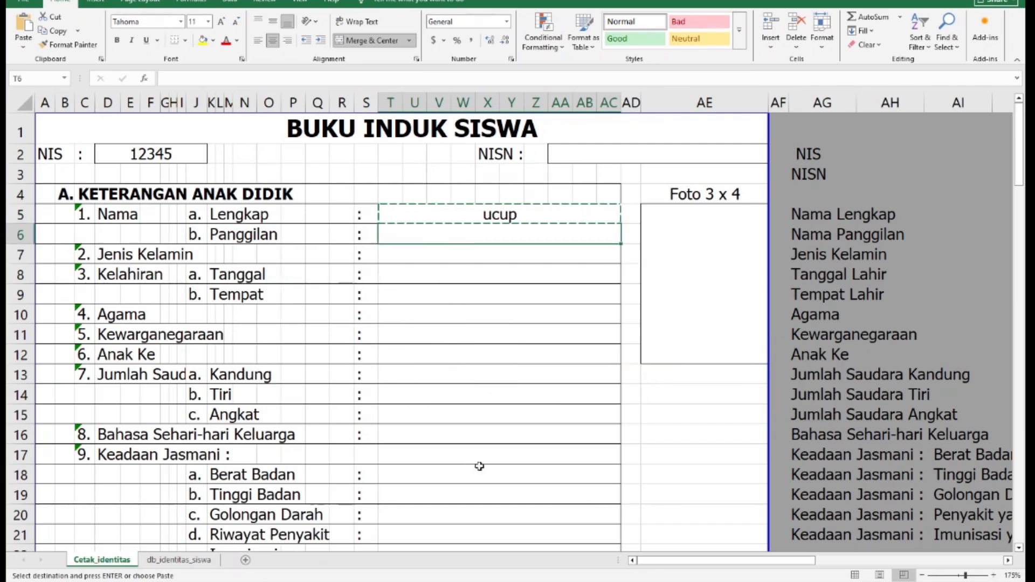
pyautogui.scroll(-2, 476, 451)
pyautogui.keyDown('shift'); pyautogui.click(510, 403); pyautogui.keyUp('shift')
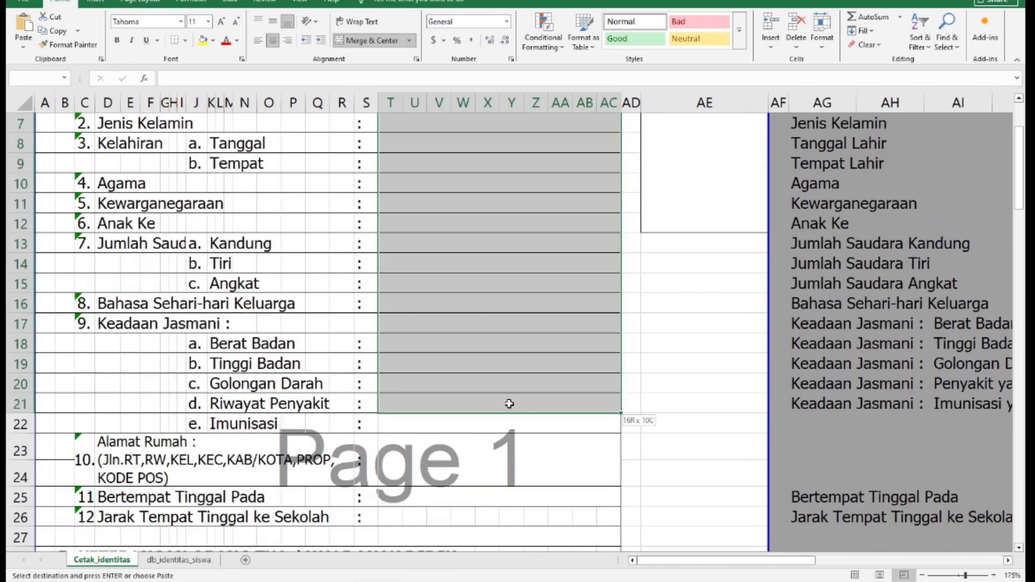
pyautogui.scroll(2, 441, 348)
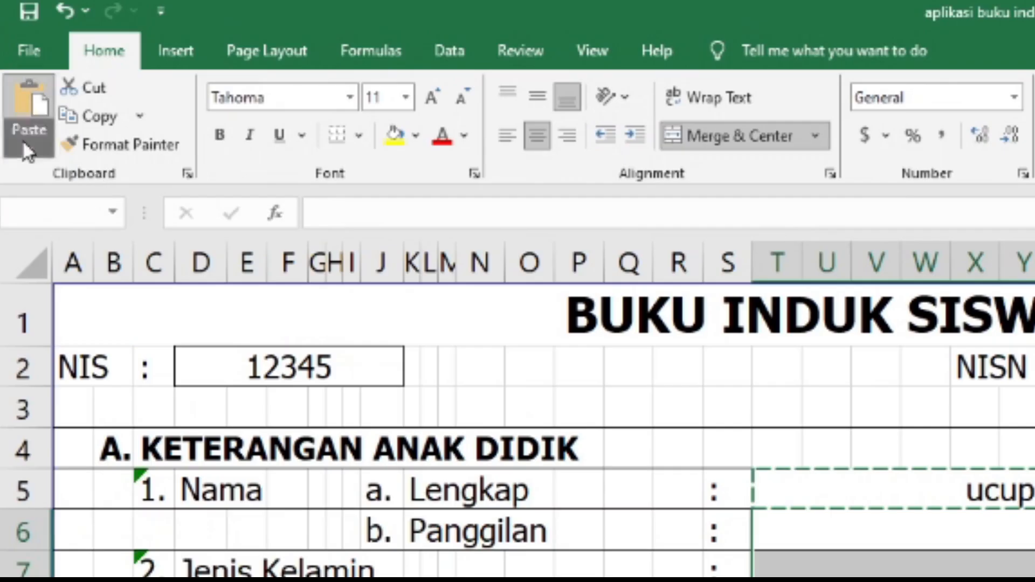
pyautogui.click(24, 47)
pyautogui.click(38, 77)
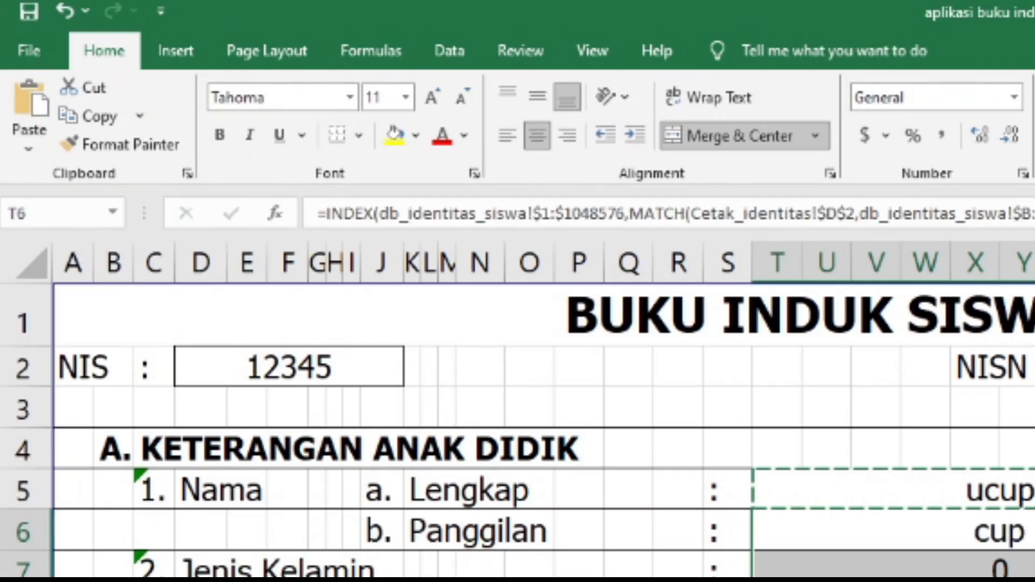
# Step: Paste the copied student records as values over the whole db_identitas_siswa sheet, starting at A1
pyautogui.click(501, 314)
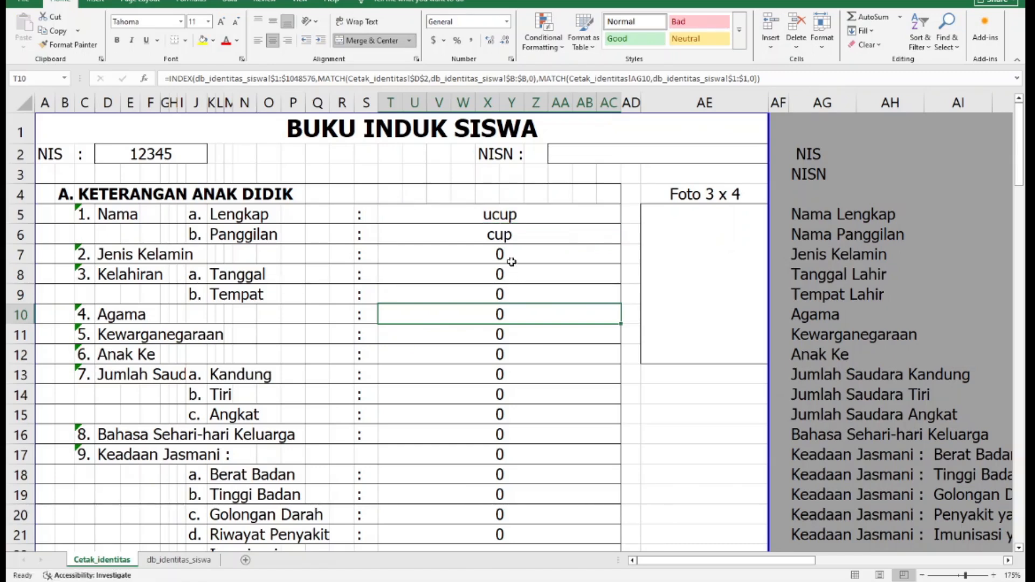
pyautogui.hotkey('ctrl', 'pagedown')
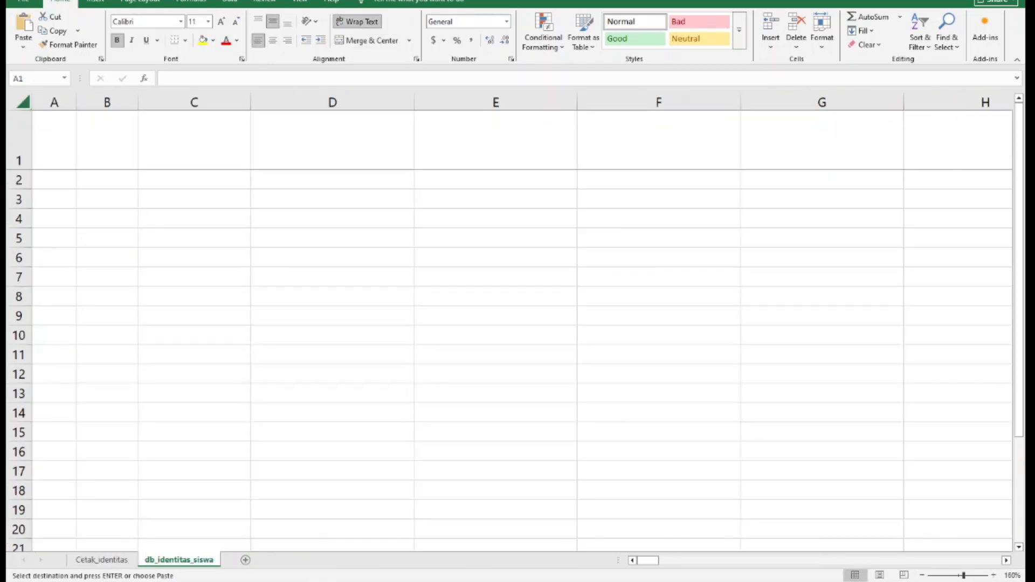
pyautogui.hotkey('ctrl', 'a')
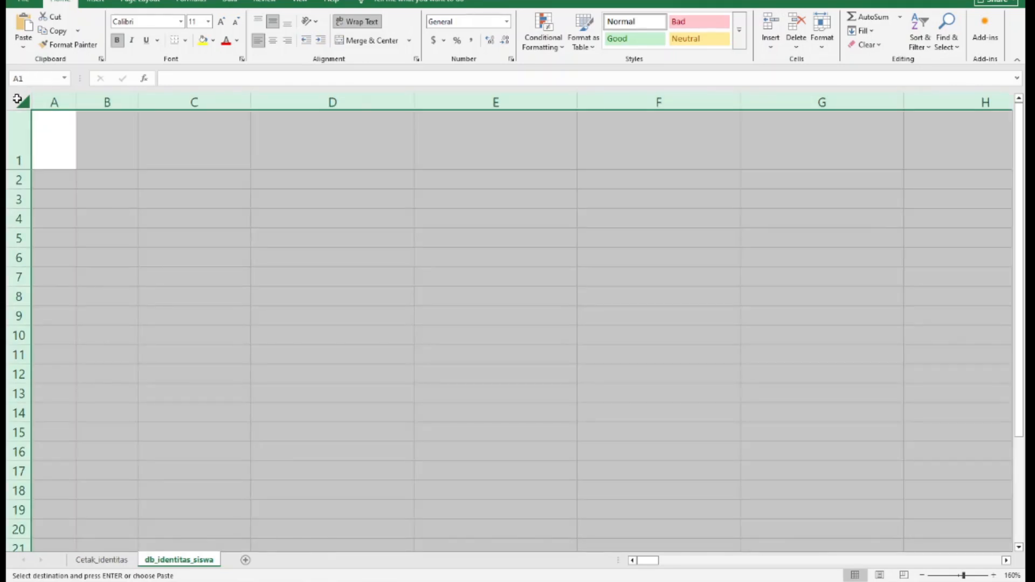
pyautogui.click(22, 48)
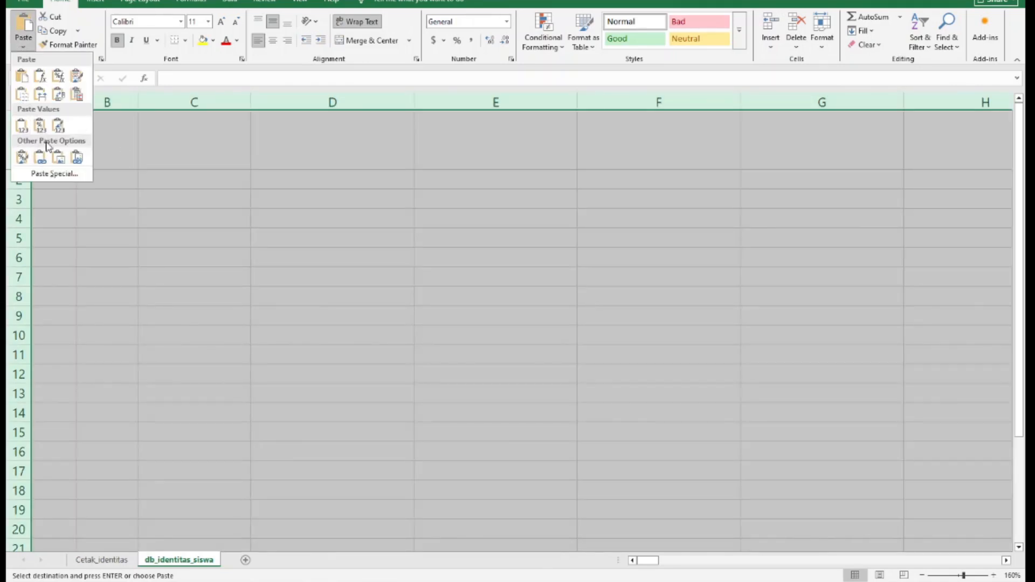
pyautogui.click(20, 126)
pyautogui.click(204, 257)
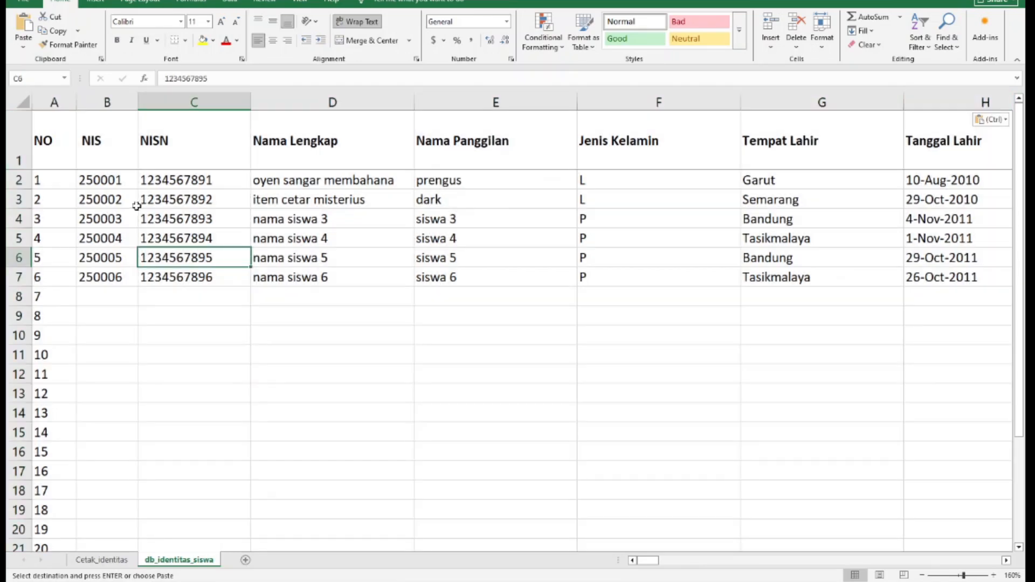
pyautogui.click(111, 177)
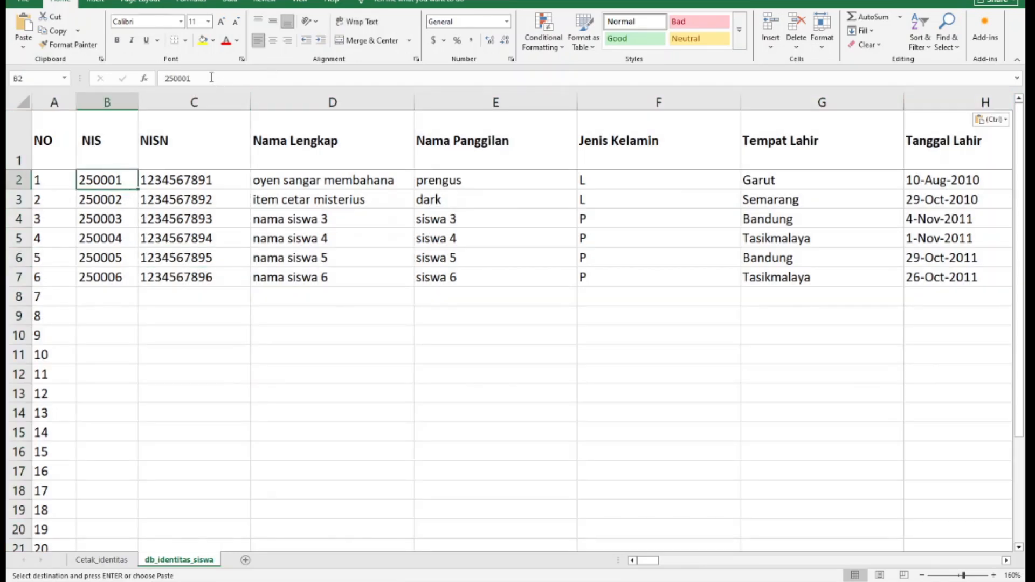
pyautogui.click(194, 335)
# Step: Set the NIS on Cetak_identitas to that of the first student in db_identitas_siswa and check the filled form fields
pyautogui.click(102, 559)
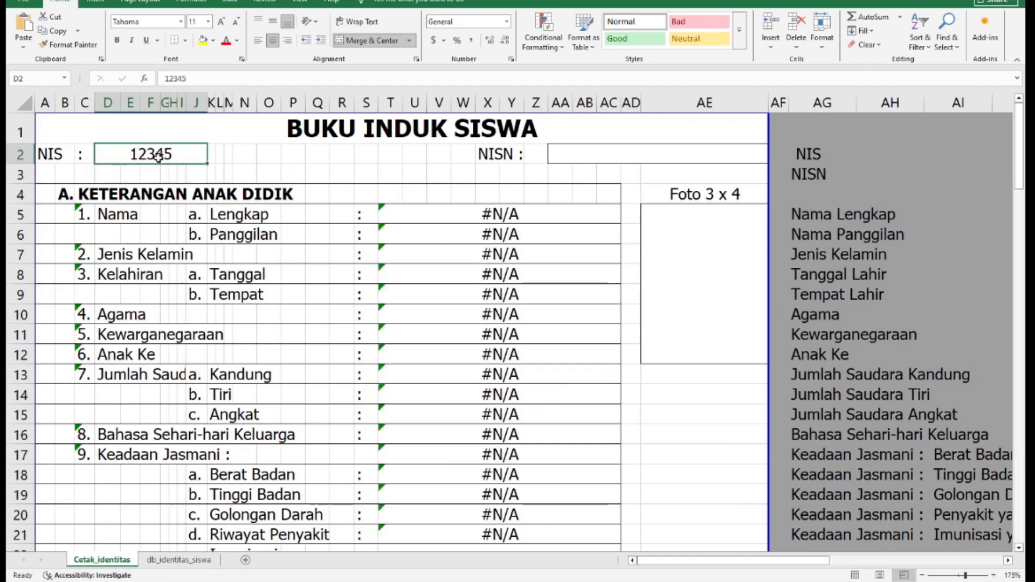
pyautogui.write('250001')
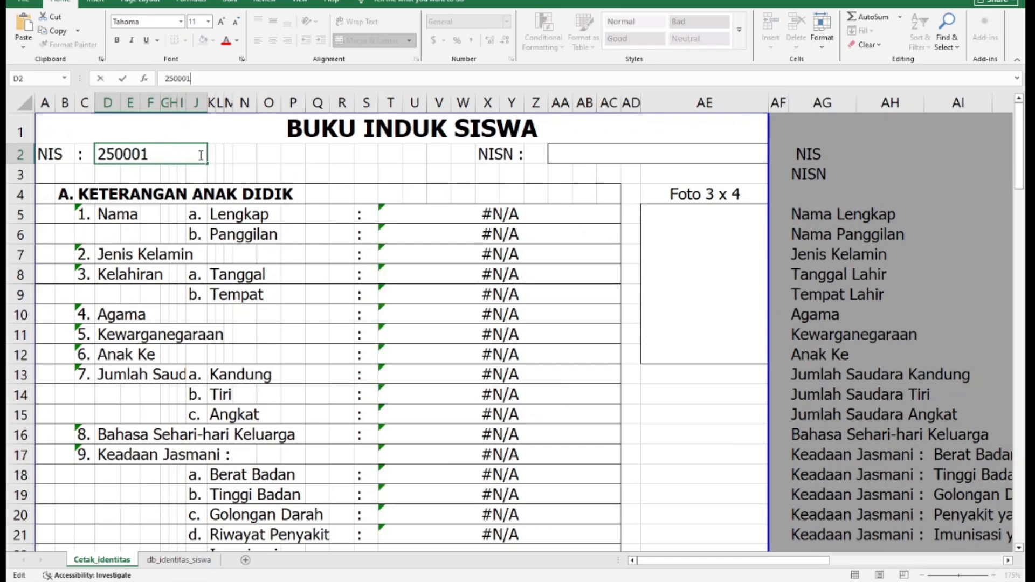
pyautogui.press('Return')
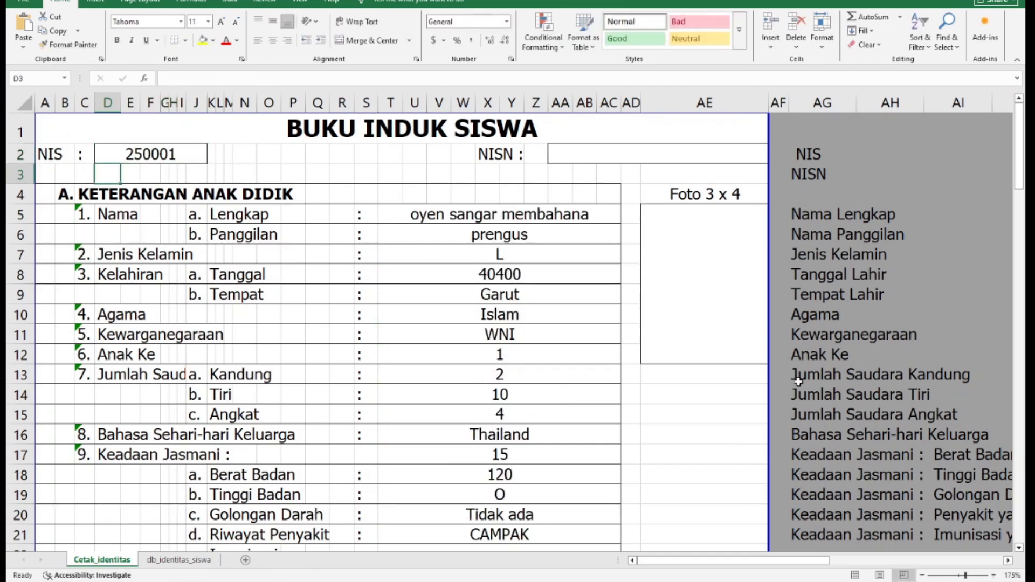
pyautogui.click(517, 275)
pyautogui.click(507, 402)
pyautogui.scroll(-2, 509, 448)
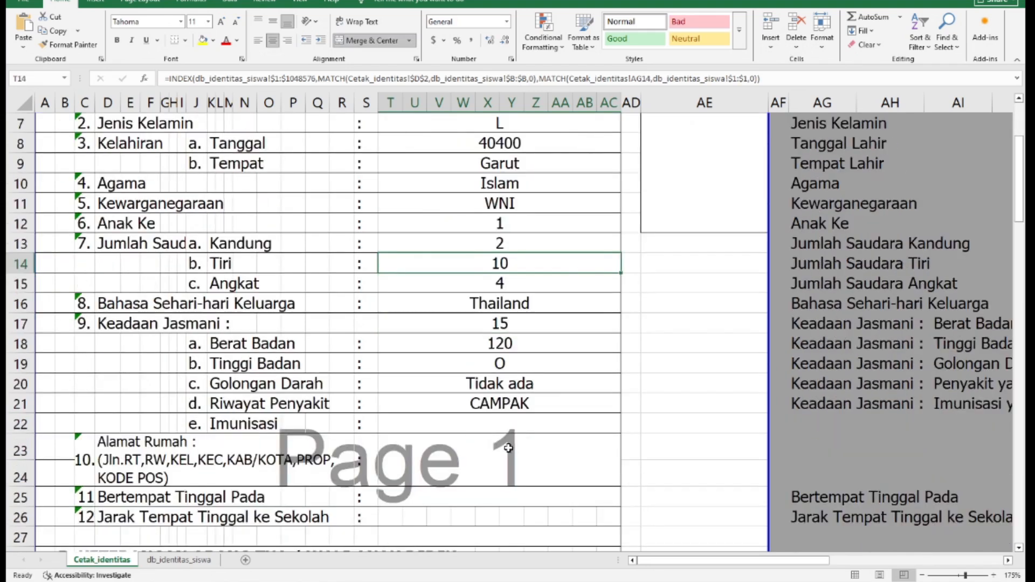
pyautogui.scroll(2, 508, 448)
# Step: Set the form's NIS to that of the second student and review the looked-up fields
pyautogui.click(162, 156)
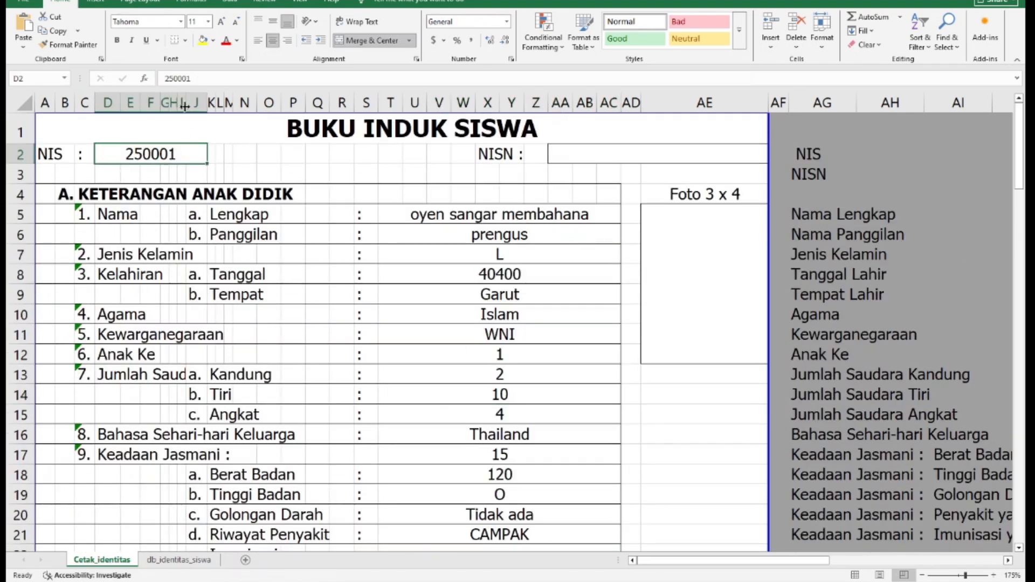
pyautogui.click(200, 78)
pyautogui.write('2')
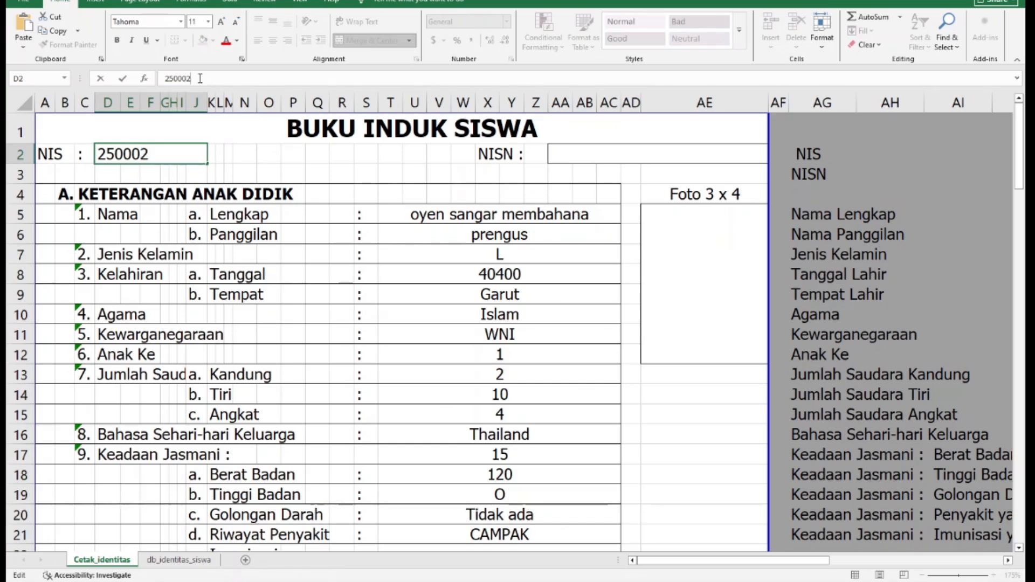
pyautogui.press('Return')
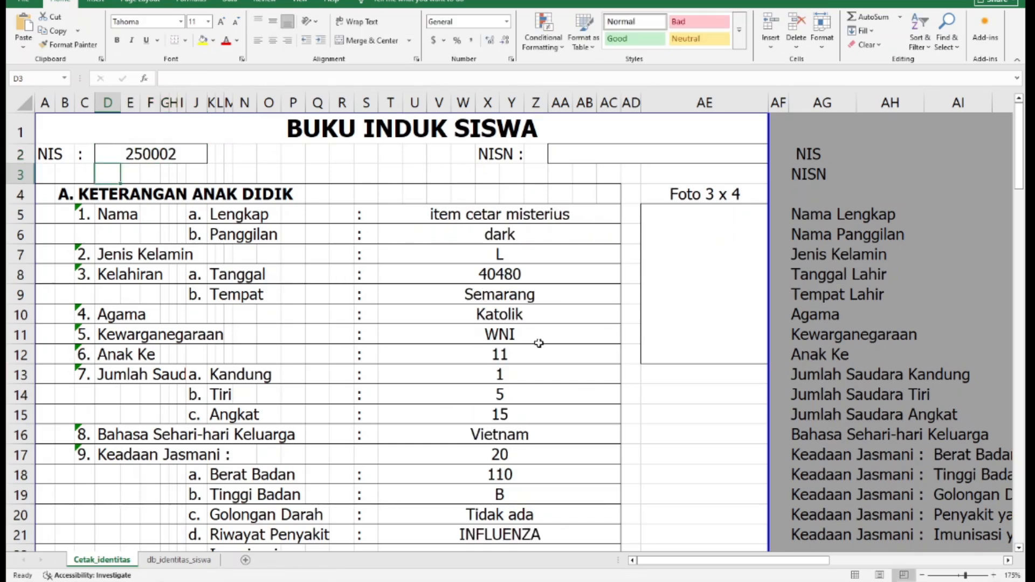
pyautogui.scroll(-2, 526, 345)
pyautogui.scroll(1, 526, 345)
pyautogui.scroll(-3, 526, 345)
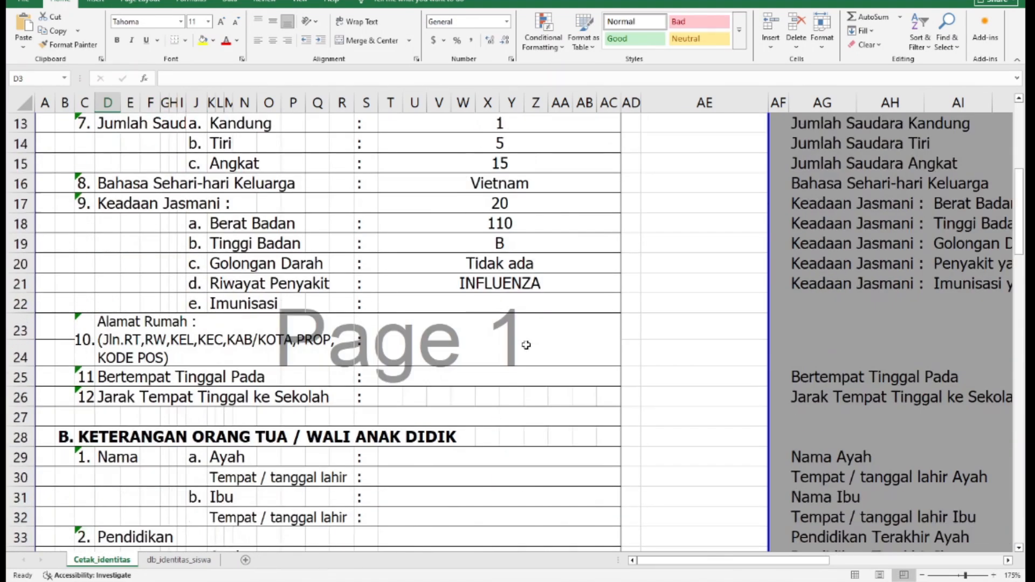
# Step: Set the form's NIS to that of the sixth student in db_identitas_siswa and compare the form with the source data
pyautogui.click(179, 559)
pyautogui.click(477, 224)
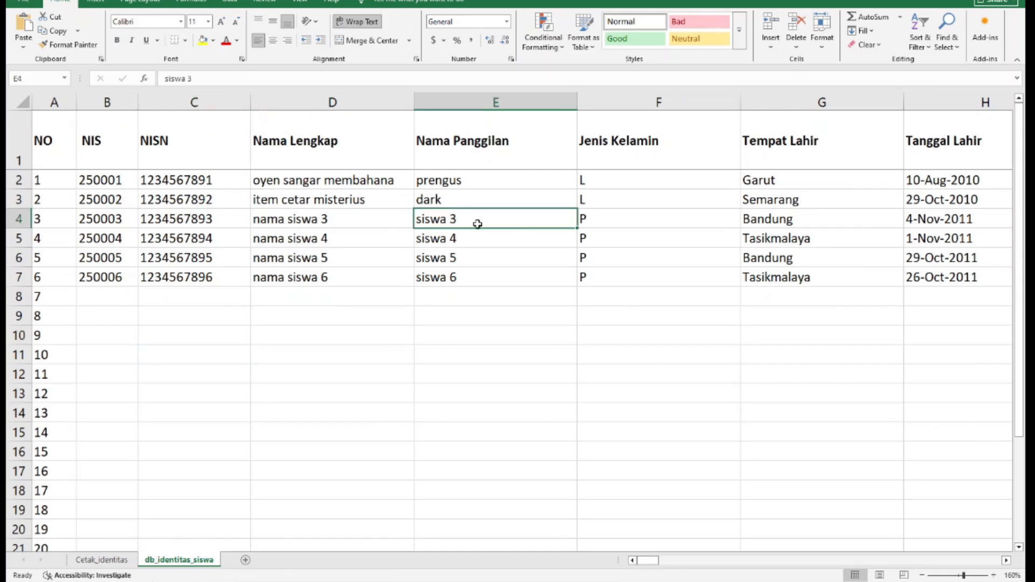
pyautogui.click(689, 247)
pyautogui.click(125, 272)
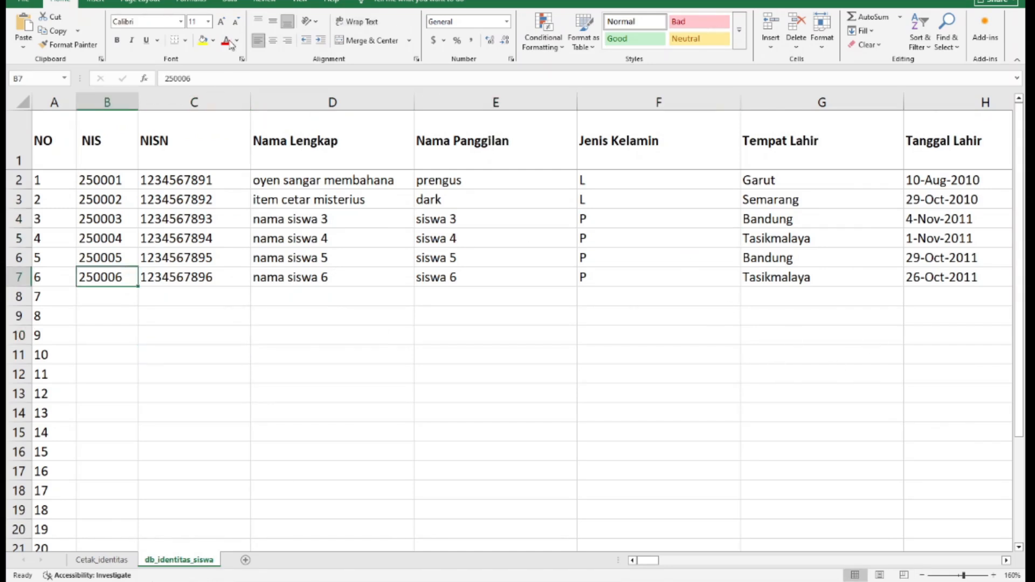
pyautogui.moveTo(210, 83); pyautogui.dragTo(93, 82)
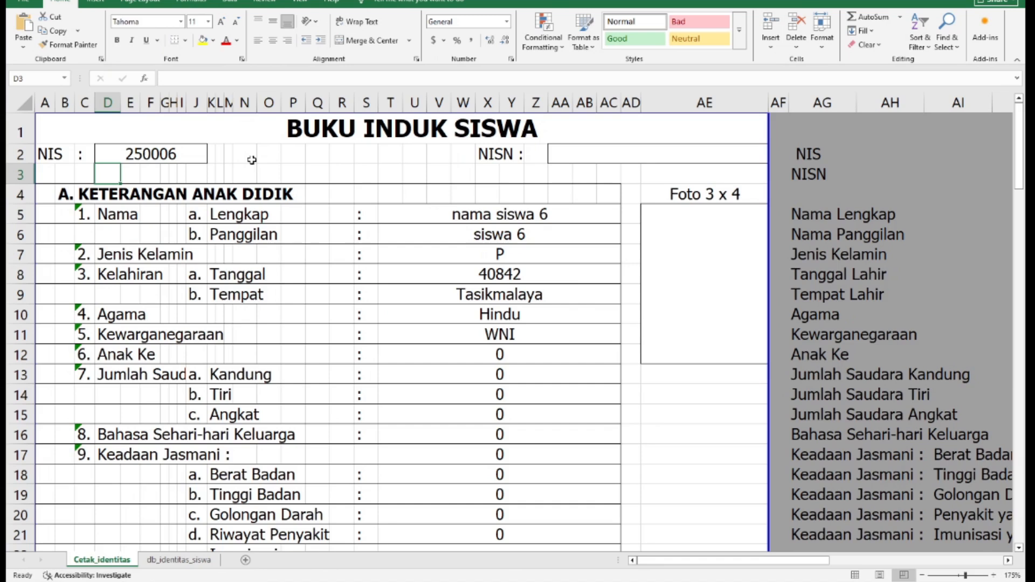
pyautogui.scroll(-3, 552, 322)
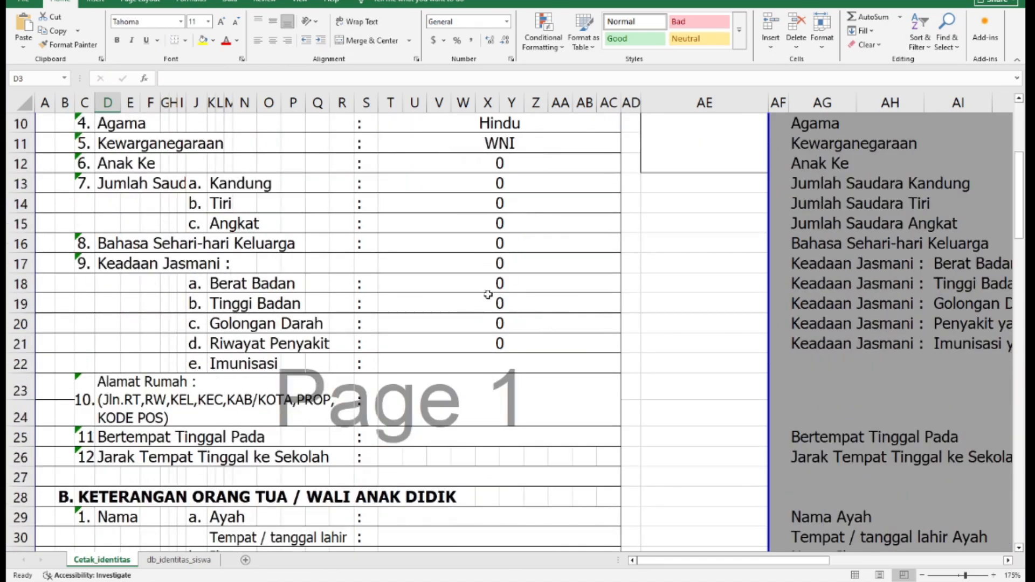
pyautogui.click(178, 559)
pyautogui.click(770, 257)
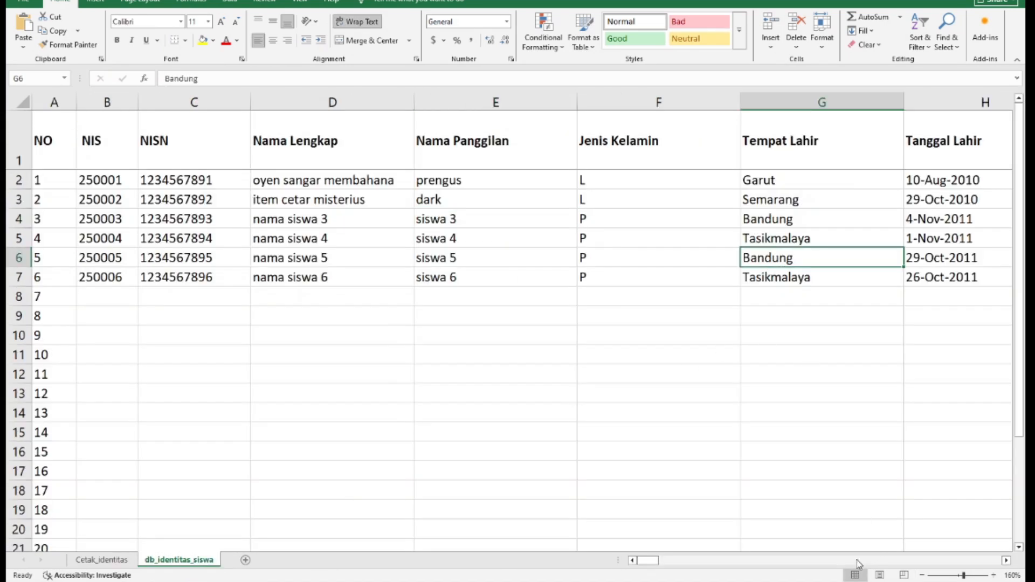
pyautogui.moveTo(649, 563)
pyautogui.mouseDown()
pyautogui.moveTo(665, 562)
pyautogui.moveTo(646, 563)
pyautogui.mouseUp()
# Step: Copy the Riwayat Penyakit lookup formula from T21 into the Bertempat Tinggal Pada cell T25 on Cetak_identitas
pyautogui.click(102, 559)
pyautogui.click(446, 240)
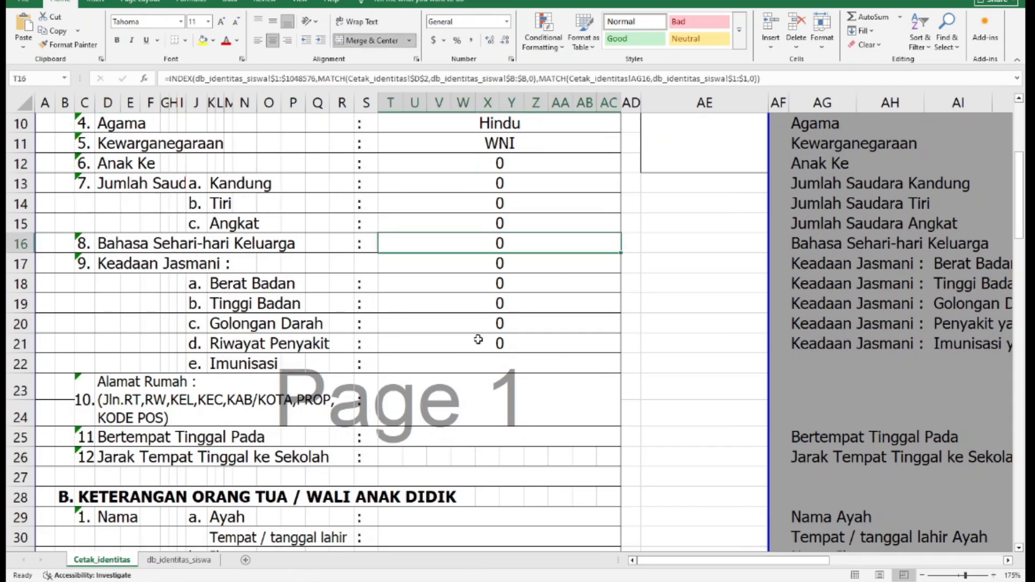
pyautogui.scroll(-2, 481, 342)
pyautogui.press('Down')
pyautogui.press('Down')
pyautogui.press('Down')
pyautogui.press('Down')
pyautogui.press('Down')
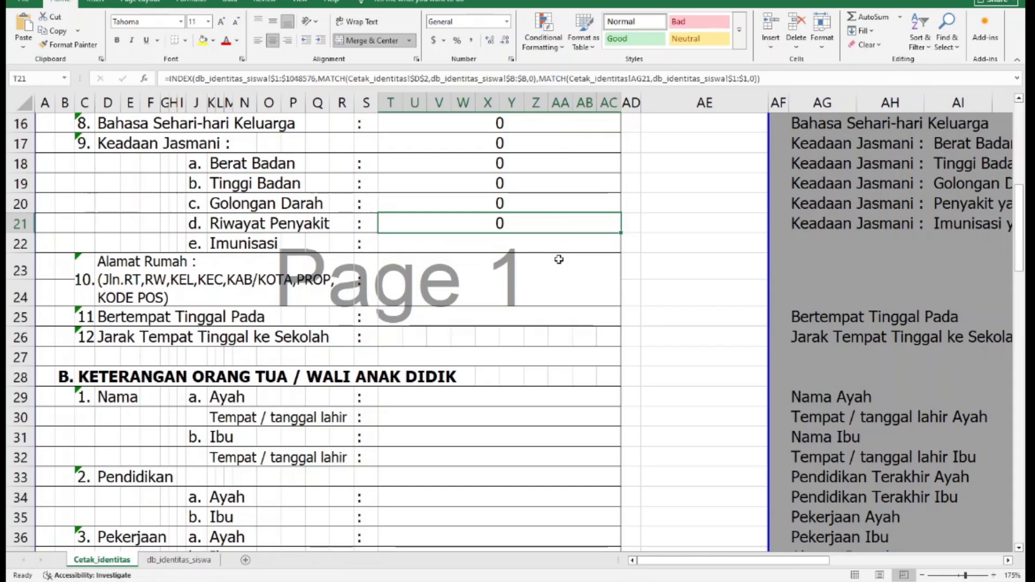
pyautogui.hotkey('ctrl', 'c')
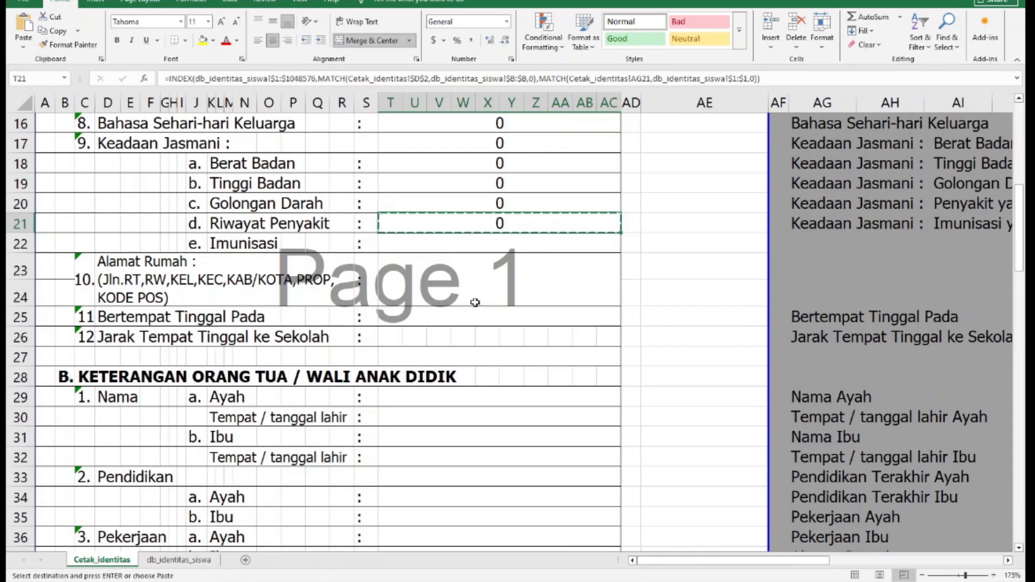
pyautogui.click(480, 320)
pyautogui.hotkey('ctrl', 'v')
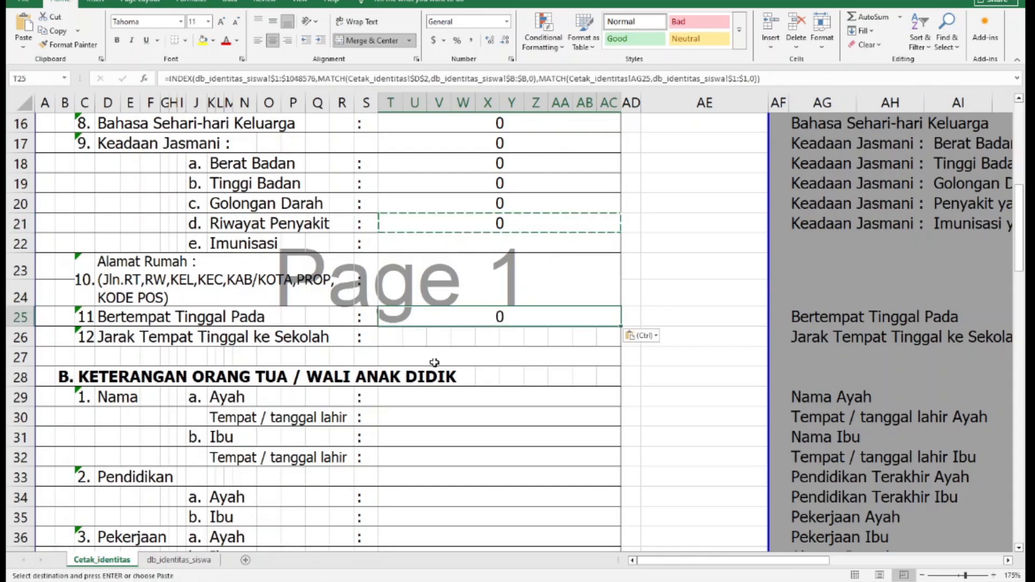
# Step: Set the form's NIS in D2 to that of the first student again
pyautogui.scroll(5, 324, 224)
pyautogui.click(194, 167)
pyautogui.click(199, 79)
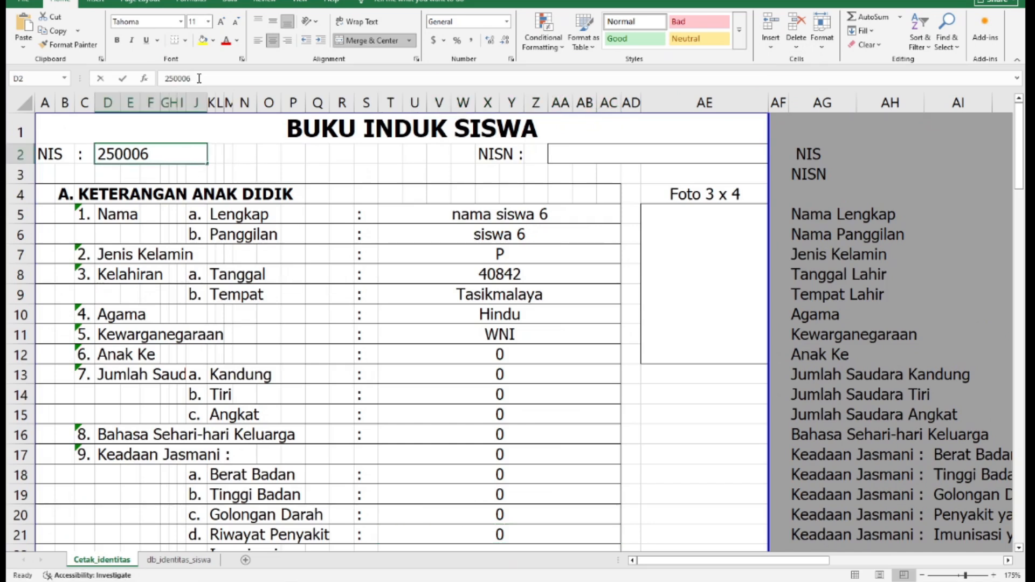
pyautogui.press('Return')
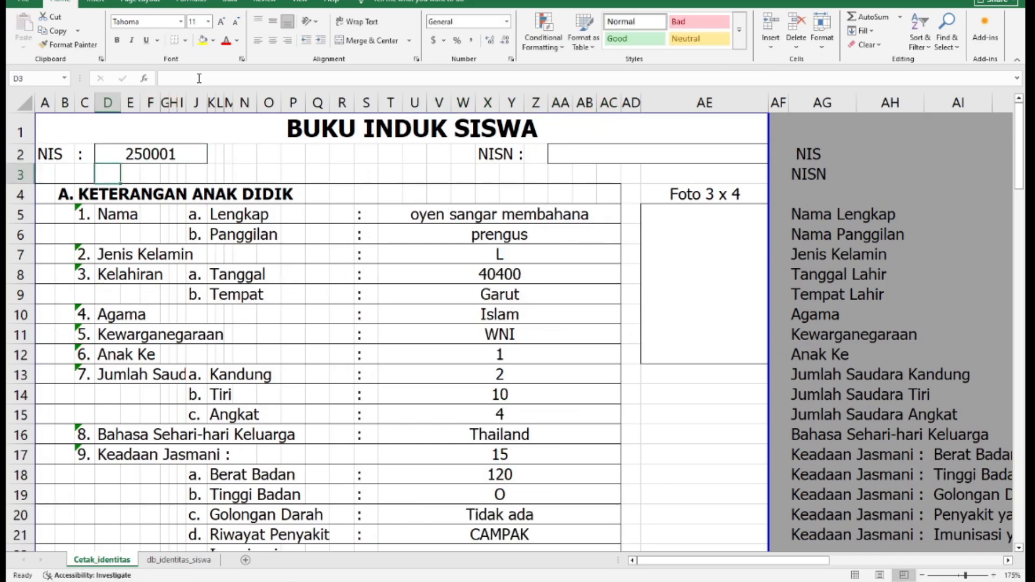
# Step: Copy the T25 lookup formula into Jarak Tempat Tinggal ke Sekolah in row 26 and the father's name in row 29
pyautogui.scroll(-5, 556, 506)
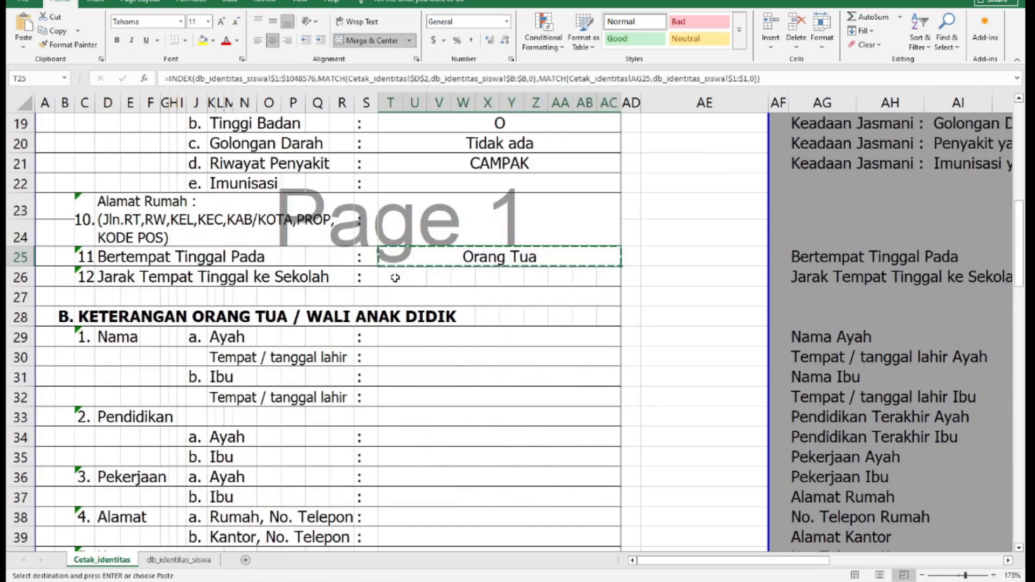
pyautogui.click(395, 278)
pyautogui.hotkey('ctrl', 'v')
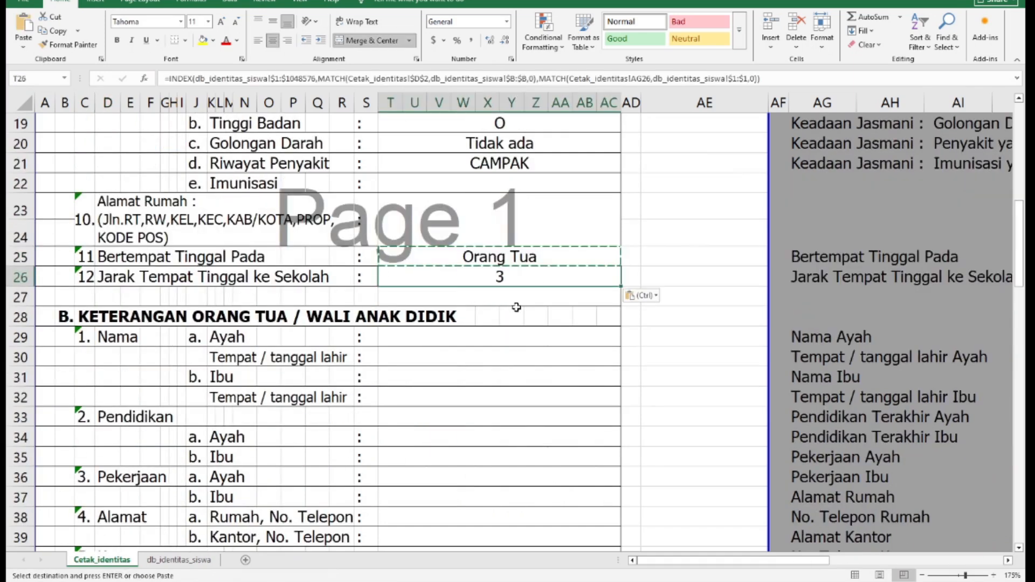
pyautogui.click(459, 338)
pyautogui.hotkey('ctrl', 'v')
# Step: Copy the T29 formula and paste it as formulas only into the merged result cells down to row 46
pyautogui.hotkey('ctrl', 'c')
pyautogui.scroll(-1, 533, 424)
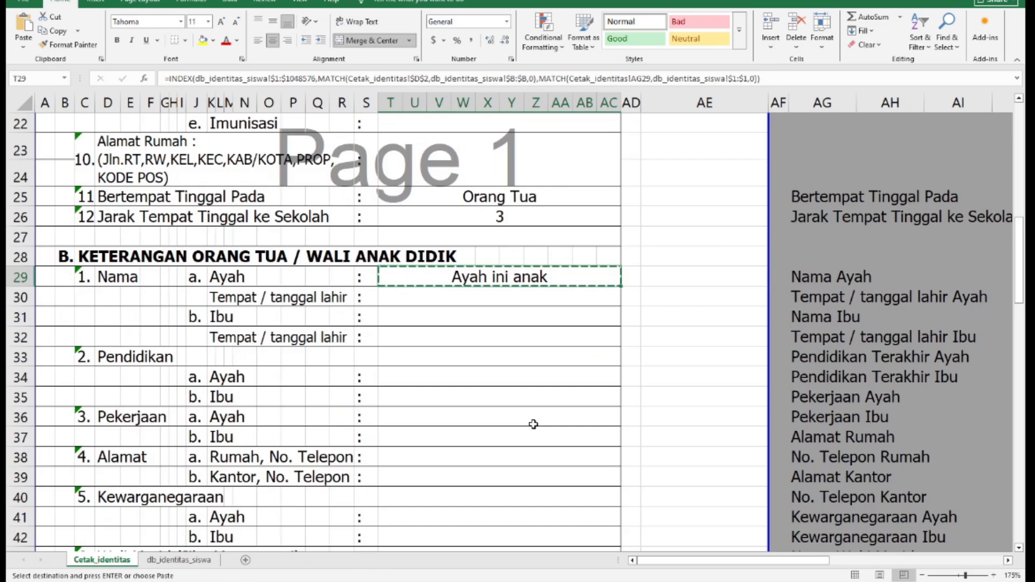
pyautogui.scroll(-3, 533, 424)
pyautogui.keyDown('shift'); pyautogui.click(534, 447); pyautogui.keyUp('shift')
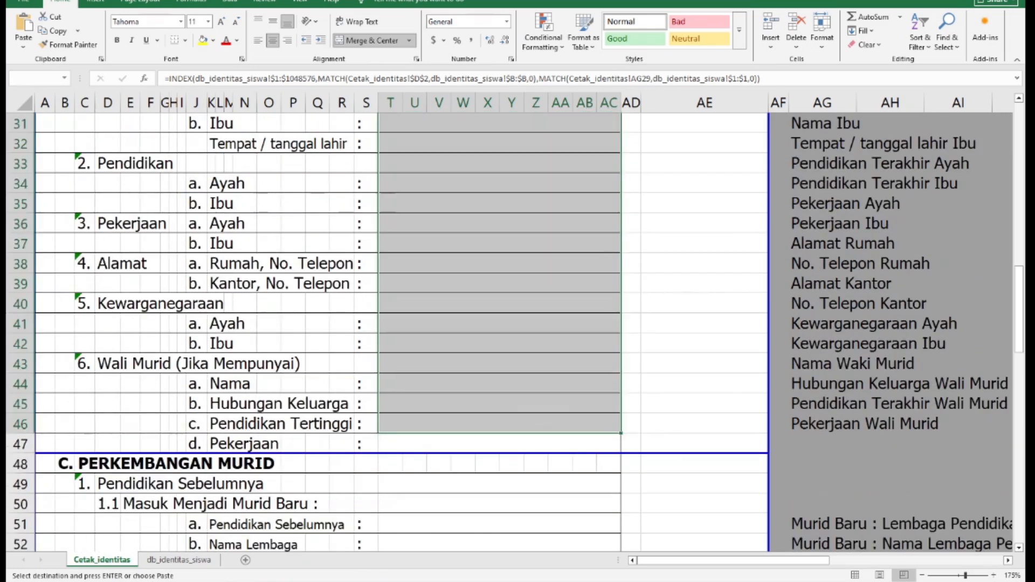
pyautogui.click(44, 166)
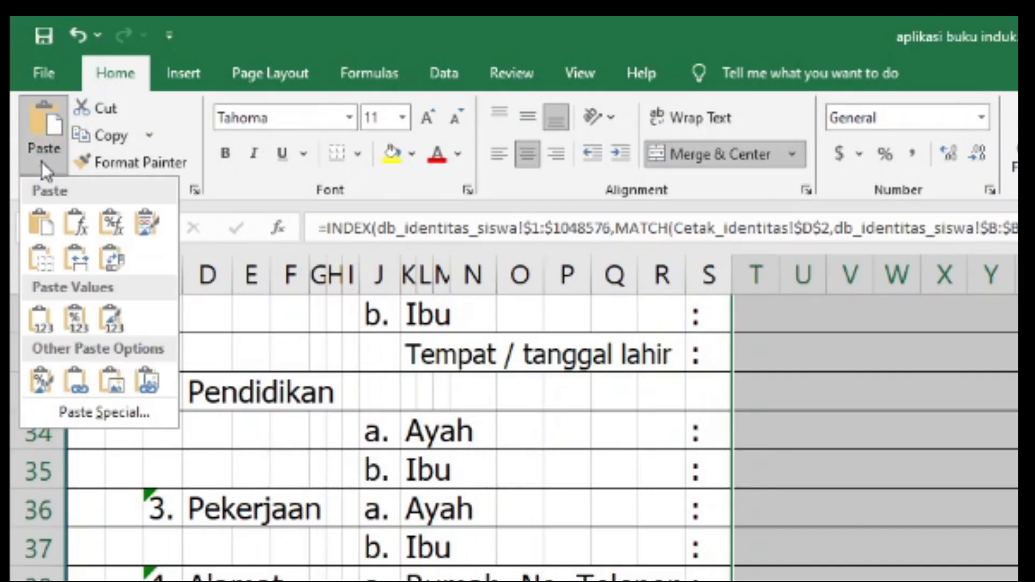
pyautogui.click(76, 222)
# Step: Paste only the lookup formula into the Masuk Menjadi Murid Baru cells from Pendidikan Sebelumnya in row 51 to No. STTB in row 55
pyautogui.scroll(-6, 510, 403)
pyautogui.click(510, 403)
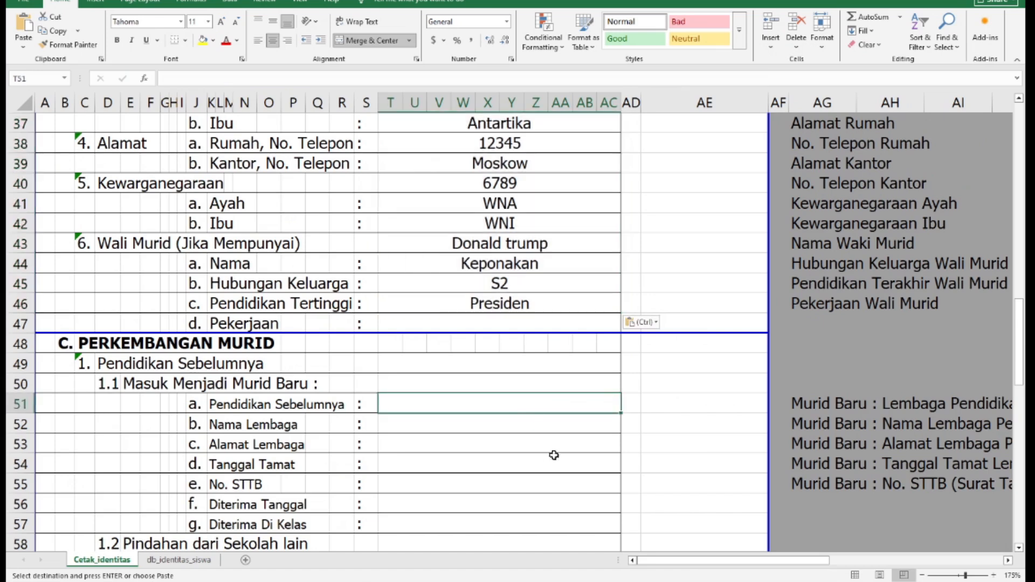
pyautogui.keyDown('shift'); pyautogui.click(544, 492); pyautogui.keyUp('shift')
pyautogui.click(23, 47)
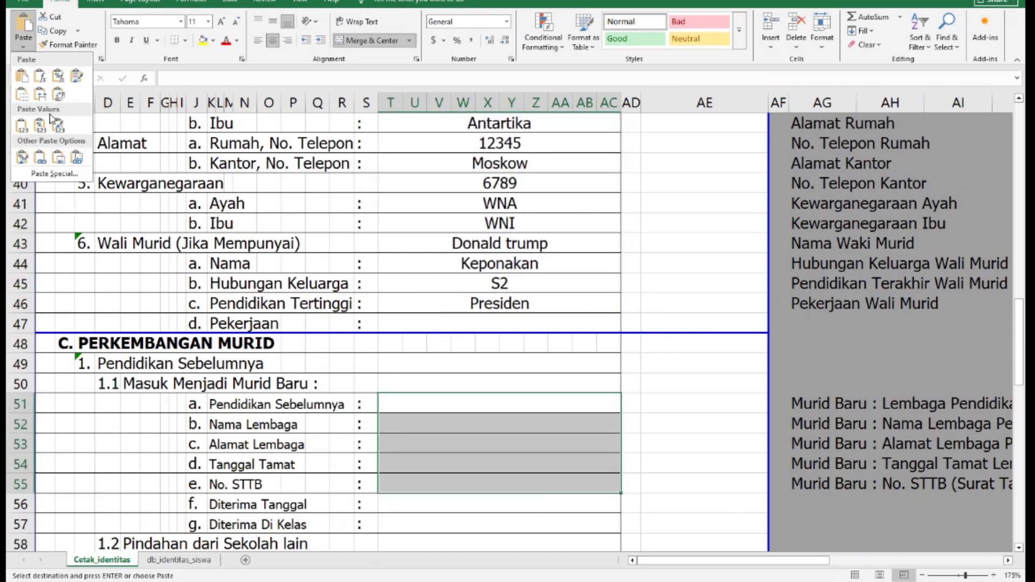
pyautogui.click(43, 80)
# Step: Paste only the lookup formula into the Pindahan dari Sekolah lain cells in rows 59 to 62
pyautogui.scroll(-3, 559, 378)
pyautogui.click(561, 386)
pyautogui.keyDown('shift'); pyautogui.click(549, 442); pyautogui.keyUp('shift')
pyautogui.click(23, 47)
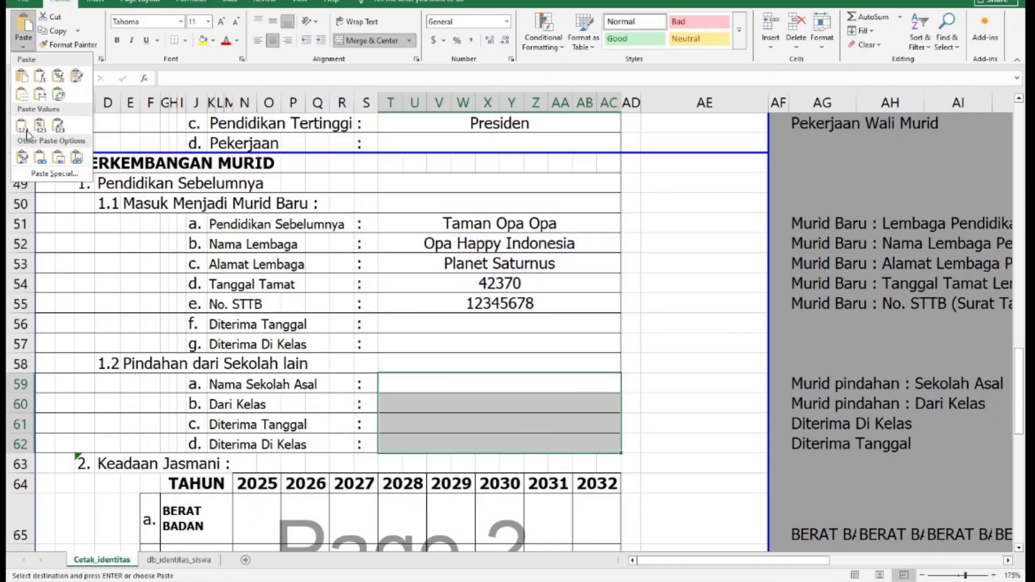
pyautogui.click(43, 80)
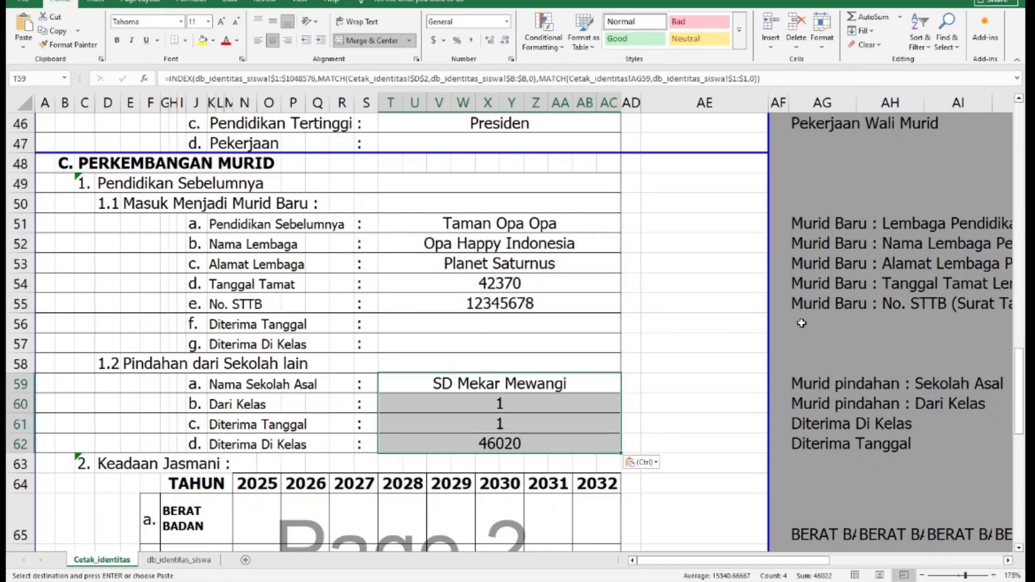
# Step: Copy the headings in AG61:AG62 to AG56:AG57 and fill the lookup formula into T56:T57
pyautogui.press('Up')
pyautogui.press('Up')
pyautogui.press('Up')
pyautogui.click(808, 423)
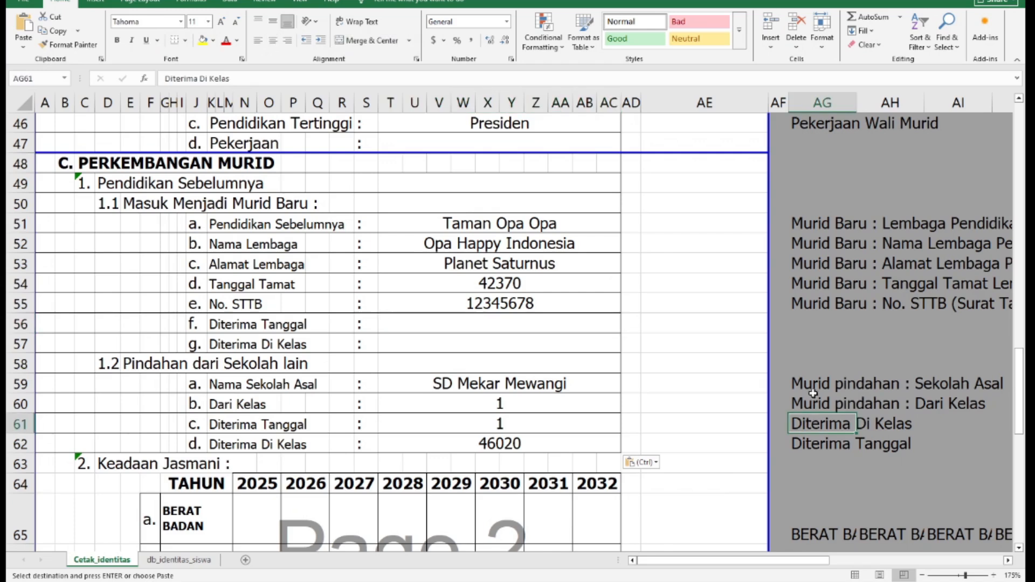
pyautogui.hotkey('ctrl', 'c')
pyautogui.click(806, 320)
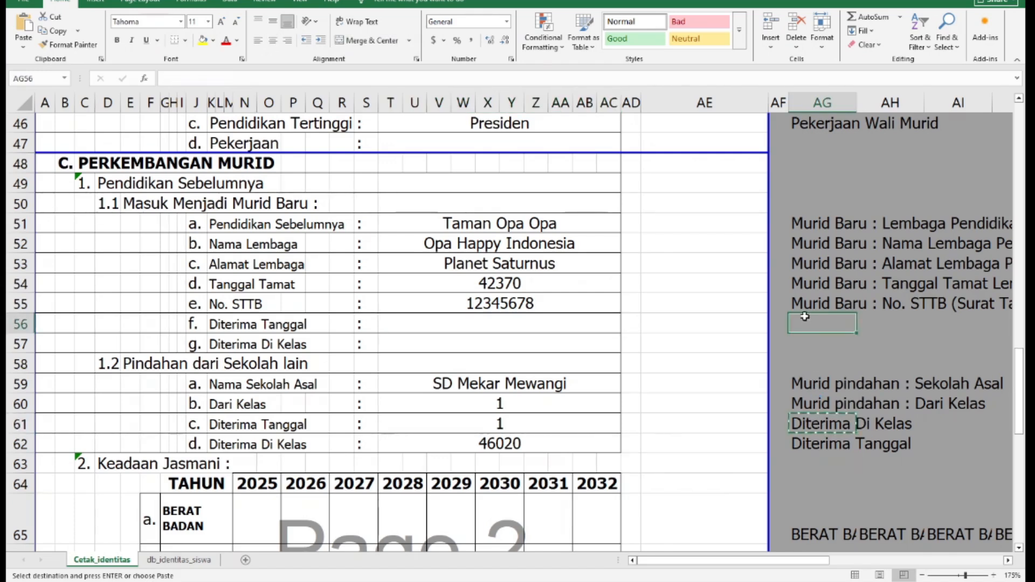
pyautogui.hotkey('ctrl', 'v')
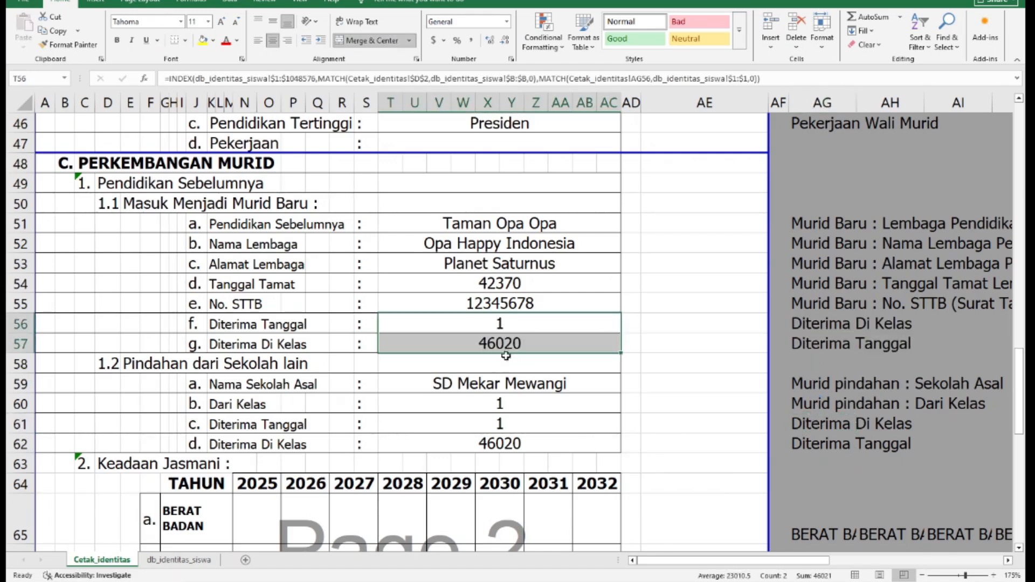
# Step: Format the result in T57 as a date of type 14-Mar-2012 and apply the same format to T62
pyautogui.click(510, 343)
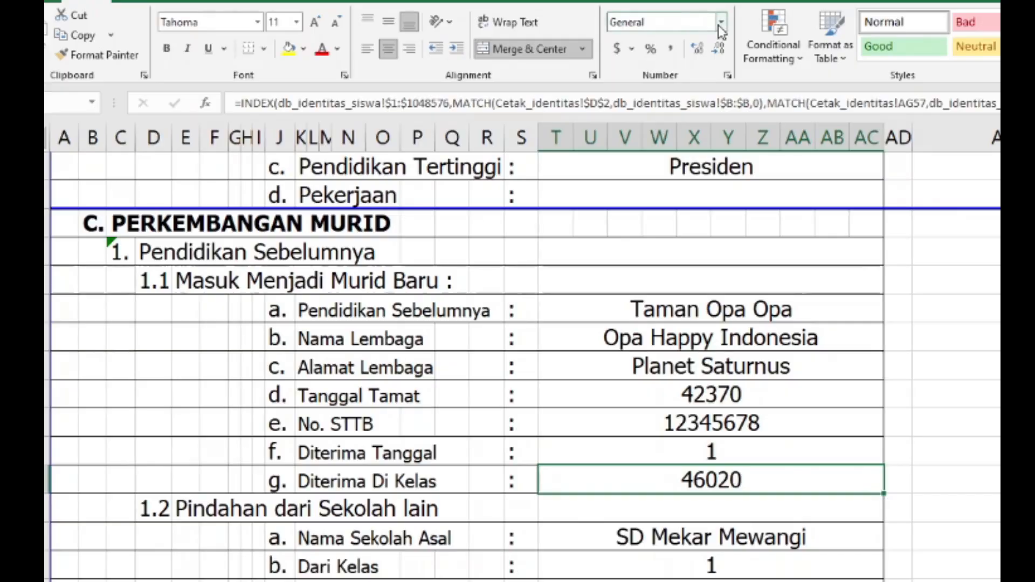
pyautogui.click(721, 22)
pyautogui.click(695, 464)
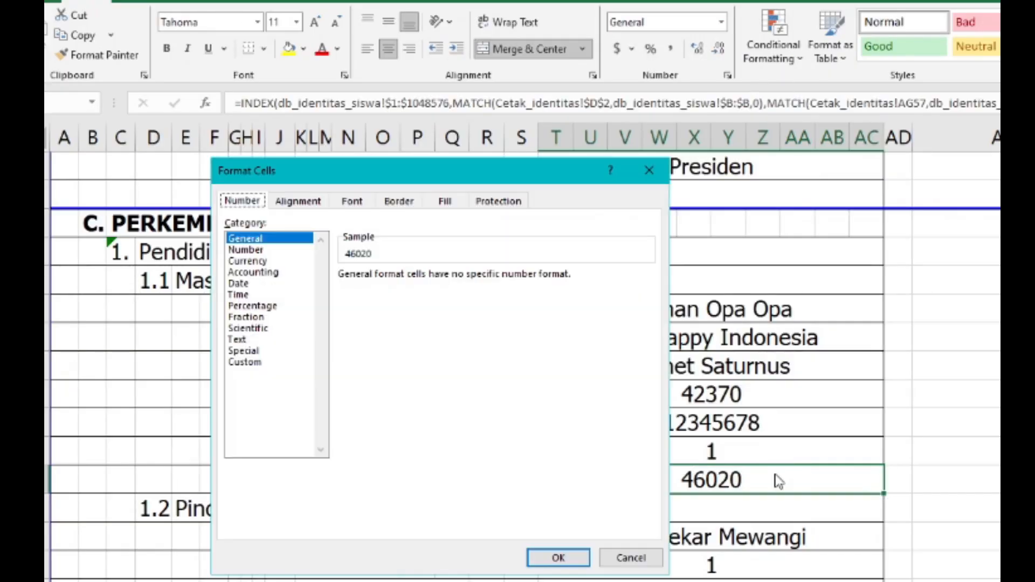
pyautogui.click(240, 283)
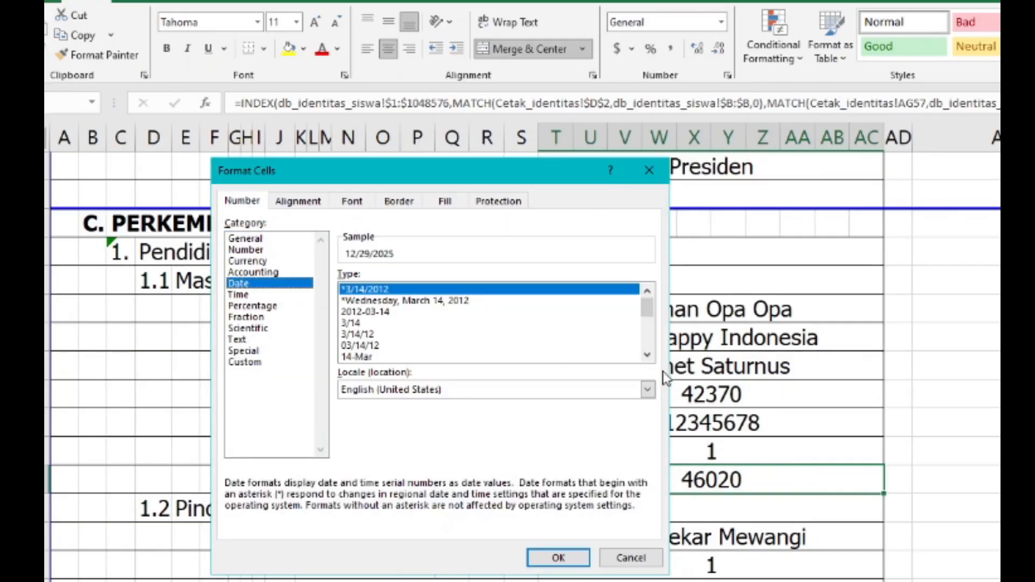
pyautogui.click(647, 355)
pyautogui.click(647, 355)
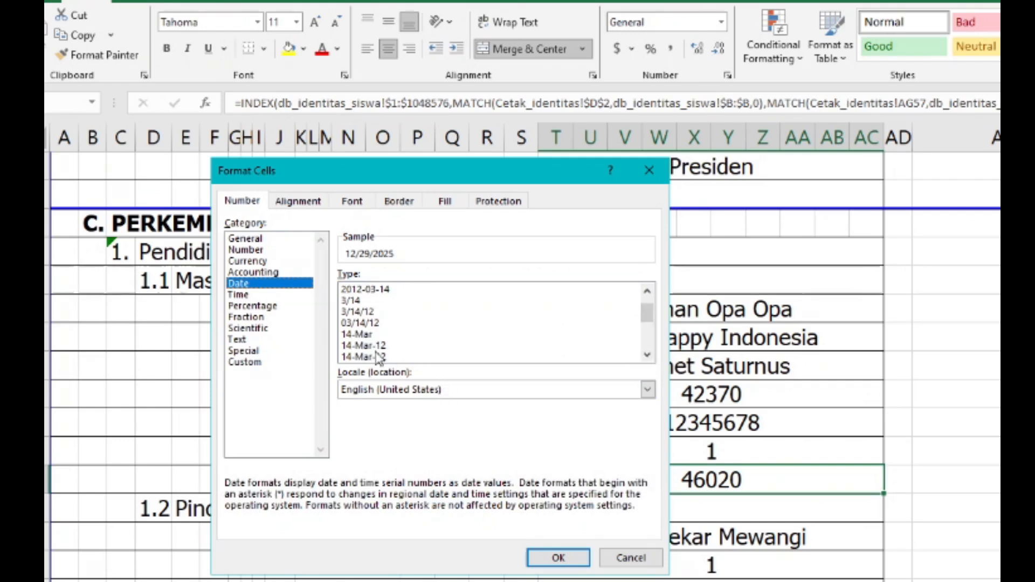
pyautogui.click(648, 356)
pyautogui.click(648, 355)
pyautogui.click(647, 356)
pyautogui.click(647, 355)
pyautogui.click(648, 355)
pyautogui.click(647, 356)
pyautogui.click(648, 356)
pyautogui.click(647, 355)
pyautogui.click(647, 356)
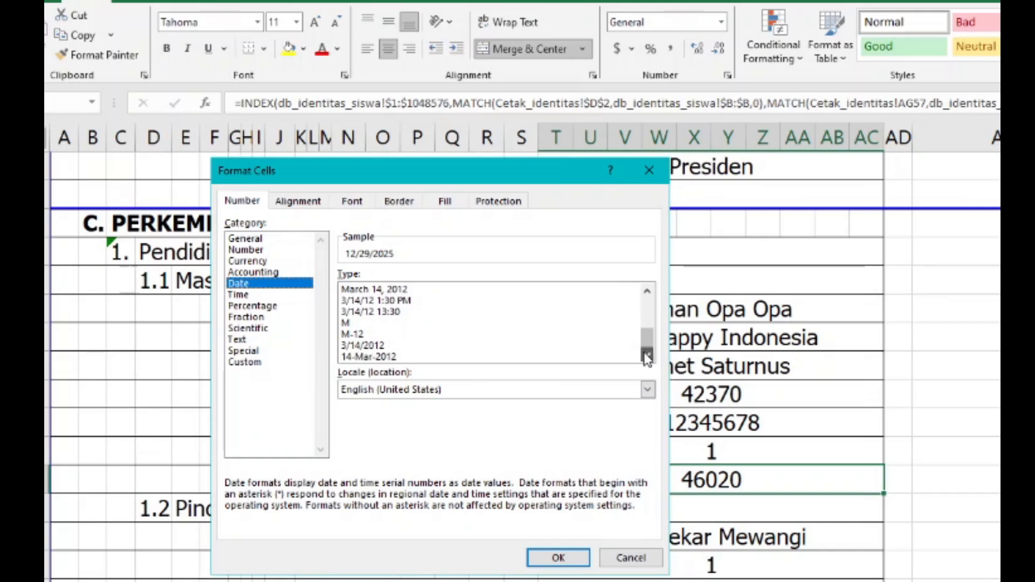
pyautogui.click(593, 357)
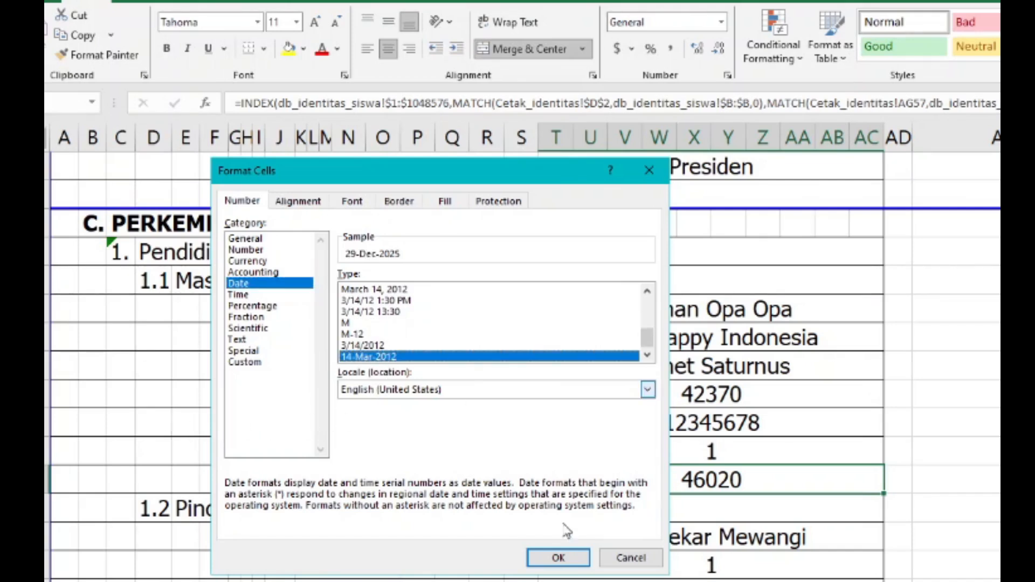
pyautogui.click(560, 558)
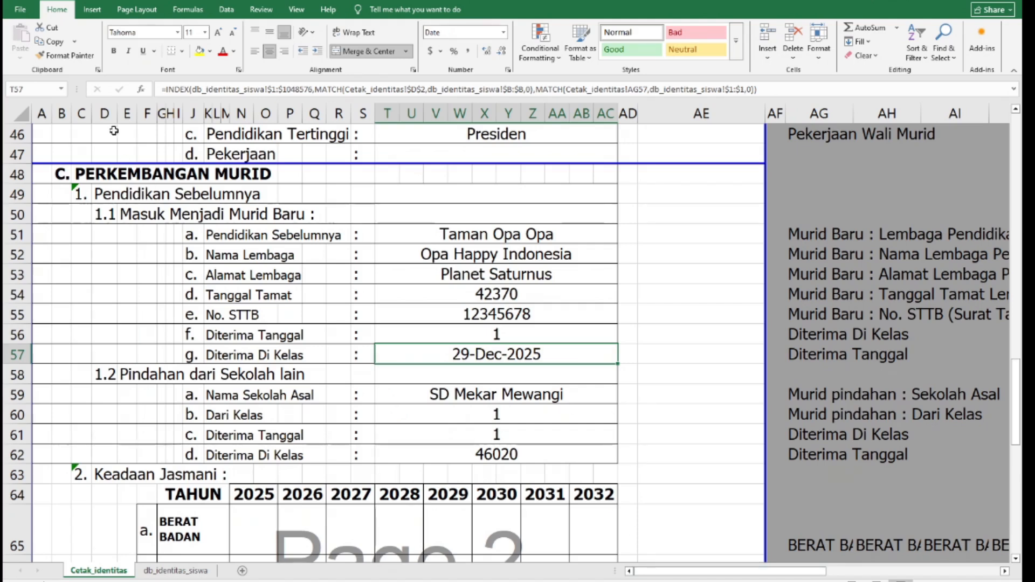
pyautogui.click(69, 55)
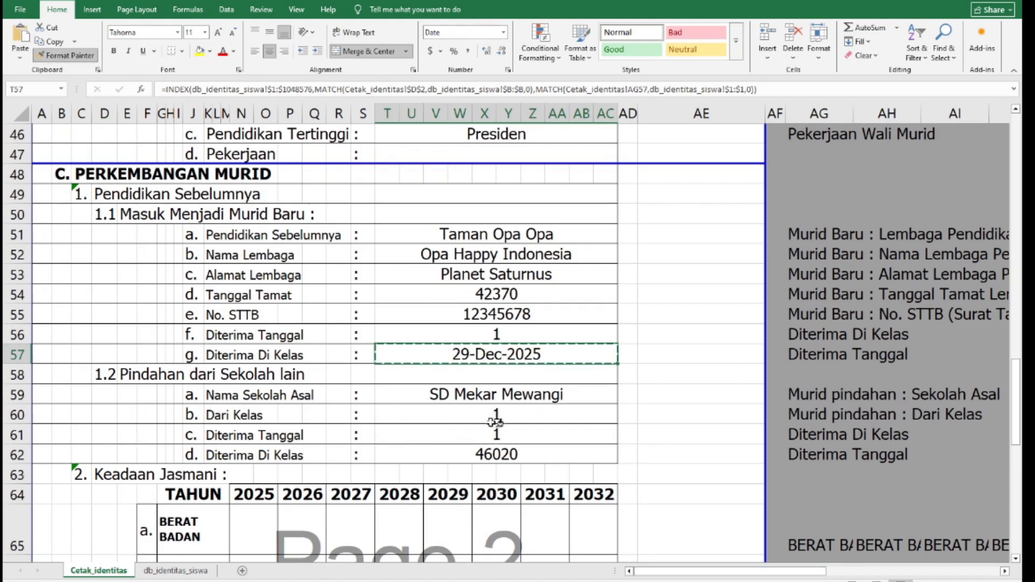
pyautogui.click(499, 455)
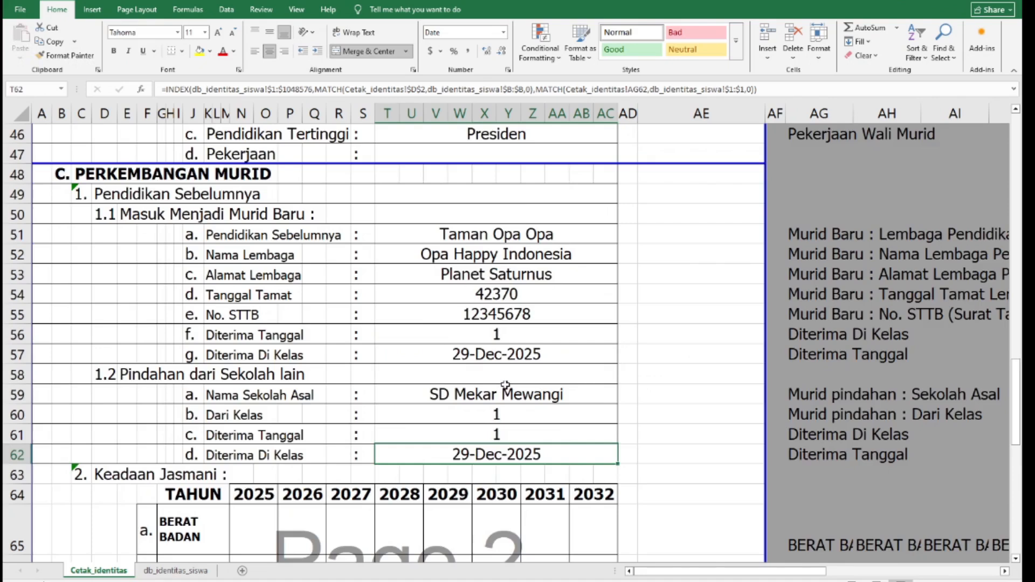
# Step: Copy the lookup formula from Nama Sekolah Asal in T59 to Jenis Bea Siswa in T70
pyautogui.scroll(-3, 505, 384)
pyautogui.click(226, 341)
pyautogui.click(385, 340)
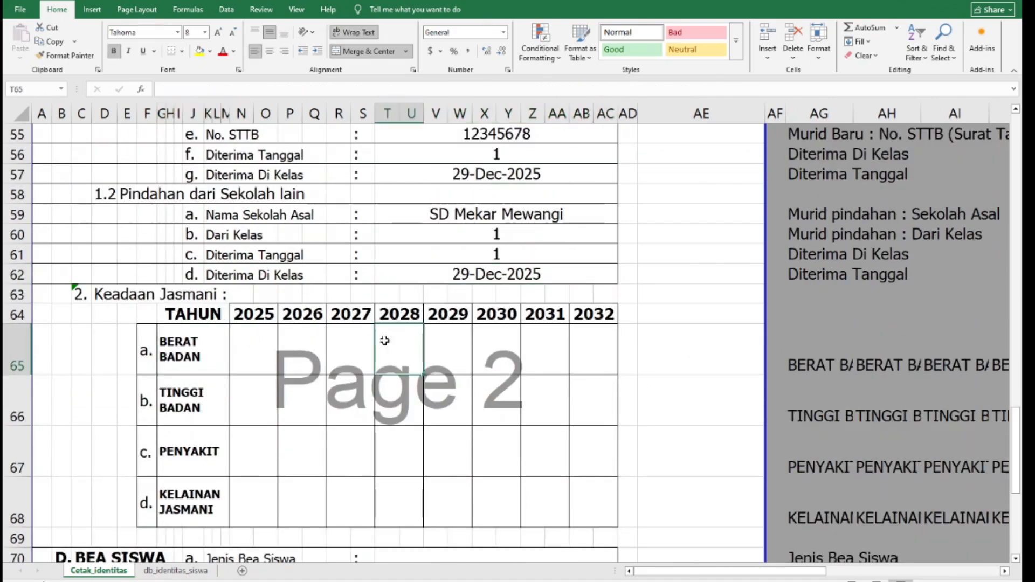
pyautogui.click(518, 218)
pyautogui.hotkey('ctrl', 'c')
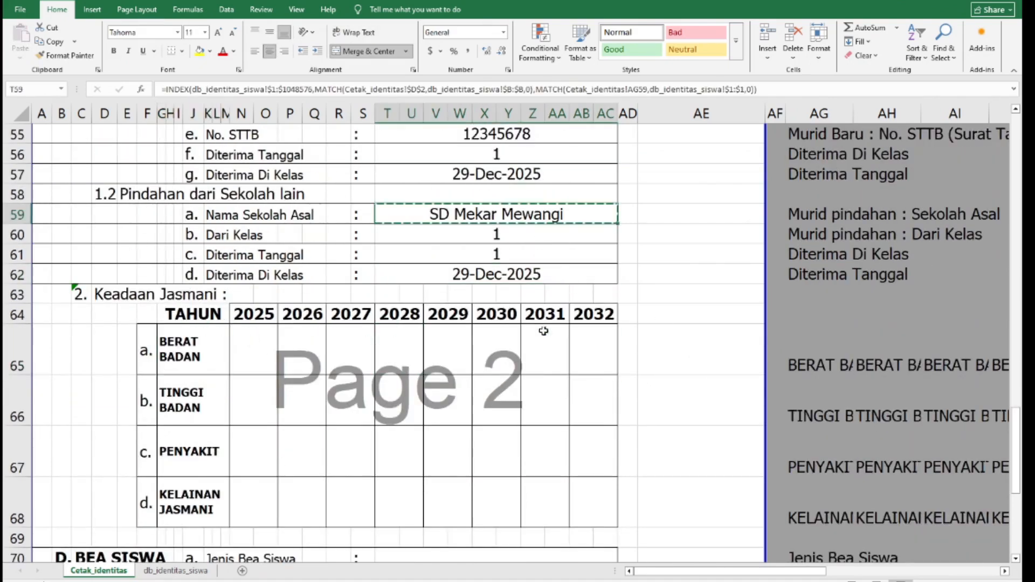
pyautogui.scroll(-4, 531, 374)
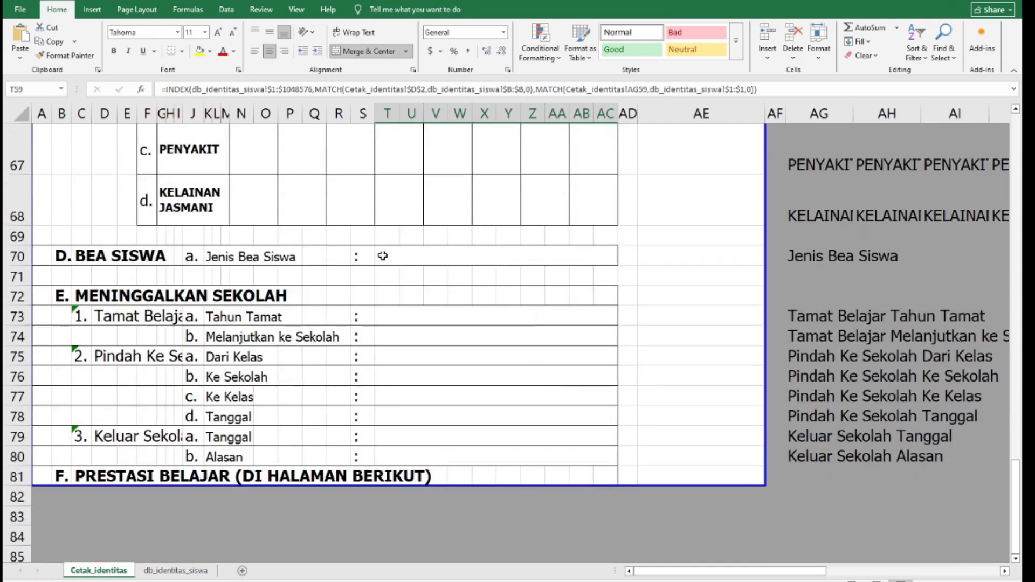
pyautogui.click(478, 263)
pyautogui.hotkey('ctrl', 'v')
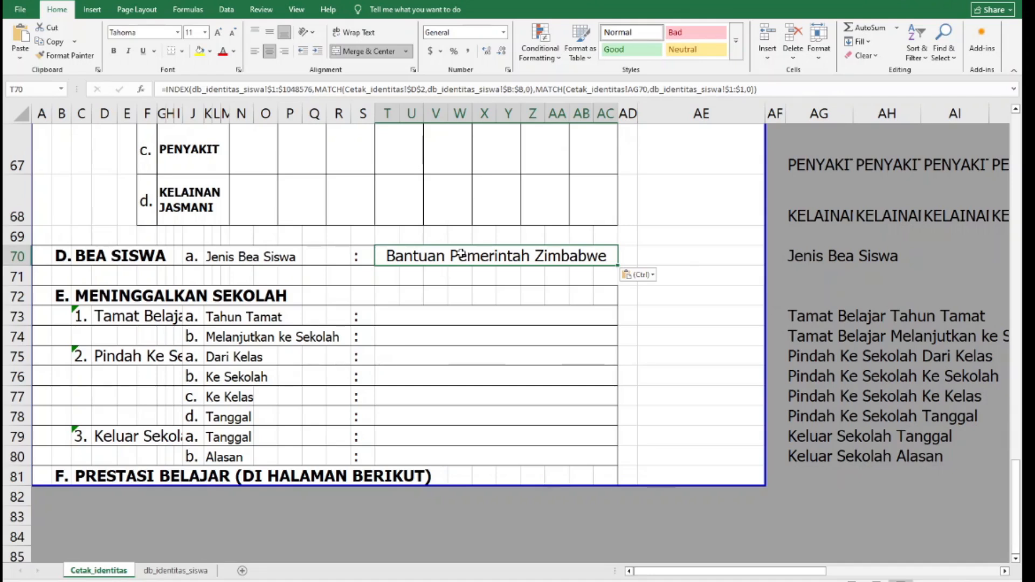
# Step: Check the T70 formula's references and paste only that formula into the Meninggalkan Sekolah cells in rows 73 to 80
pyautogui.press('F2')
pyautogui.scroll(3, 610, 378)
pyautogui.scroll(19, 610, 377)
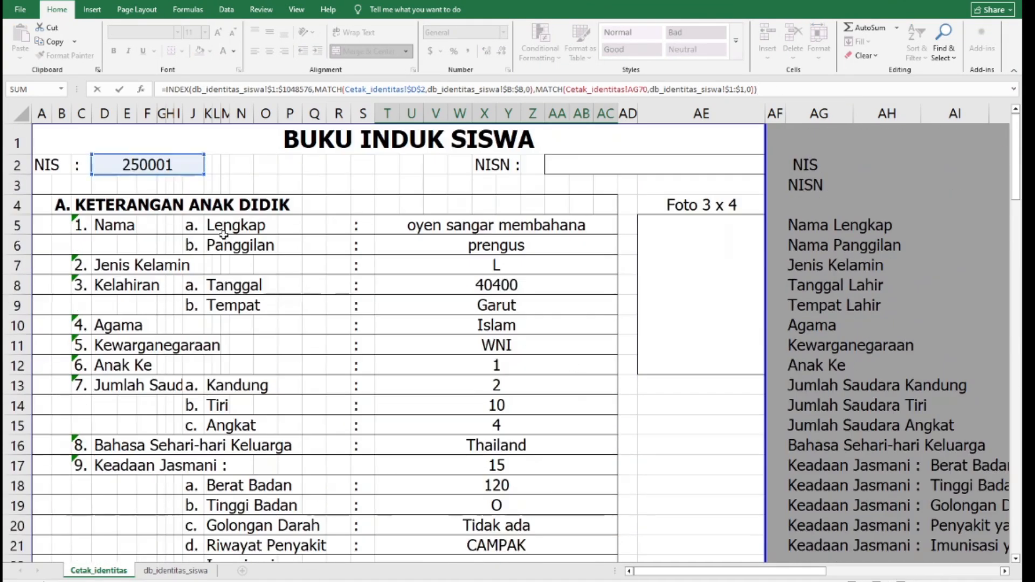
pyautogui.scroll(-20, 223, 233)
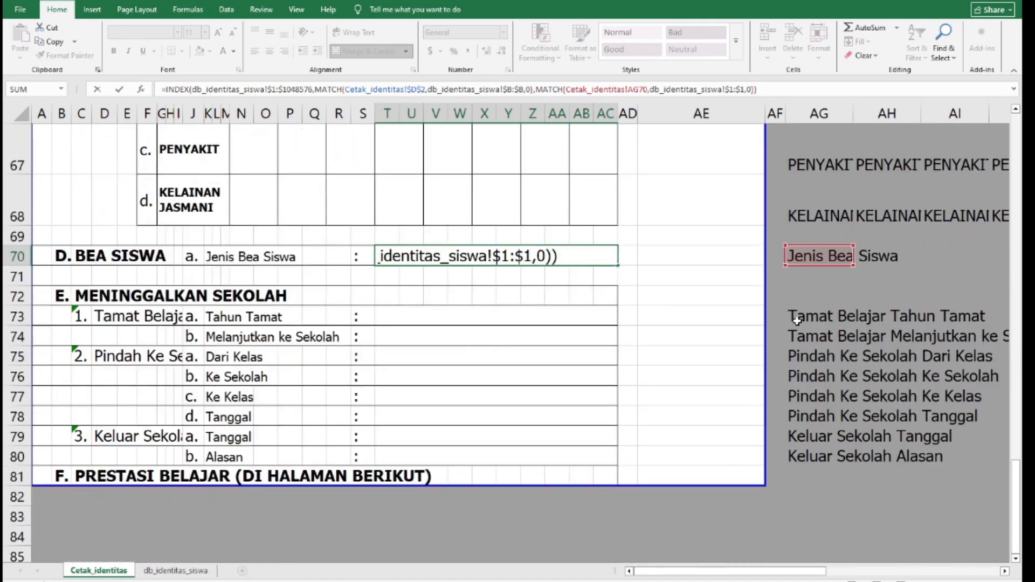
pyautogui.hotkey('ctrl', 'Return')
pyautogui.hotkey('ctrl', 'c')
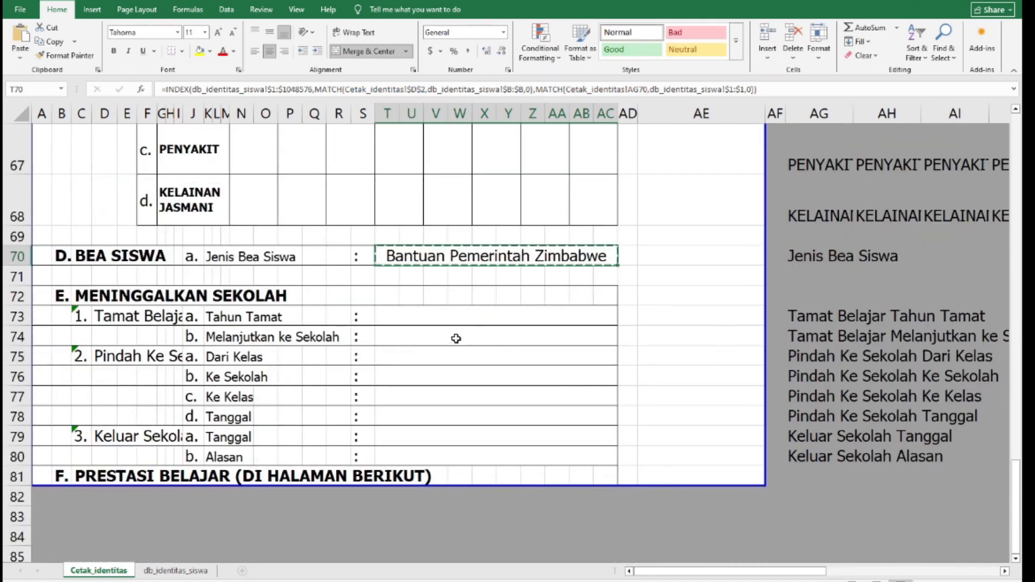
pyautogui.moveTo(479, 313); pyautogui.dragTo(522, 456)
pyautogui.click(20, 56)
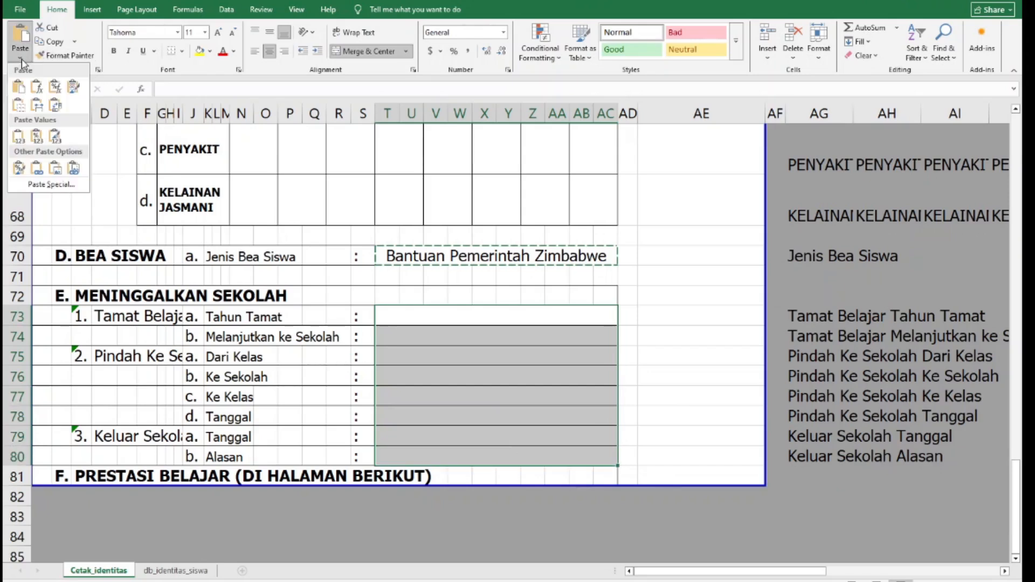
pyautogui.click(43, 90)
pyautogui.click(679, 353)
pyautogui.press('Escape')
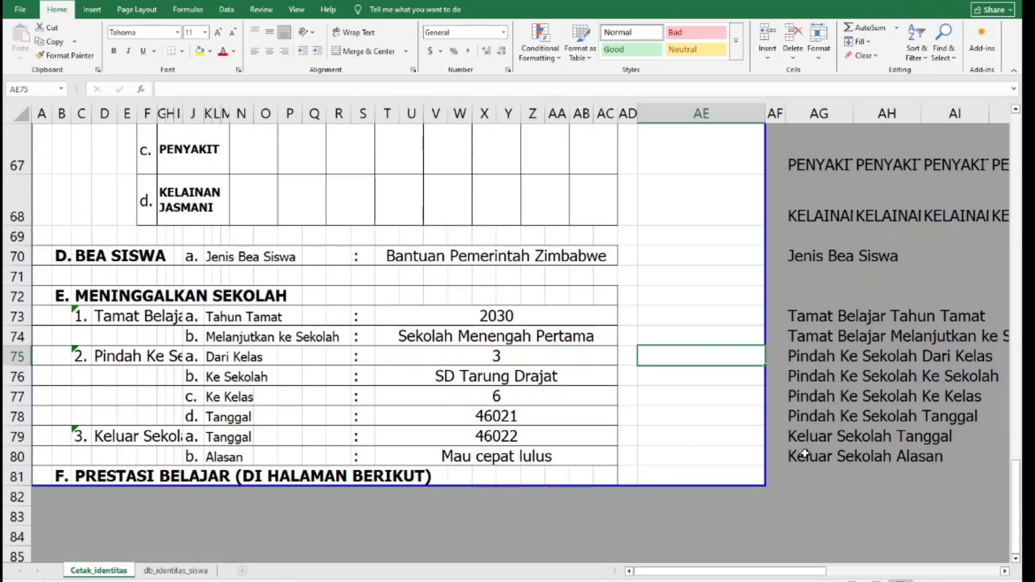
# Step: Add the column heading "kekuatan supranatural" in CU1 of db_identitas_siswa, after Keluar Sekolah Alasan
pyautogui.click(168, 571)
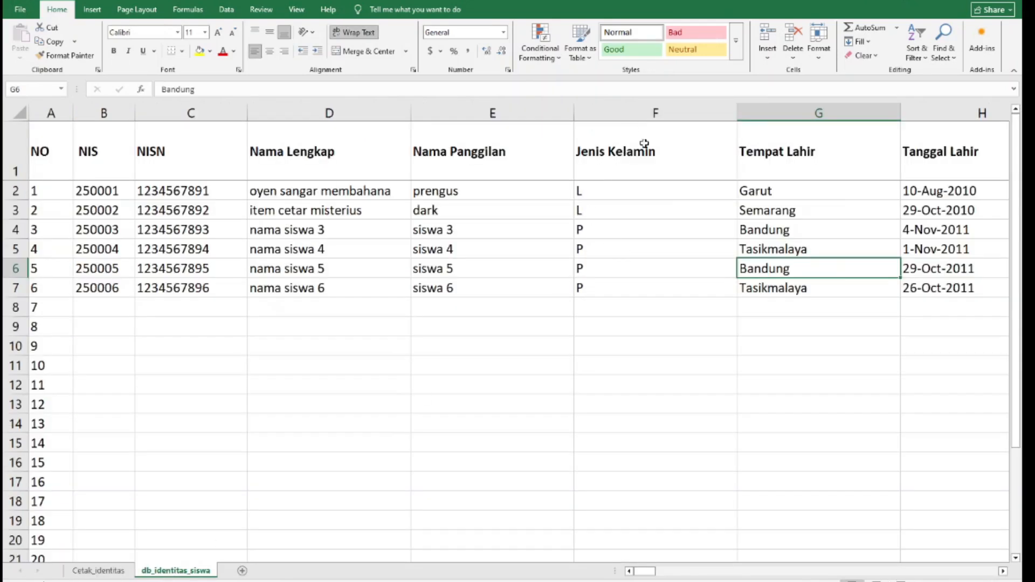
pyautogui.hotkey('ctrl', 'Up')
pyautogui.hotkey('ctrl', 'Right')
pyautogui.click(1003, 572)
pyautogui.click(1003, 572)
pyautogui.click(717, 161)
pyautogui.write('kekua')
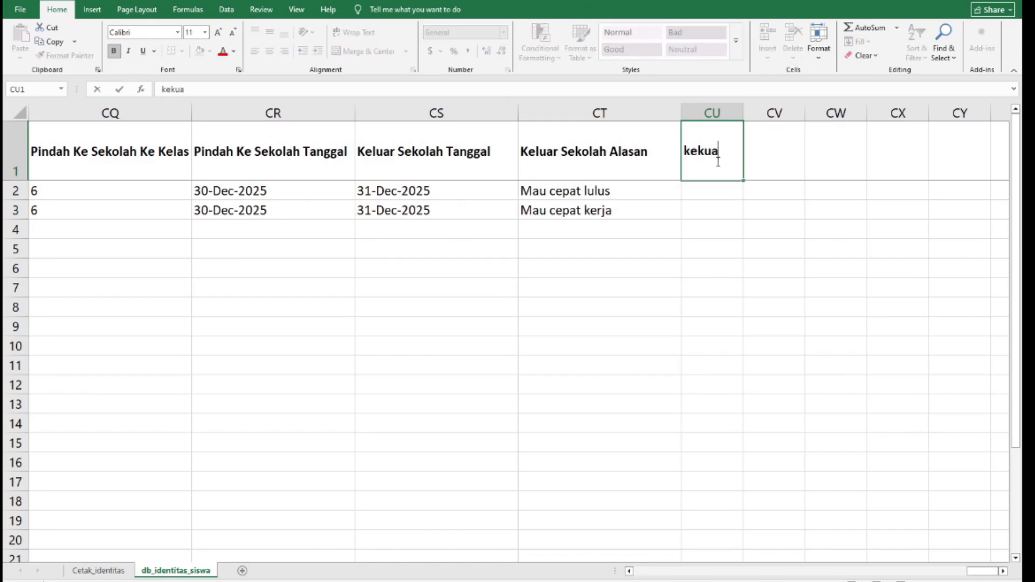
pyautogui.write('tan supranatura')
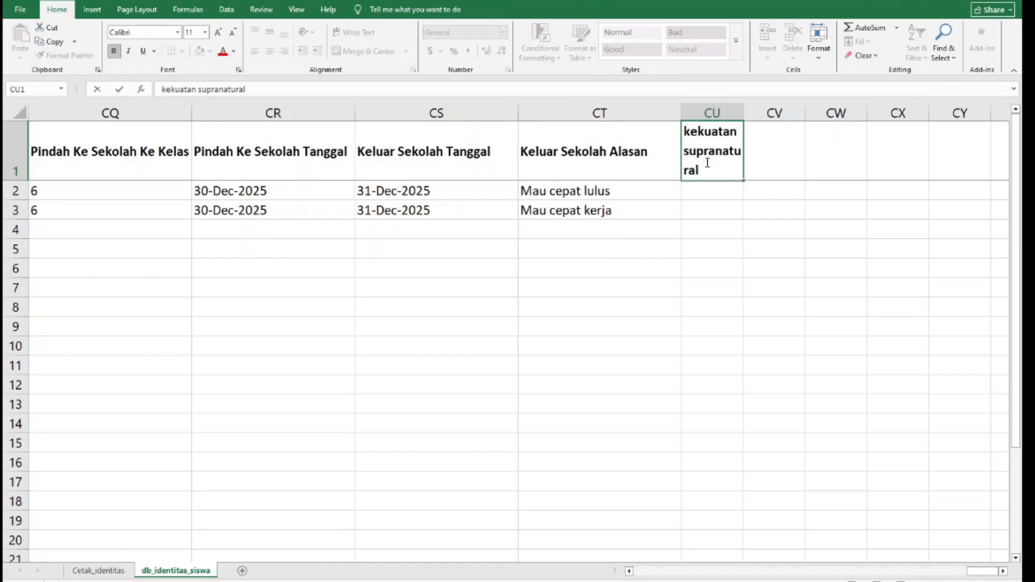
pyautogui.write('l')
pyautogui.click(668, 248)
# Step: Copy the CU1 heading and paste it as a value into AG82 of Cetak_identitas
pyautogui.hotkey('ctrl', 'c')
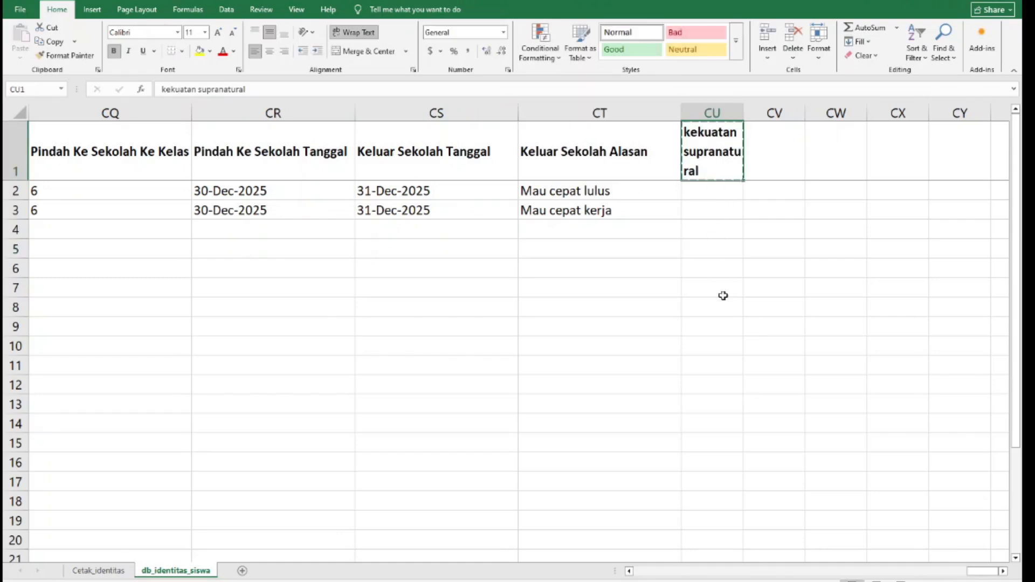
pyautogui.click(98, 570)
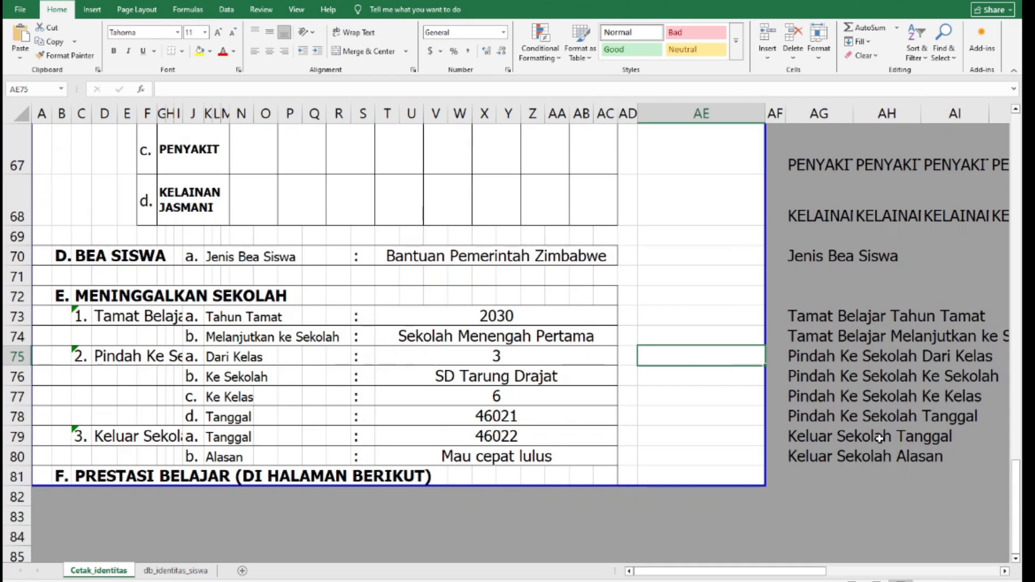
pyautogui.click(803, 475)
pyautogui.click(808, 500)
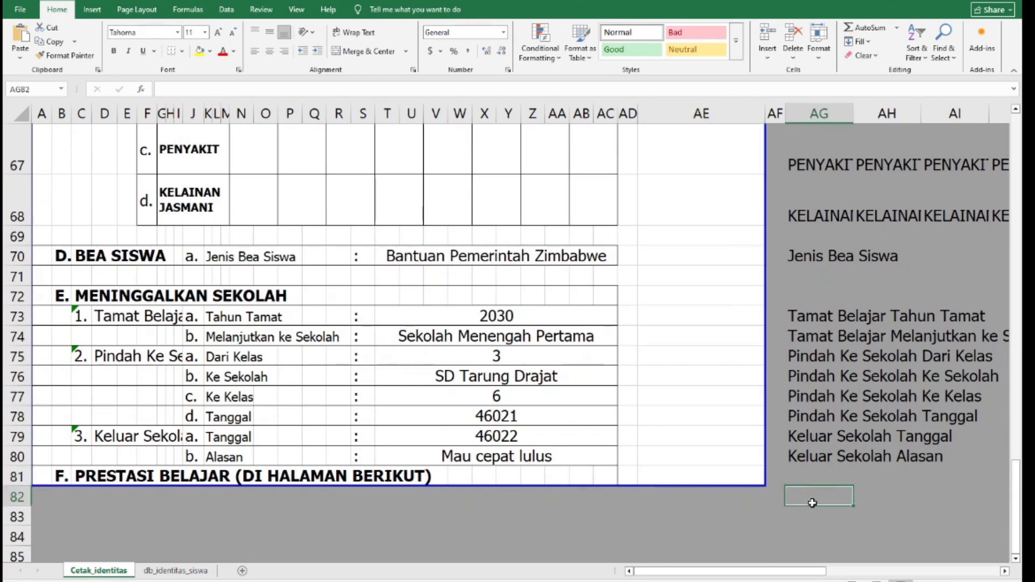
pyautogui.click(19, 59)
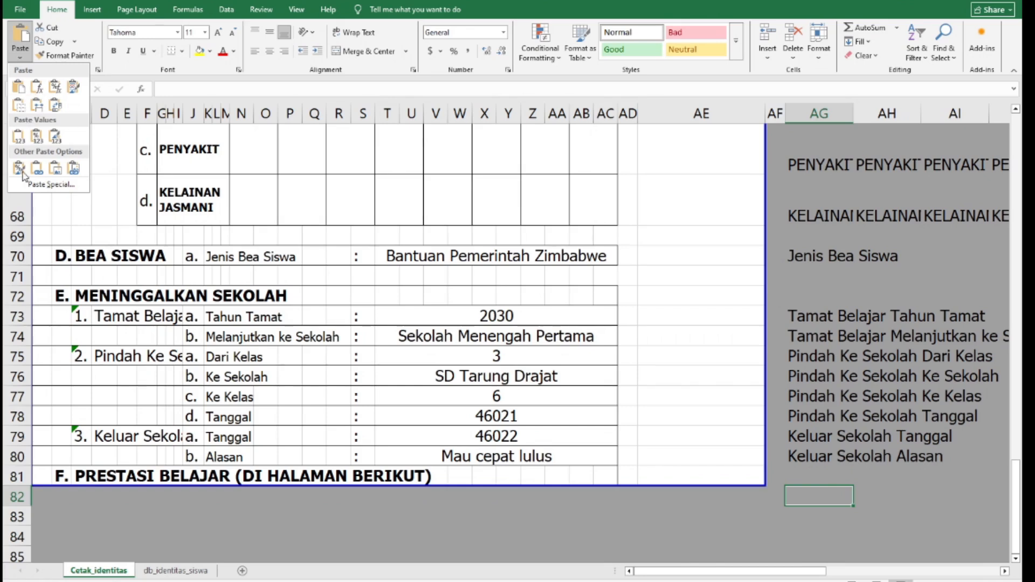
pyautogui.click(18, 142)
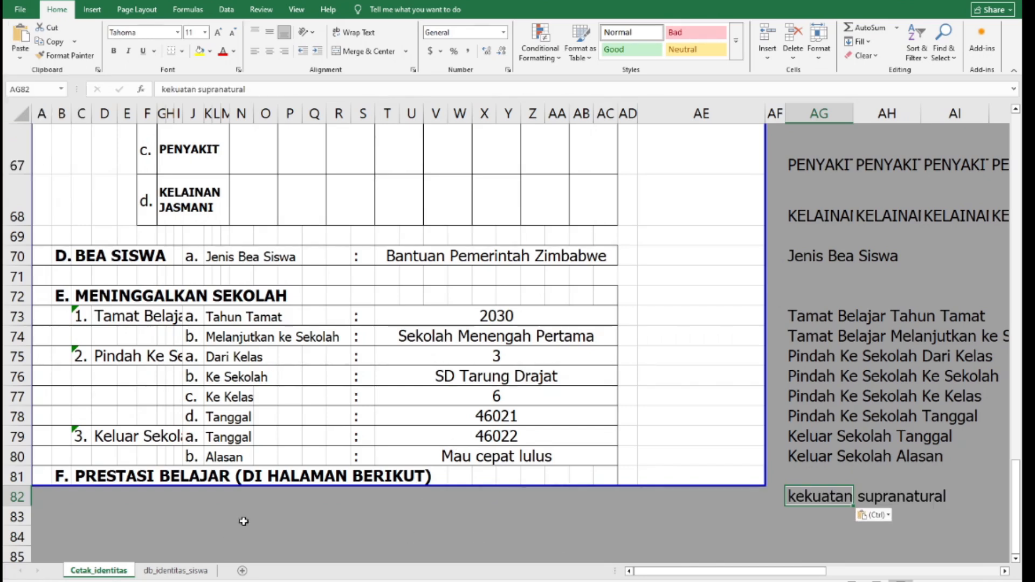
# Step: Enter "pengendali appi" for the first student in CU2 of db_identitas_siswa
pyautogui.click(164, 570)
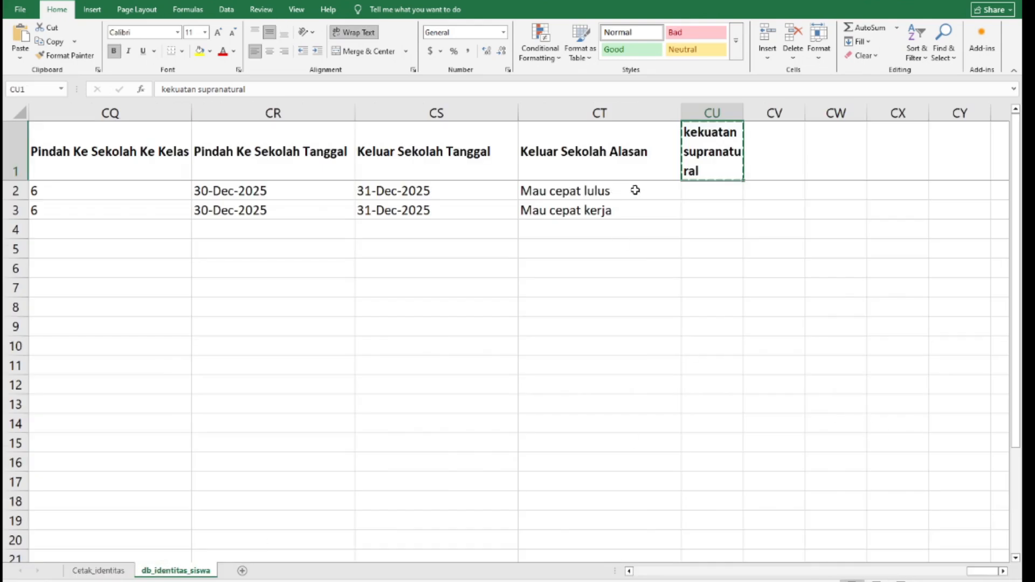
pyautogui.press('Return')
pyautogui.write('pengendali')
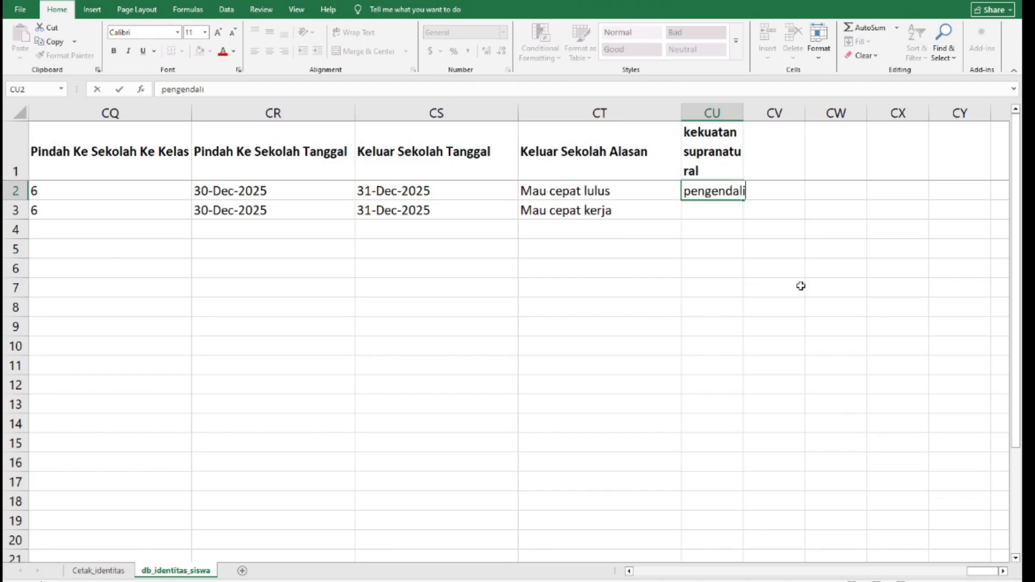
pyautogui.write(' appi')
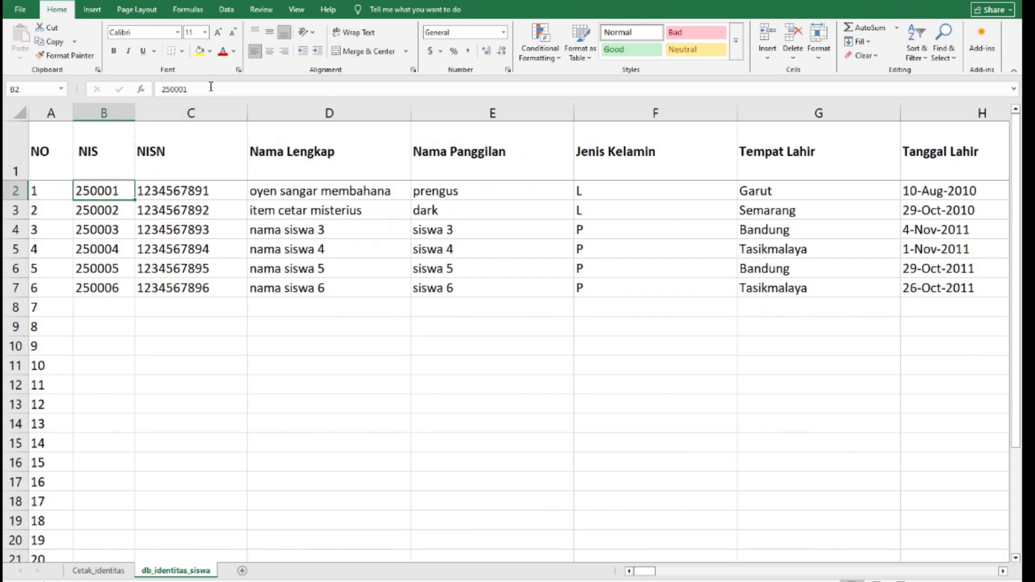
pyautogui.click(293, 376)
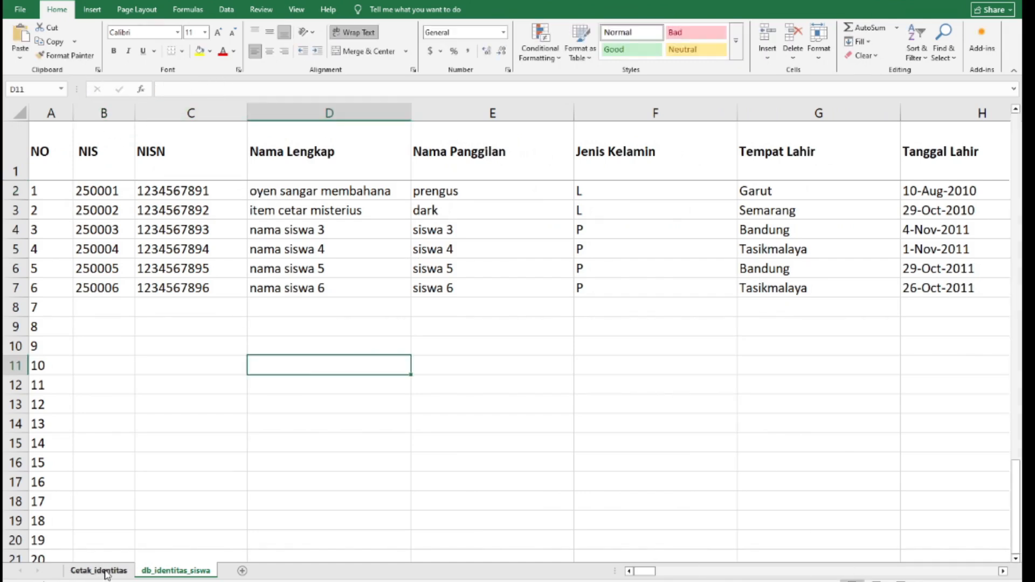
# Step: On Cetak_identitas, copy the F. PRESTASI BELAJAR heading row from A81 to AC81 and paste it into row 83
pyautogui.click(106, 572)
pyautogui.scroll(20, 192, 248)
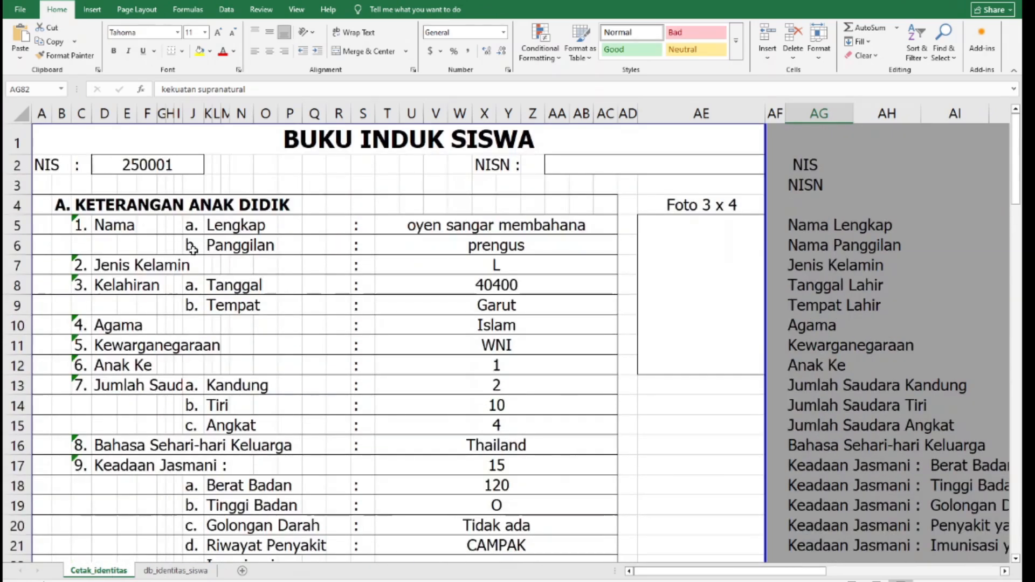
pyautogui.scroll(-20, 519, 312)
pyautogui.click(60, 355)
pyautogui.hotkey('ctrl', 'c')
pyautogui.click(40, 351)
pyautogui.keyDown('shift'); pyautogui.click(608, 351); pyautogui.keyUp('shift')
pyautogui.hotkey('ctrl', 'c')
pyautogui.press('Down')
pyautogui.press('Down')
pyautogui.hotkey('ctrl', 'v')
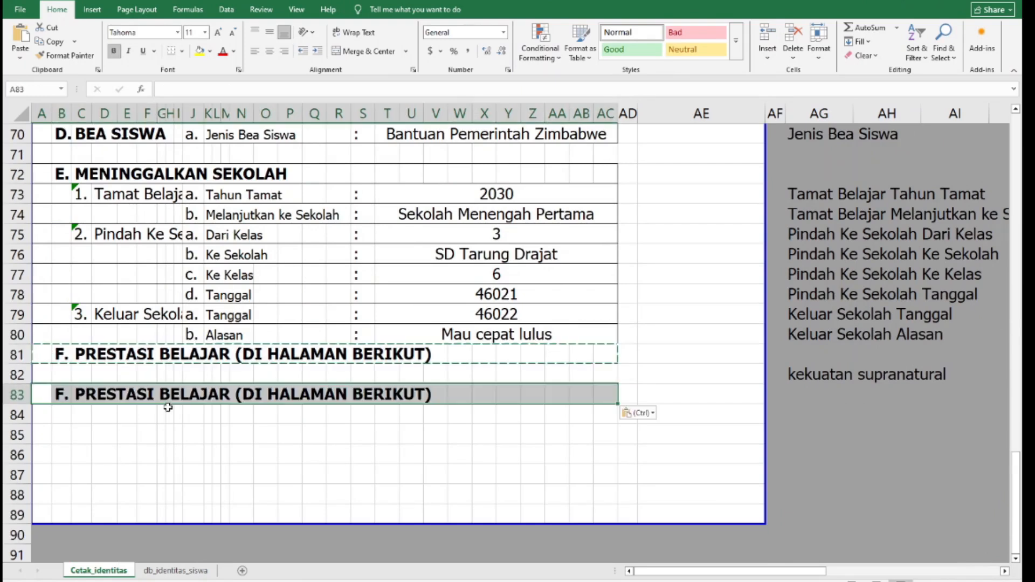
# Step: Move the kekuatan supranatural lookup label on Cetak_identitas from AG82 to AG83 by copying it and clearing the original cell
pyautogui.click(794, 380)
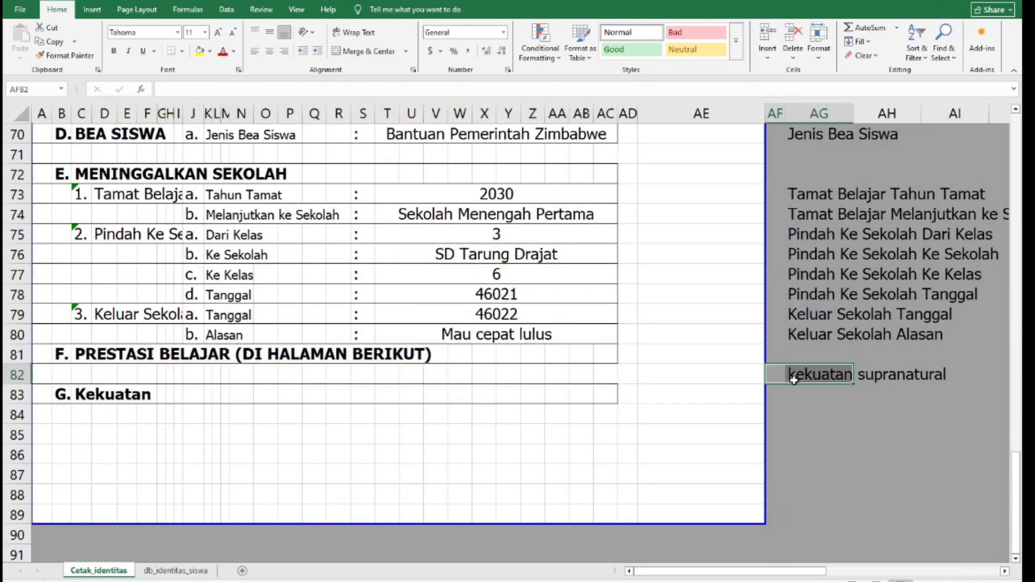
pyautogui.click(798, 376)
pyautogui.hotkey('ctrl', 'c')
pyautogui.press('Down')
pyautogui.hotkey('ctrl', 'v')
pyautogui.press('Up')
pyautogui.press('Delete')
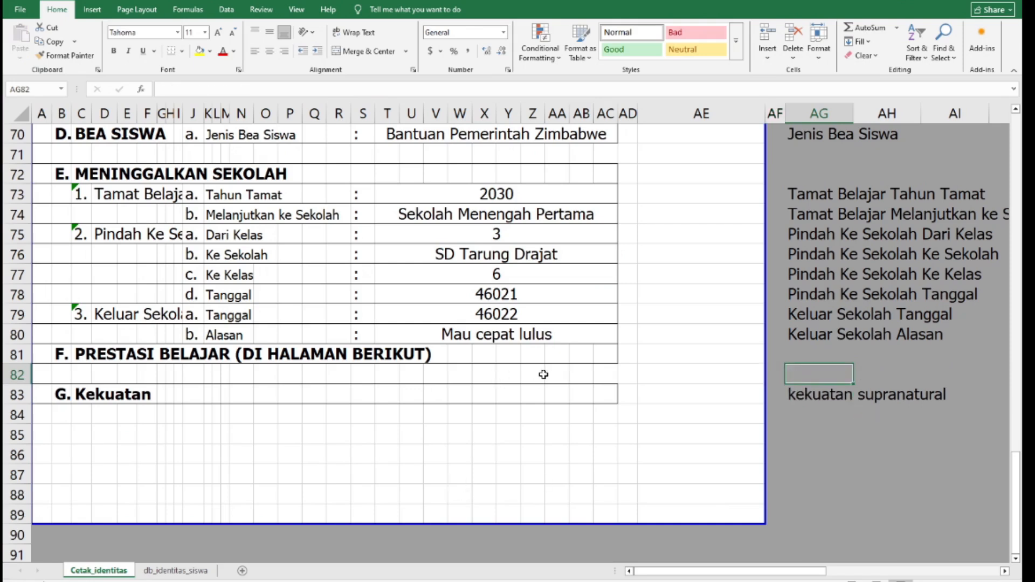
# Step: Copy the INDEX and MATCH formula from the Keluar Sekolah Alasan answer in T80 into T83, beside the G. Kekuatan heading
pyautogui.click(480, 339)
pyautogui.hotkey('ctrl', 'c')
pyautogui.click(412, 399)
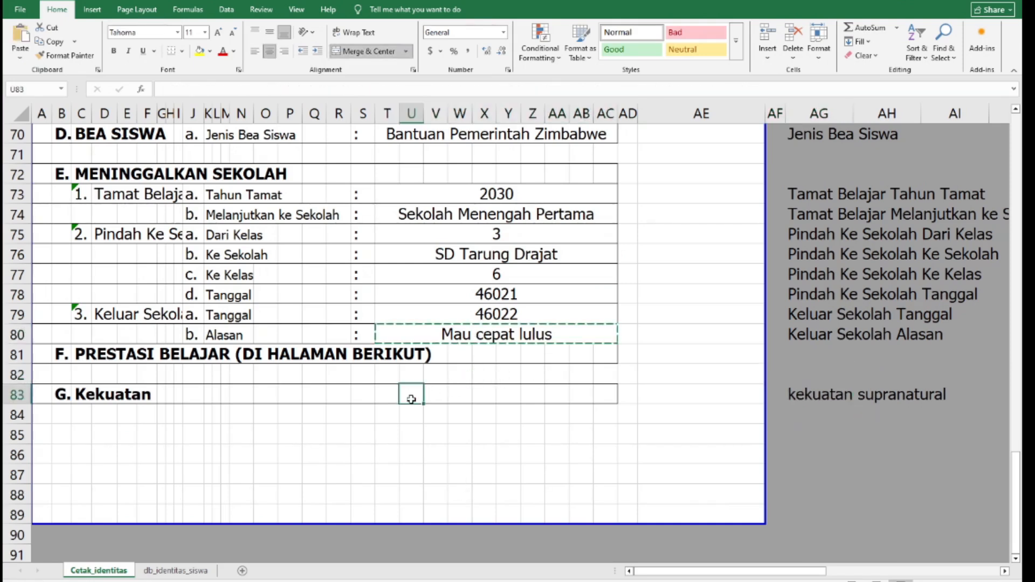
pyautogui.click(386, 397)
pyautogui.hotkey('ctrl', 'v')
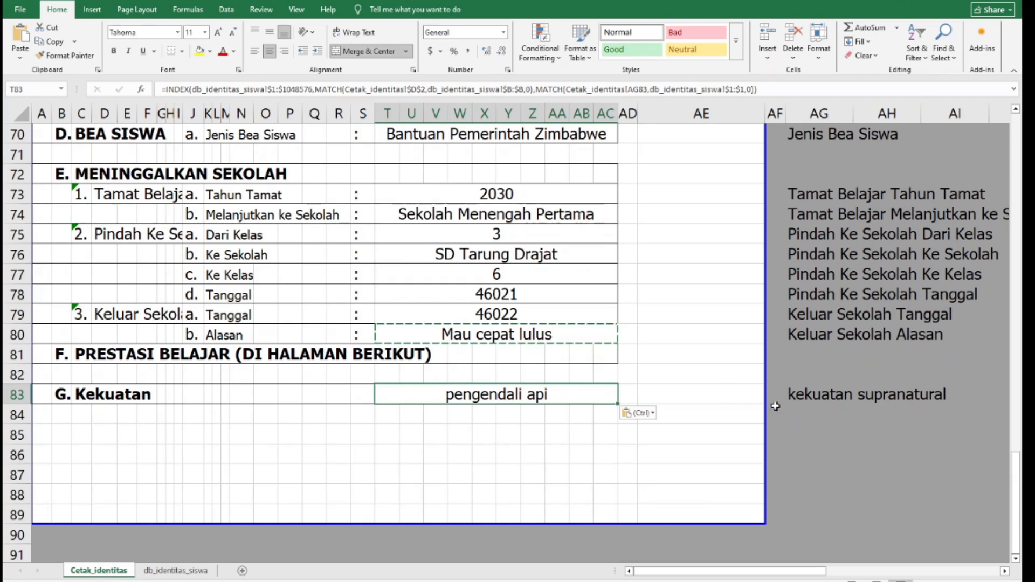
pyautogui.press('Escape')
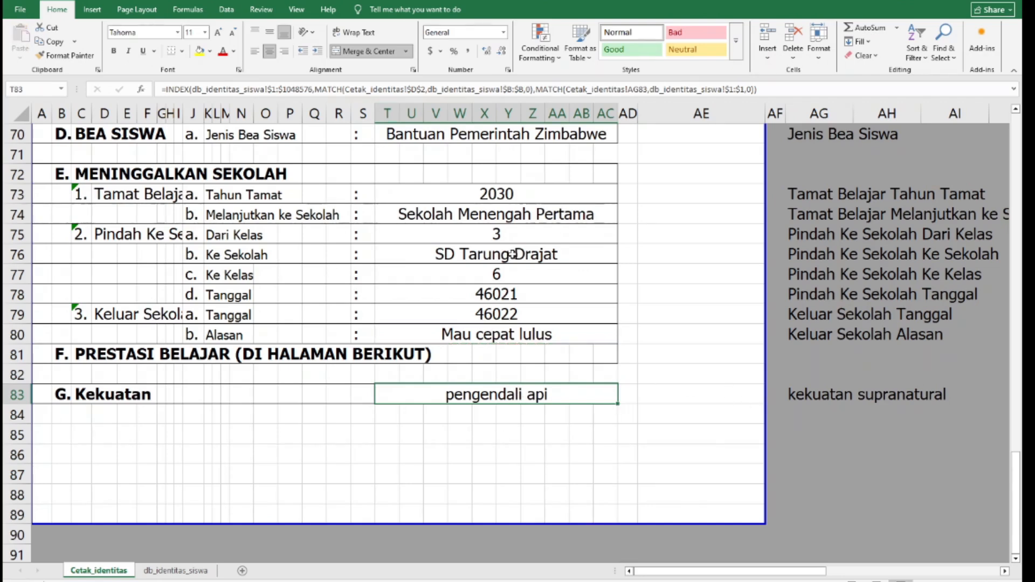
# Step: In db_identitas_siswa, move the kekuatan supranatural column from CU to CS, before Keluar Sekolah Tanggal
pyautogui.click(191, 571)
pyautogui.click(1003, 571)
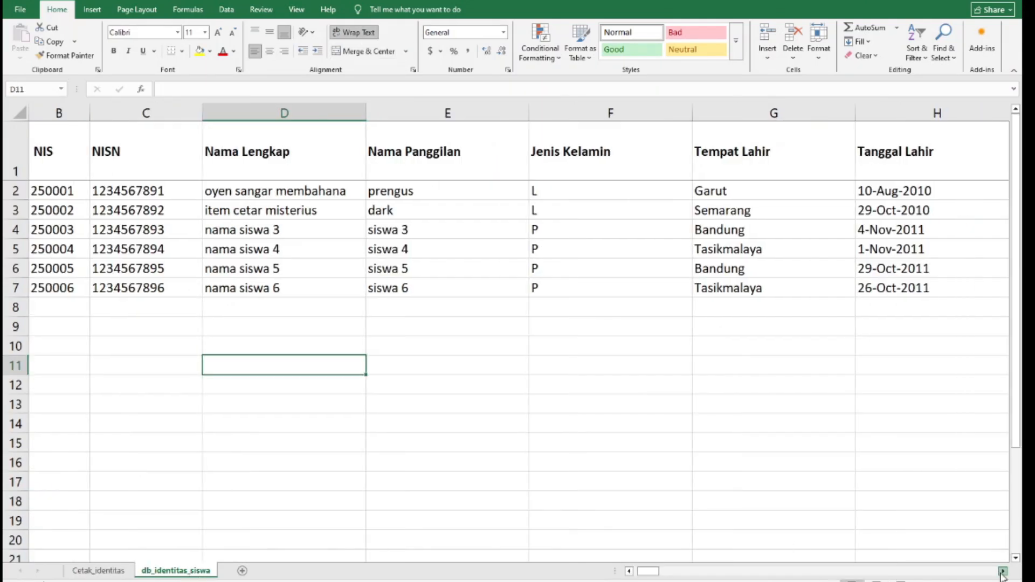
pyautogui.moveTo(690, 572); pyautogui.dragTo(1020, 566)
pyautogui.click(879, 113)
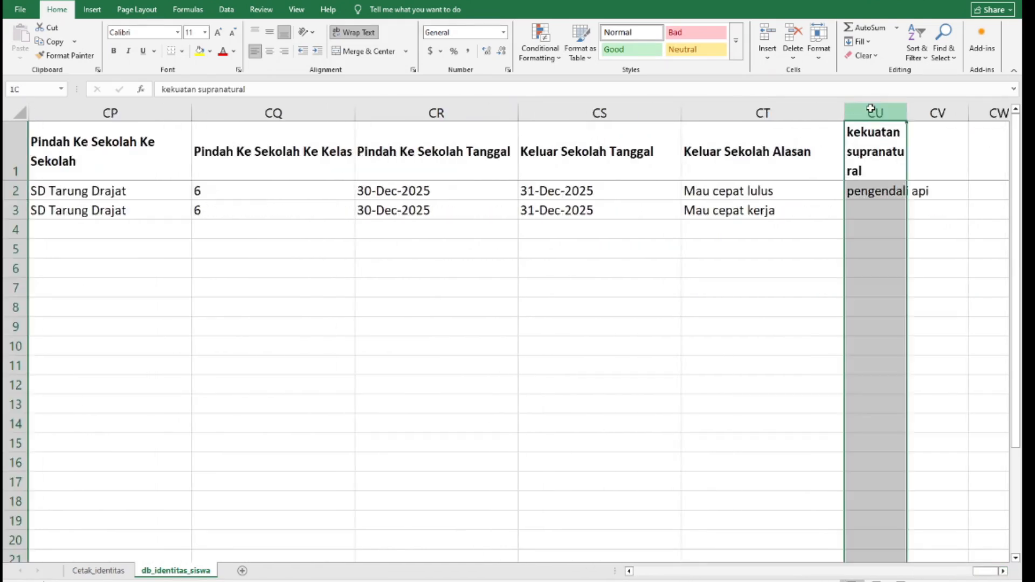
pyautogui.click(812, 250)
pyautogui.click(875, 113)
pyautogui.hotkey('ctrl', 'c')
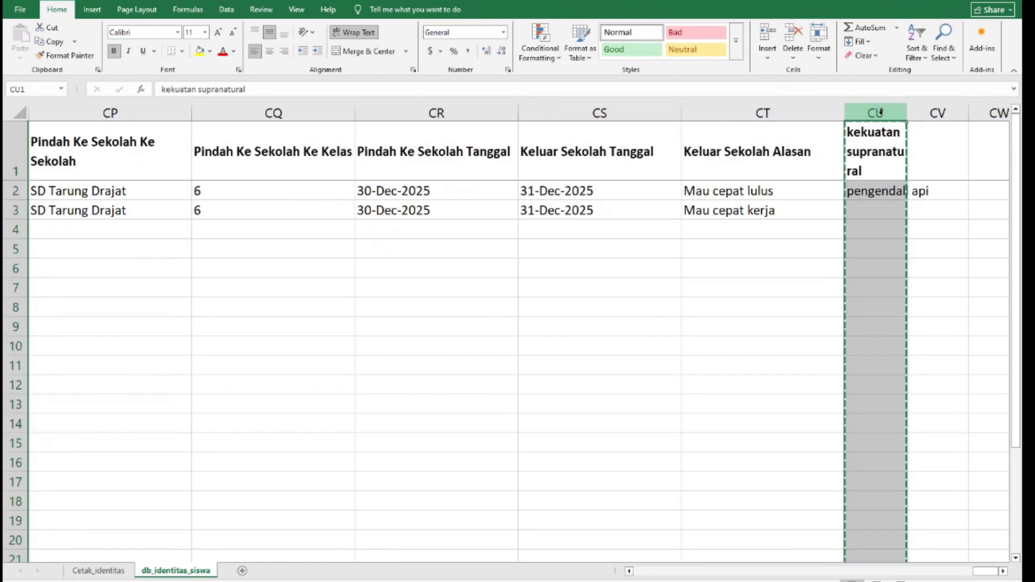
pyautogui.click(650, 108)
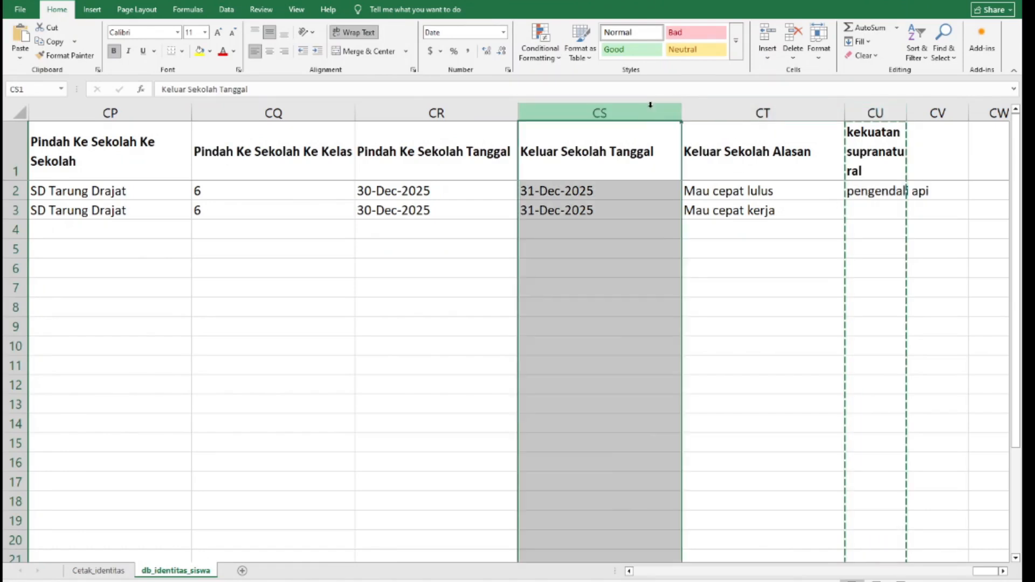
pyautogui.rightClick(650, 110)
pyautogui.click(701, 211)
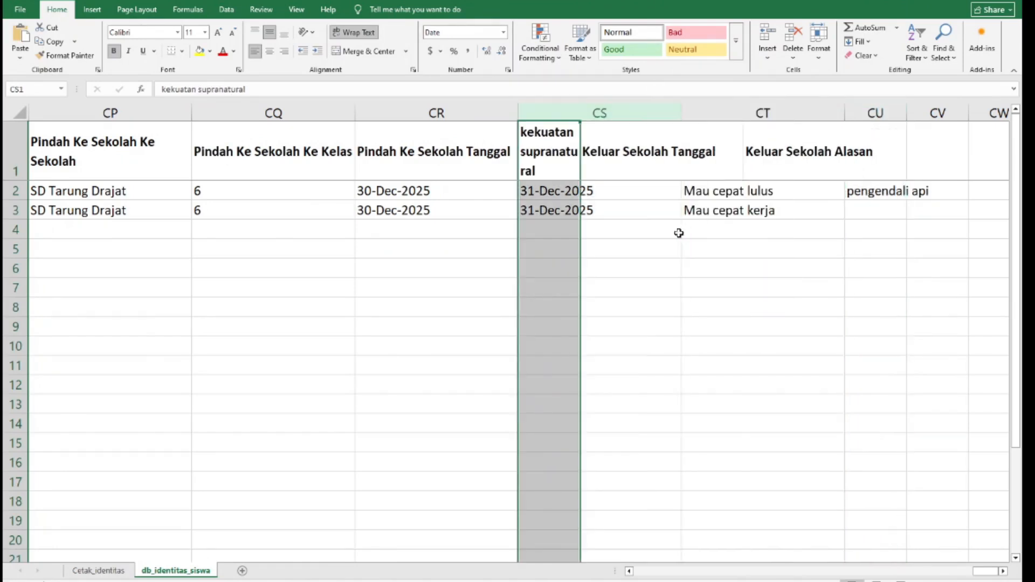
pyautogui.click(628, 349)
# Step: Return to Cetak_identitas, check the kekuatan supranatural label and value in row 83, and review the form's sections A to C
pyautogui.hotkey('ctrl', 'pageup')
pyautogui.click(805, 401)
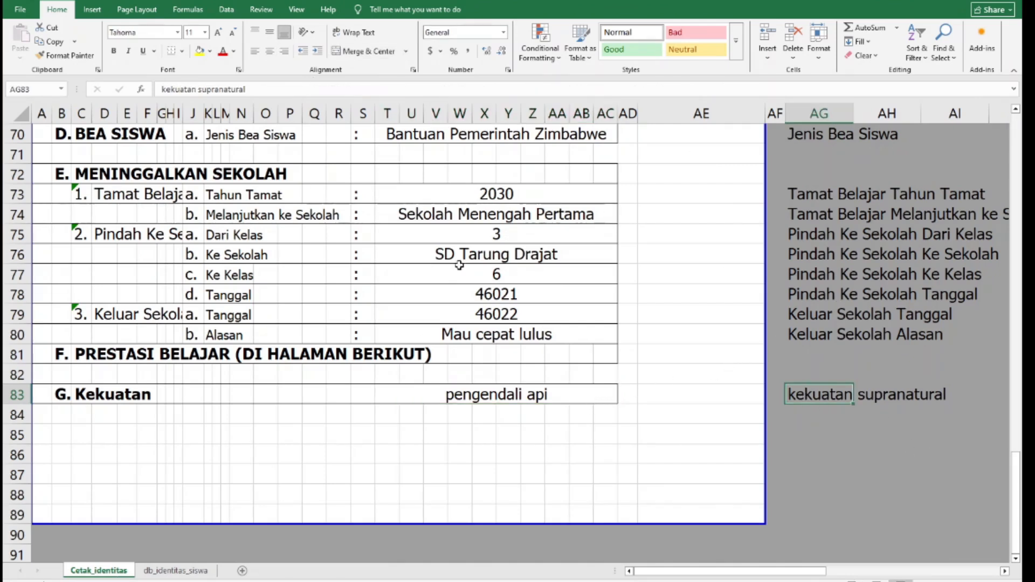
pyautogui.scroll(20, 892, 378)
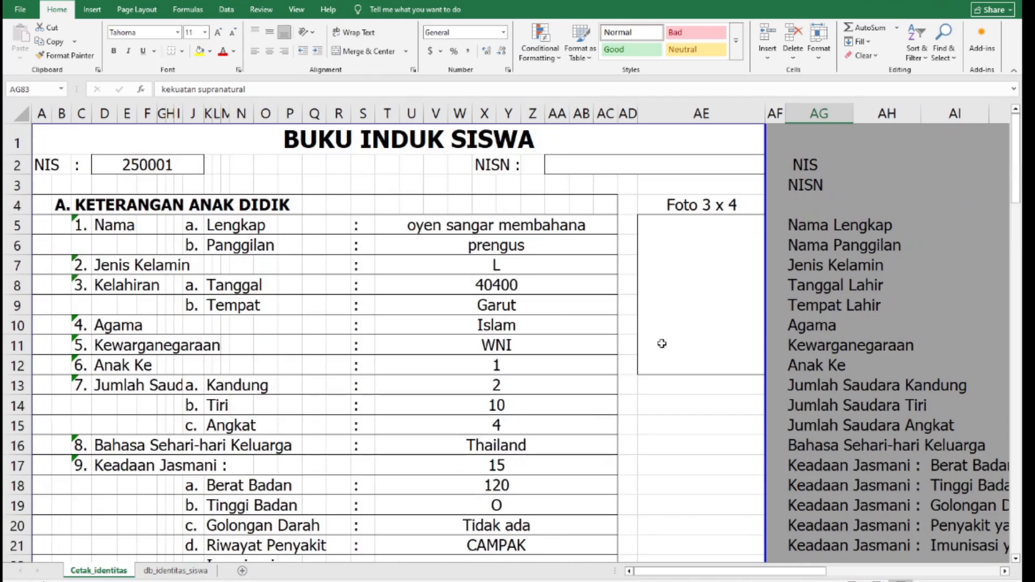
pyautogui.scroll(-9, 677, 356)
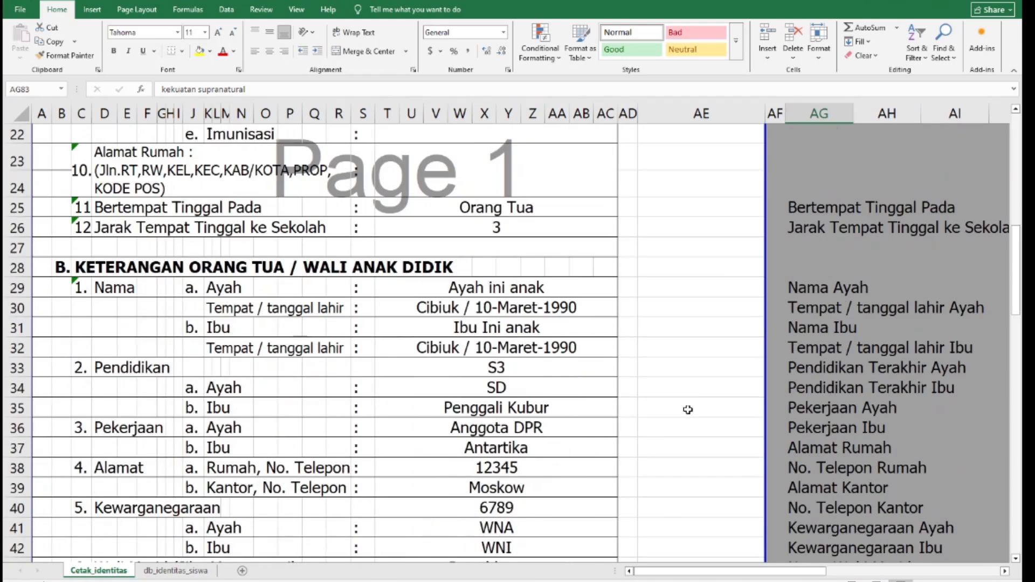
pyautogui.scroll(-5, 688, 410)
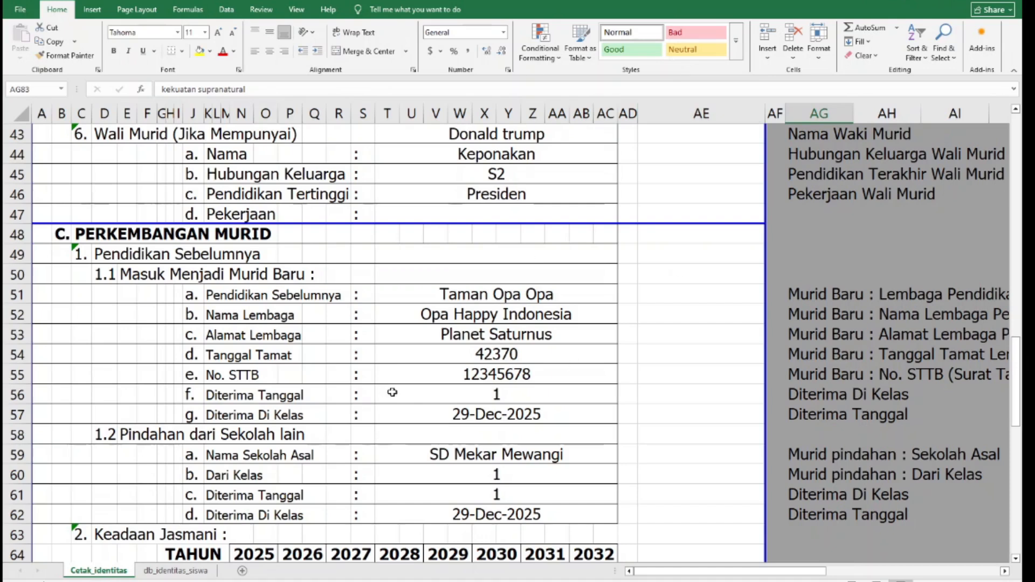
pyautogui.scroll(14, 420, 399)
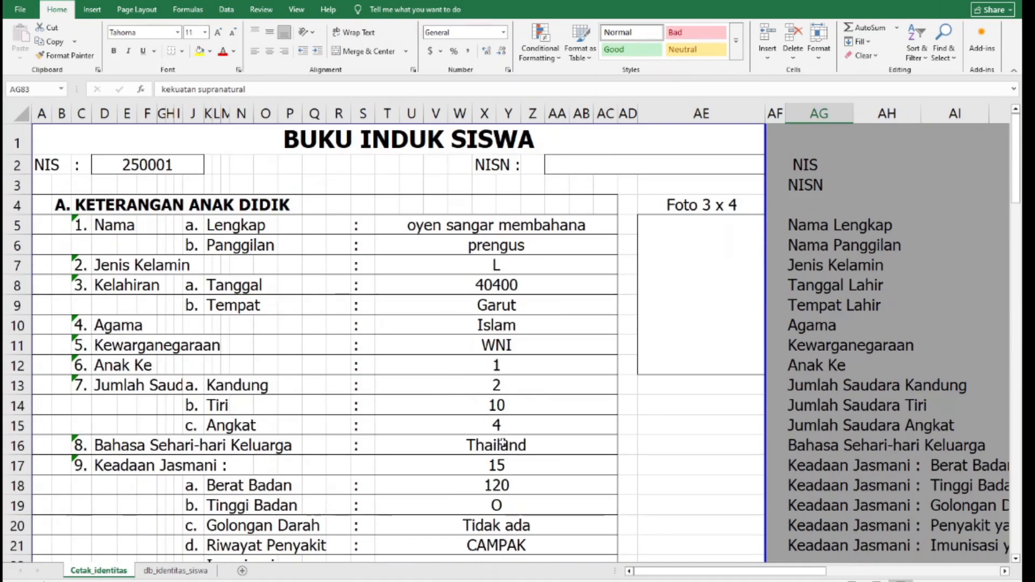
# Step: Inspect the Jumlah Saudara Tiri and Anak Ke formulas, the NISN and photo cells, and the NIS cell that drives the form
pyautogui.click(418, 405)
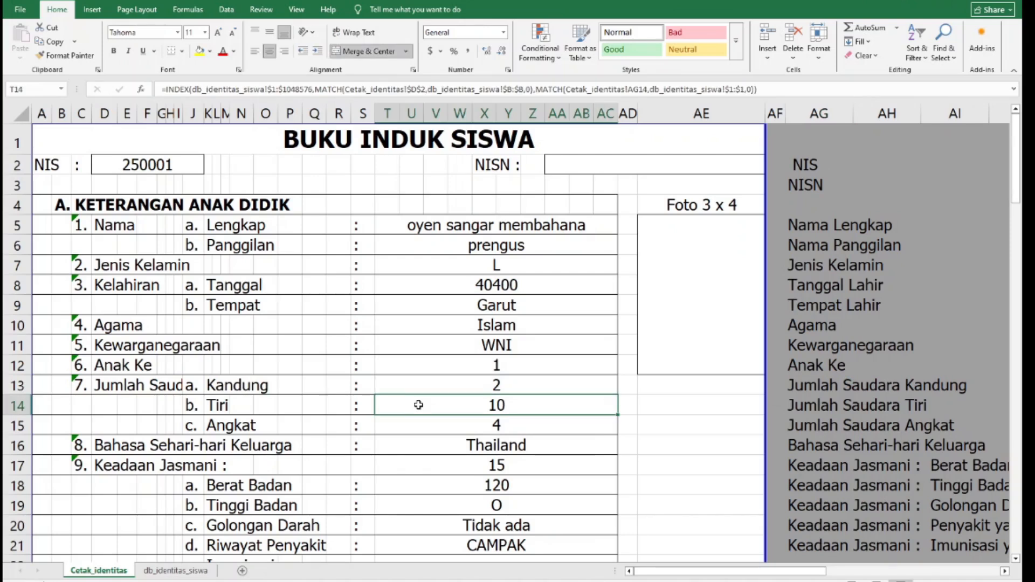
pyautogui.click(590, 166)
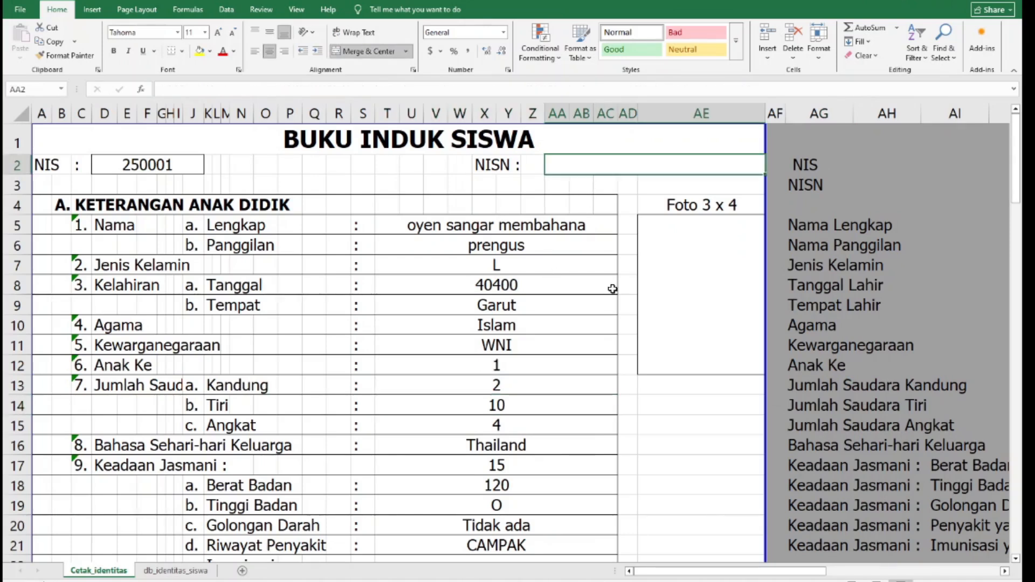
pyautogui.click(686, 279)
pyautogui.click(488, 374)
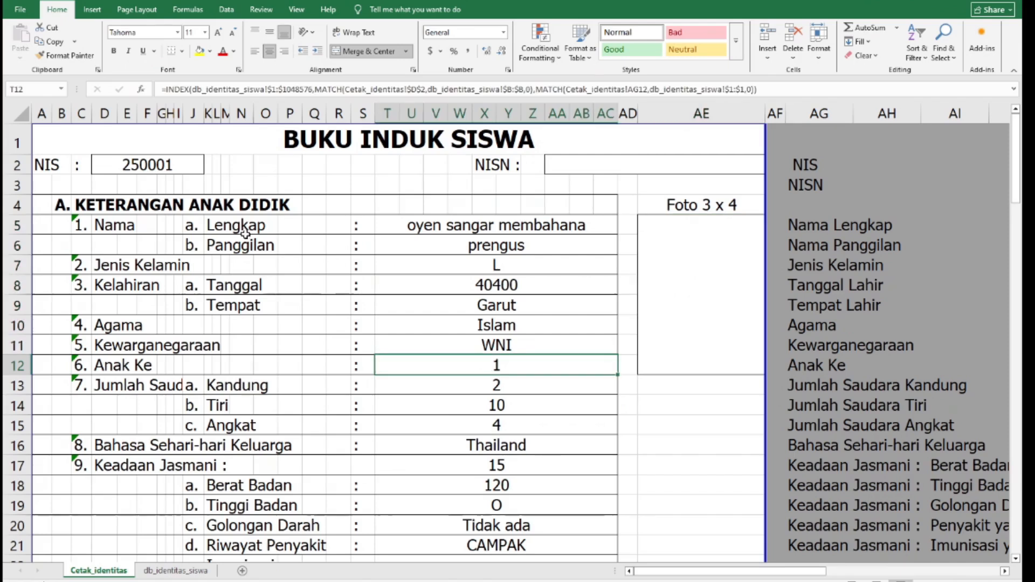
pyautogui.click(169, 164)
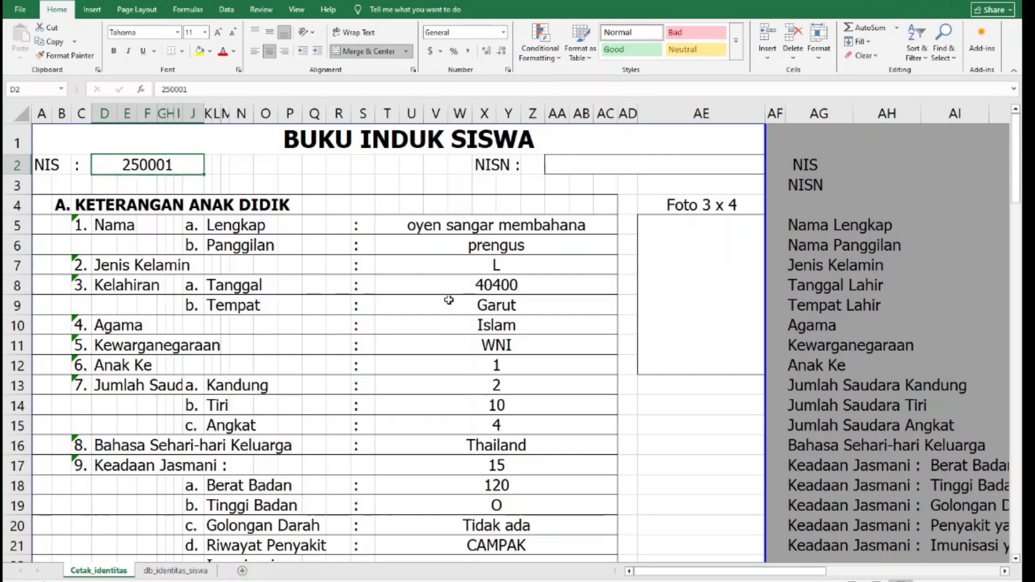
pyautogui.scroll(-2, 447, 301)
pyautogui.scroll(-4, 447, 301)
pyautogui.scroll(6, 447, 301)
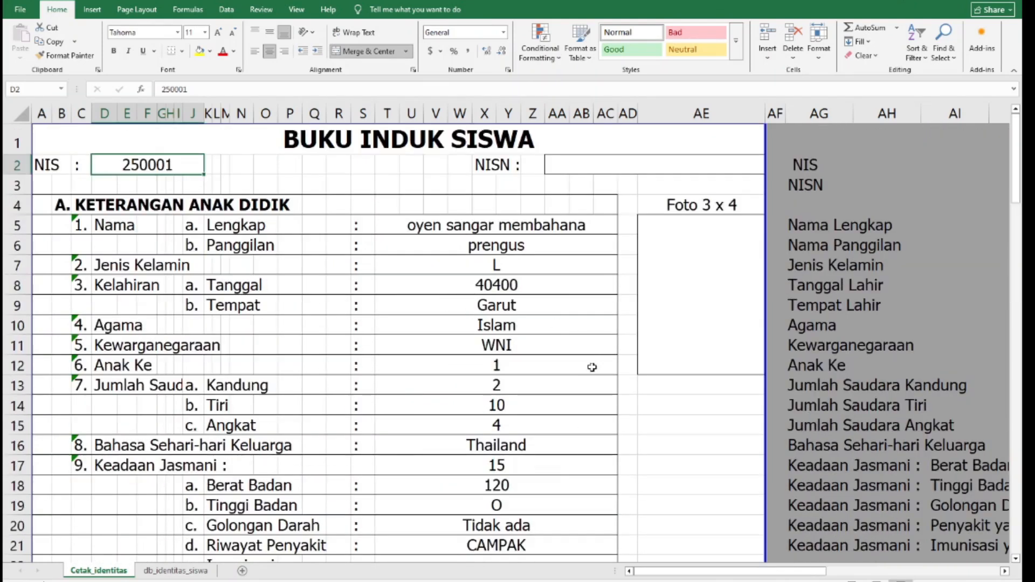